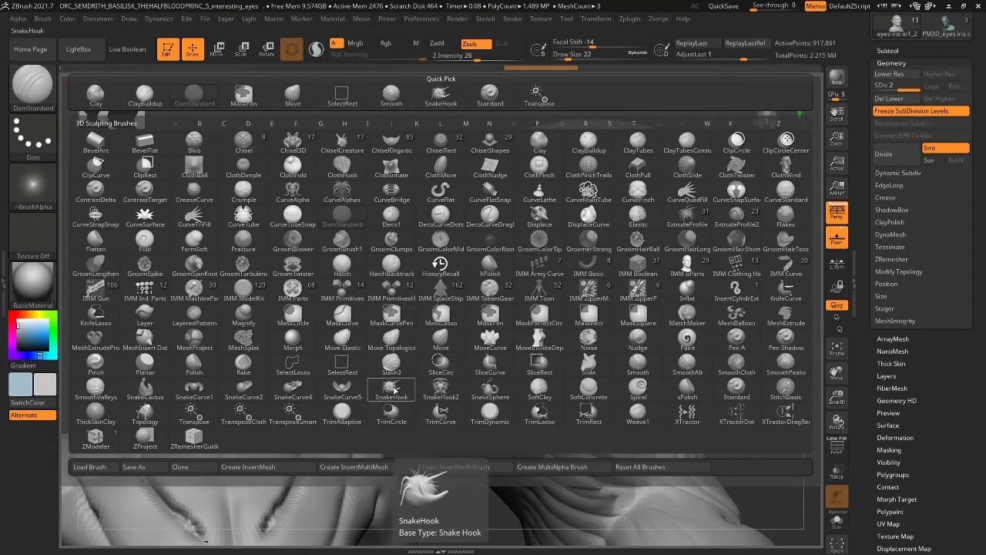
# - Choose the SnakeHook brush, bring the bust into front view, and enlarge the draw size to 254
pyautogui.click(395, 392)
pyautogui.moveTo(383, 264); pyautogui.dragTo(379, 269)
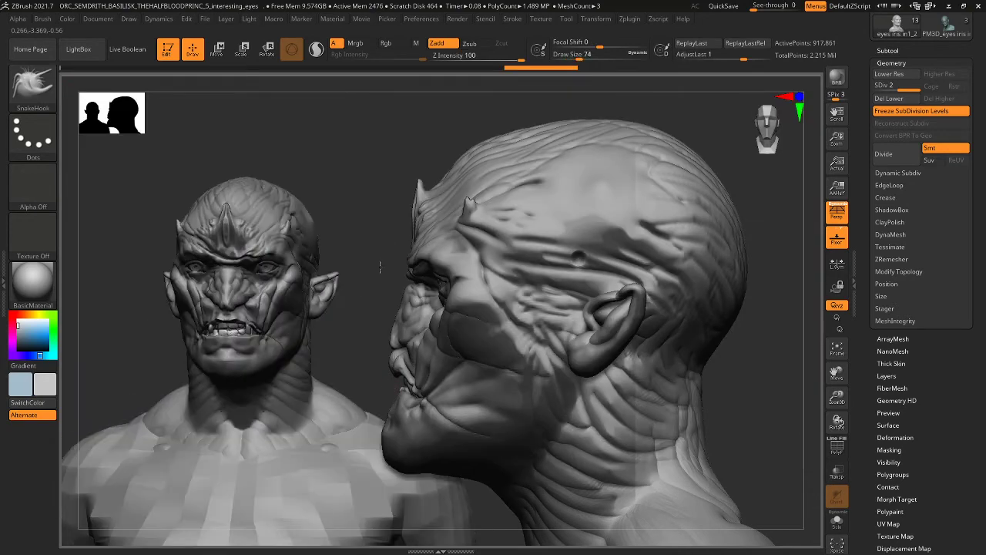
pyautogui.moveTo(342, 303); pyautogui.dragTo(367, 300)
pyautogui.press(']')
pyautogui.press(']')
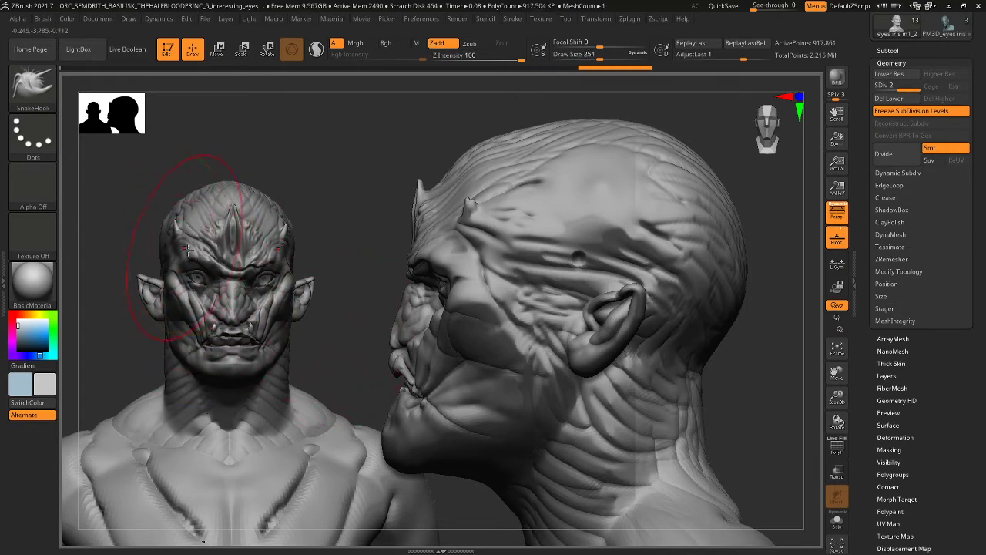
# - Undo the last oversized SnakeHook strokes on the head
pyautogui.hotkey('ctrl', 'z')
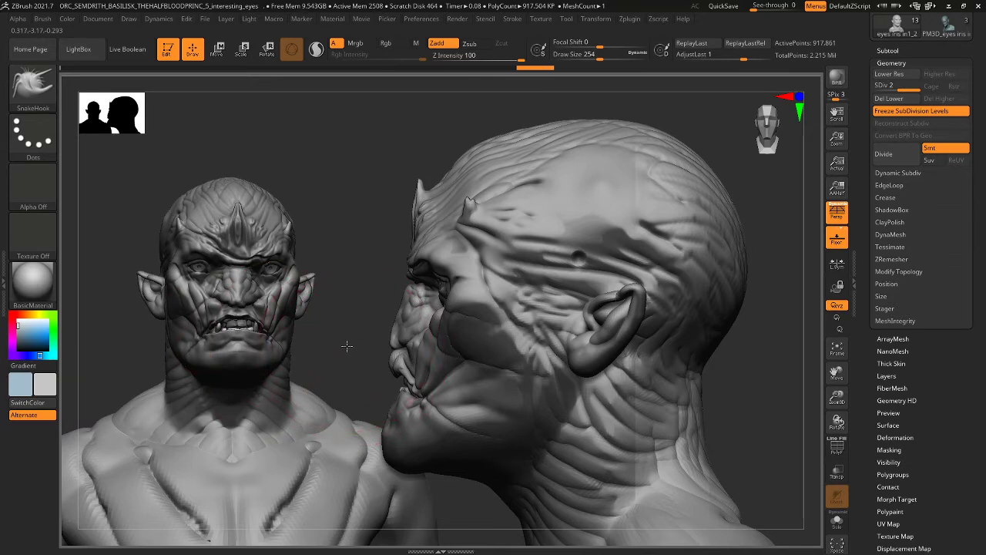
pyautogui.press('ctrl')
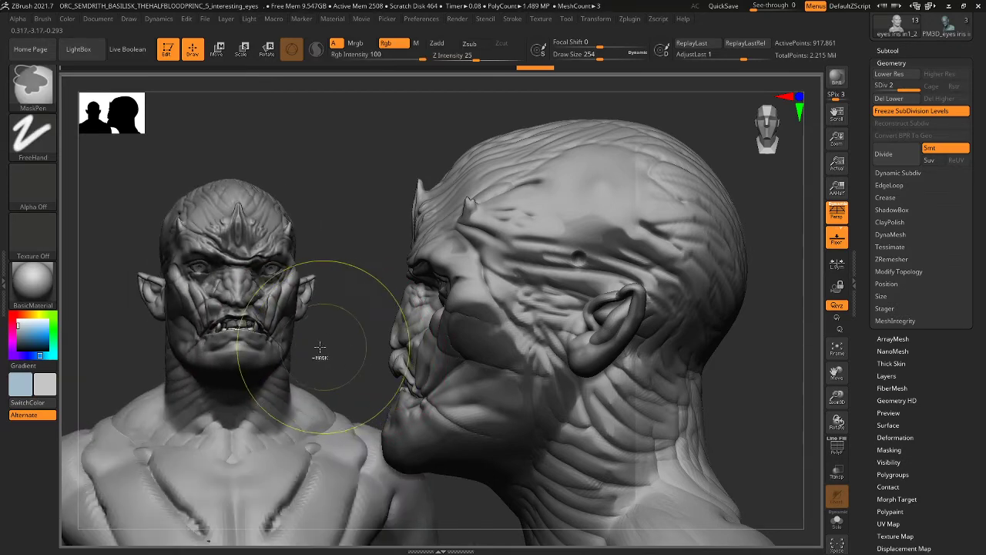
pyautogui.hotkey('ctrl', 'z')
pyautogui.hotkey('ctrl', 'z')
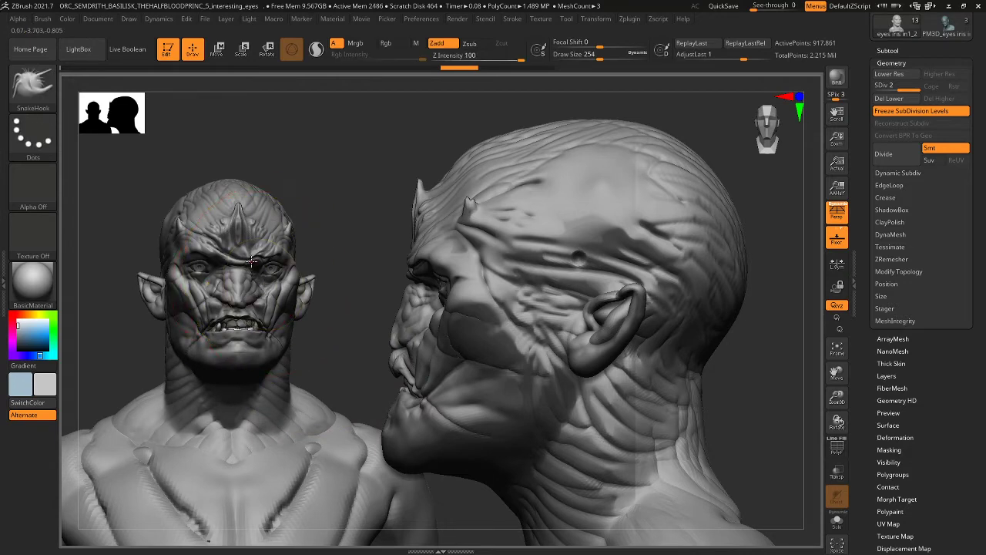
# - Try to pull the side of the jaw inward with a draw size of about 177, undoing the trial strokes
pyautogui.press('space')
pyautogui.moveTo(251, 261); pyautogui.dragTo(242, 261)
pyautogui.press('ctrl')
pyautogui.press('ctrl')
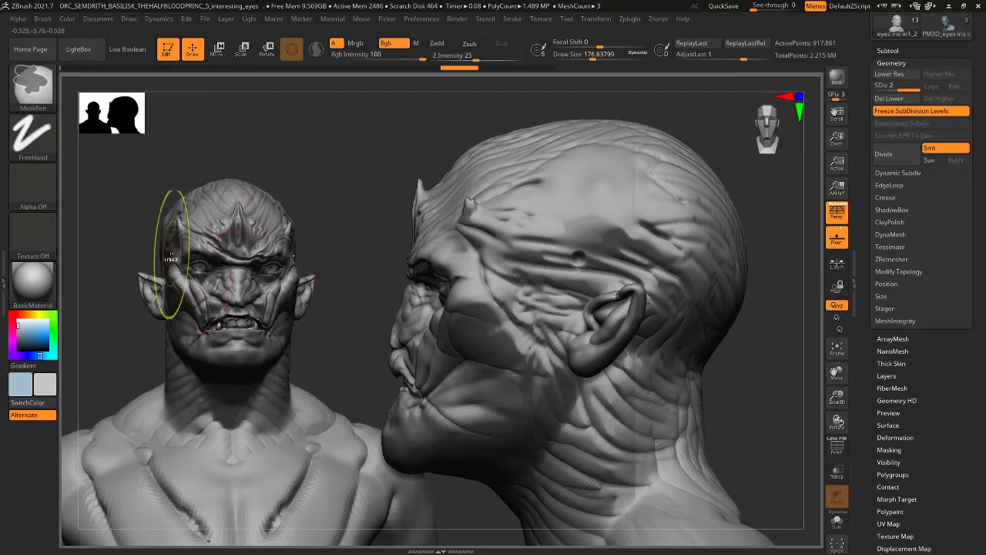
pyautogui.hotkey('ctrl', 'z')
pyautogui.hotkey('ctrl', 'z')
pyautogui.hotkey('ctrl', 'z')
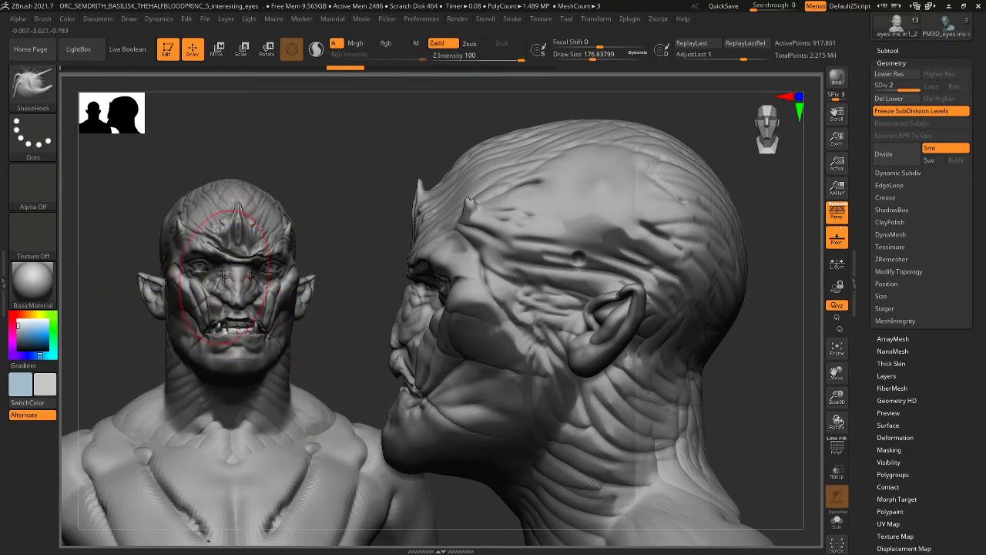
pyautogui.moveTo(167, 336); pyautogui.dragTo(179, 336)
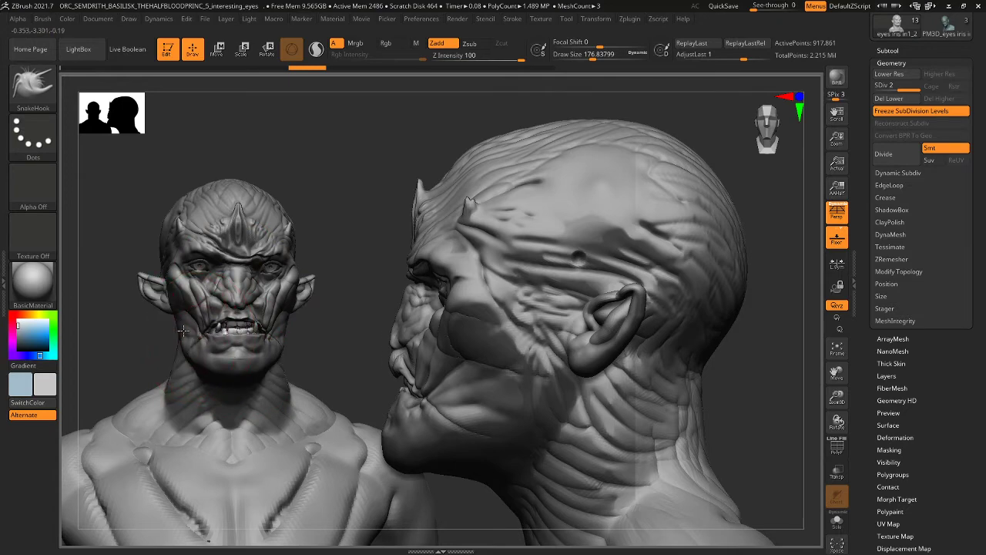
pyautogui.press('ctrl')
# - Adjust the draw size to about 136 and try to pull the lower cheek inward
pyautogui.press('space')
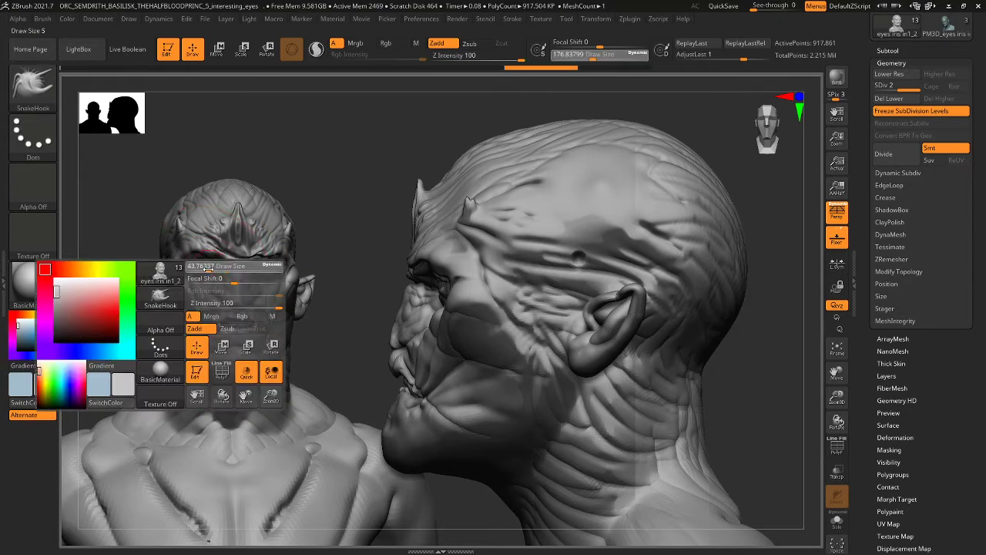
pyautogui.moveTo(217, 265); pyautogui.dragTo(223, 266)
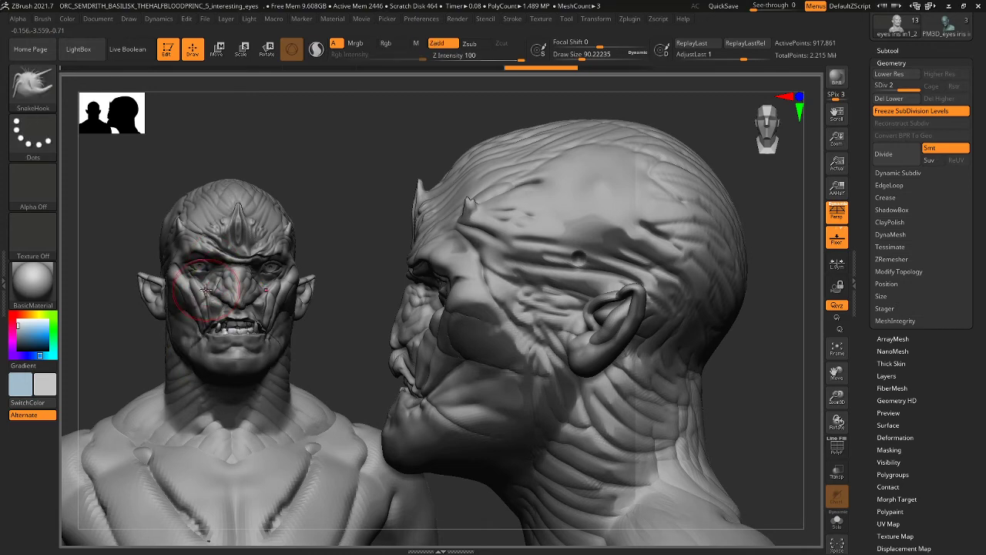
pyautogui.press('space')
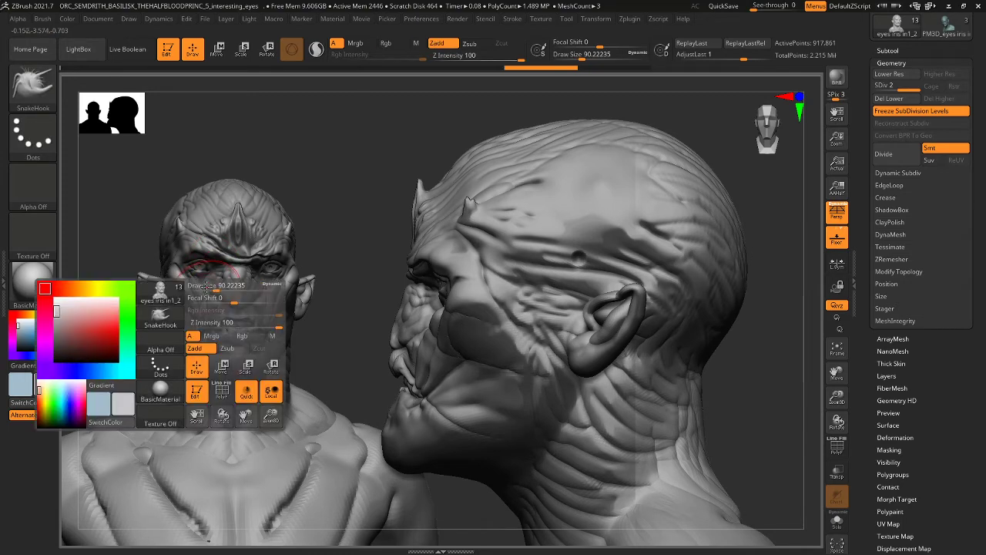
pyautogui.moveTo(208, 287); pyautogui.dragTo(223, 287)
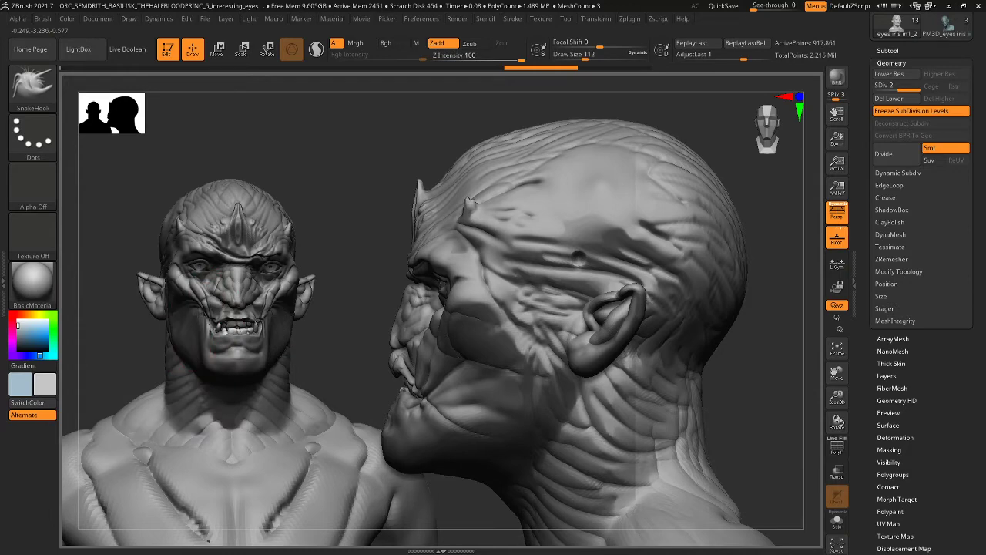
pyautogui.press('space')
pyautogui.moveTo(208, 290); pyautogui.dragTo(230, 288)
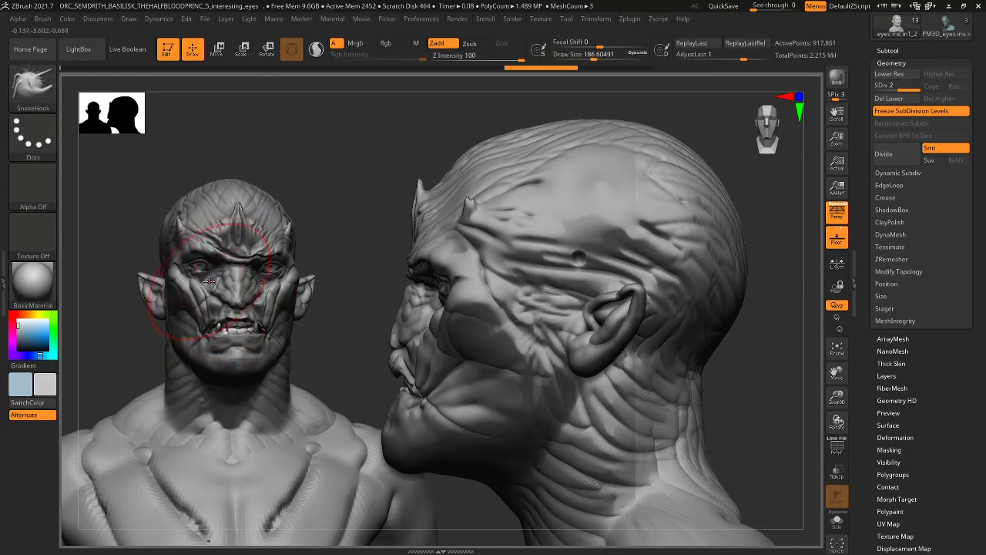
pyautogui.press('space')
pyautogui.moveTo(209, 282); pyautogui.dragTo(195, 282)
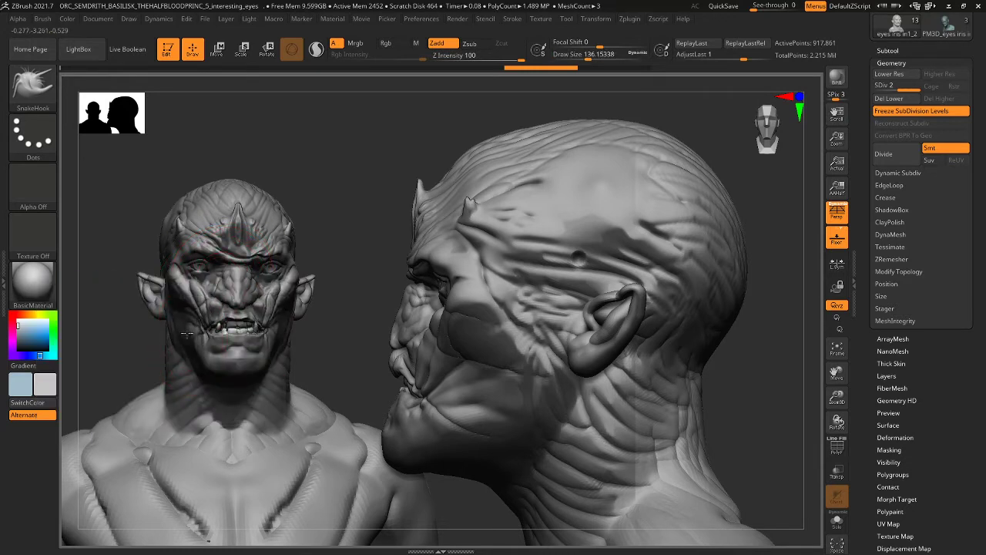
pyautogui.moveTo(186, 332)
pyautogui.mouseDown()
pyautogui.moveTo(182, 353)
pyautogui.moveTo(190, 329)
pyautogui.mouseUp()
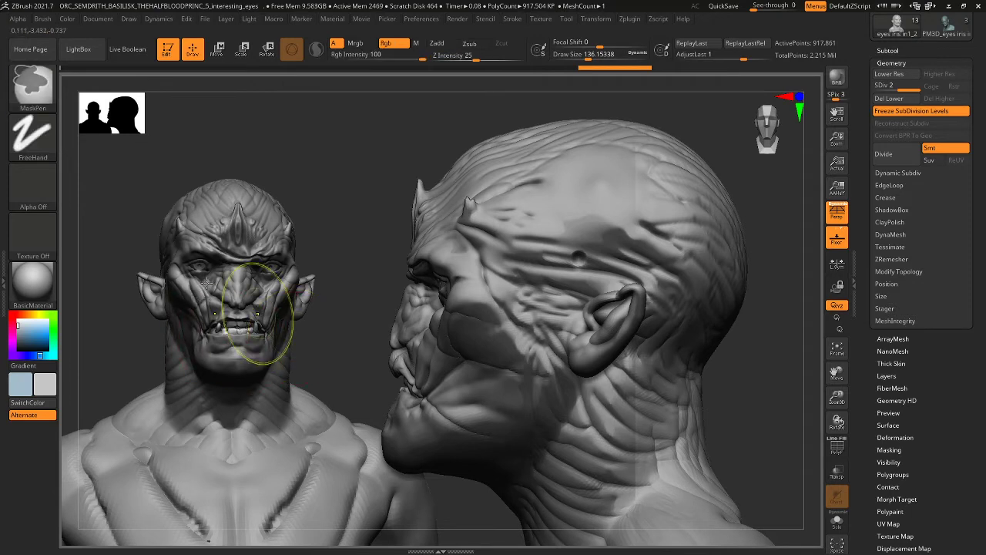
# - Reduce the draw size to about 101 and pull the cheek inward below the cheekbone
pyautogui.press('space')
pyautogui.moveTo(220, 278); pyautogui.dragTo(198, 276)
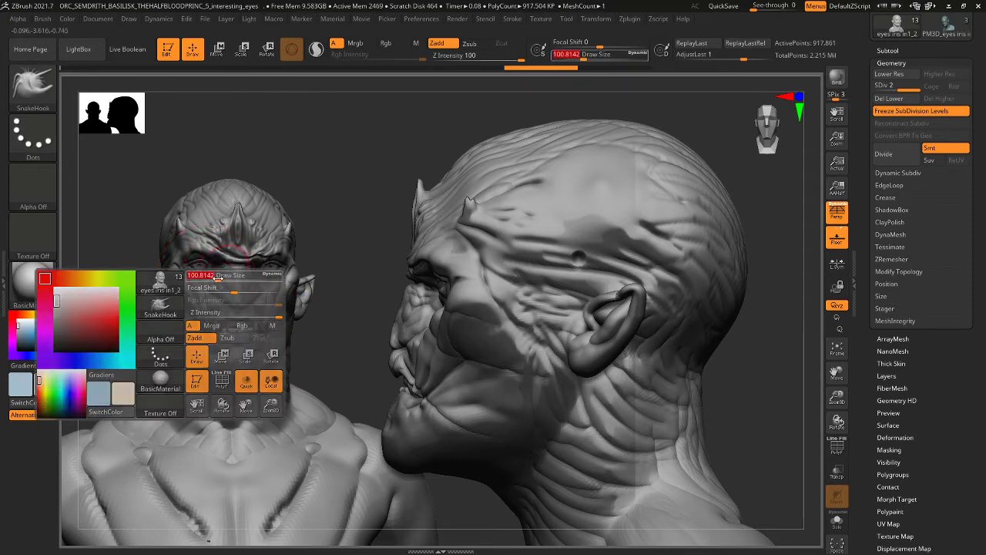
pyautogui.moveTo(183, 333); pyautogui.dragTo(191, 324)
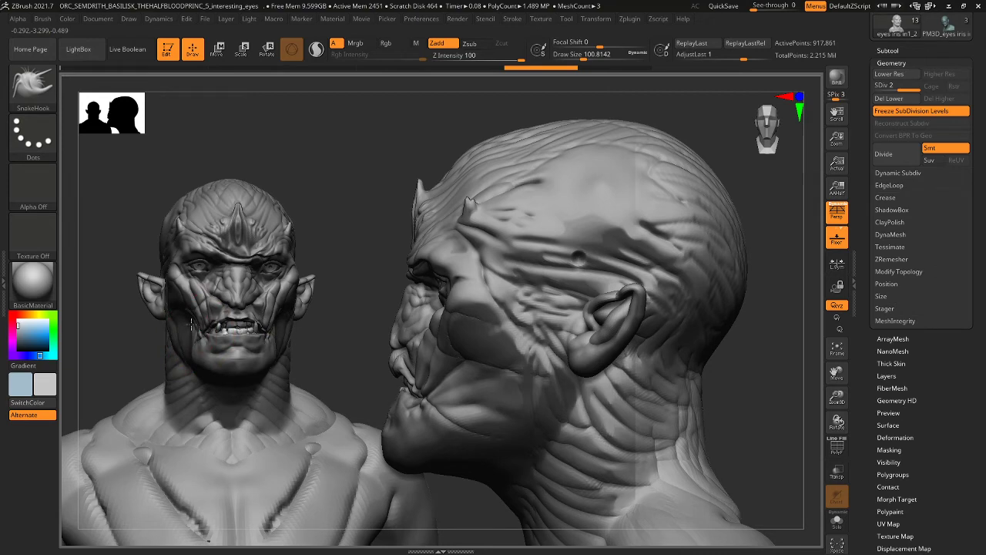
# - Reshape the lower cheek between the jaw and mouth with the SnakeHook brush from side and low angles
pyautogui.moveTo(341, 308); pyautogui.dragTo(414, 332)
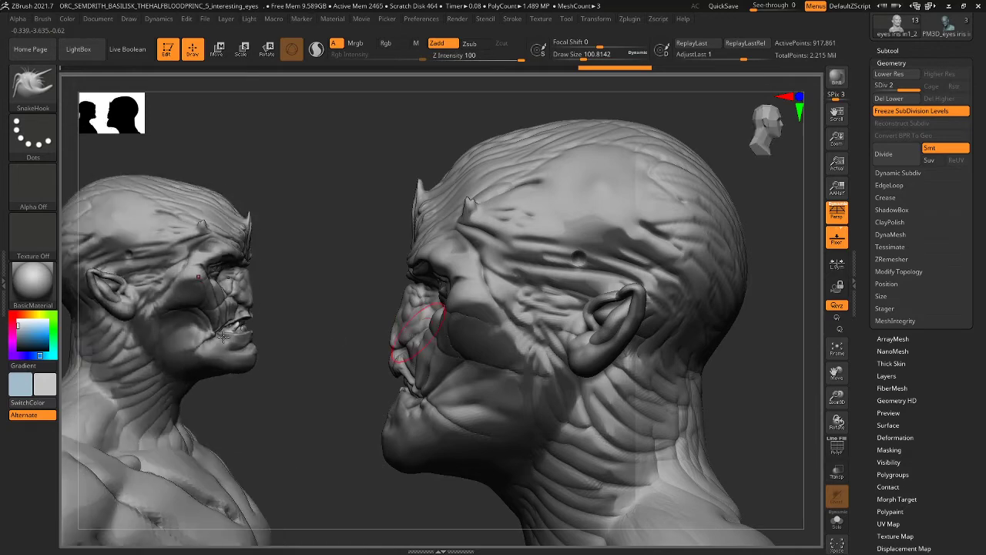
pyautogui.moveTo(176, 336); pyautogui.dragTo(179, 338)
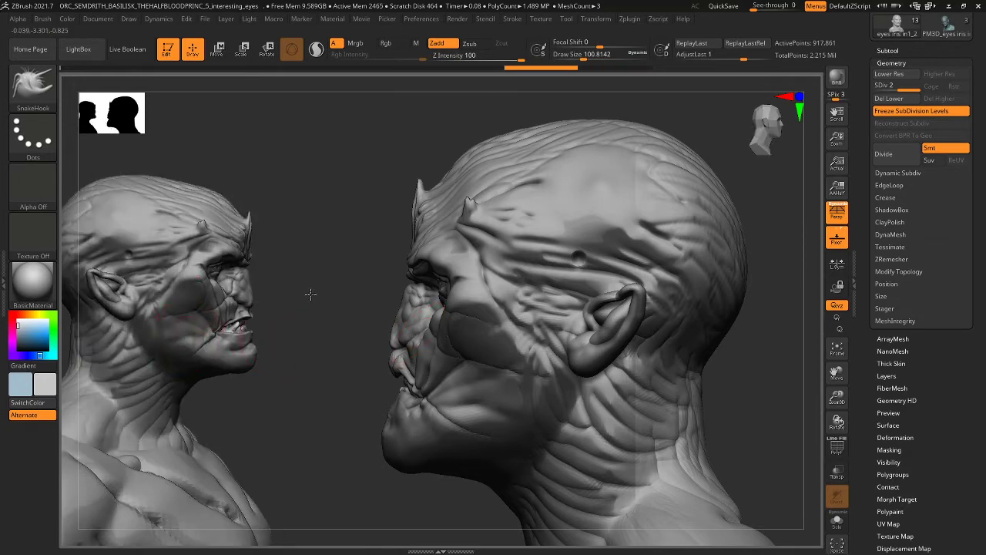
pyautogui.moveTo(310, 290); pyautogui.dragTo(189, 319)
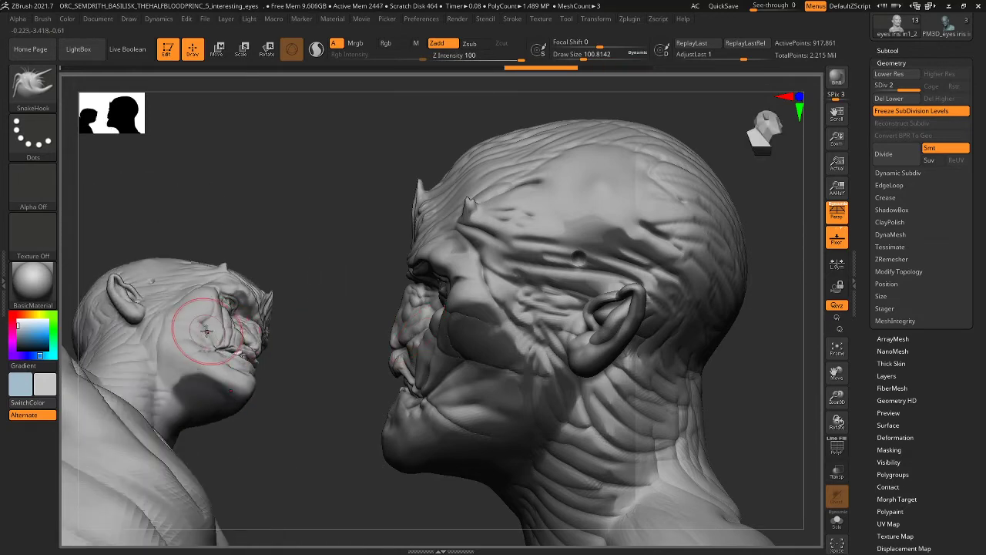
pyautogui.moveTo(303, 361)
pyautogui.mouseDown()
pyautogui.moveTo(200, 333)
pyautogui.moveTo(209, 341)
pyautogui.mouseUp()
# - Reduce the draw size to about 62, undo the last stroke, and reshape the cheek hollow from the front
pyautogui.moveTo(357, 324)
pyautogui.keyDown('shift'); pyautogui.mouseDown()
pyautogui.moveTo(337, 326)
pyautogui.moveTo(278, 284)
pyautogui.moveTo(271, 344)
pyautogui.moveTo(335, 328)
pyautogui.mouseUp(); pyautogui.keyUp('shift')
pyautogui.press('space')
pyautogui.moveTo(269, 310); pyautogui.dragTo(264, 319)
pyautogui.hotkey('ctrl', 'z')
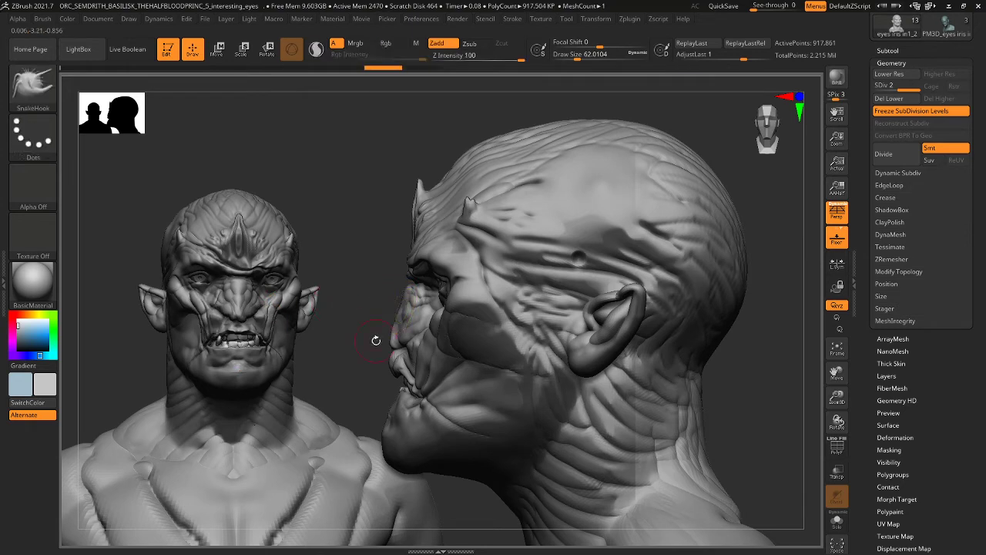
pyautogui.moveTo(357, 370); pyautogui.dragTo(355, 370)
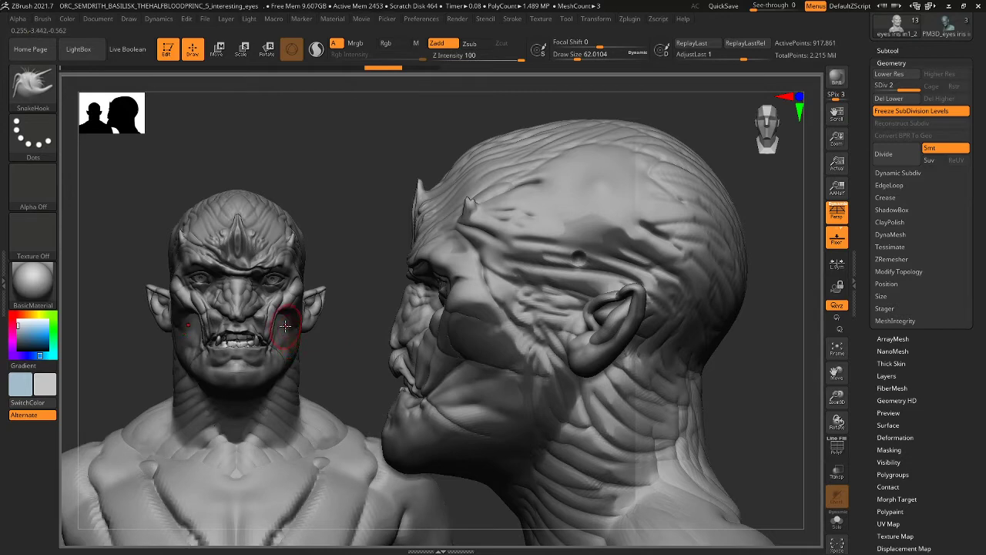
pyautogui.moveTo(284, 337); pyautogui.dragTo(286, 326)
# - Pull the cheek flesh beside the mouth corner and along the jaw to refine the hollow's contour
pyautogui.moveTo(343, 351)
pyautogui.mouseDown()
pyautogui.moveTo(359, 346)
pyautogui.moveTo(336, 354)
pyautogui.moveTo(375, 371)
pyautogui.mouseUp()
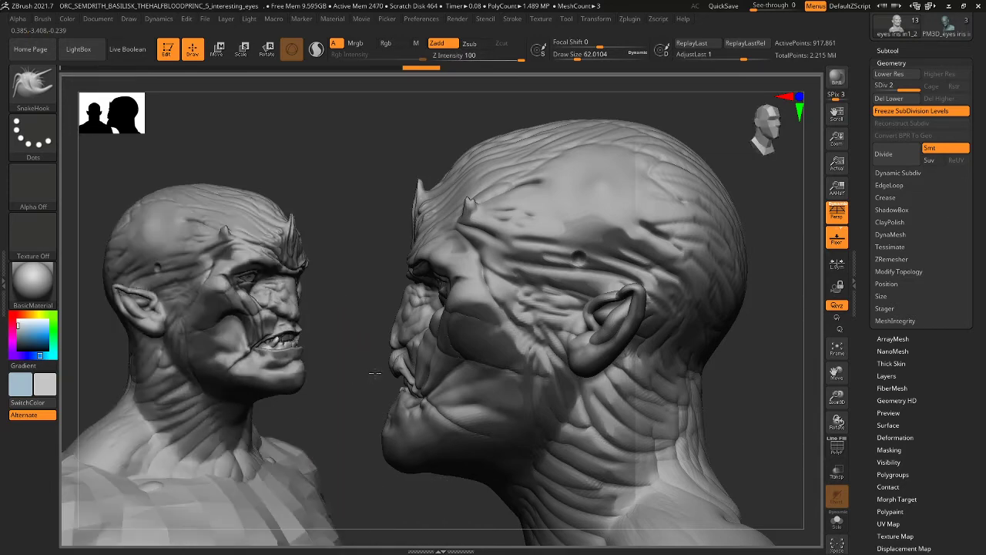
pyautogui.moveTo(241, 340)
pyautogui.mouseDown()
pyautogui.moveTo(237, 349)
pyautogui.moveTo(234, 330)
pyautogui.mouseUp()
pyautogui.moveTo(355, 345); pyautogui.dragTo(325, 343)
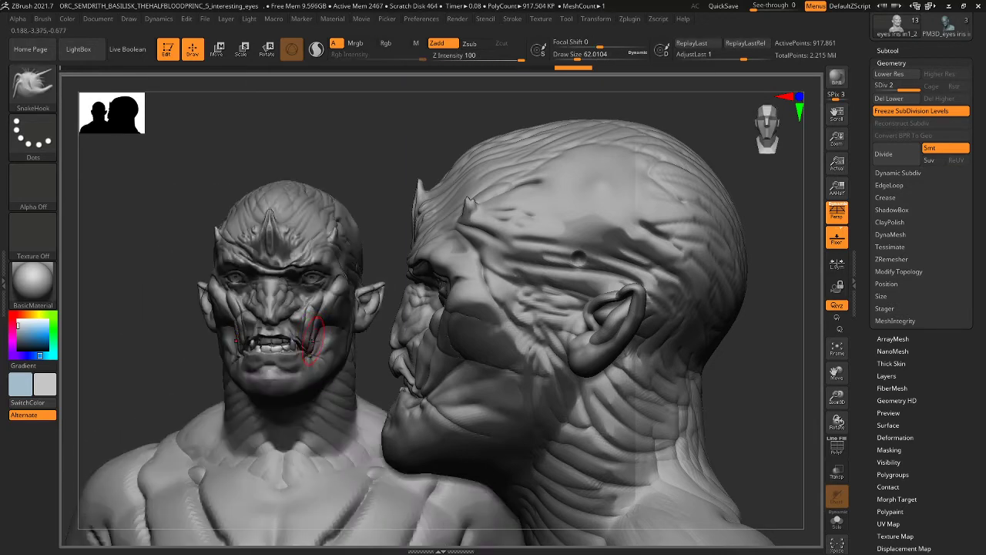
pyautogui.moveTo(392, 348)
pyautogui.mouseDown()
pyautogui.moveTo(322, 333)
pyautogui.moveTo(329, 320)
pyautogui.mouseUp()
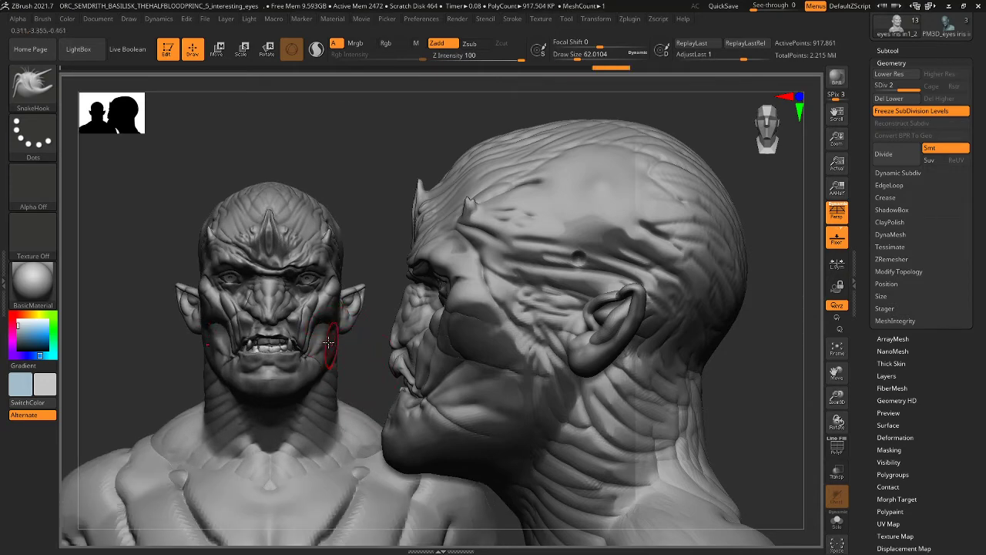
pyautogui.moveTo(352, 365); pyautogui.dragTo(357, 362)
# - Shift the cheek surface behind the mouth corner forward in side view and compare it from the front
pyautogui.moveTo(279, 347); pyautogui.dragTo(410, 326)
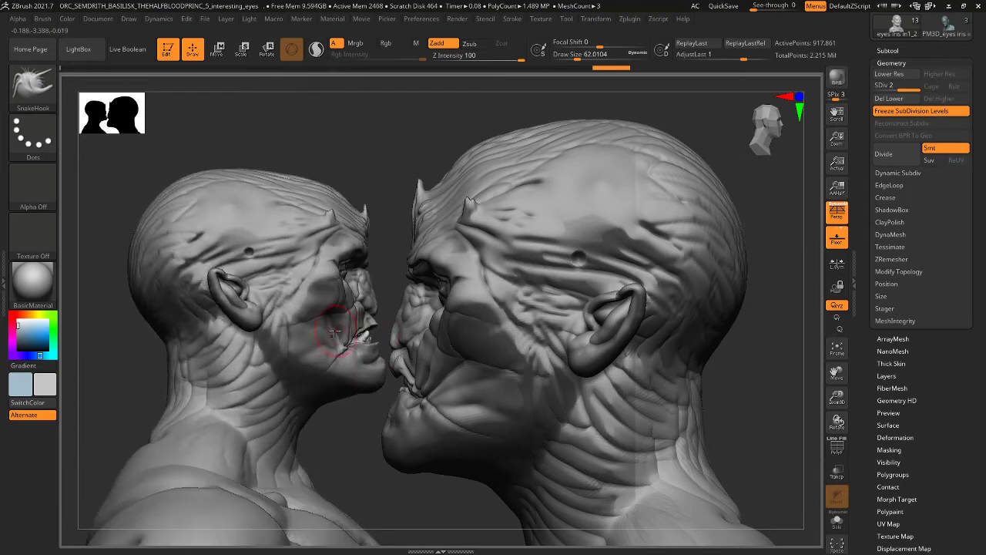
pyautogui.moveTo(318, 331); pyautogui.dragTo(332, 328)
pyautogui.moveTo(332, 329); pyautogui.dragTo(248, 327, button='right')
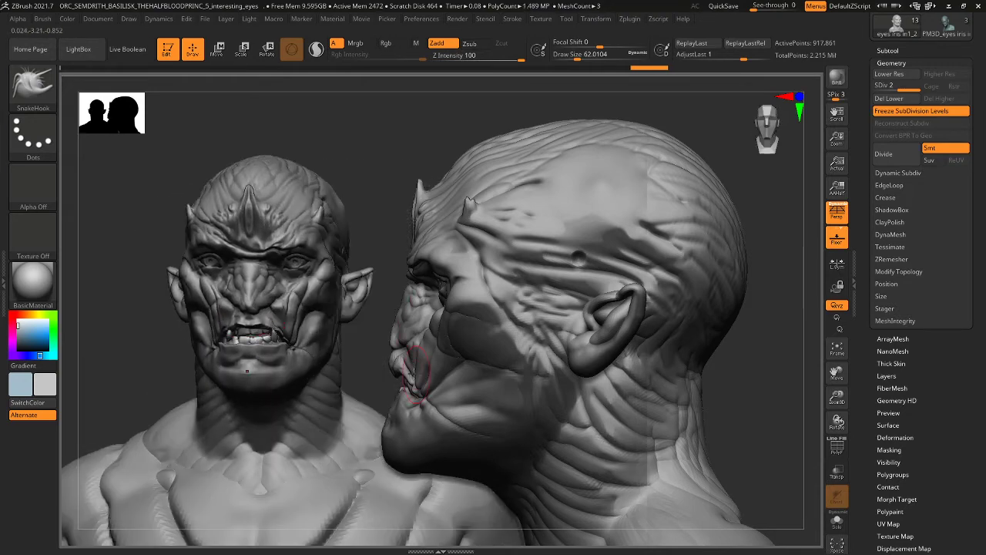
pyautogui.moveTo(365, 343); pyautogui.dragTo(371, 342)
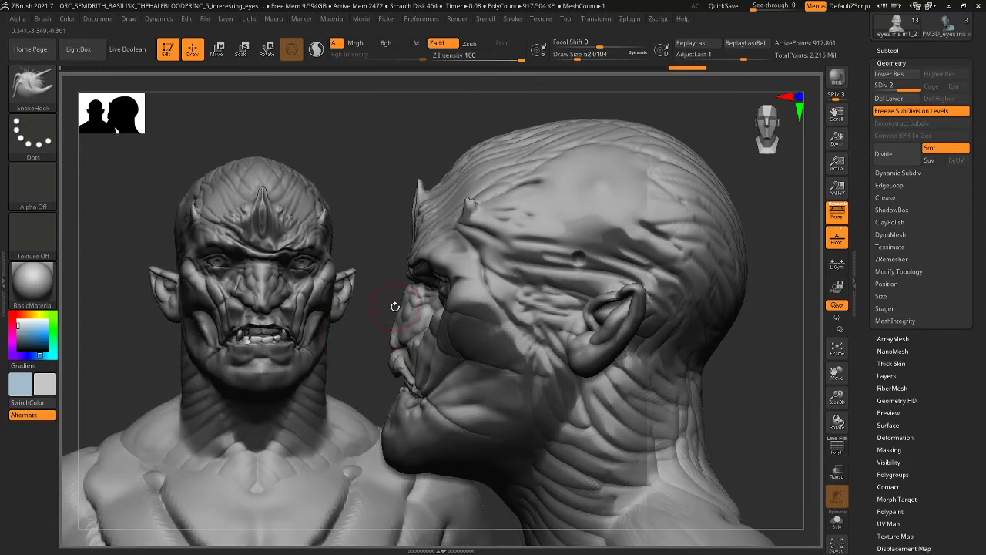
pyautogui.moveTo(383, 342); pyautogui.dragTo(378, 327)
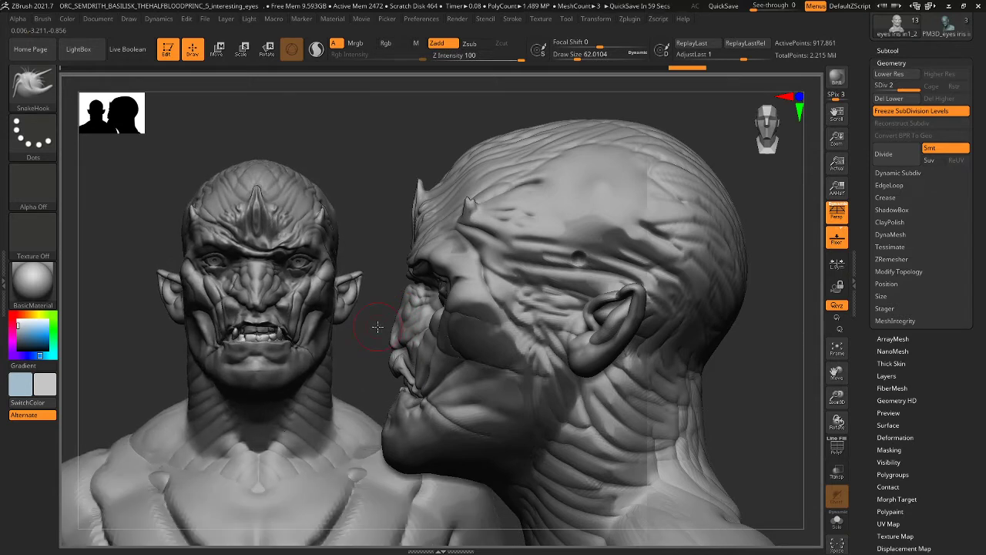
# - Nudge the cheek fold beside the mouth slightly upward and set the draw size to about 54
pyautogui.press('[')
pyautogui.press(']')
pyautogui.press(']')
pyautogui.press(']')
pyautogui.press(']')
pyautogui.moveTo(312, 323); pyautogui.dragTo(311, 319)
pyautogui.press('[')
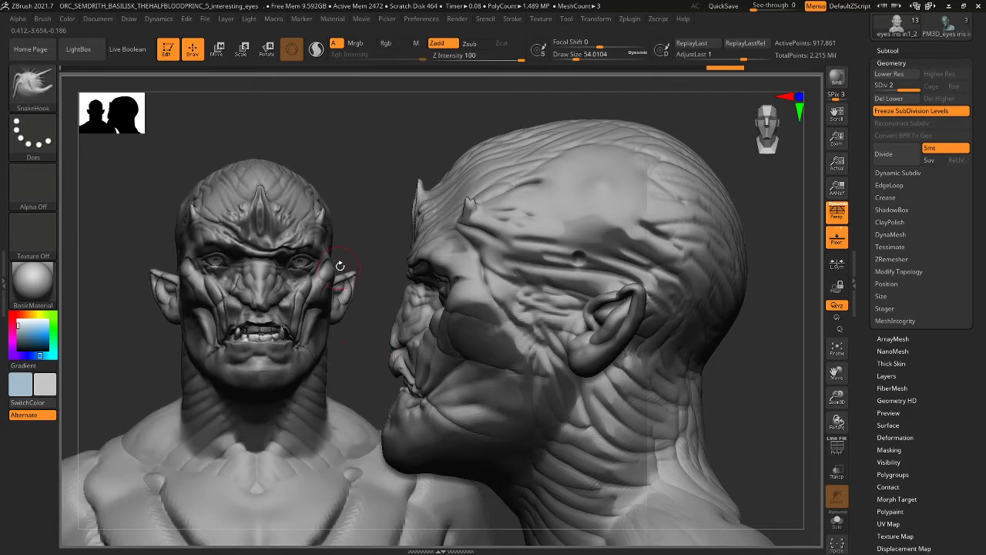
pyautogui.moveTo(367, 353); pyautogui.dragTo(363, 354)
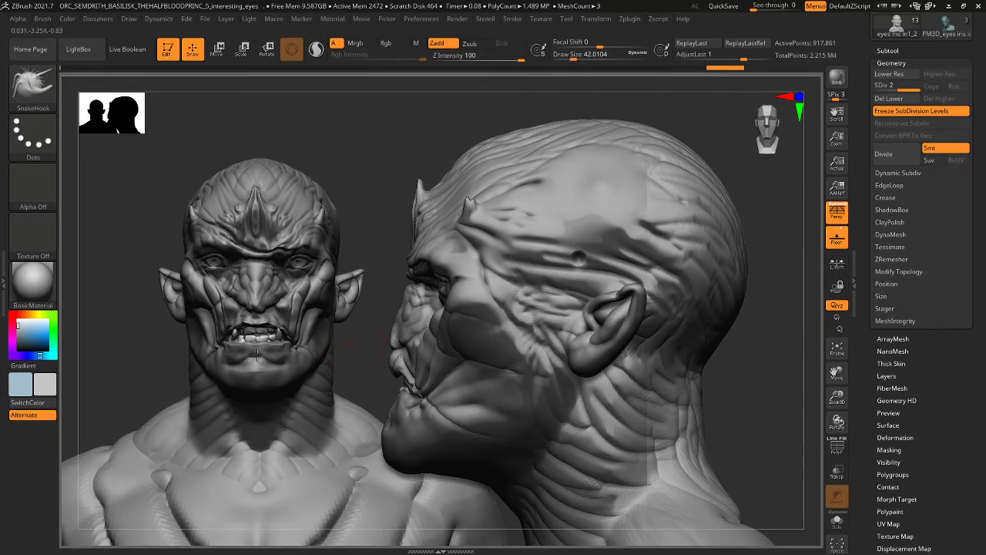
# - Refine the outer jaw edge below the ears with small SnakeHook strokes, varying the draw size between about 30 and 50
pyautogui.press(']')
pyautogui.moveTo(191, 344); pyautogui.dragTo(190, 340)
pyautogui.press('[')
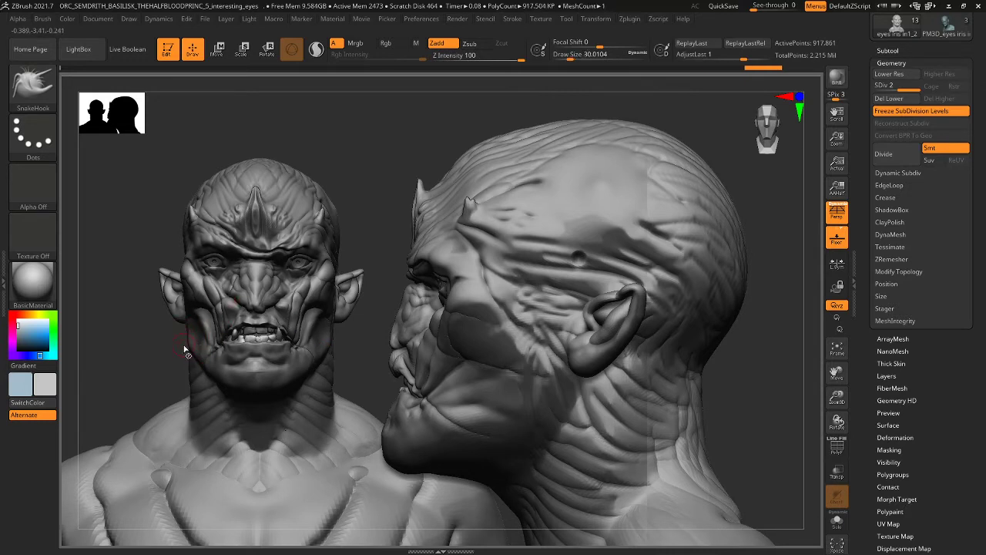
pyautogui.press(']')
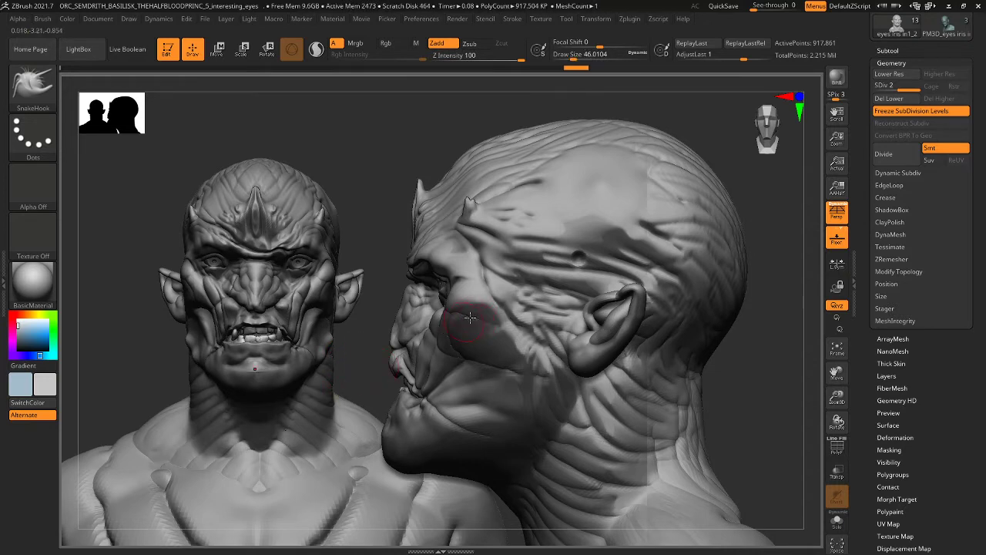
pyautogui.press('ctrl')
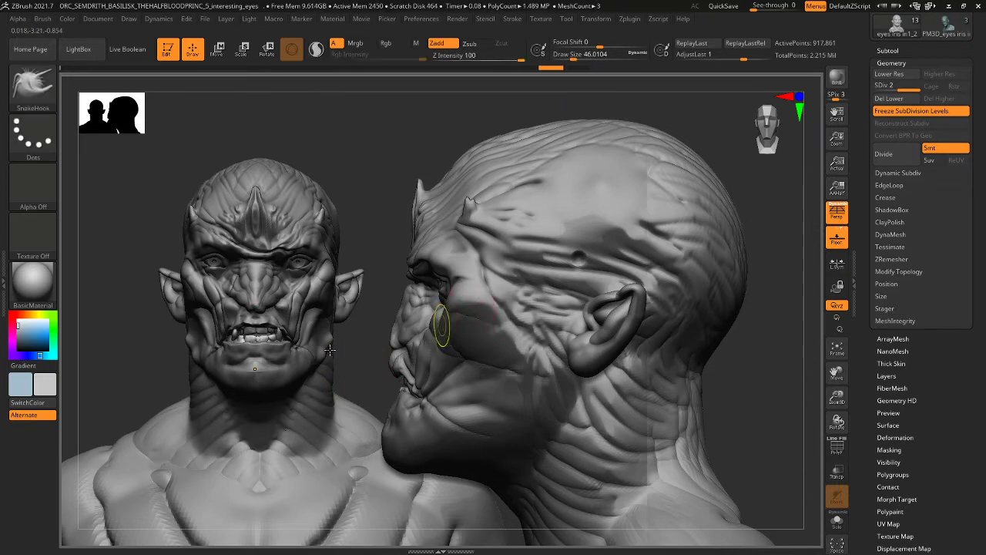
pyautogui.press('ctrl')
pyautogui.moveTo(332, 336)
pyautogui.mouseDown()
pyautogui.moveTo(387, 339)
pyautogui.moveTo(373, 339)
pyautogui.mouseUp()
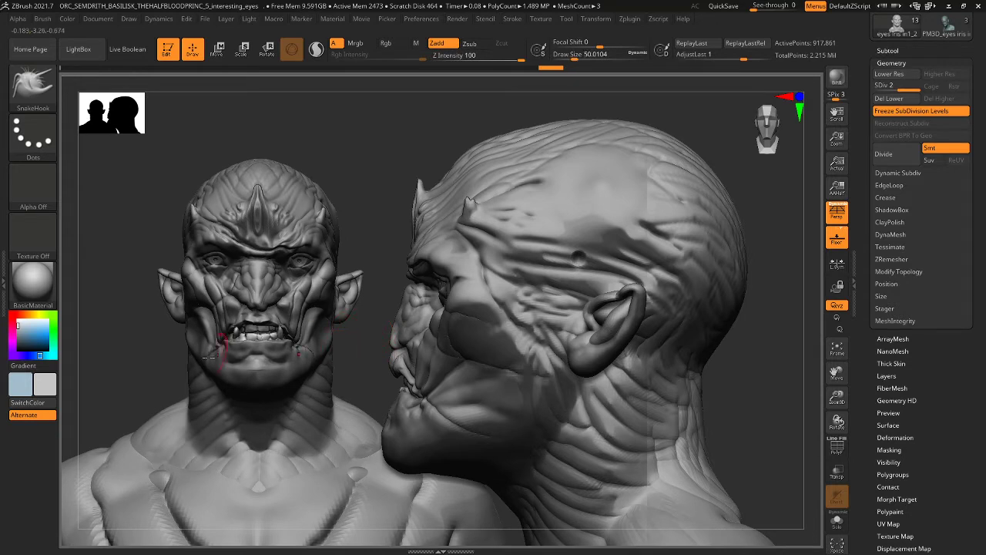
# - Reshape the trapezius slope beside the neck with SnakeHook strokes at a draw size of about 70
pyautogui.press(']')
pyautogui.press(']')
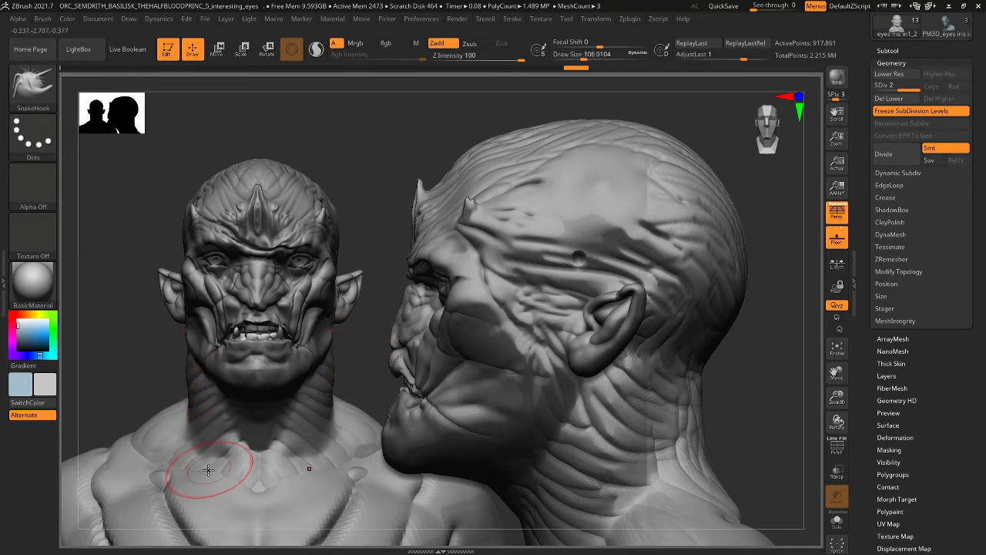
pyautogui.press('[')
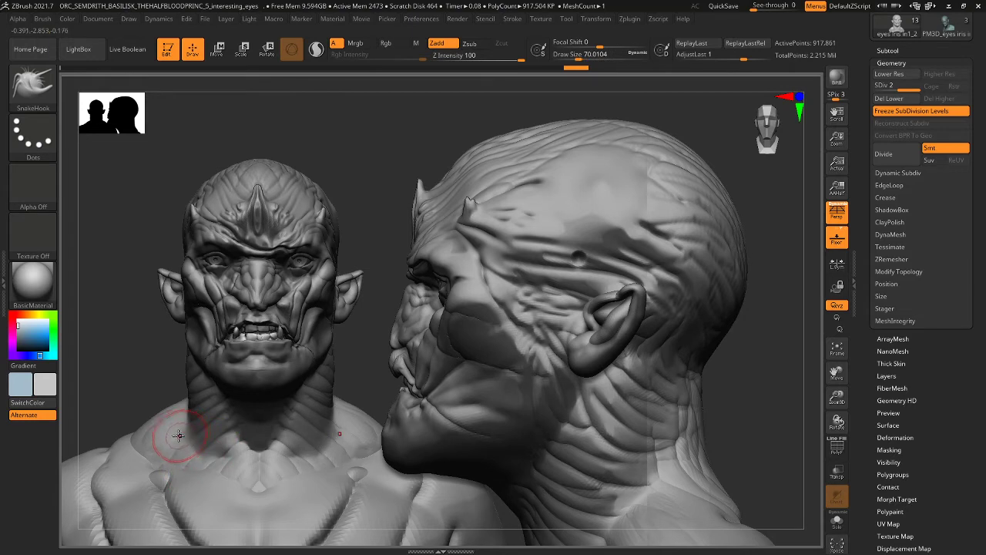
pyautogui.moveTo(183, 434); pyautogui.dragTo(185, 436)
pyautogui.press(']')
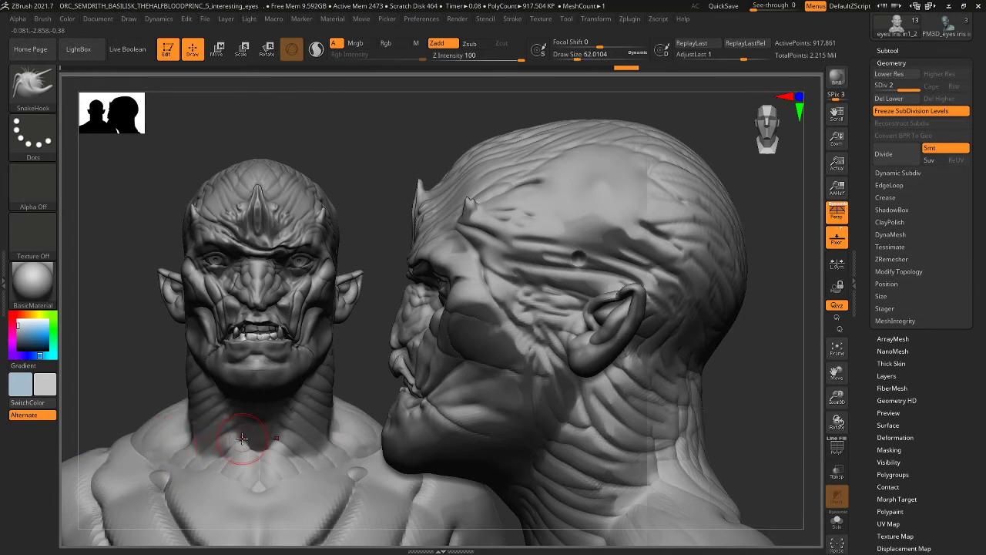
# - Pull the throat pit down between the collarbones and shift the lower neck sides outward where they meet the shoulders
pyautogui.moveTo(248, 441); pyautogui.dragTo(246, 468)
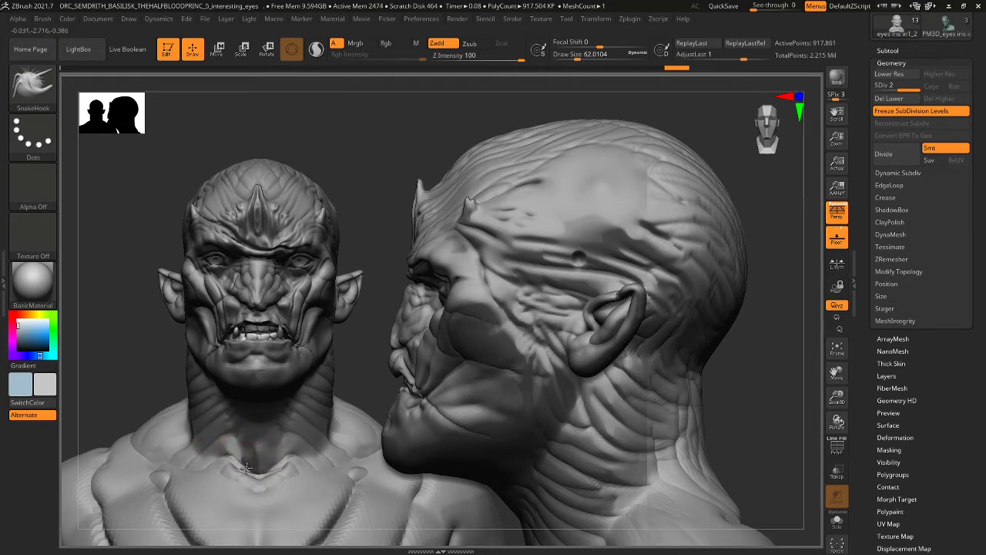
pyautogui.press(']')
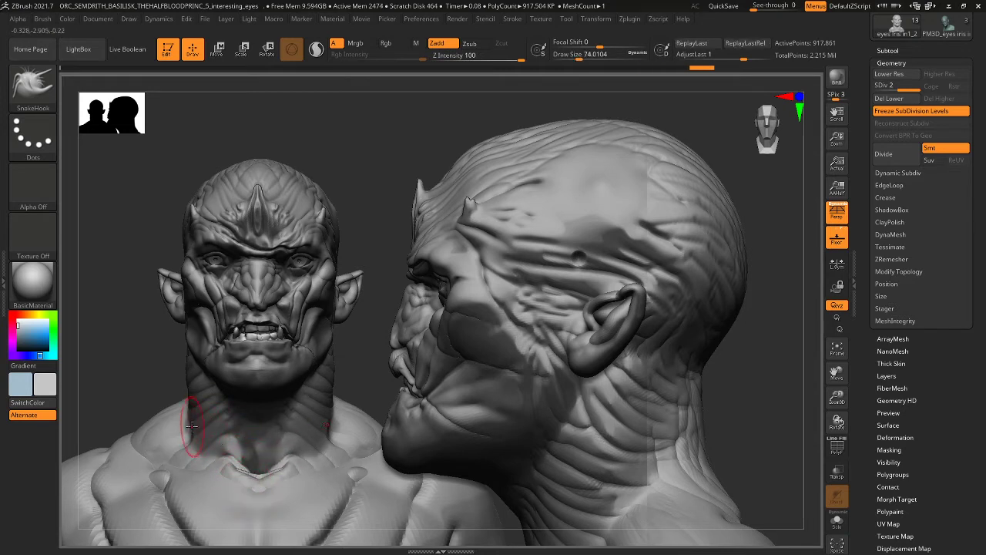
pyautogui.press(']')
pyautogui.moveTo(193, 424); pyautogui.dragTo(178, 434)
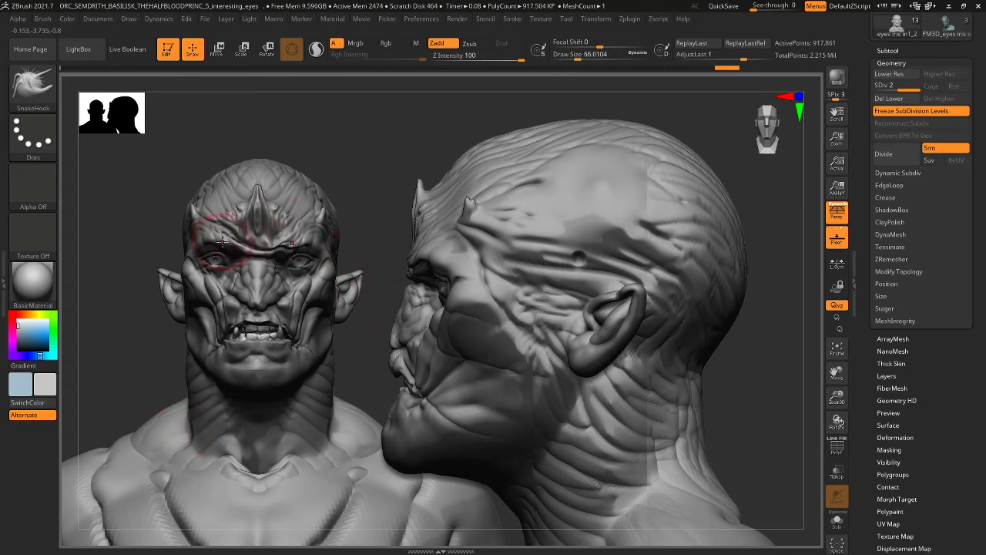
# - Adjust the inner brow above the nose bridge at a draw size of about 42, undoing one stroke and pulling it again
pyautogui.press('[')
pyautogui.moveTo(222, 243)
pyautogui.mouseDown()
pyautogui.moveTo(232, 235)
pyautogui.moveTo(255, 253)
pyautogui.mouseUp()
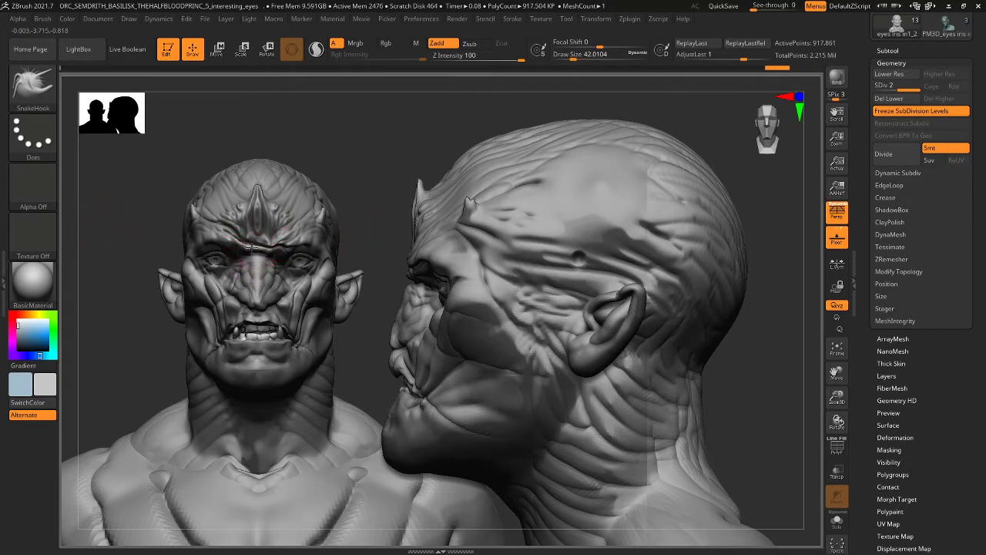
pyautogui.hotkey('ctrl', 'z')
pyautogui.moveTo(256, 246); pyautogui.dragTo(258, 244)
pyautogui.press('[')
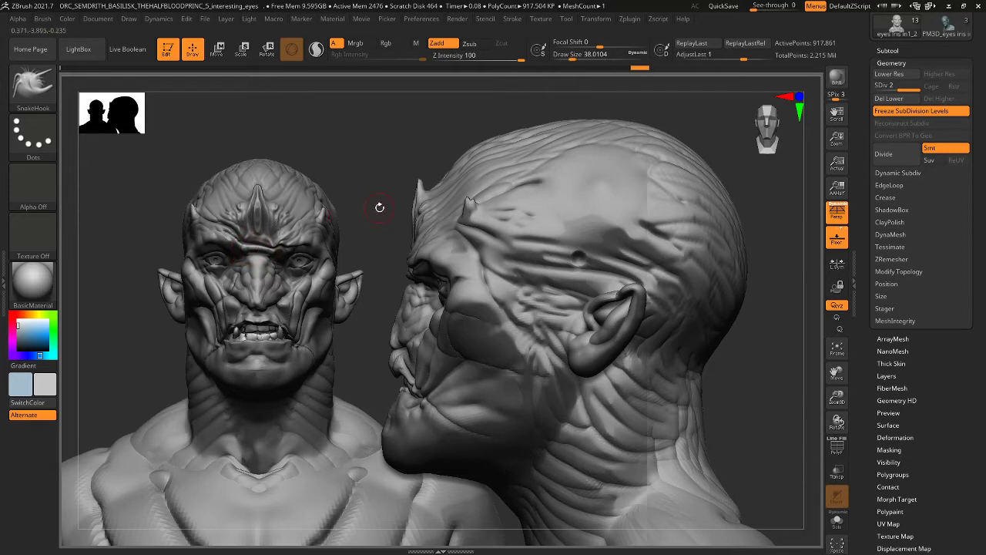
# - Push the chin back and slightly up in side view with a draw size of about 98
pyautogui.moveTo(381, 200); pyautogui.dragTo(397, 191)
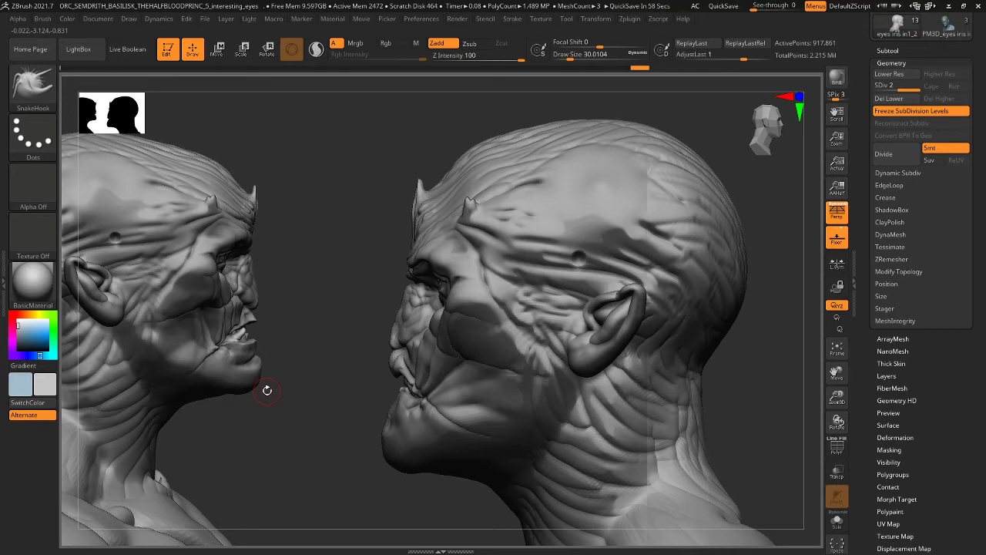
pyautogui.press('[')
pyautogui.press('[')
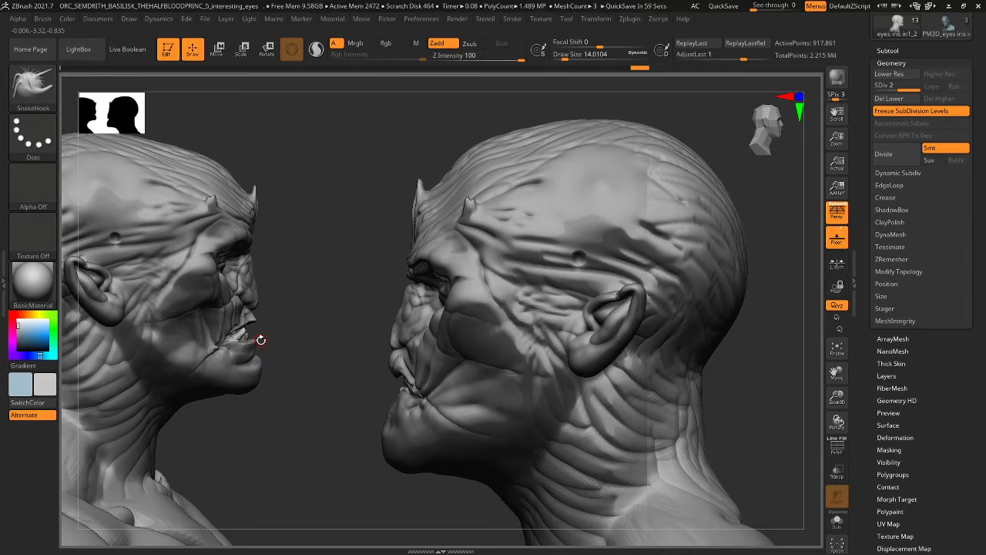
pyautogui.press(']')
pyautogui.press(']')
pyautogui.press(']')
pyautogui.press(']')
pyautogui.press(']')
pyautogui.press(']')
pyautogui.press(']')
pyautogui.press(']')
pyautogui.press(']')
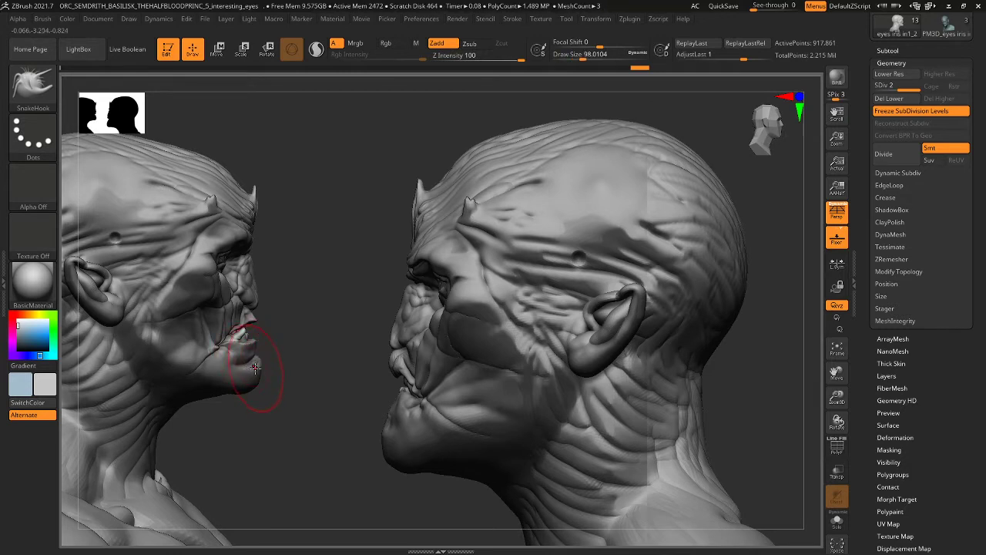
pyautogui.moveTo(253, 370)
pyautogui.mouseDown()
pyautogui.moveTo(258, 358)
pyautogui.moveTo(240, 361)
pyautogui.mouseUp()
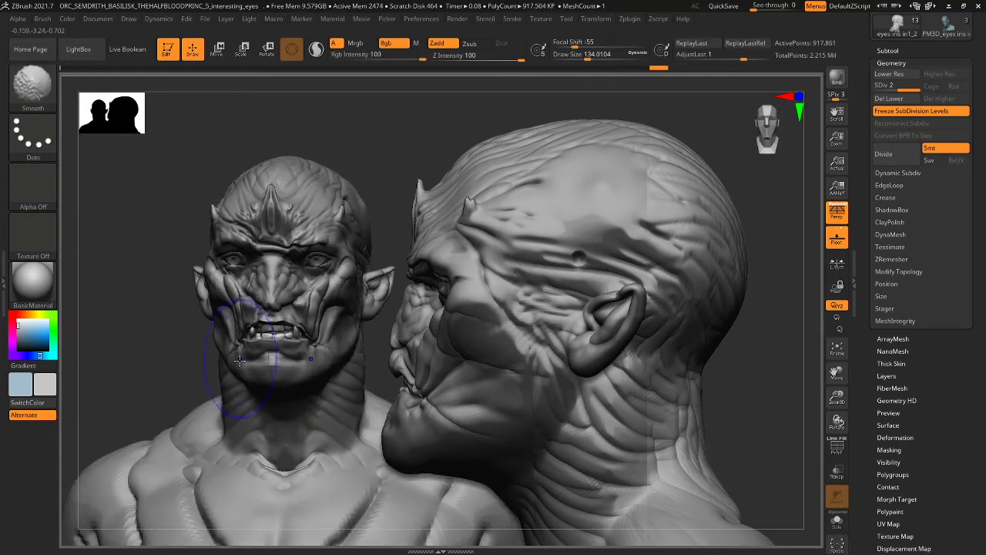
# - Pull the lower part of the nose slightly downward in front view with a draw size of about 98
pyautogui.keyDown('shift'); pyautogui.moveTo(172, 312); pyautogui.dragTo(170, 308); pyautogui.keyUp('shift')
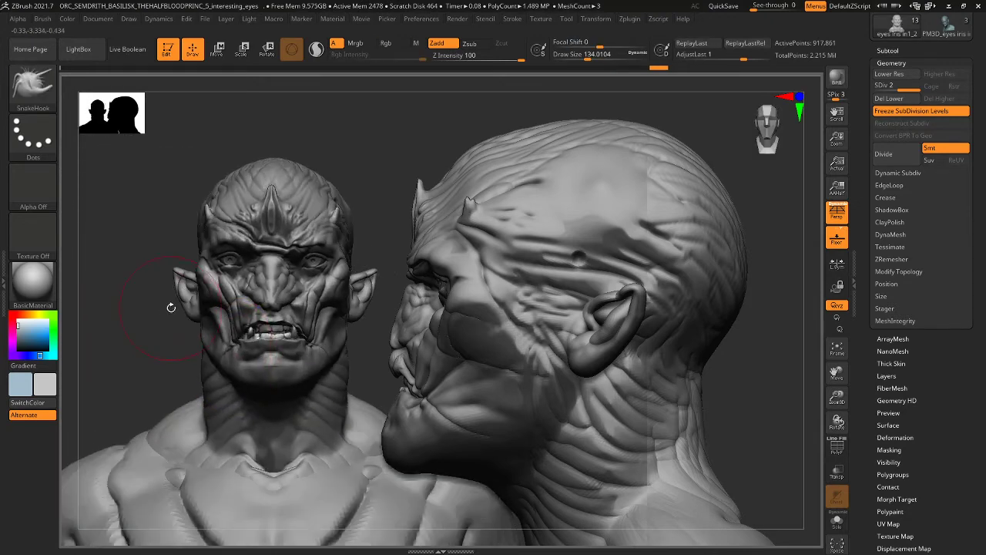
pyautogui.moveTo(144, 340); pyautogui.dragTo(148, 339)
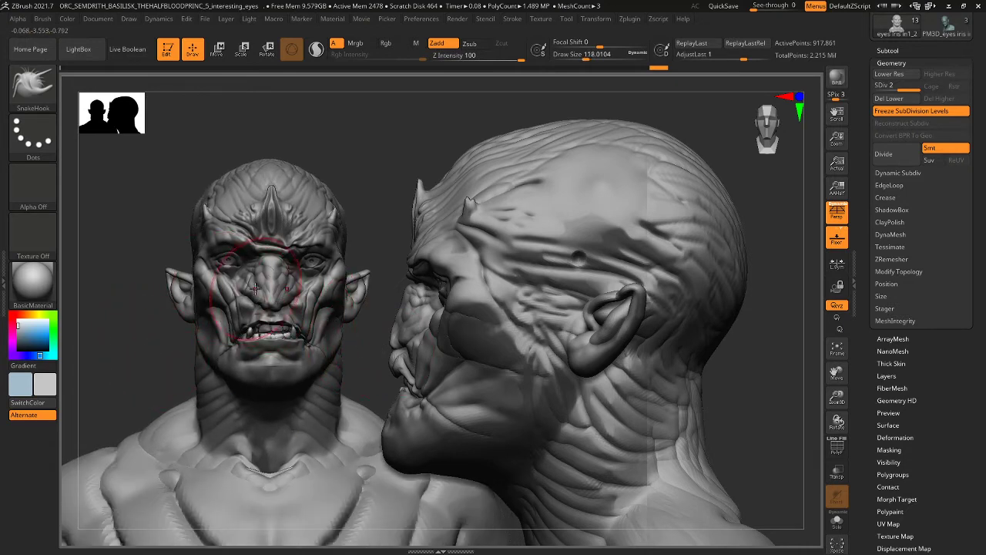
pyautogui.press('[')
pyautogui.press('[')
pyautogui.moveTo(255, 291); pyautogui.dragTo(256, 295)
pyautogui.press('[')
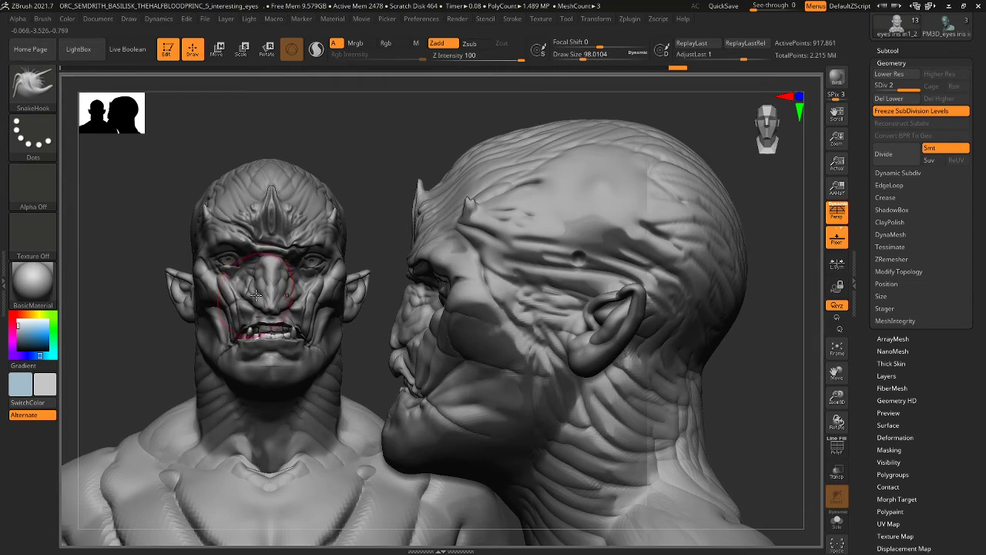
pyautogui.hotkey('ctrl', 'z')
pyautogui.moveTo(364, 337)
pyautogui.mouseDown()
pyautogui.moveTo(374, 333)
pyautogui.moveTo(322, 348)
pyautogui.moveTo(362, 337)
pyautogui.mouseUp()
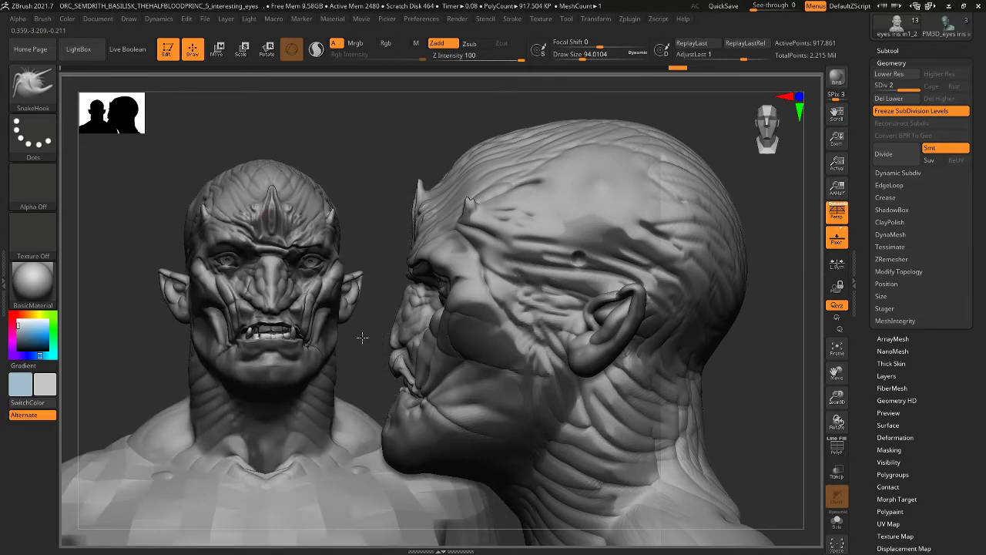
# - Refine the flesh between the nose and cheek with small SnakeHook strokes at a draw size of about 30
pyautogui.press('[')
pyautogui.press('[')
pyautogui.press('[')
pyautogui.press('[')
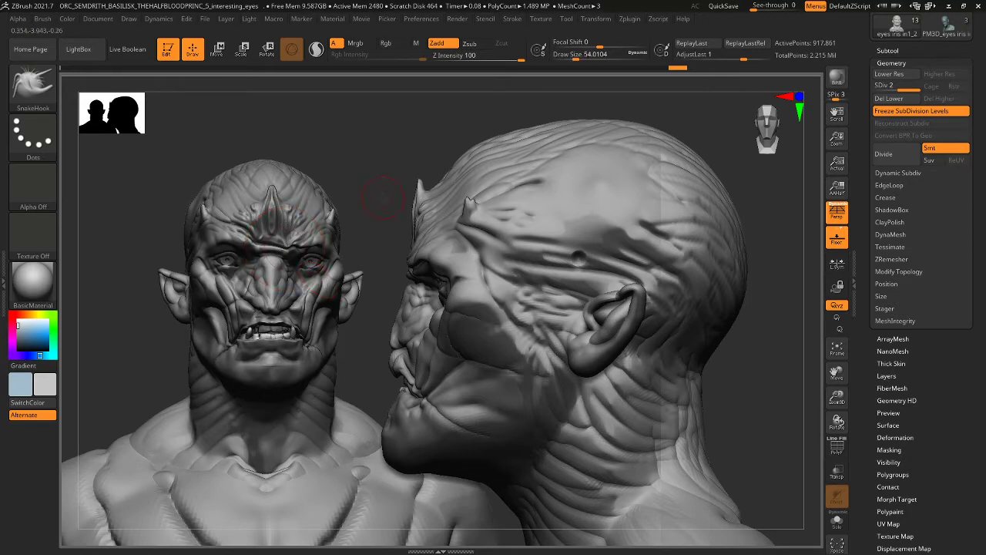
pyautogui.moveTo(383, 198); pyautogui.dragTo(380, 194)
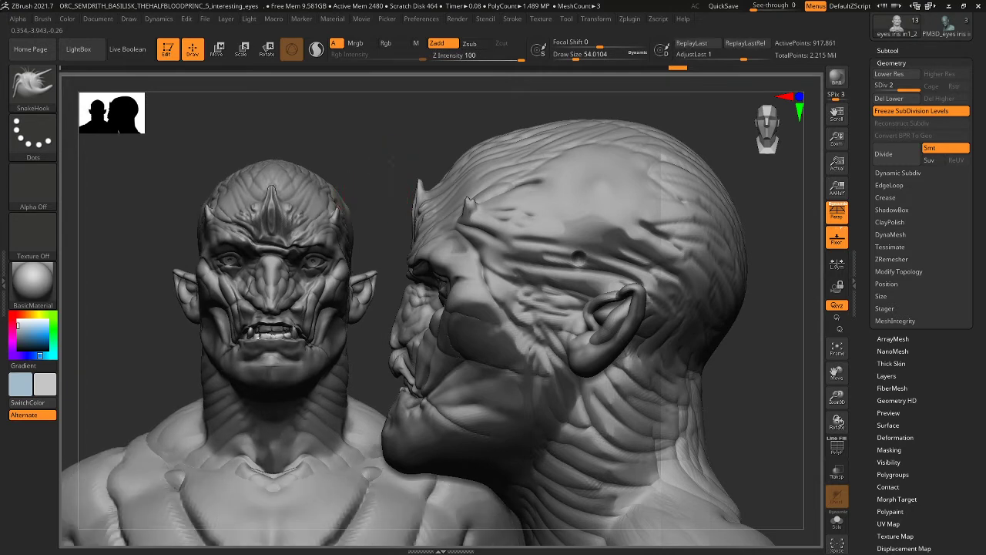
pyautogui.moveTo(390, 163); pyautogui.dragTo(392, 160)
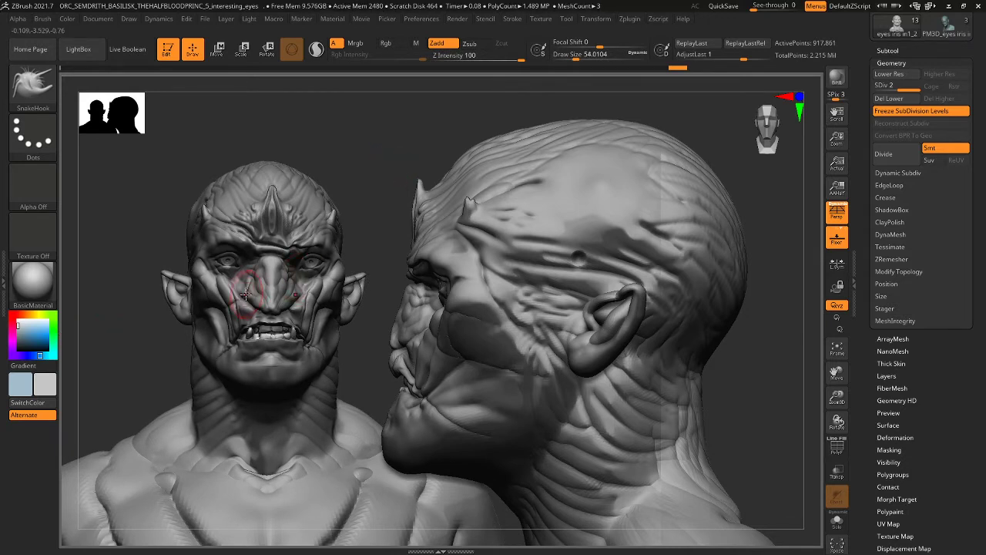
pyautogui.press('[')
pyautogui.press('[')
pyautogui.press('[')
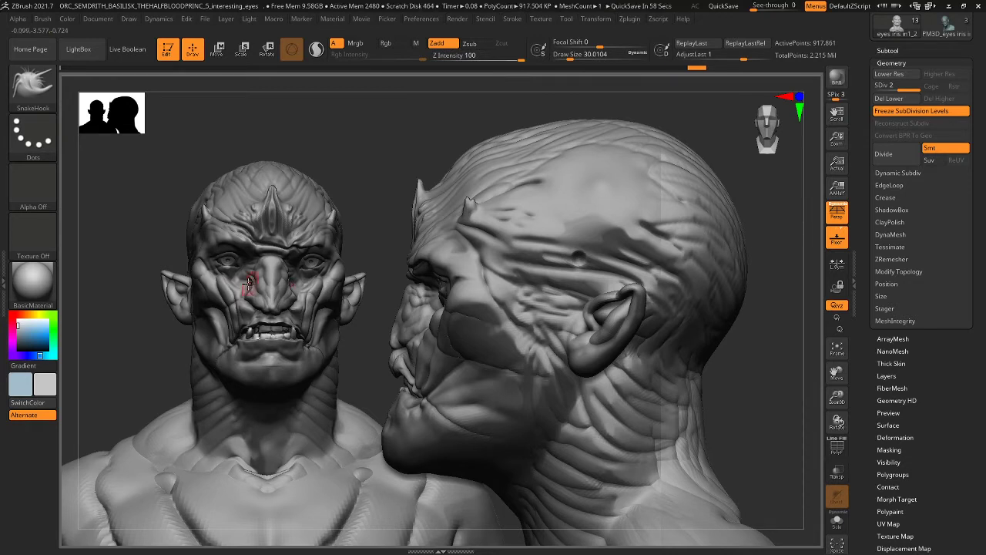
pyautogui.press('shift')
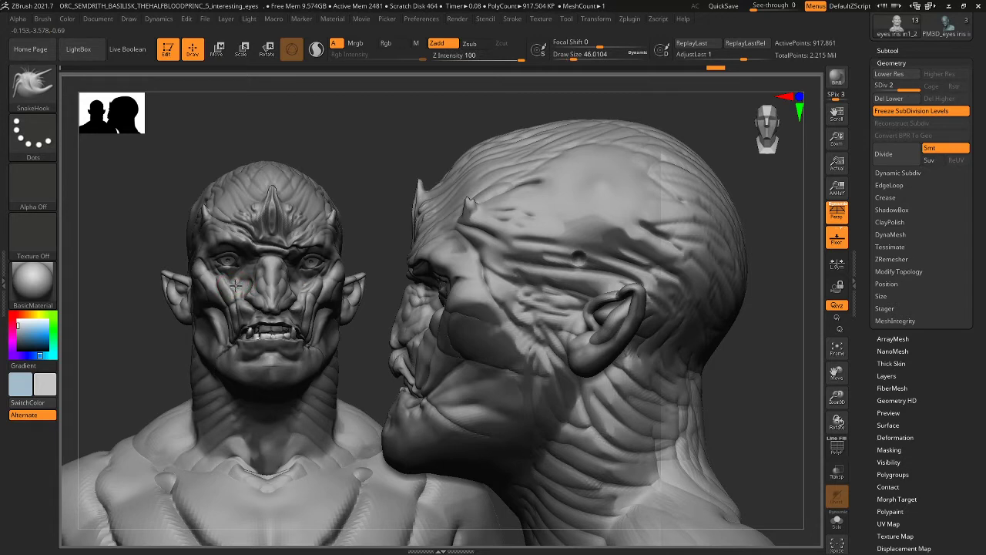
# - Adjust the inner cheek below the eye beside the nose with strokes at draw sizes between about 38 and 50
pyautogui.press(']')
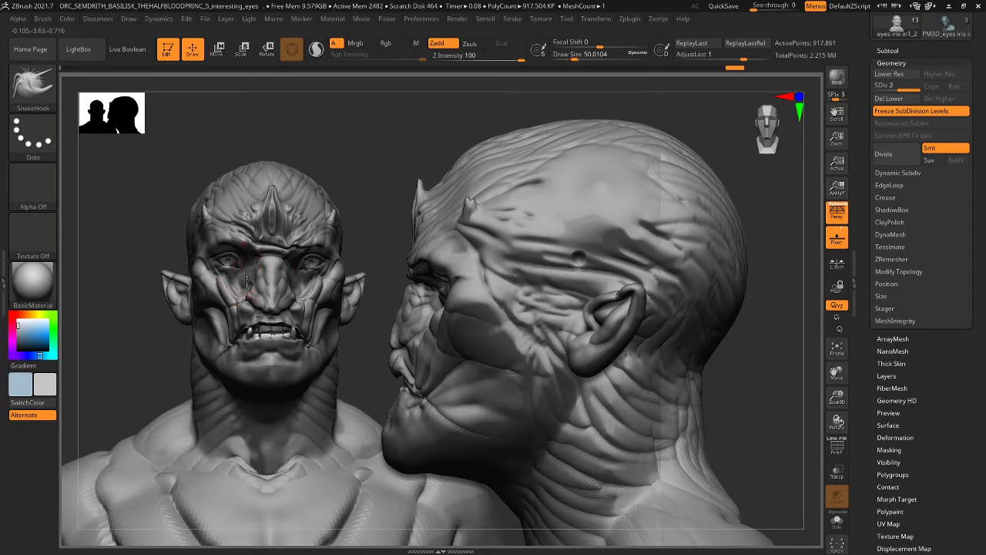
pyautogui.moveTo(253, 282); pyautogui.dragTo(248, 286)
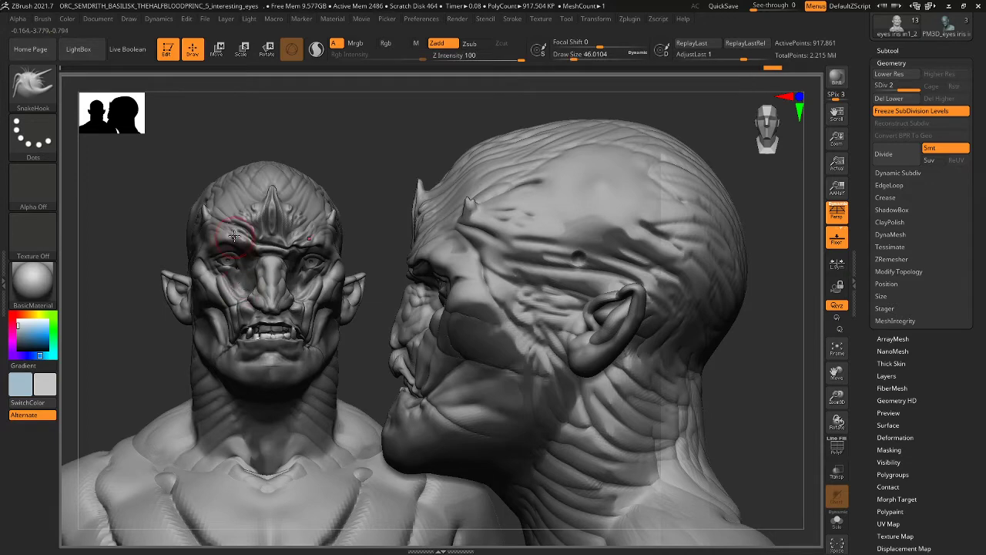
pyautogui.press('[')
pyautogui.press('[')
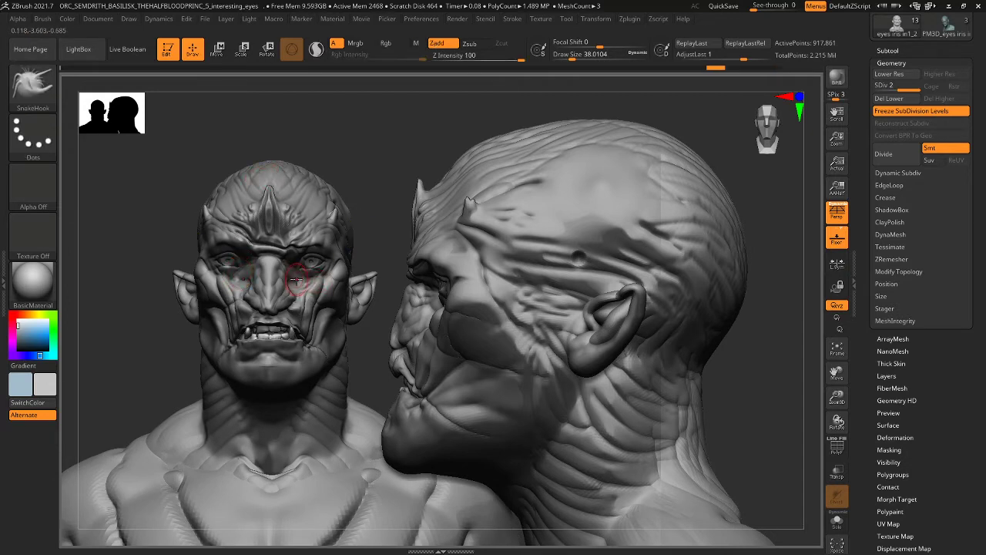
pyautogui.moveTo(298, 282); pyautogui.dragTo(307, 275)
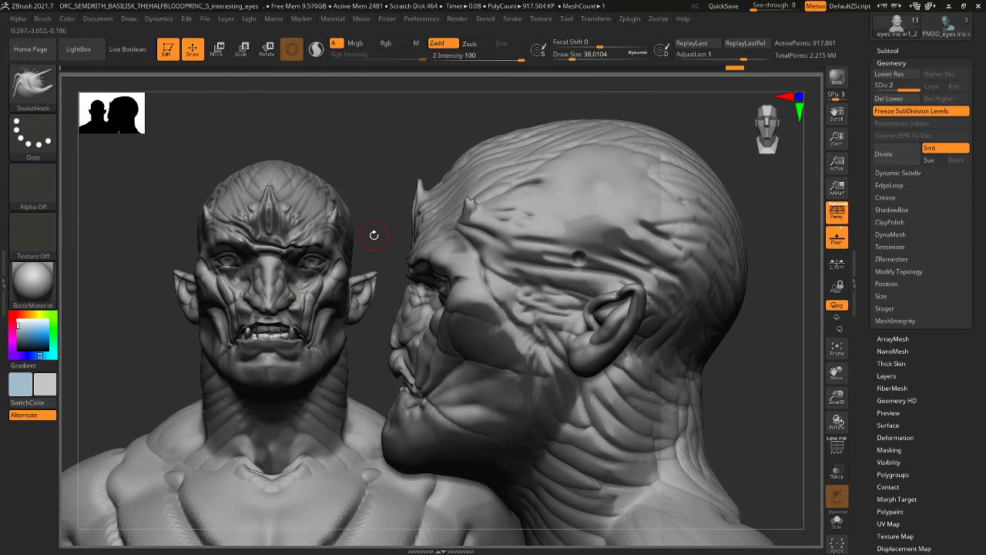
# - Smooth the side of the nose with the Smooth brush at a draw size of about 38
pyautogui.moveTo(380, 221); pyautogui.dragTo(340, 253)
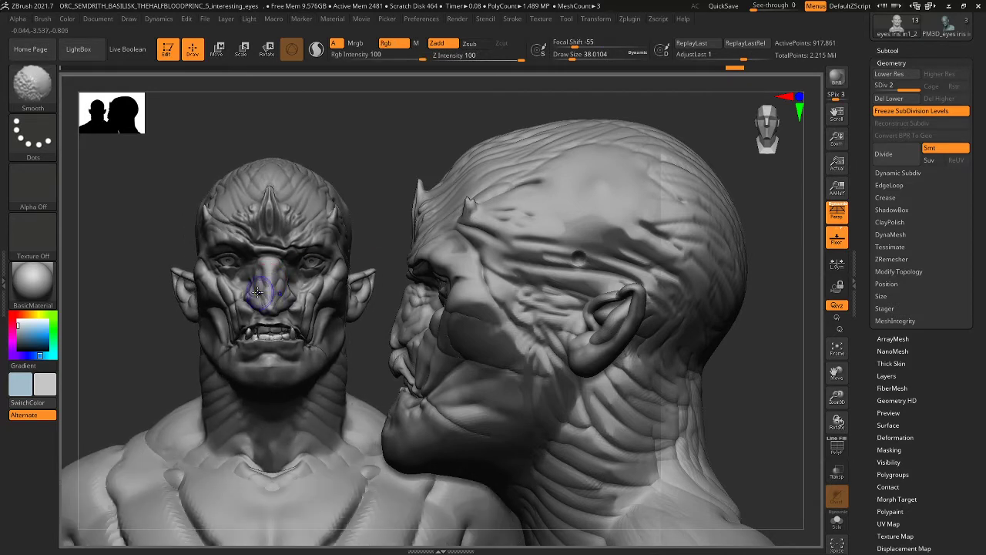
pyautogui.keyDown('shift'); pyautogui.moveTo(260, 287); pyautogui.dragTo(266, 285); pyautogui.keyUp('shift')
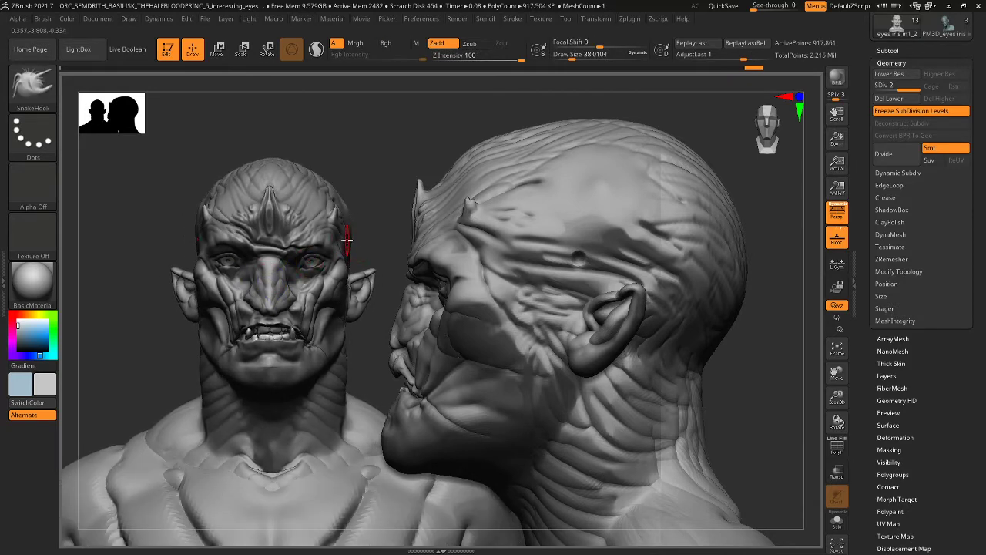
# - Undo a trial stroke at the nose tip and lift the area beneath the nose in side view, using a draw size of about 62
pyautogui.moveTo(350, 223)
pyautogui.mouseDown()
pyautogui.moveTo(359, 216)
pyautogui.moveTo(344, 207)
pyautogui.moveTo(352, 201)
pyautogui.moveTo(403, 221)
pyautogui.mouseUp()
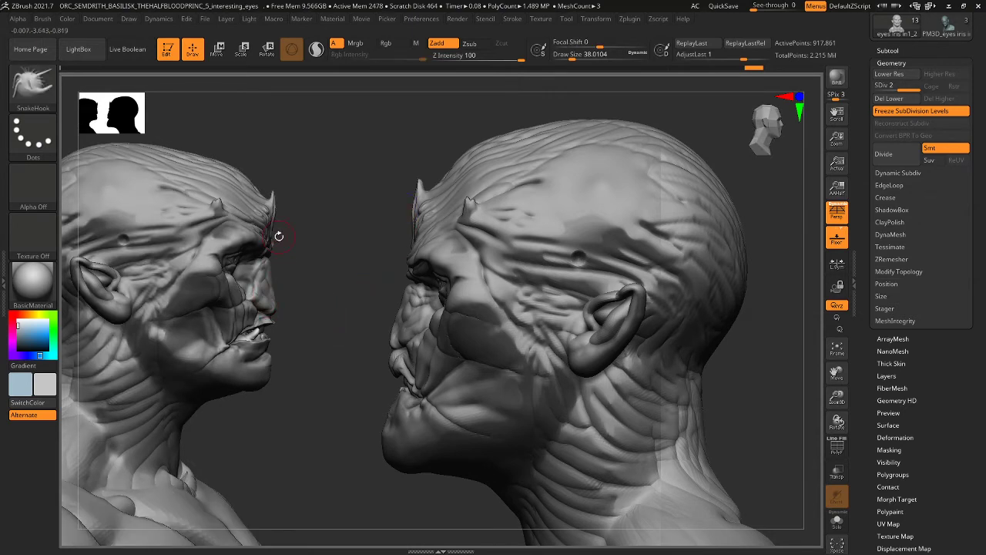
pyautogui.press(']')
pyautogui.press(']')
pyautogui.moveTo(275, 309); pyautogui.dragTo(273, 299)
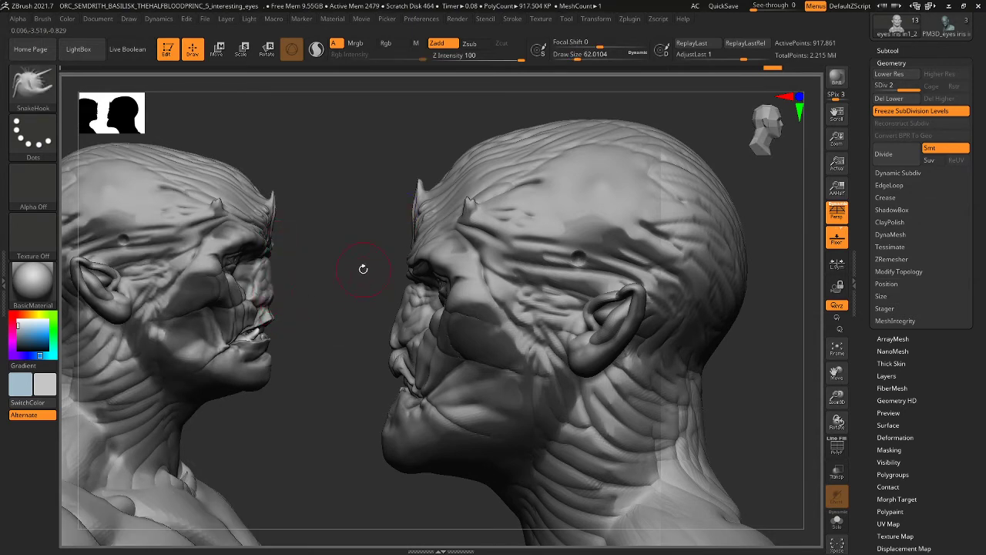
pyautogui.hotkey('ctrl', 'z')
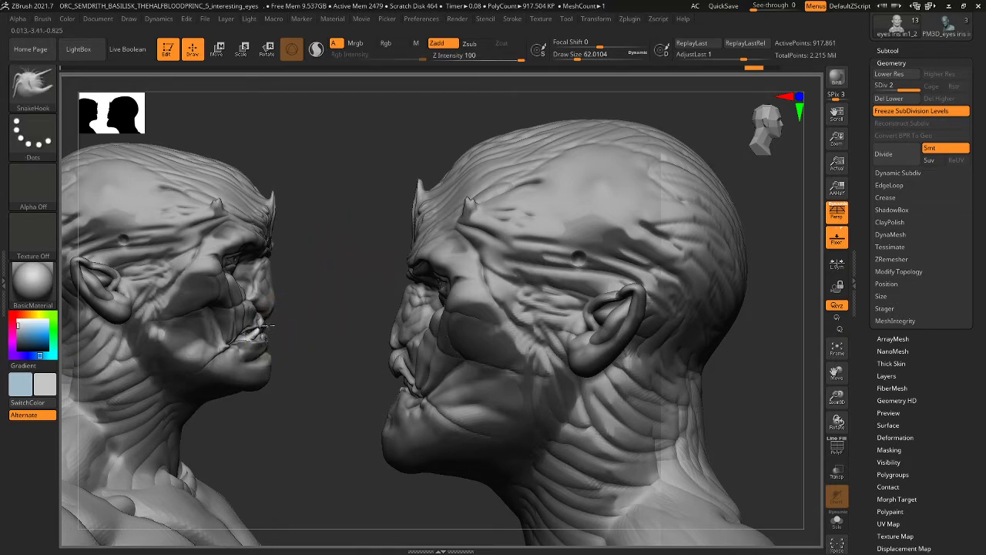
pyautogui.moveTo(266, 326)
pyautogui.mouseDown()
pyautogui.moveTo(256, 314)
pyautogui.moveTo(266, 310)
pyautogui.mouseUp()
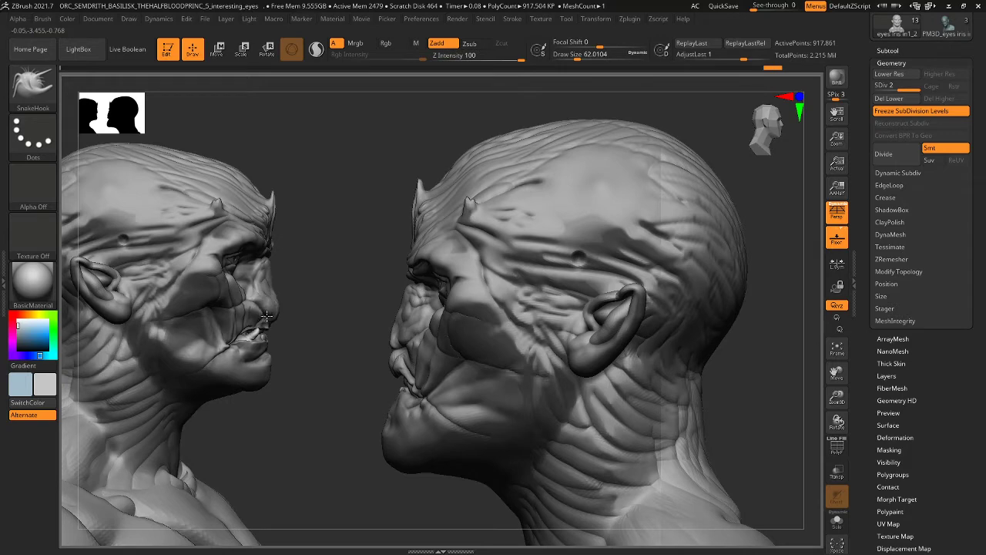
# - Nudge the nose base and upper lip from several three-quarter views with SnakeHook strokes at a draw size of about 62
pyautogui.moveTo(322, 295); pyautogui.dragTo(135, 316)
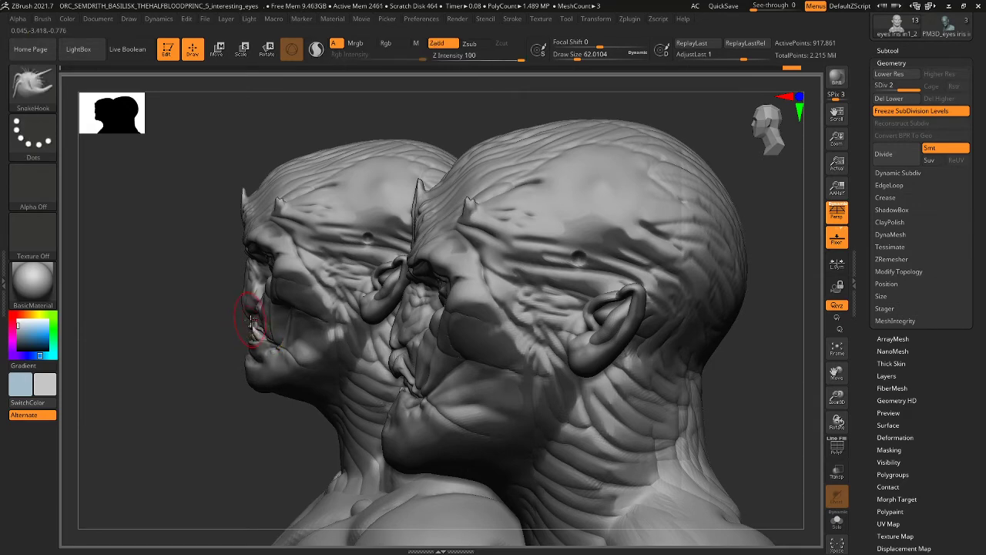
pyautogui.moveTo(213, 326); pyautogui.dragTo(247, 312)
pyautogui.moveTo(247, 314); pyautogui.dragTo(241, 317, button='right')
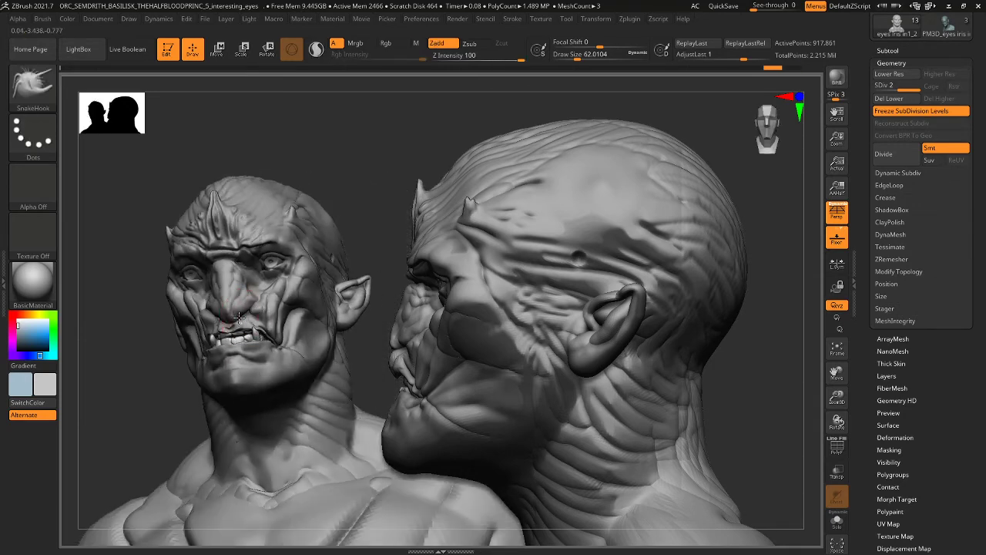
pyautogui.moveTo(240, 316); pyautogui.dragTo(237, 319)
pyautogui.moveTo(360, 192); pyautogui.dragTo(393, 194)
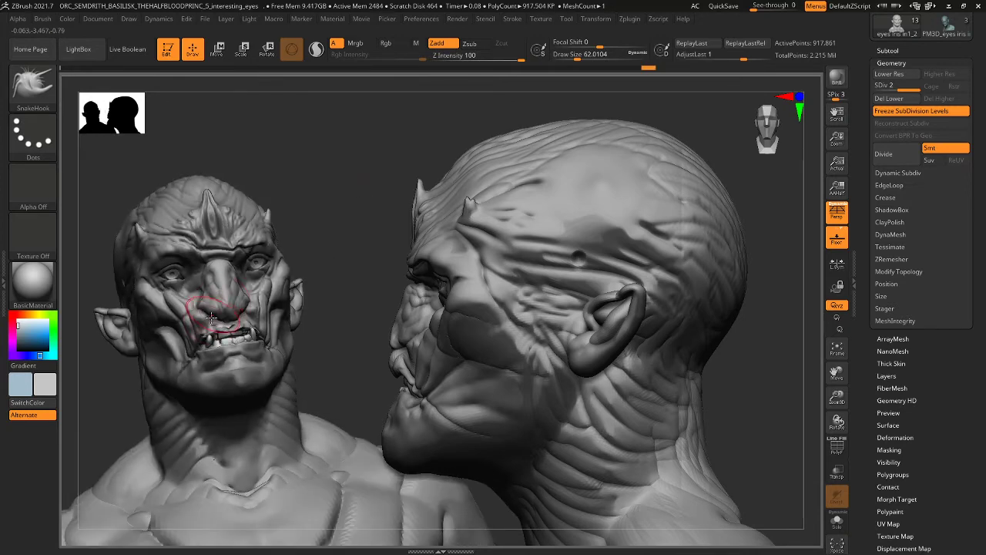
pyautogui.moveTo(203, 309); pyautogui.dragTo(208, 312)
pyautogui.moveTo(357, 254); pyautogui.dragTo(386, 248)
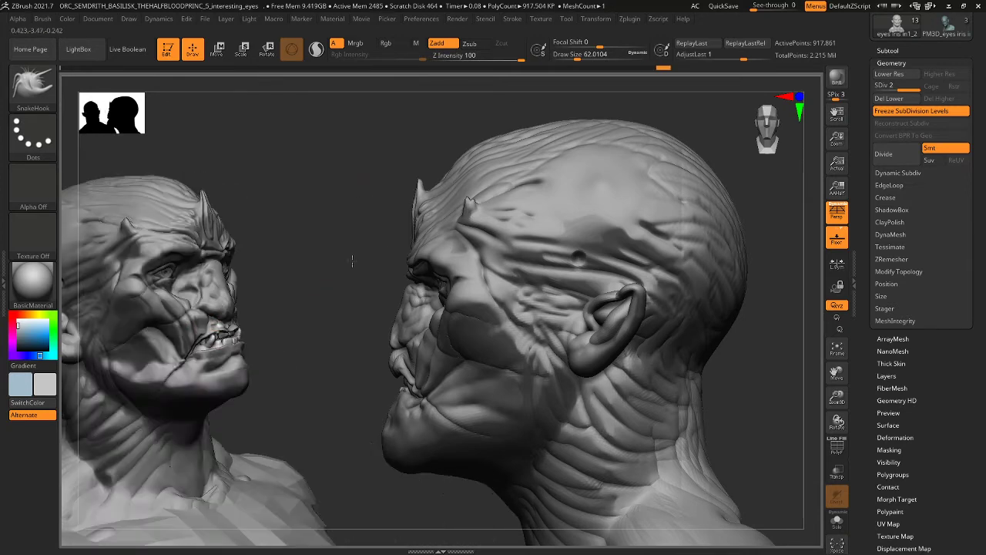
# - Nudge the lips and nose base with SnakeHook strokes at draw sizes of about 62 to 66 and smooth the mouth in side view
pyautogui.moveTo(220, 317); pyautogui.dragTo(217, 314)
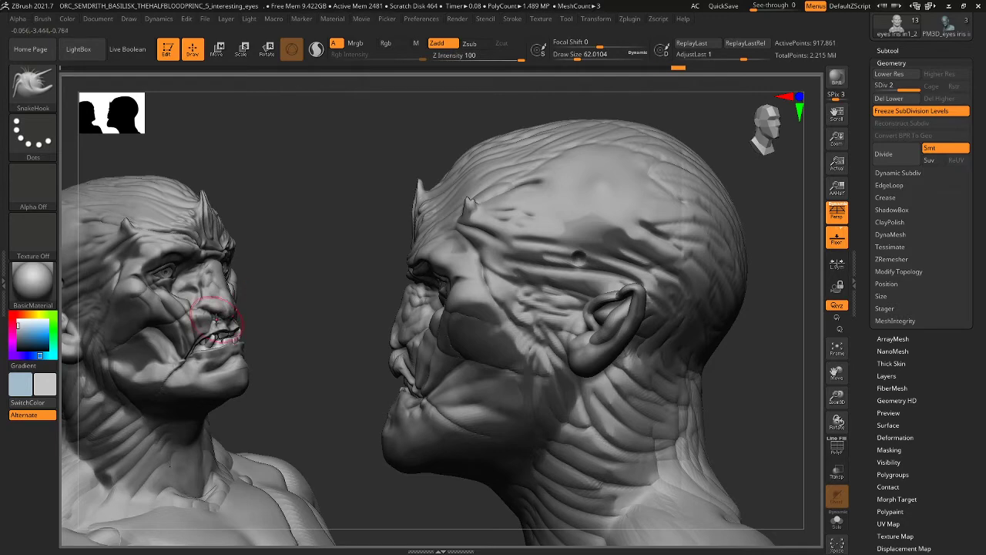
pyautogui.moveTo(273, 271)
pyautogui.mouseDown()
pyautogui.moveTo(302, 281)
pyautogui.moveTo(270, 288)
pyautogui.mouseUp()
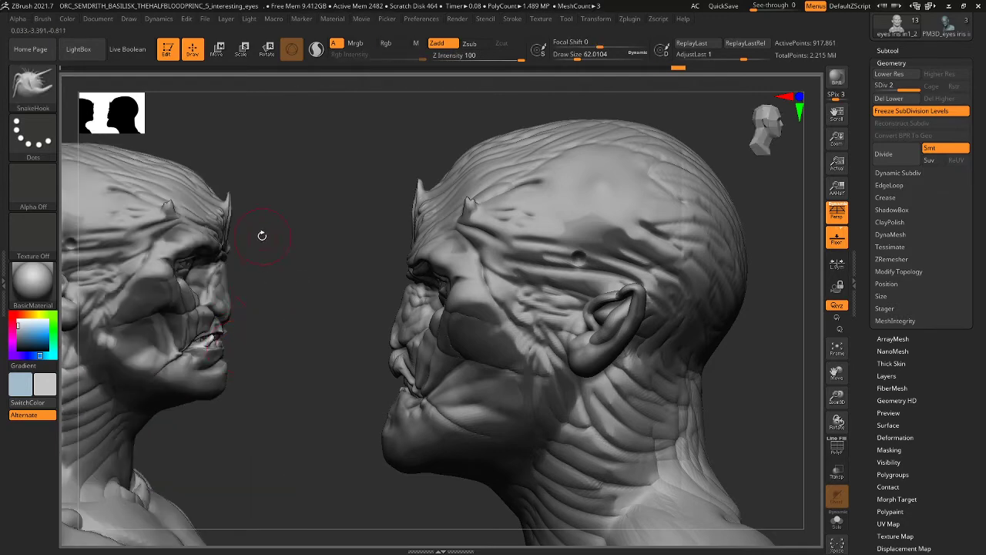
pyautogui.keyDown('shift'); pyautogui.moveTo(214, 330); pyautogui.dragTo(221, 332); pyautogui.keyUp('shift')
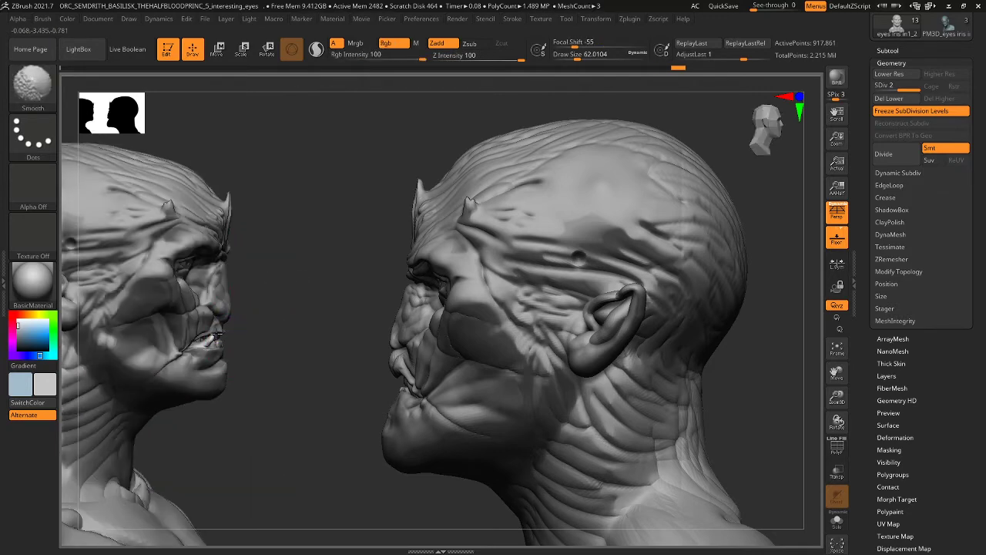
pyautogui.keyDown('shift'); pyautogui.moveTo(207, 339); pyautogui.dragTo(256, 354); pyautogui.keyUp('shift')
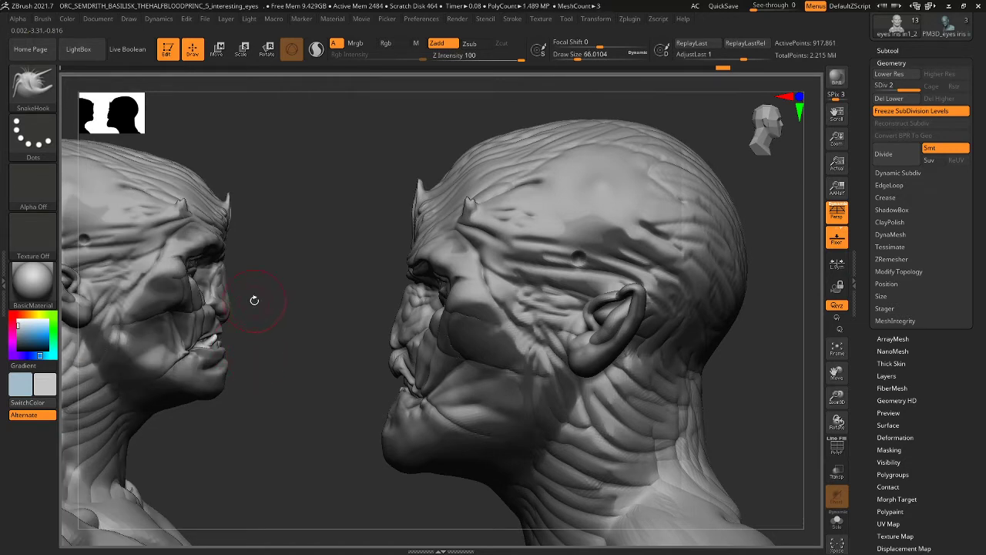
pyautogui.press(']')
pyautogui.moveTo(216, 364)
pyautogui.mouseDown()
pyautogui.moveTo(225, 365)
pyautogui.moveTo(214, 362)
pyautogui.mouseUp()
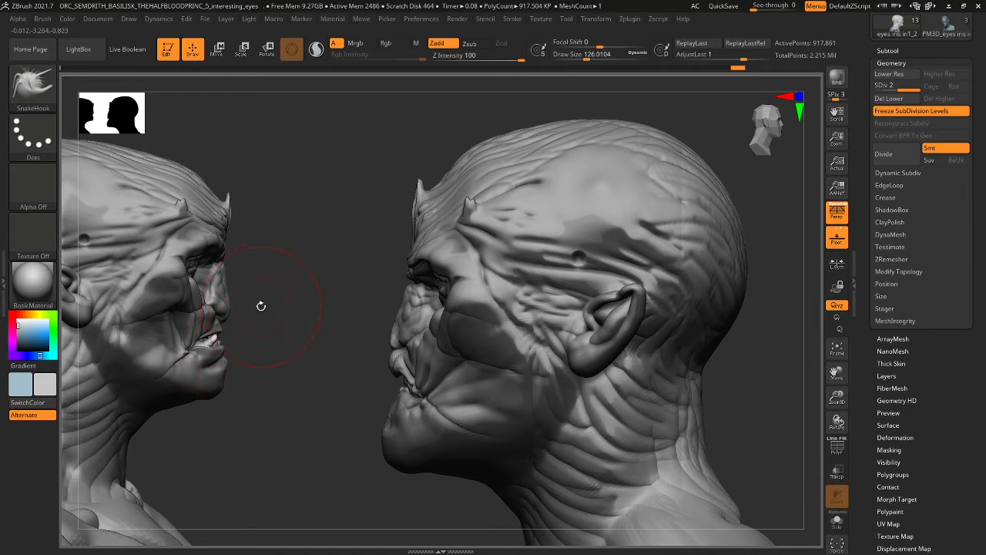
# - Adjust the lower cheek from the front with a SnakeHook stroke at a draw size of about 94
pyautogui.press('[')
pyautogui.press('[')
pyautogui.press('[')
pyautogui.press('[')
pyautogui.press('[')
pyautogui.press('[')
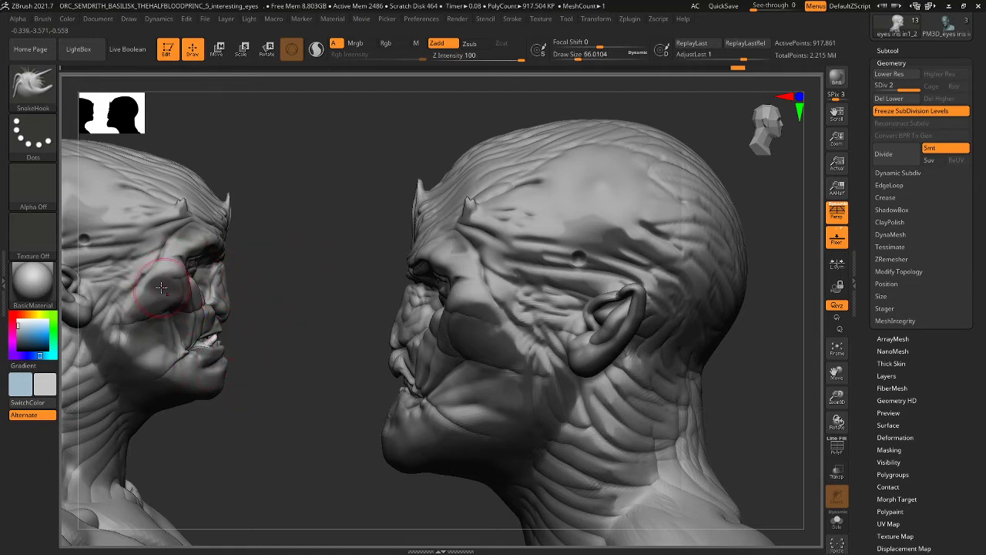
pyautogui.moveTo(267, 297); pyautogui.dragTo(245, 299)
pyautogui.moveTo(244, 300)
pyautogui.mouseDown(button='right')
pyautogui.moveTo(349, 261)
pyautogui.moveTo(362, 210)
pyautogui.mouseUp(button='right')
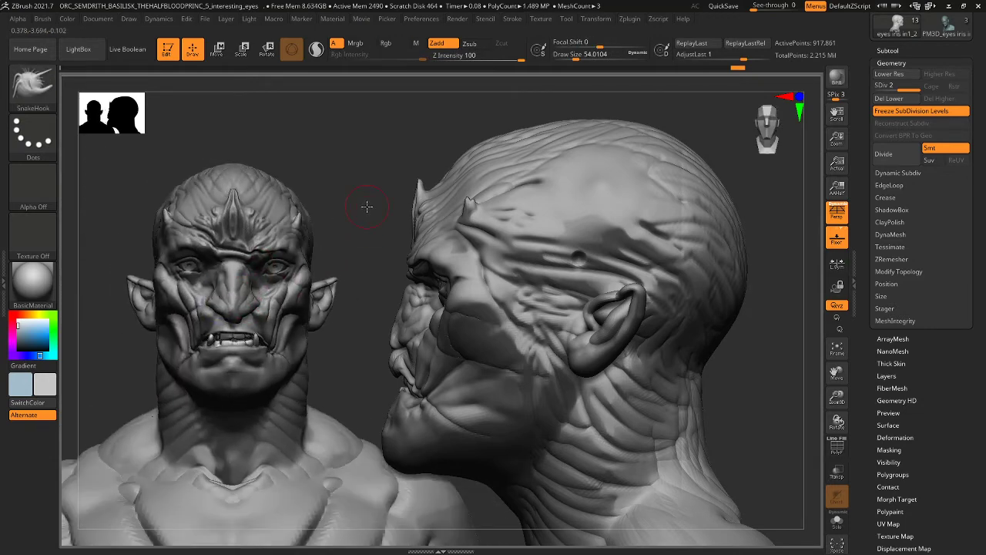
pyautogui.press(']')
pyautogui.press(']')
pyautogui.press(']')
pyautogui.press(']')
pyautogui.moveTo(275, 322); pyautogui.dragTo(281, 325)
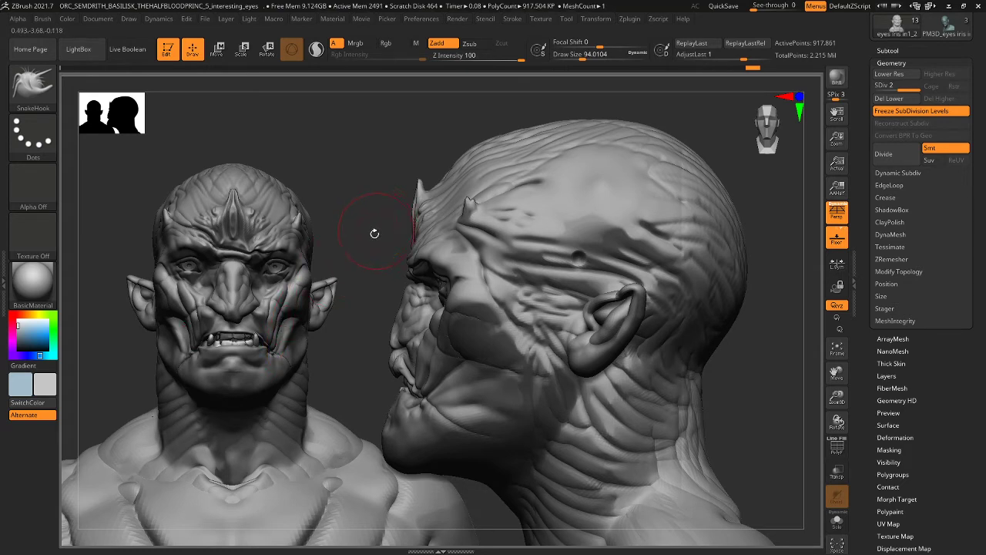
# - Nudge the outer cheek near the ear with SnakeHook at a draw size of about 94 and undo the last stroke
pyautogui.moveTo(311, 303); pyautogui.dragTo(306, 304)
pyautogui.moveTo(293, 293)
pyautogui.mouseDown()
pyautogui.moveTo(311, 295)
pyautogui.moveTo(360, 259)
pyautogui.mouseUp()
pyautogui.hotkey('ctrl', 'z')
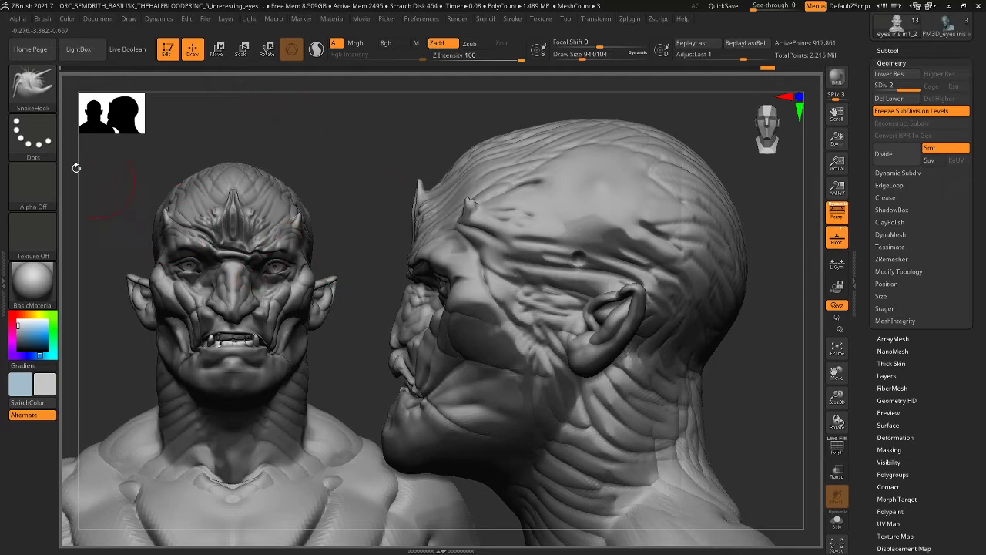
# - Switch to the ClayBuildup brush and set its Z Intensity to 2
pyautogui.press('b')
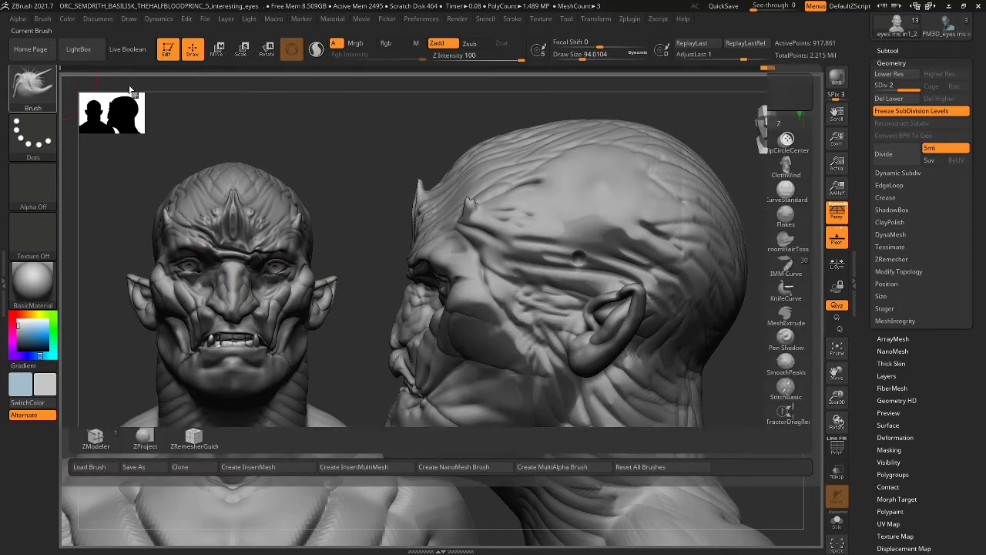
pyautogui.click(140, 89)
pyautogui.press('b')
pyautogui.press('c')
pyautogui.press('b')
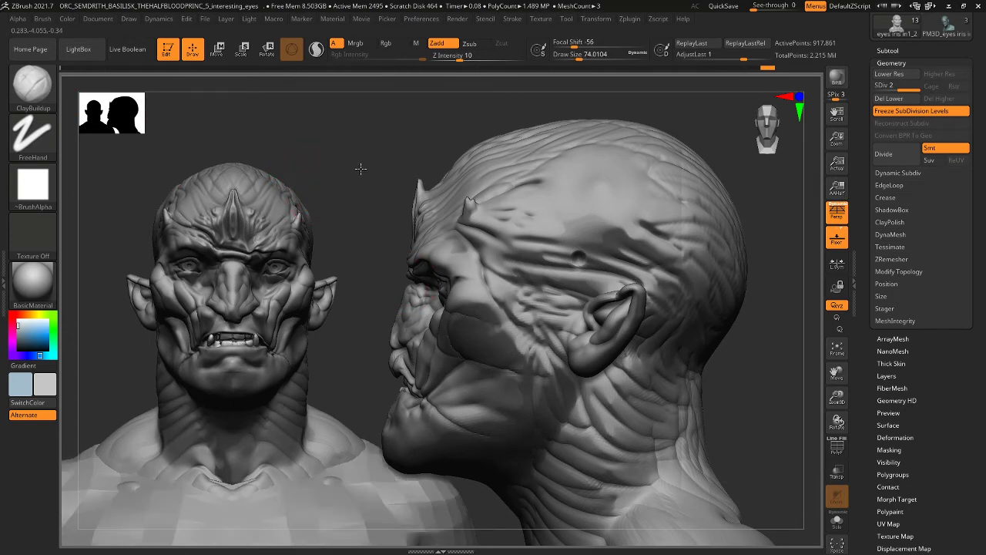
pyautogui.moveTo(359, 168); pyautogui.dragTo(323, 115)
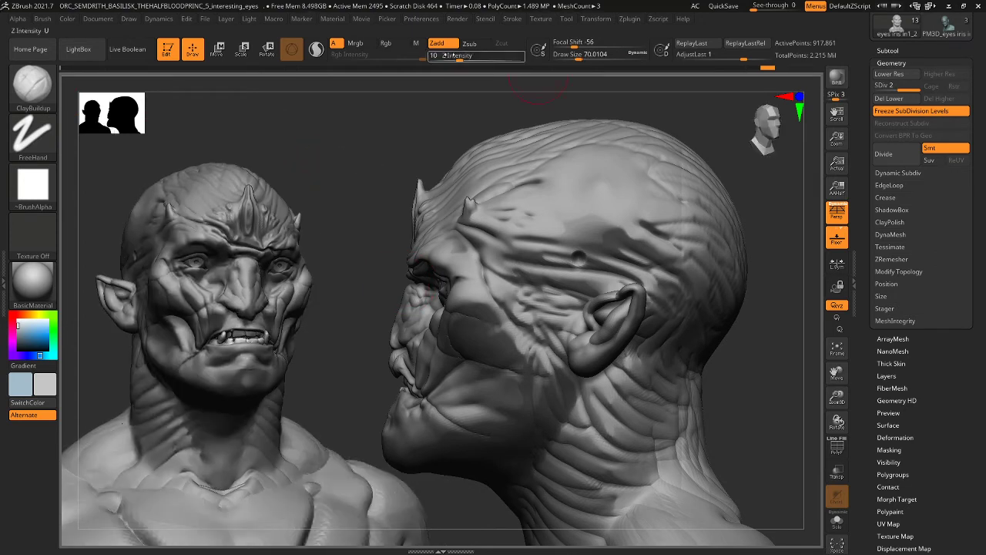
pyautogui.write('2')
pyautogui.press('Return')
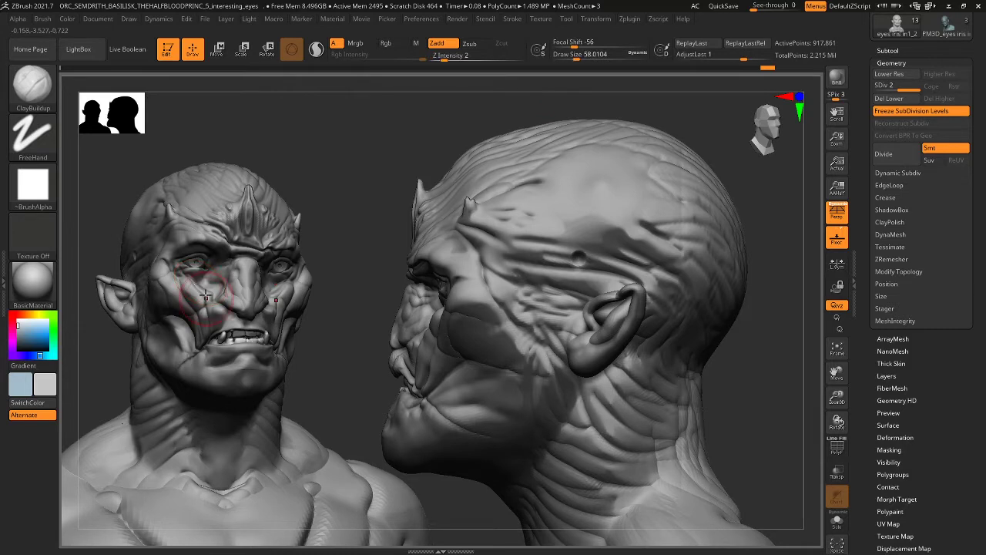
# - Build up the inner cheek under the eye and the side of the nose with ClayBuildup at draw sizes of about 42 and 38
pyautogui.press('[')
pyautogui.press('[')
pyautogui.moveTo(201, 287)
pyautogui.mouseDown()
pyautogui.moveTo(187, 295)
pyautogui.moveTo(199, 283)
pyautogui.mouseUp()
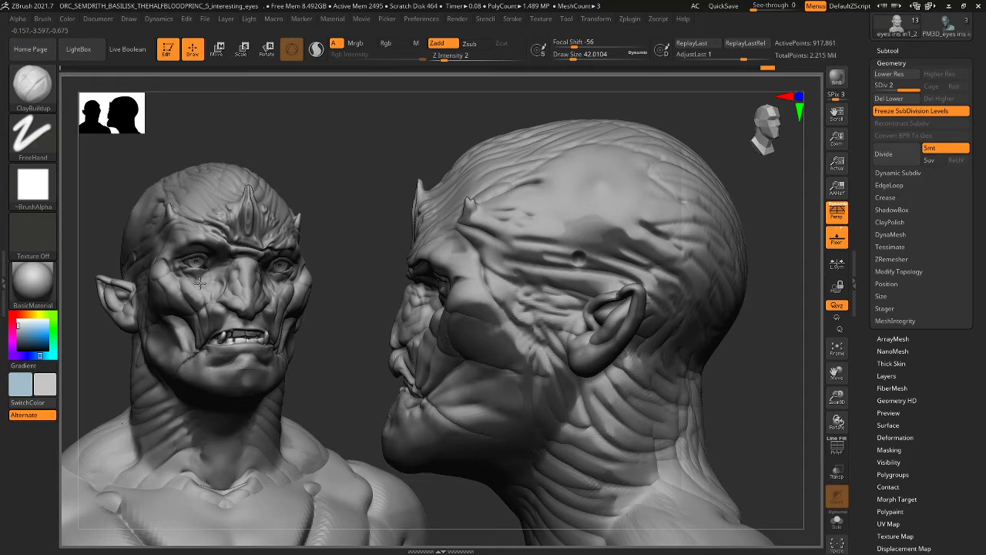
pyautogui.press('[')
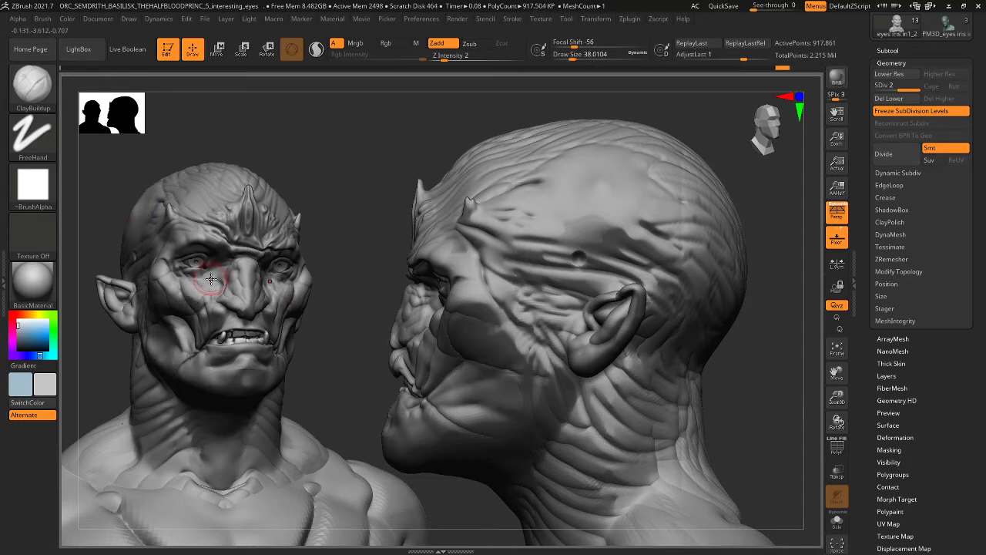
pyautogui.moveTo(222, 285)
pyautogui.mouseDown()
pyautogui.moveTo(234, 268)
pyautogui.moveTo(229, 284)
pyautogui.moveTo(243, 287)
pyautogui.moveTo(226, 285)
pyautogui.mouseUp()
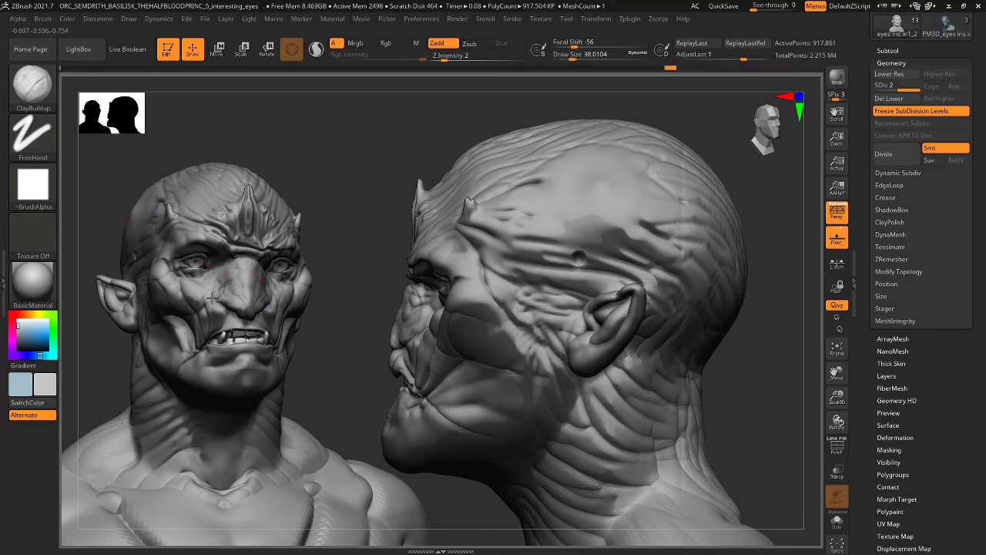
# - Work over the brow, outer cheek and jaw with light ClayBuildup strokes at a draw size of about 38
pyautogui.moveTo(226, 237)
pyautogui.mouseDown()
pyautogui.moveTo(238, 246)
pyautogui.moveTo(224, 219)
pyautogui.moveTo(219, 229)
pyautogui.mouseUp()
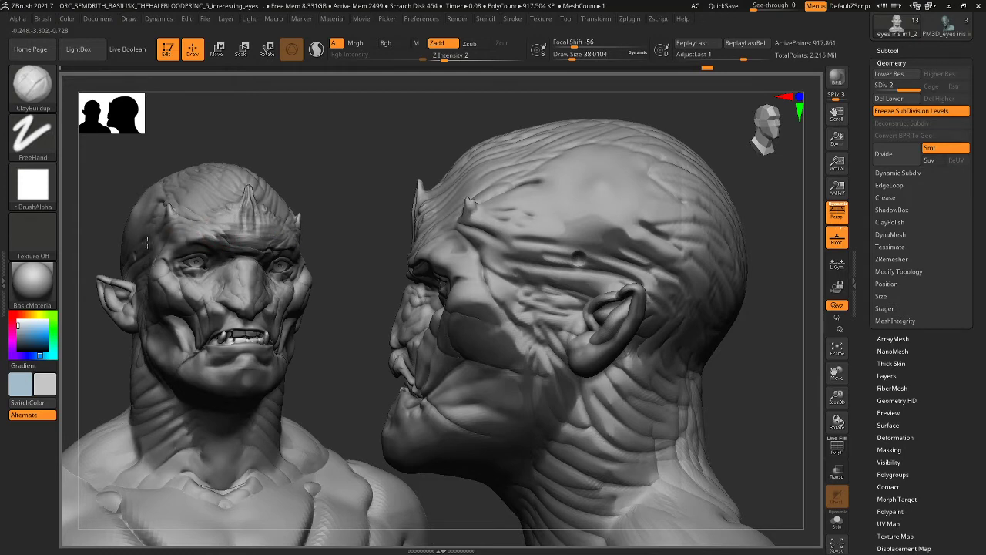
pyautogui.moveTo(160, 318)
pyautogui.mouseDown()
pyautogui.moveTo(182, 313)
pyautogui.moveTo(199, 339)
pyautogui.moveTo(185, 352)
pyautogui.moveTo(191, 327)
pyautogui.moveTo(183, 341)
pyautogui.moveTo(178, 314)
pyautogui.mouseUp()
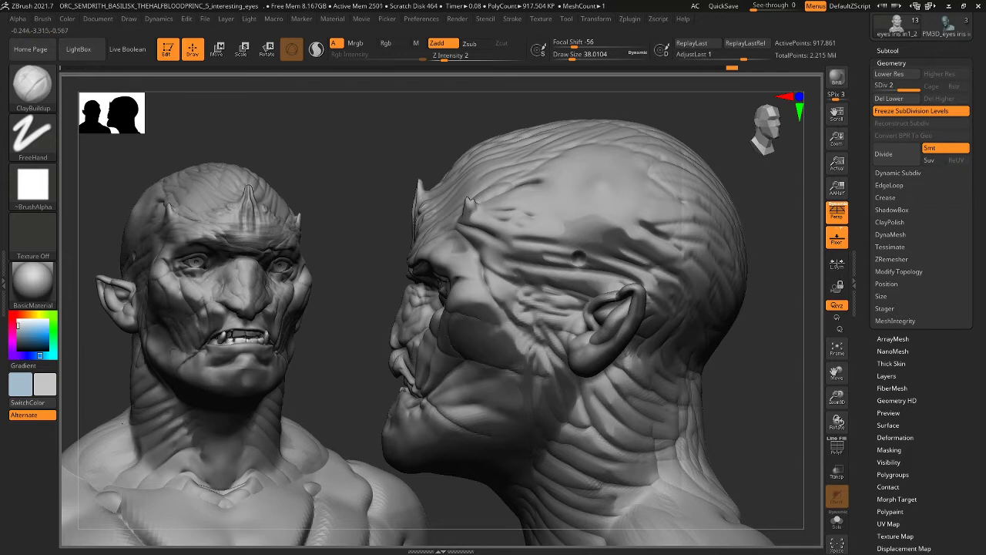
pyautogui.moveTo(169, 359)
pyautogui.mouseDown()
pyautogui.moveTo(166, 346)
pyautogui.moveTo(154, 348)
pyautogui.moveTo(191, 347)
pyautogui.moveTo(182, 365)
pyautogui.moveTo(196, 353)
pyautogui.moveTo(230, 360)
pyautogui.moveTo(245, 371)
pyautogui.moveTo(239, 389)
pyautogui.moveTo(264, 392)
pyautogui.mouseUp()
pyautogui.moveTo(318, 372); pyautogui.dragTo(285, 209)
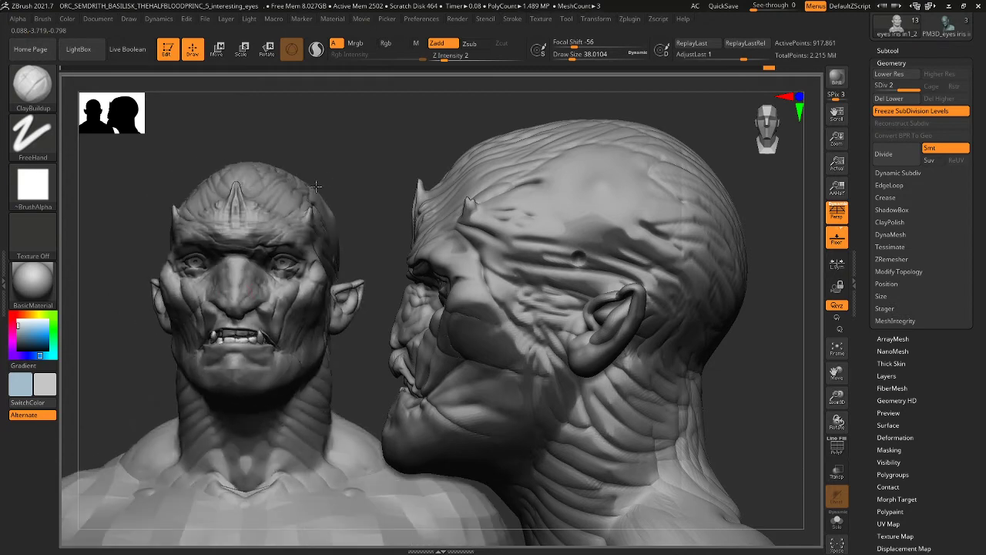
# - Add ClayBuildup strokes down the side of the neck to the throat at a draw size of about 42
pyautogui.moveTo(179, 379); pyautogui.dragTo(235, 506)
pyautogui.press('[')
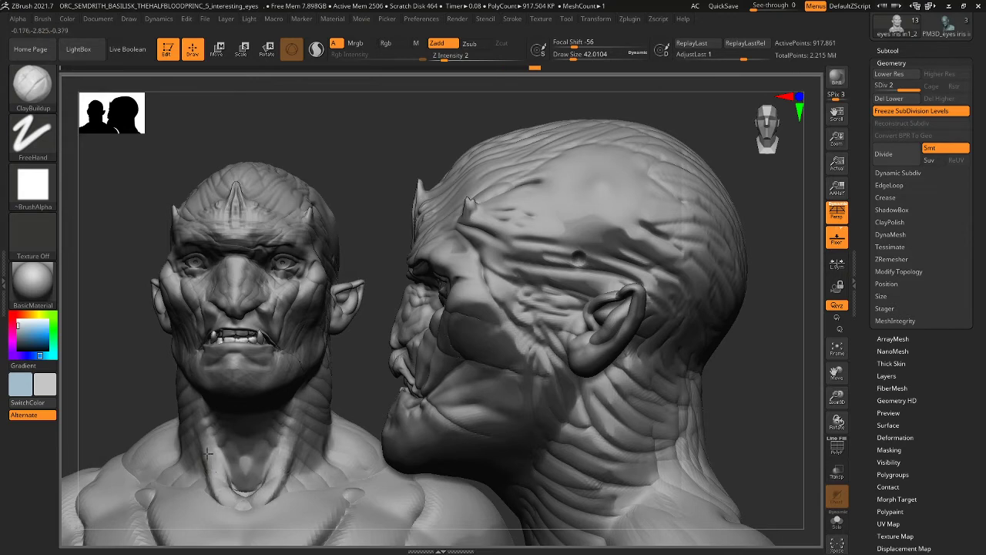
pyautogui.moveTo(201, 412)
pyautogui.mouseDown()
pyautogui.moveTo(211, 445)
pyautogui.moveTo(202, 404)
pyautogui.mouseUp()
# - Define the neck tendon beside the throat hollow with ClayBuildup at a draw size of about 34
pyautogui.press('[')
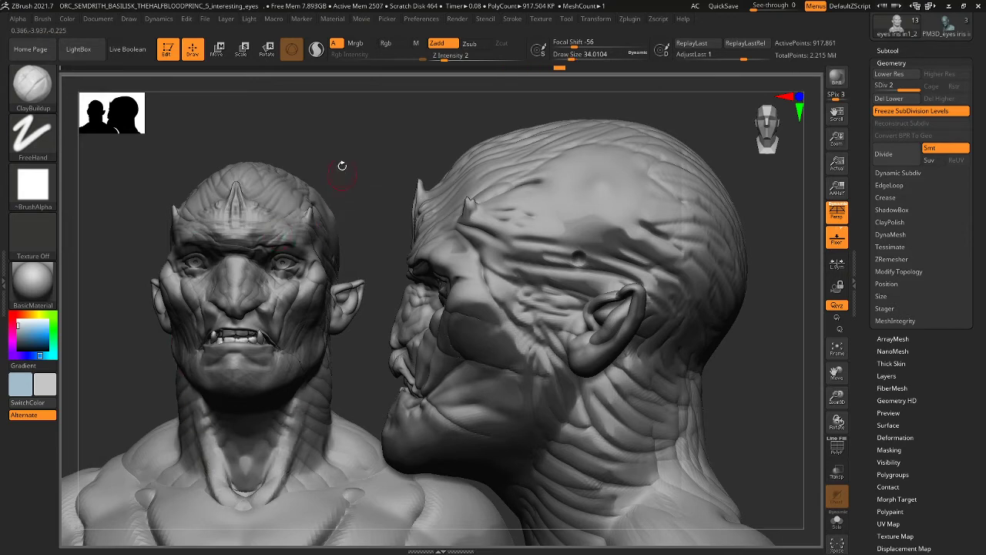
pyautogui.moveTo(365, 138); pyautogui.dragTo(360, 139)
pyautogui.press(']')
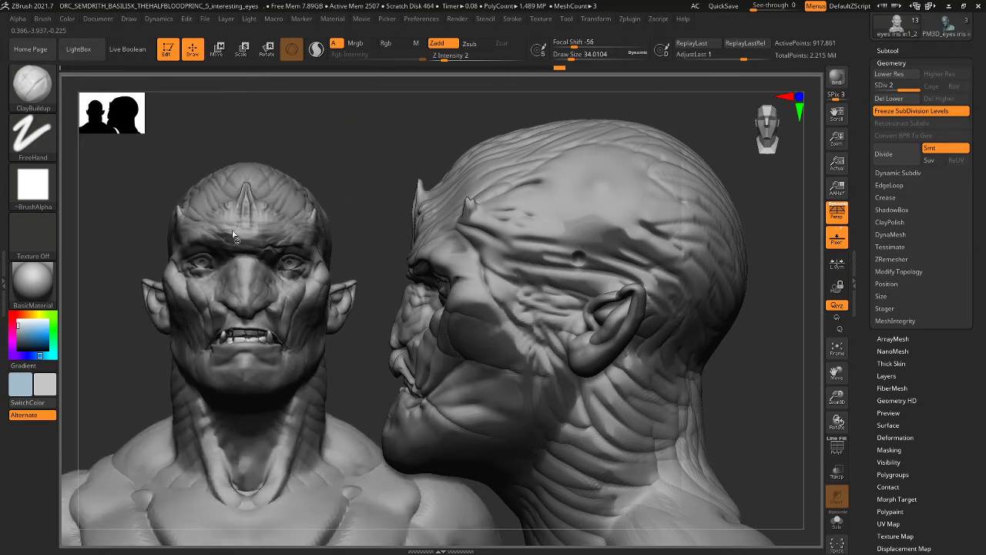
pyautogui.moveTo(365, 183); pyautogui.dragTo(344, 193)
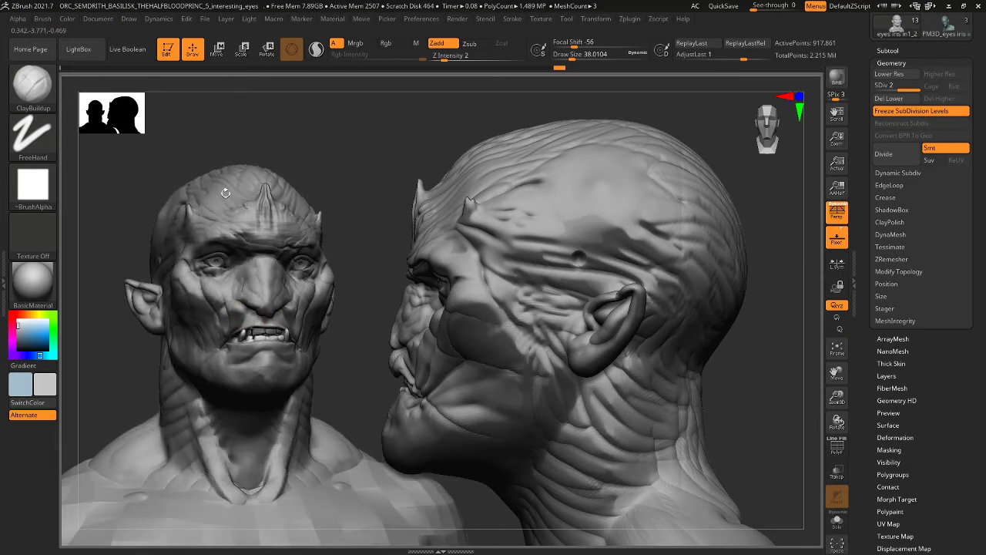
pyautogui.moveTo(225, 193); pyautogui.dragTo(216, 193)
pyautogui.press('[')
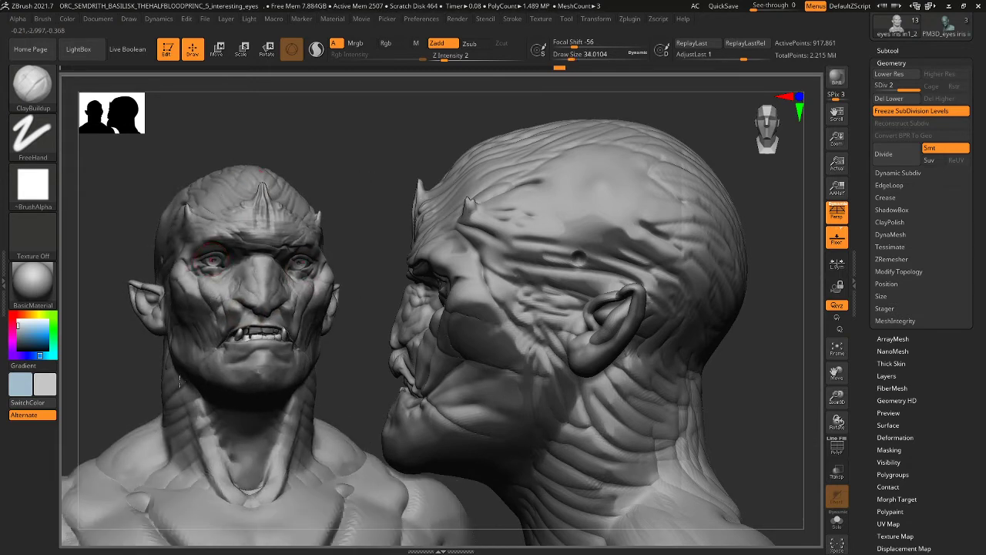
pyautogui.moveTo(207, 446)
pyautogui.mouseDown()
pyautogui.moveTo(209, 479)
pyautogui.moveTo(204, 471)
pyautogui.mouseUp()
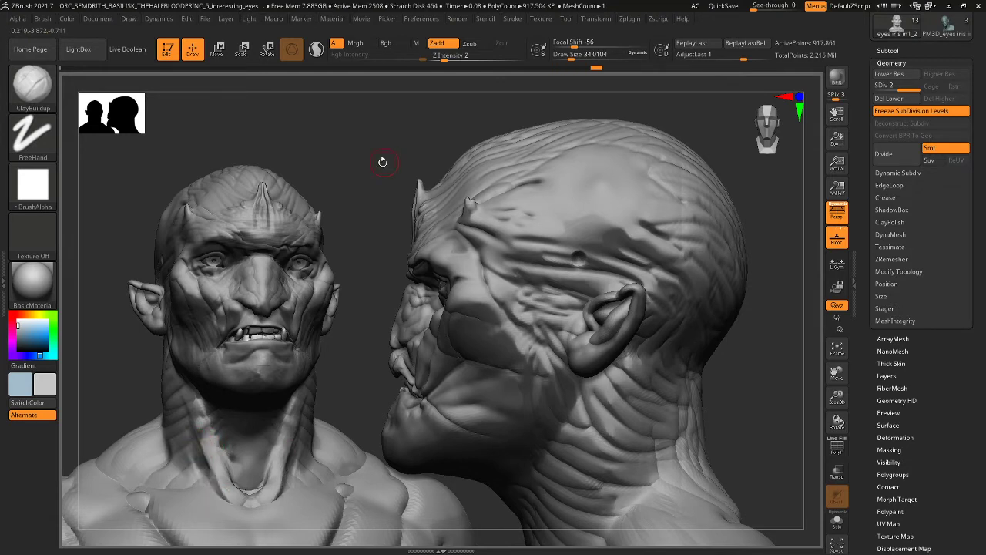
# - Build up a fuller, rounder nose bridge, tip and side with ClayBuildup at a draw size of about 34
pyautogui.moveTo(383, 162); pyautogui.dragTo(354, 182)
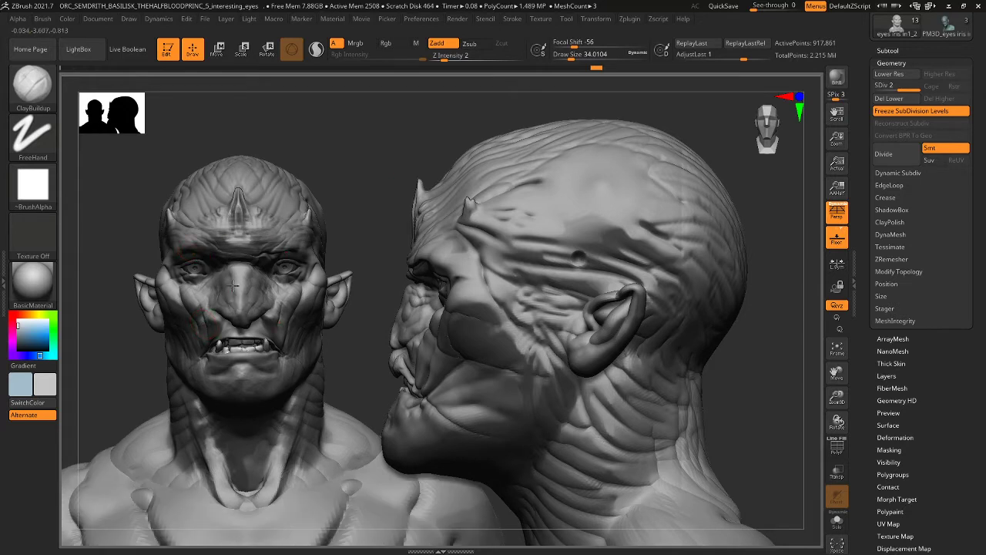
pyautogui.moveTo(234, 286); pyautogui.dragTo(241, 314)
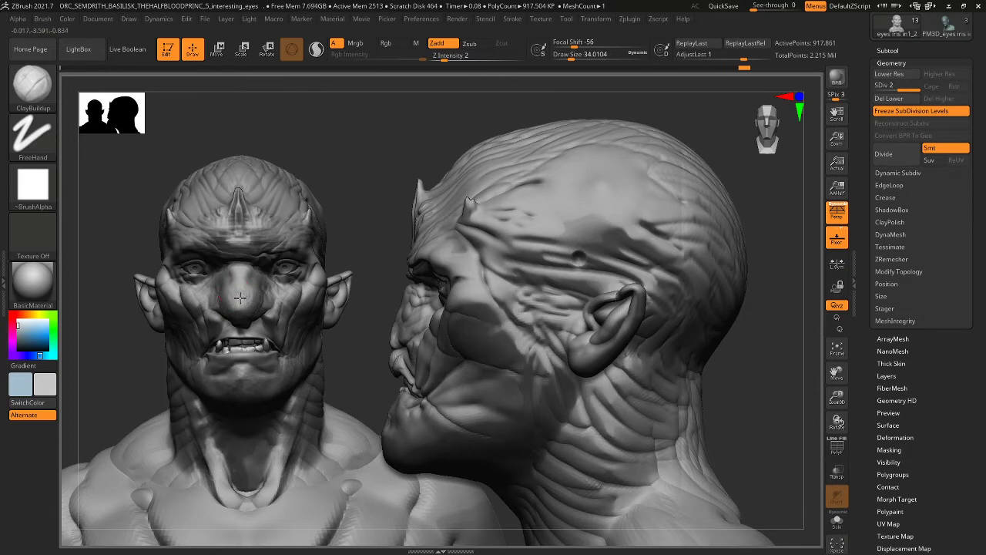
pyautogui.moveTo(359, 218)
pyautogui.mouseDown()
pyautogui.moveTo(370, 208)
pyautogui.moveTo(350, 222)
pyautogui.mouseUp()
pyautogui.moveTo(215, 299); pyautogui.dragTo(225, 303)
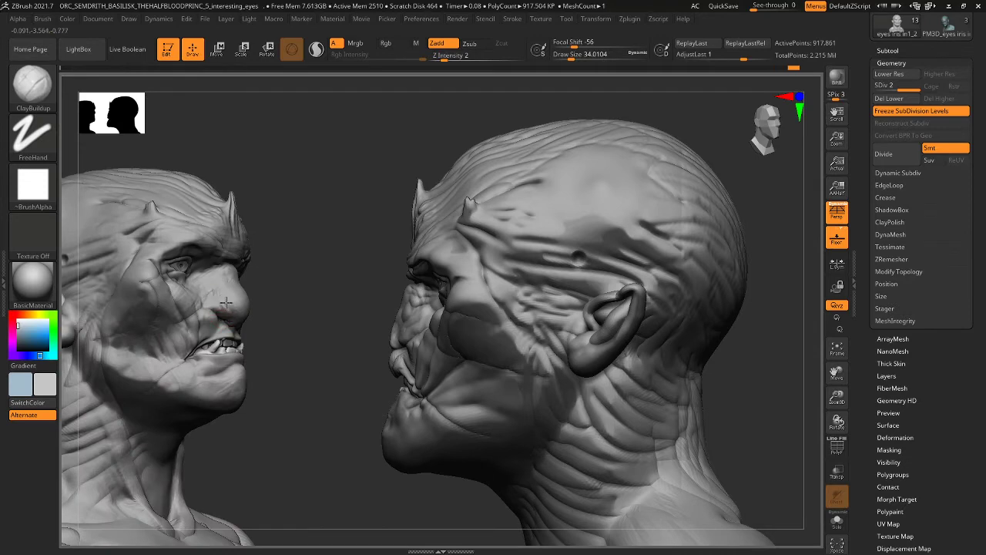
pyautogui.moveTo(333, 298)
pyautogui.mouseDown()
pyautogui.moveTo(246, 301)
pyautogui.moveTo(255, 295)
pyautogui.mouseUp()
pyautogui.moveTo(399, 122)
pyautogui.mouseDown()
pyautogui.moveTo(413, 122)
pyautogui.moveTo(349, 204)
pyautogui.moveTo(379, 182)
pyautogui.mouseUp()
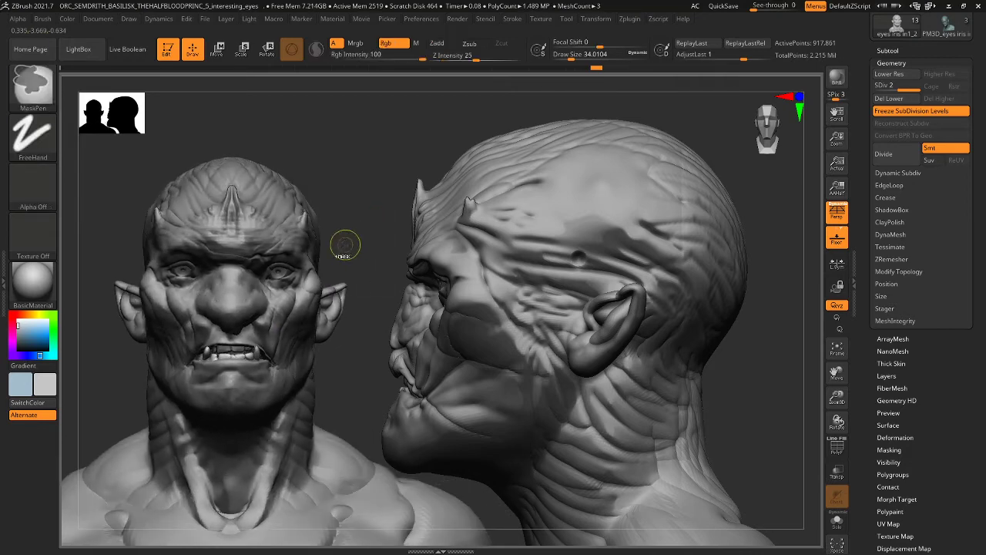
# - Undo the last change and build up the inner brow above the nose with ClayBuildup at a draw size of about 34
pyautogui.hotkey('ctrl', 'z')
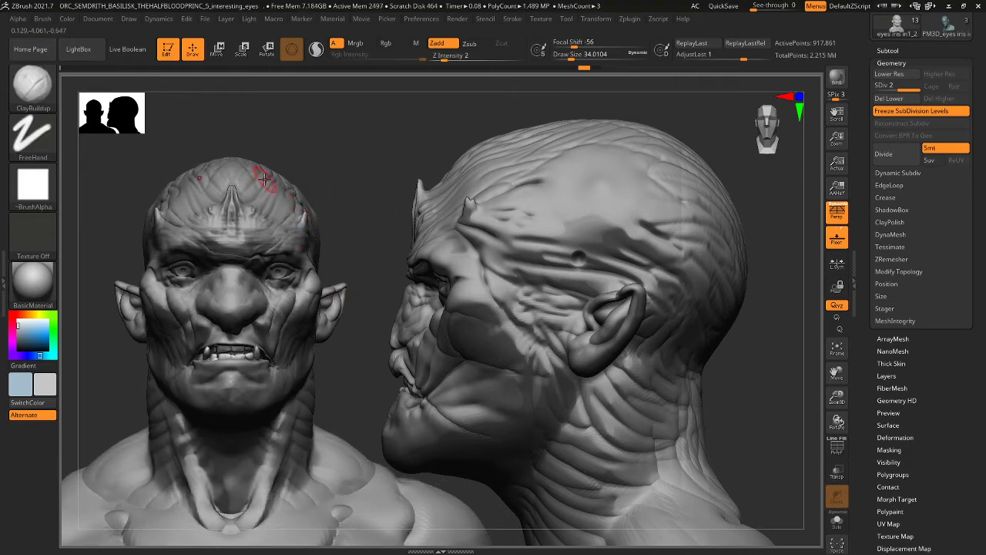
pyautogui.moveTo(219, 244); pyautogui.dragTo(209, 247)
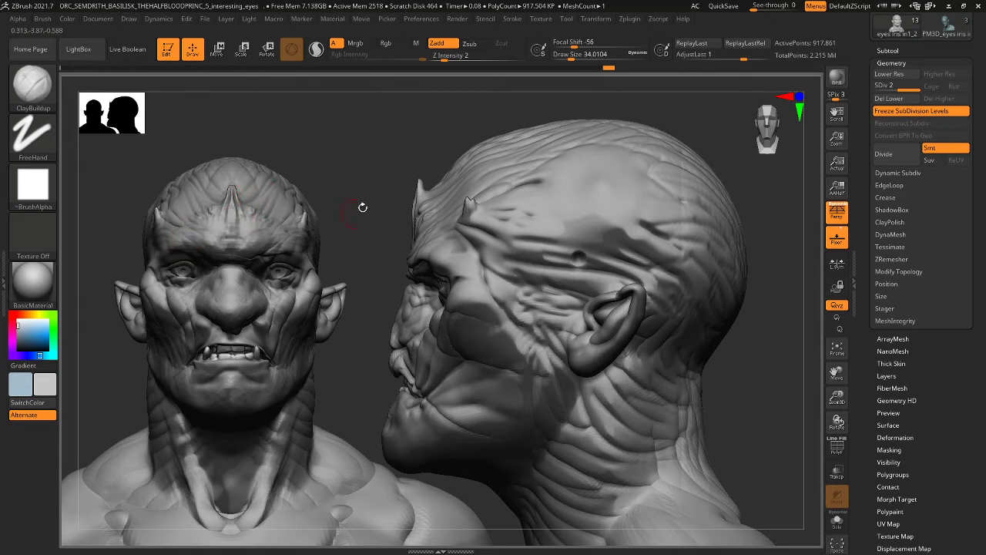
pyautogui.moveTo(378, 199); pyautogui.dragTo(231, 233)
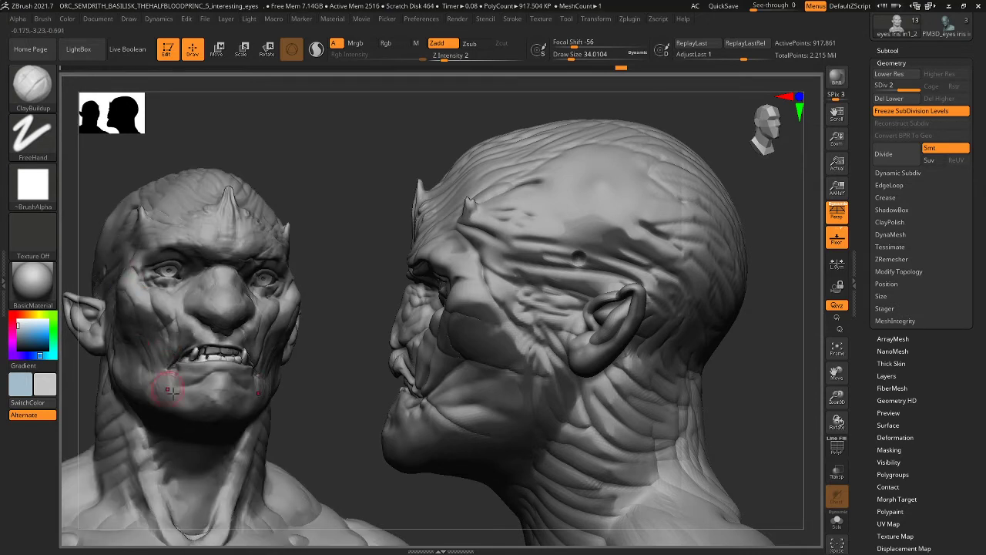
# - Shape the cheek folds above the mouth corner with small ClayBuildup strokes, ending at a draw size of about 22
pyautogui.press('[')
pyautogui.moveTo(176, 322)
pyautogui.mouseDown()
pyautogui.moveTo(185, 331)
pyautogui.moveTo(177, 304)
pyautogui.mouseUp()
pyautogui.press('[')
pyautogui.press('[')
pyautogui.press('[')
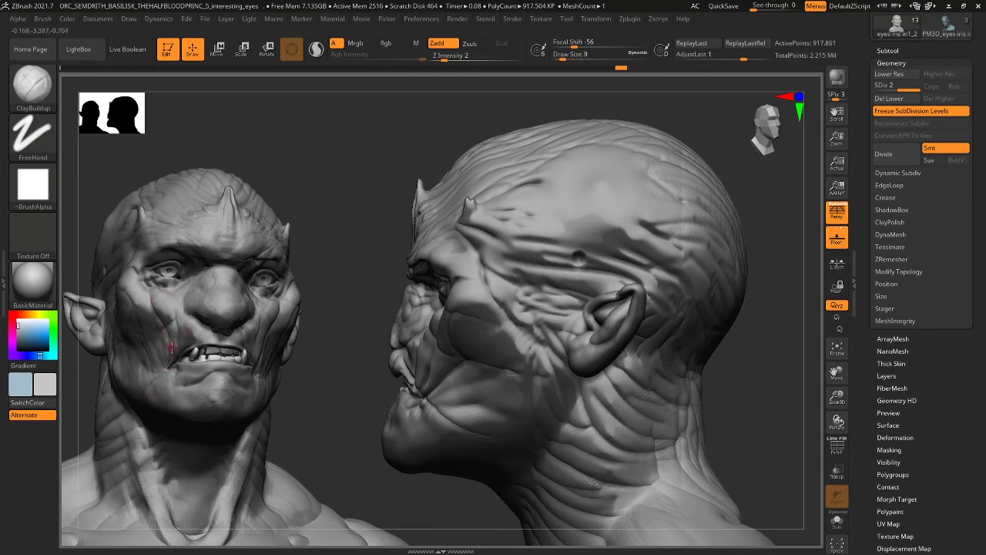
pyautogui.press(']')
pyautogui.press(']')
pyautogui.press(']')
pyautogui.press(']')
pyautogui.moveTo(174, 352); pyautogui.dragTo(176, 342)
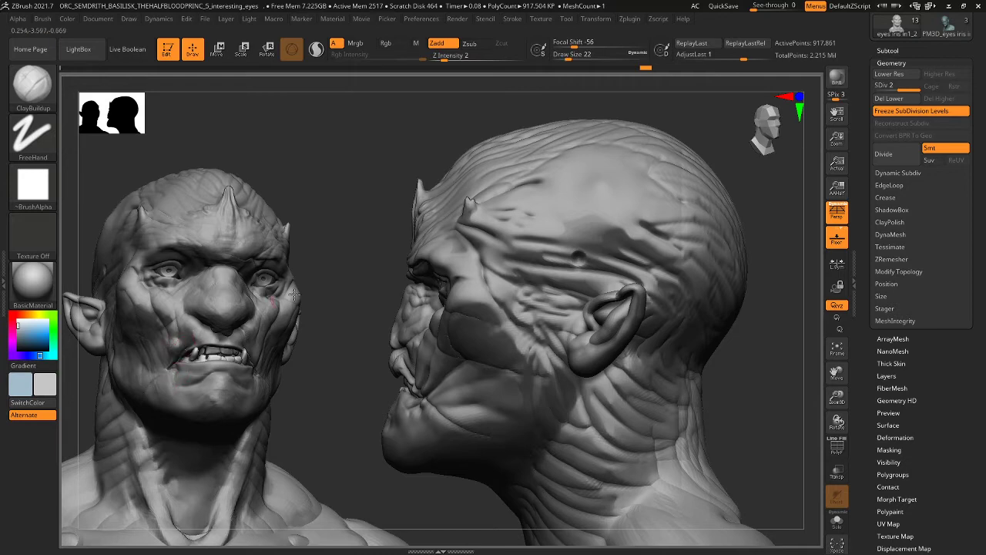
pyautogui.moveTo(266, 320); pyautogui.dragTo(211, 346, button='right')
pyautogui.moveTo(271, 345); pyautogui.dragTo(332, 297, button='right')
pyautogui.moveTo(354, 231); pyautogui.dragTo(320, 219, button='right')
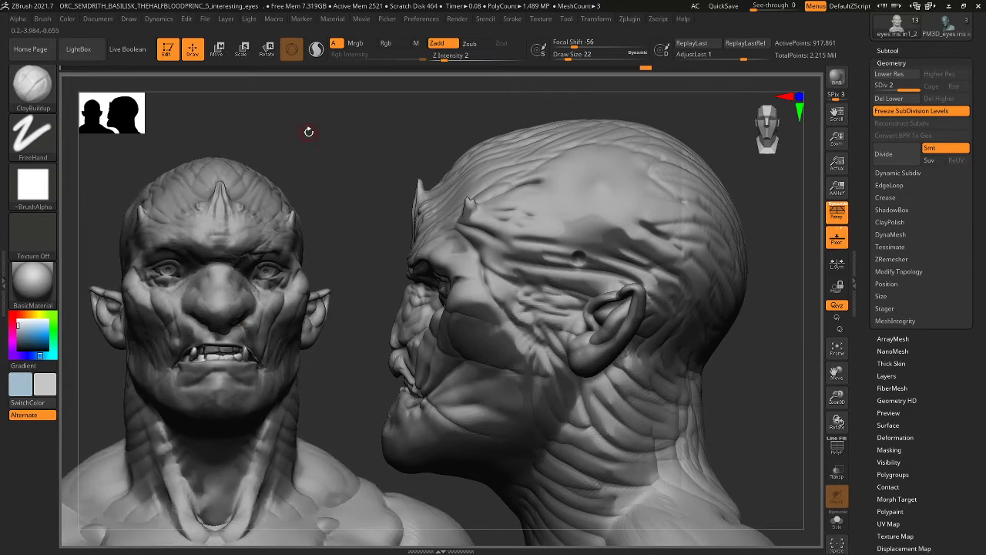
# - Refine the nose tip with small ClayBuildup strokes at a draw size of about 14
pyautogui.press('[')
pyautogui.press(']')
pyautogui.press(']')
pyautogui.press('[')
pyautogui.press('[')
pyautogui.press('[')
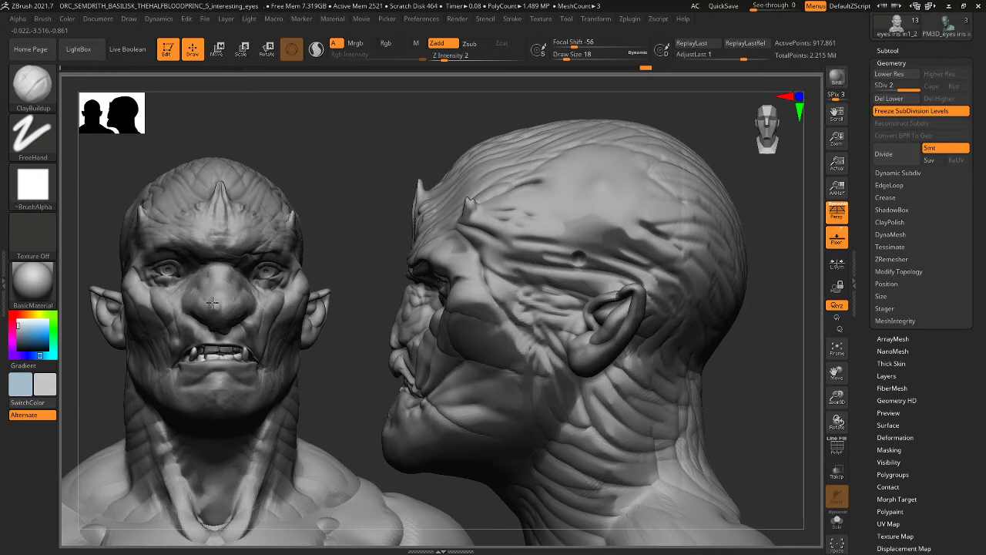
pyautogui.press('[')
pyautogui.press(']')
pyautogui.press('[')
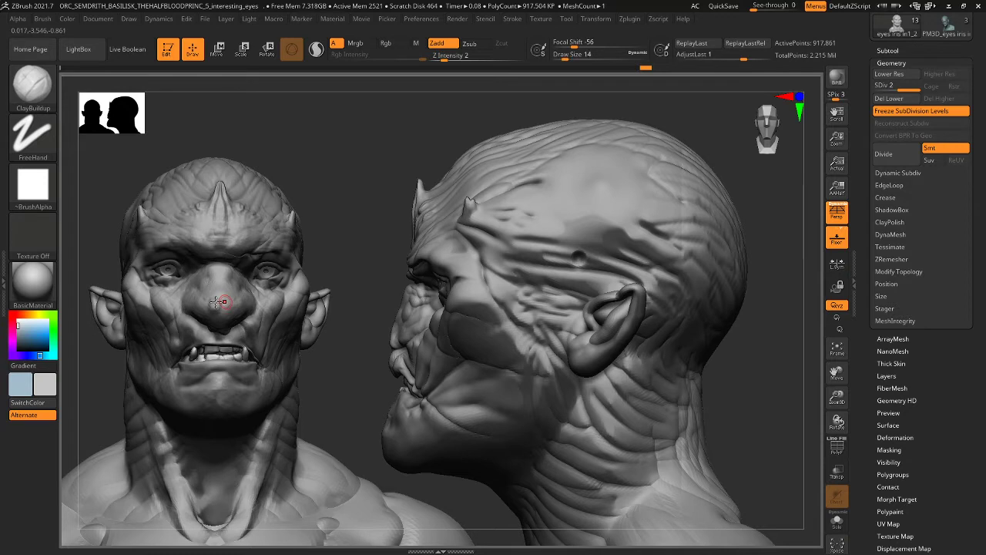
pyautogui.press('[')
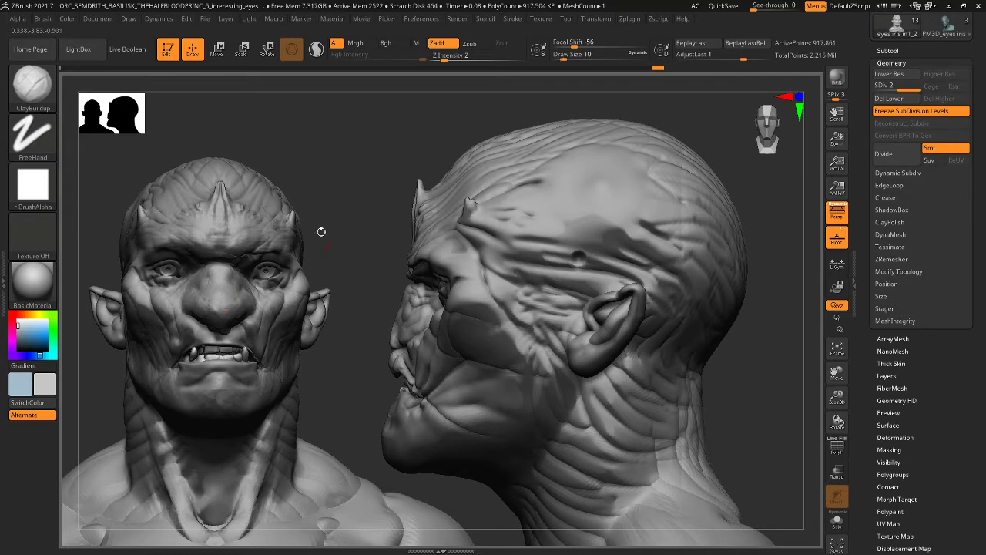
# - Build up the side of the neck and its transition into the shoulder with ClayBuildup at draw sizes of about 74 to 82
pyautogui.press(']')
pyautogui.press(']')
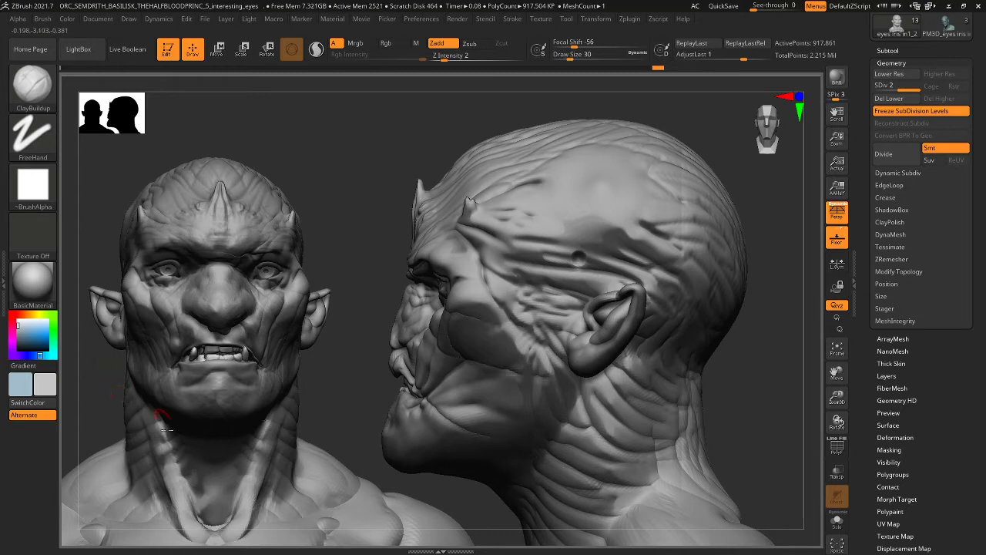
pyautogui.press(']')
pyautogui.press(']')
pyautogui.press(']')
pyautogui.press(']')
pyautogui.press(']')
pyautogui.press(']')
pyautogui.moveTo(131, 418)
pyautogui.mouseDown()
pyautogui.moveTo(145, 417)
pyautogui.moveTo(169, 447)
pyautogui.mouseUp()
pyautogui.press('[')
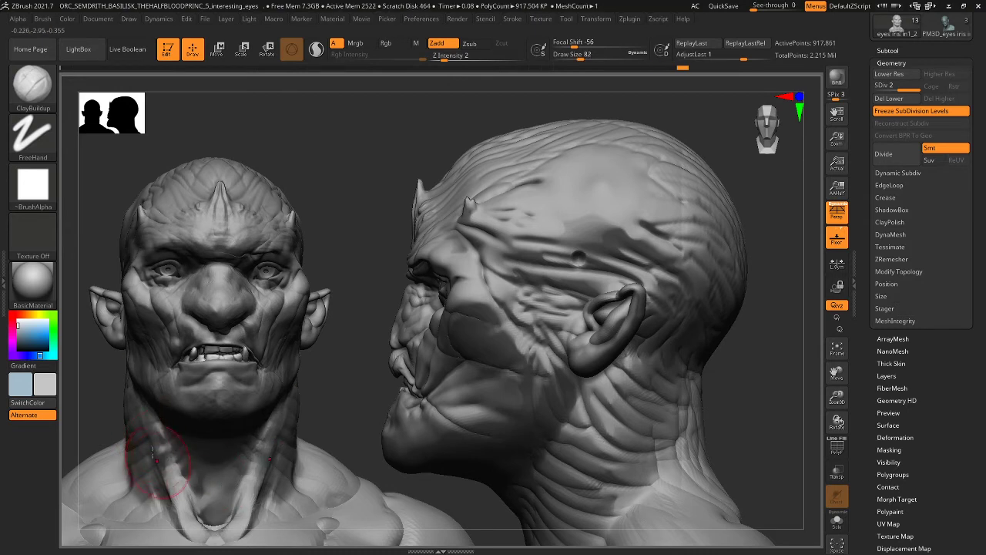
pyautogui.moveTo(128, 504); pyautogui.dragTo(137, 494)
pyautogui.moveTo(123, 441); pyautogui.dragTo(110, 467)
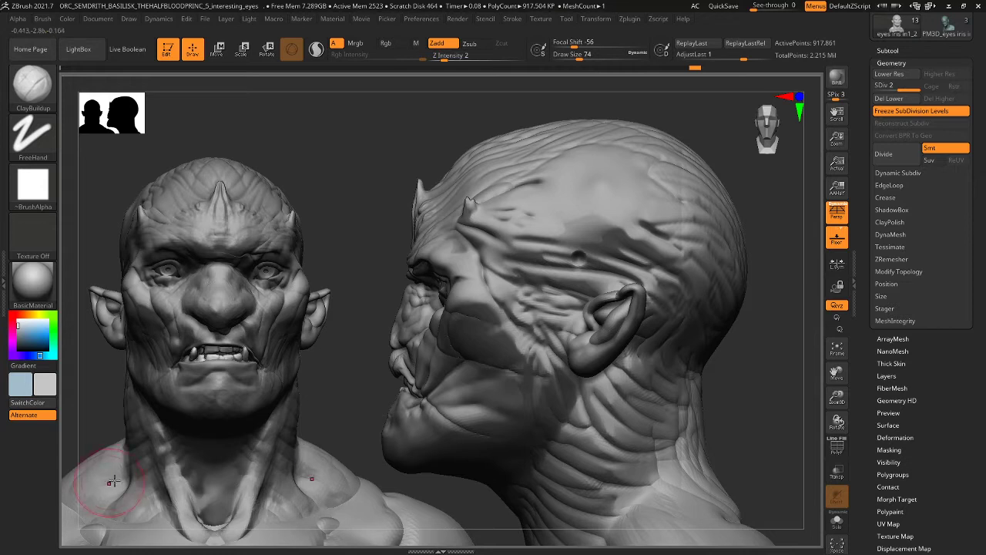
# - Fill in the wrinkles on the crown and upper temple with ClayBuildup at a draw size of about 70
pyautogui.press('[')
pyautogui.press('[')
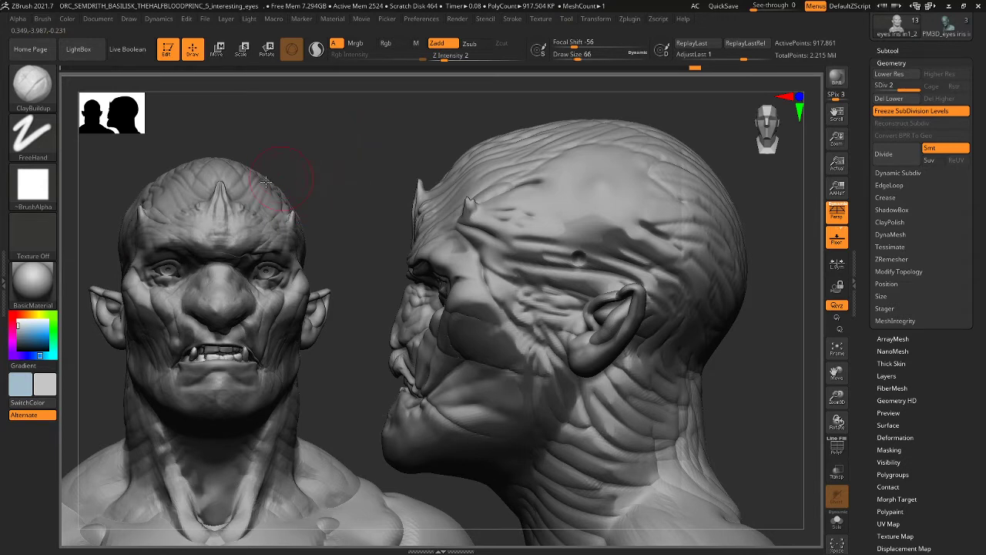
pyautogui.moveTo(175, 190); pyautogui.dragTo(174, 225)
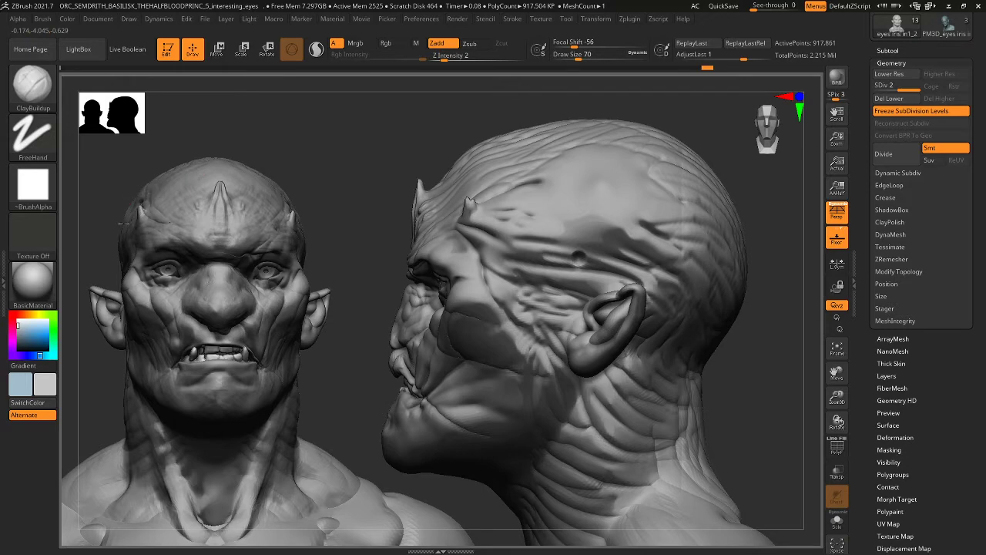
pyautogui.moveTo(129, 202); pyautogui.dragTo(139, 193)
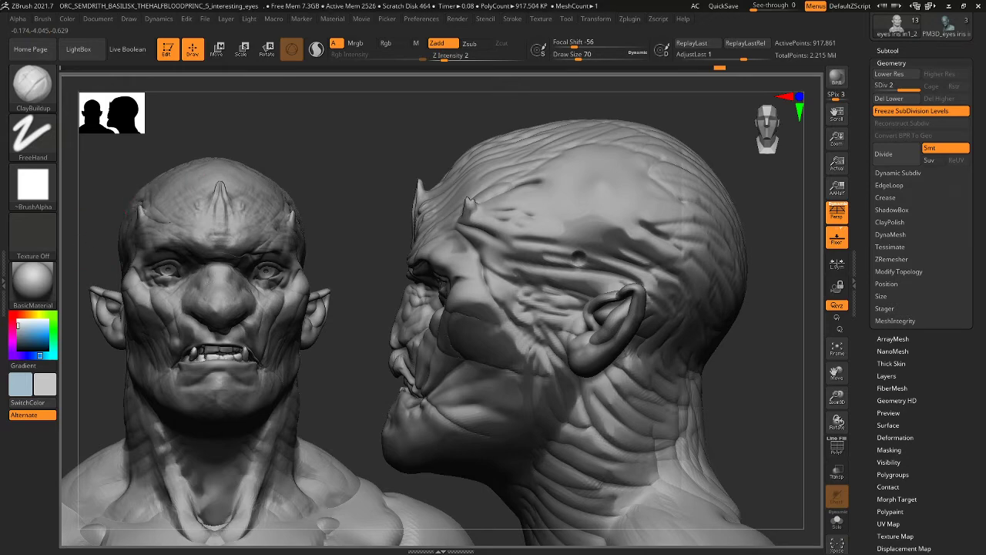
# - Smooth the temple surface above the ear with the Smooth brush at a draw size of about 70
pyautogui.moveTo(305, 179)
pyautogui.mouseDown()
pyautogui.moveTo(339, 171)
pyautogui.moveTo(316, 165)
pyautogui.moveTo(327, 168)
pyautogui.mouseUp()
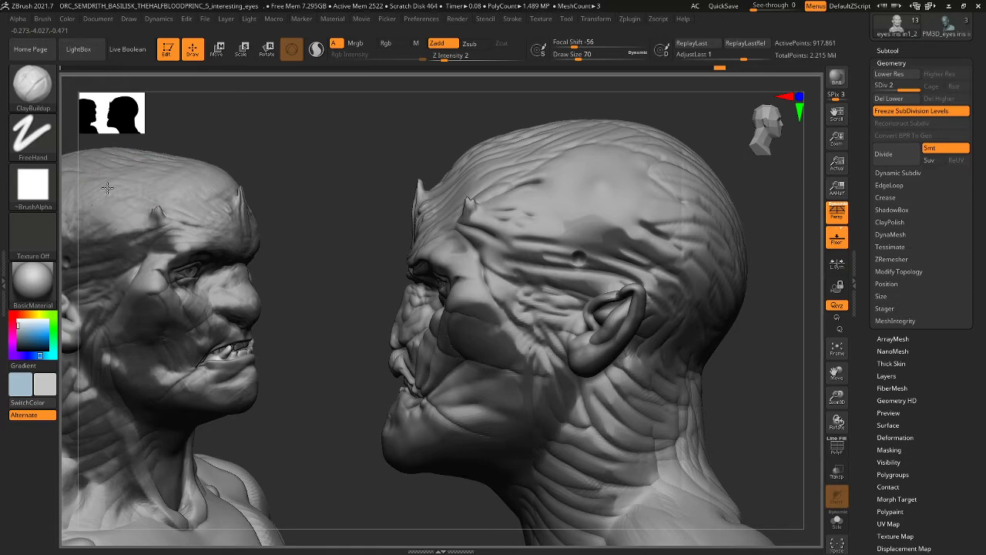
pyautogui.moveTo(327, 170); pyautogui.dragTo(326, 149)
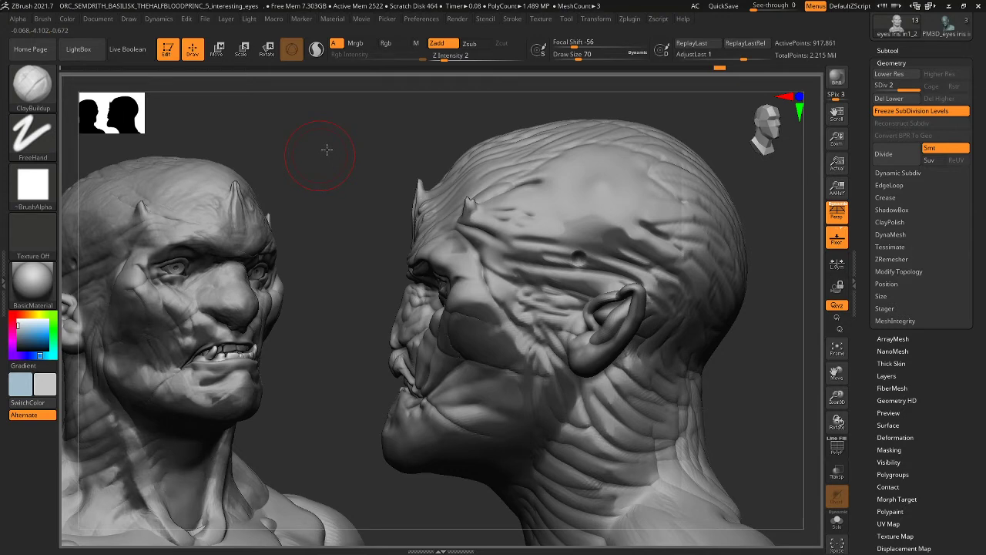
pyautogui.moveTo(327, 149); pyautogui.dragTo(354, 167)
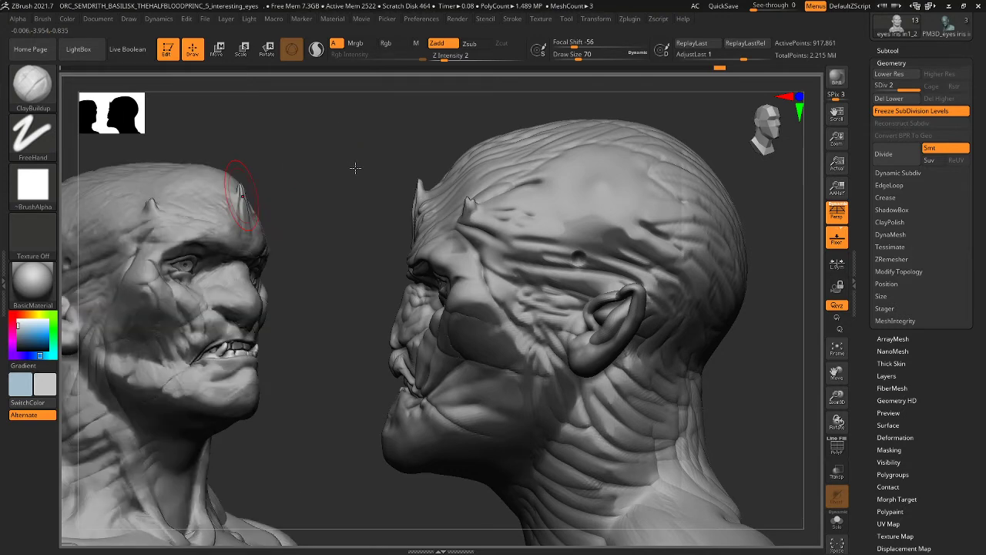
pyautogui.moveTo(354, 167); pyautogui.dragTo(313, 277)
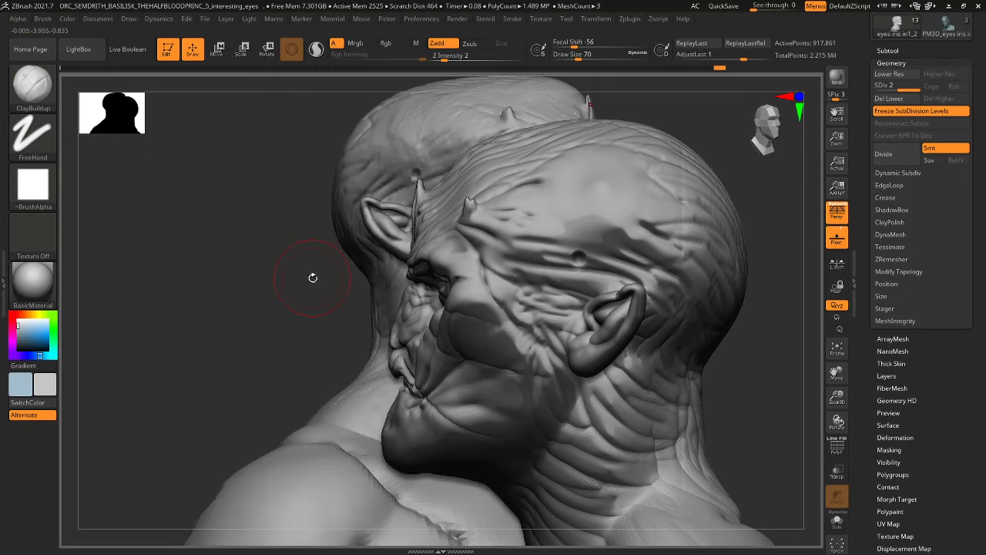
pyautogui.moveTo(313, 278); pyautogui.dragTo(178, 327)
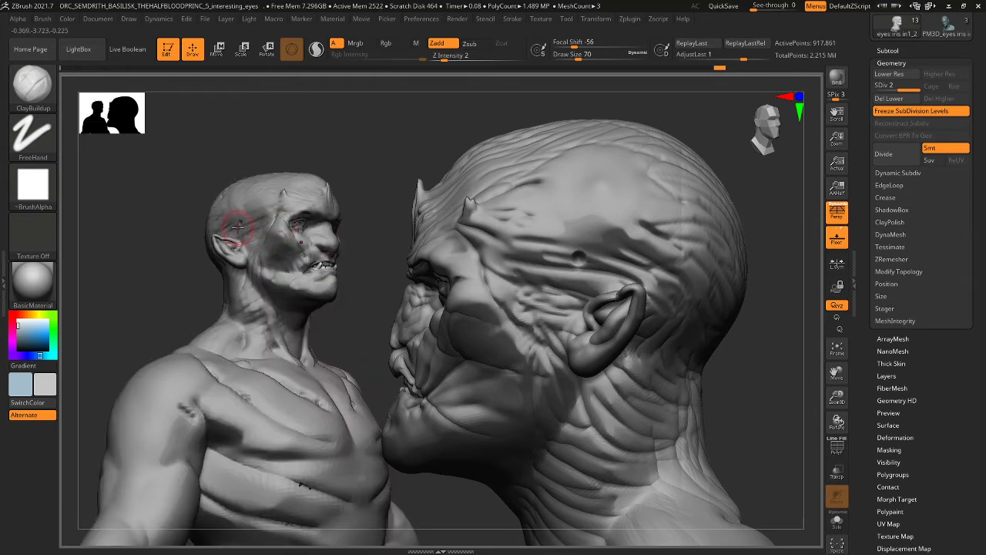
pyautogui.press('shift')
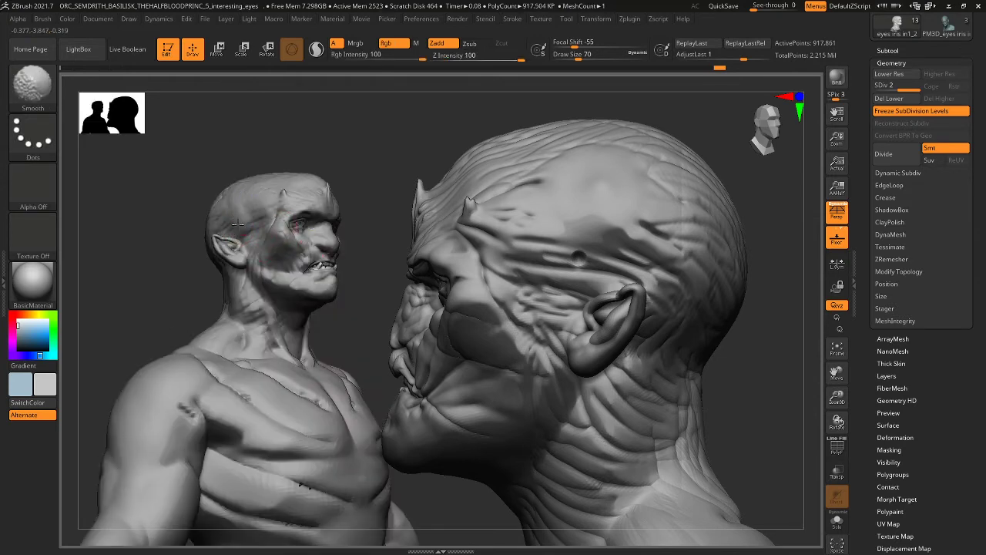
pyautogui.keyDown('shift'); pyautogui.moveTo(260, 207); pyautogui.dragTo(252, 212); pyautogui.keyUp('shift')
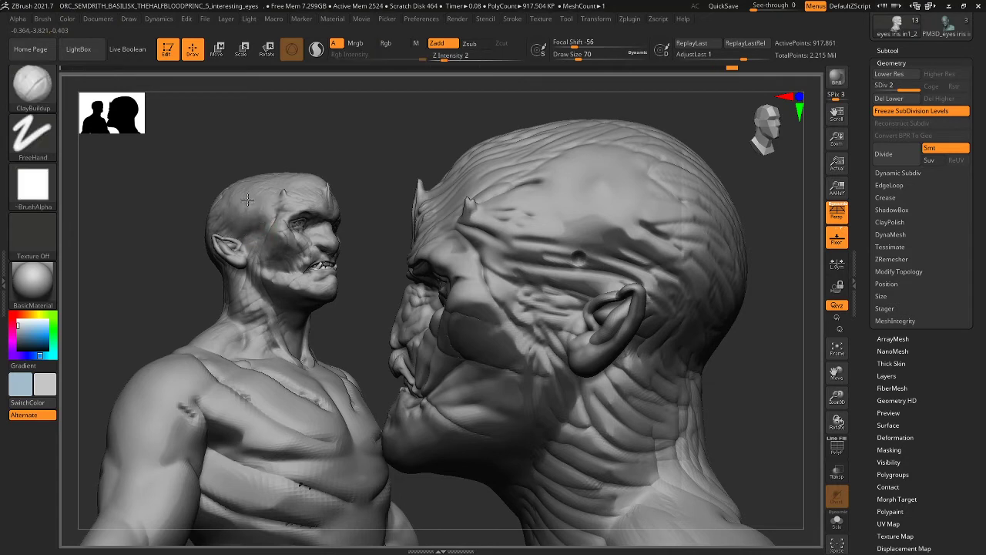
# - Build up the side of the skull above the ear with broad ClayBuildup strokes at a draw size of about 122
pyautogui.moveTo(364, 231)
pyautogui.mouseDown()
pyautogui.moveTo(342, 243)
pyautogui.moveTo(317, 192)
pyautogui.mouseUp()
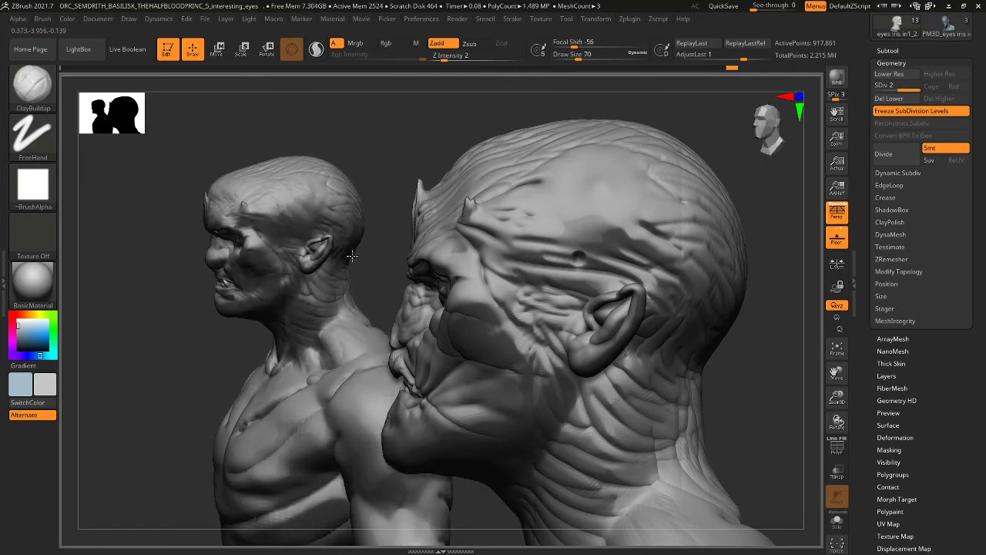
pyautogui.moveTo(352, 256); pyautogui.dragTo(364, 255)
pyautogui.moveTo(393, 183); pyautogui.dragTo(375, 182)
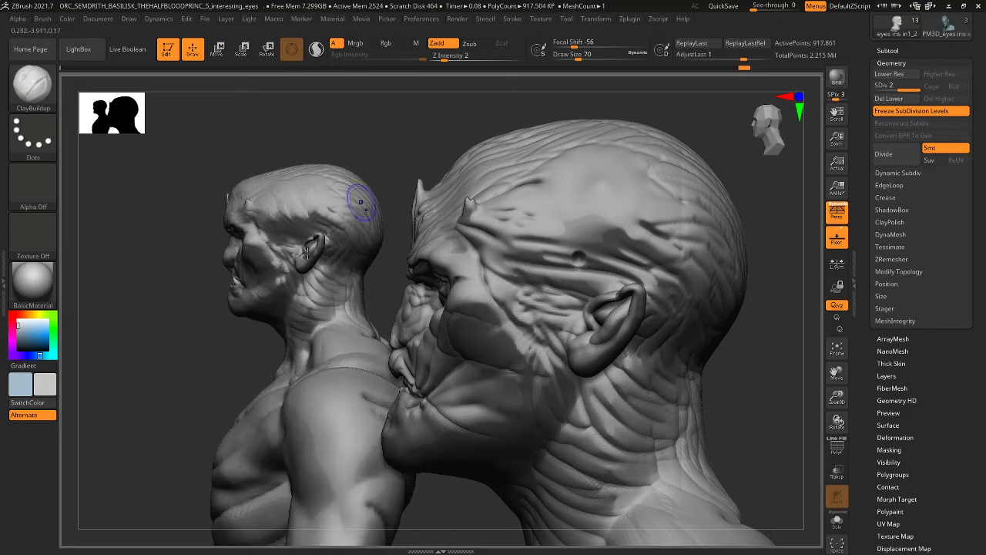
pyautogui.hotkey('ctrl', 'shift', 'z')
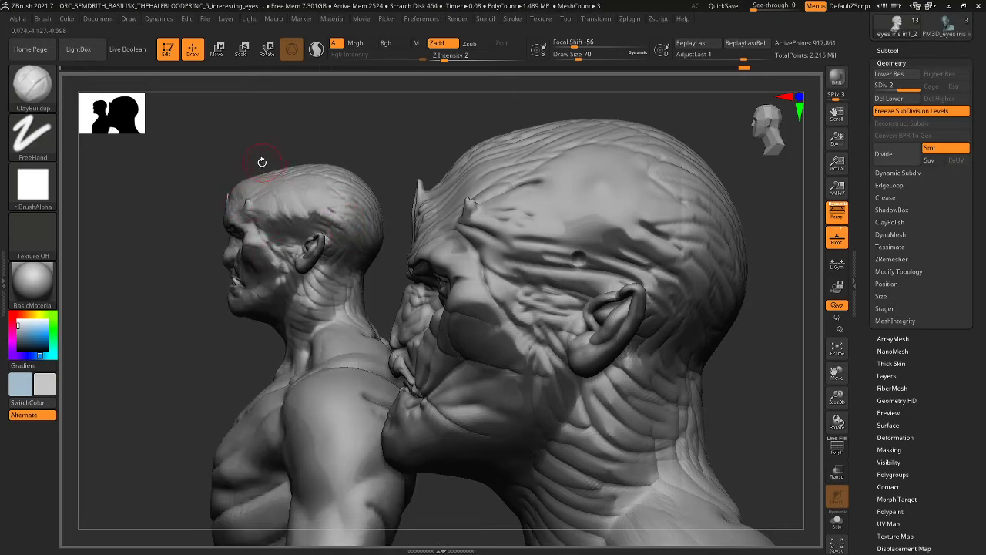
pyautogui.press(']')
pyautogui.press(']')
pyautogui.press(']')
pyautogui.press(']')
pyautogui.press(']')
pyautogui.moveTo(281, 191)
pyautogui.mouseDown()
pyautogui.moveTo(267, 173)
pyautogui.moveTo(312, 168)
pyautogui.moveTo(338, 200)
pyautogui.mouseUp()
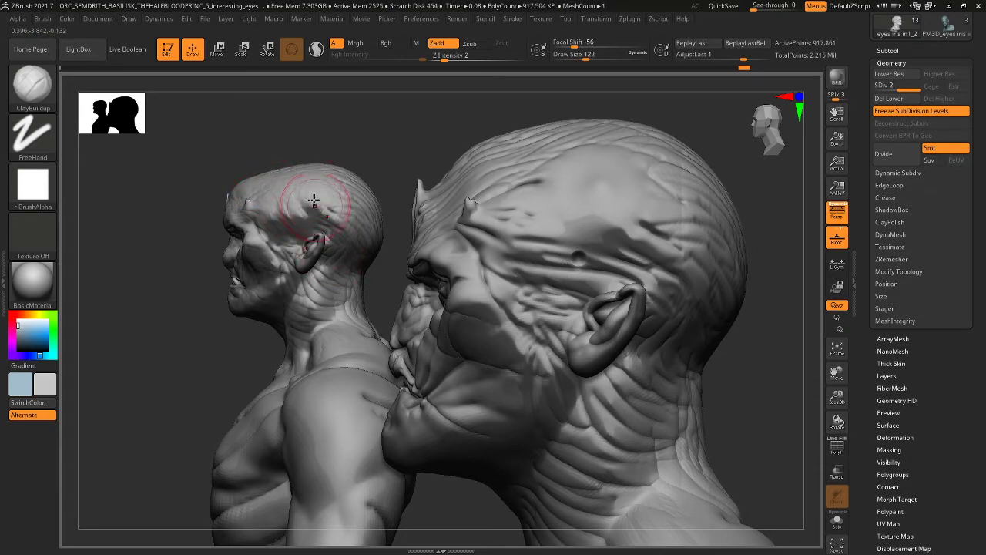
# - Thicken the temple into a bulging mass behind the side horn with ClayBuildup at a draw size of about 130
pyautogui.press('[')
pyautogui.press('space')
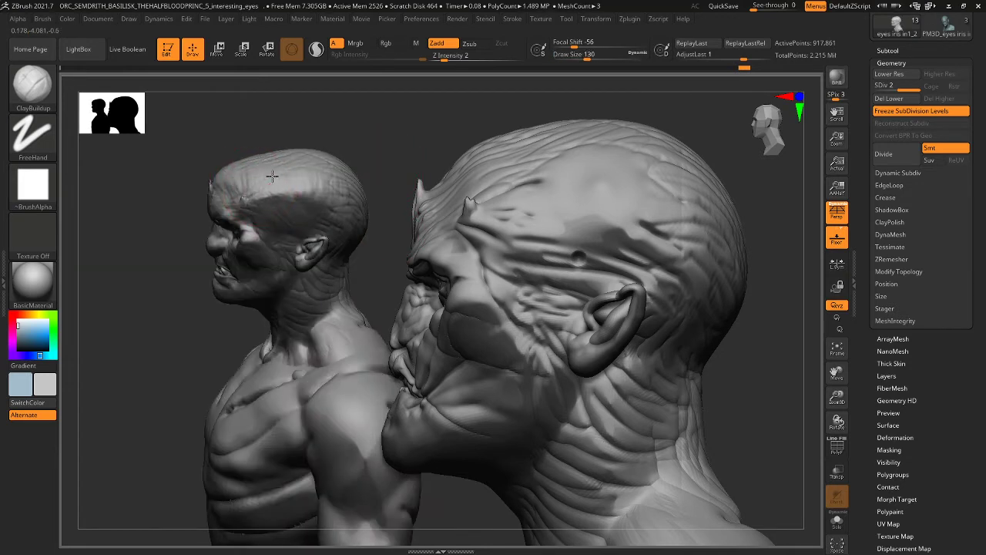
pyautogui.moveTo(272, 177)
pyautogui.mouseDown()
pyautogui.moveTo(318, 196)
pyautogui.moveTo(295, 201)
pyautogui.moveTo(311, 217)
pyautogui.moveTo(263, 227)
pyautogui.moveTo(292, 190)
pyautogui.moveTo(314, 201)
pyautogui.moveTo(292, 205)
pyautogui.mouseUp()
pyautogui.moveTo(392, 134); pyautogui.dragTo(391, 127)
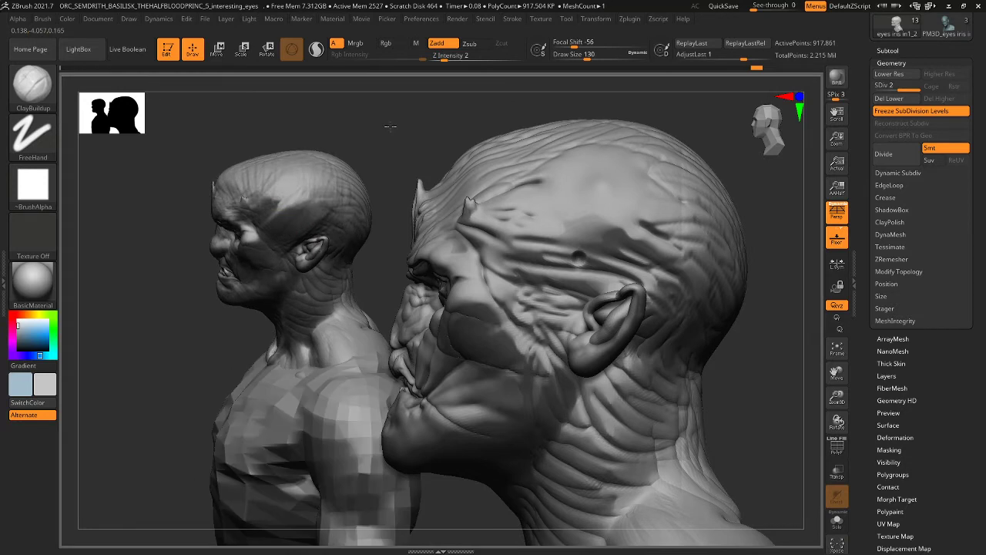
pyautogui.moveTo(391, 126); pyautogui.dragTo(260, 225)
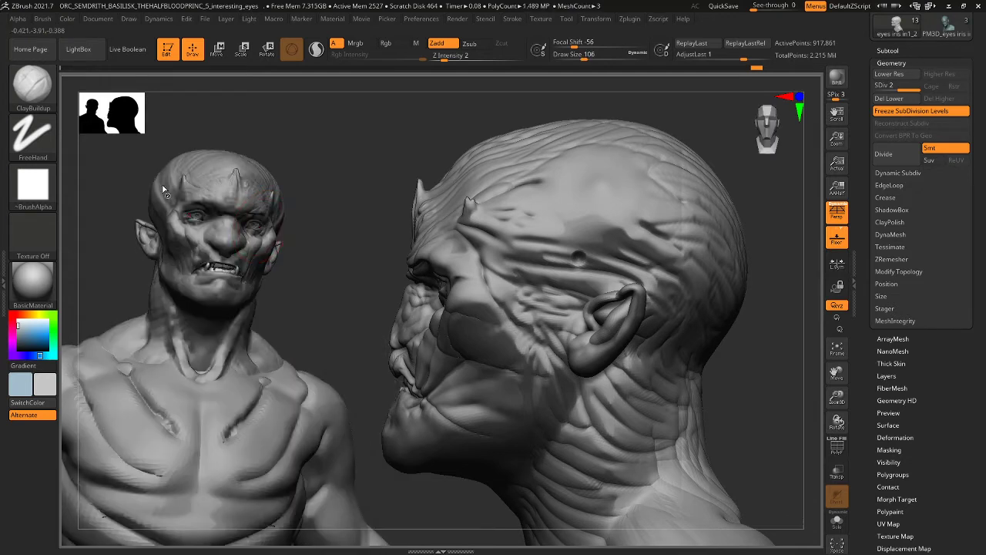
pyautogui.moveTo(163, 190)
pyautogui.mouseDown()
pyautogui.moveTo(179, 155)
pyautogui.moveTo(181, 171)
pyautogui.moveTo(165, 187)
pyautogui.mouseUp()
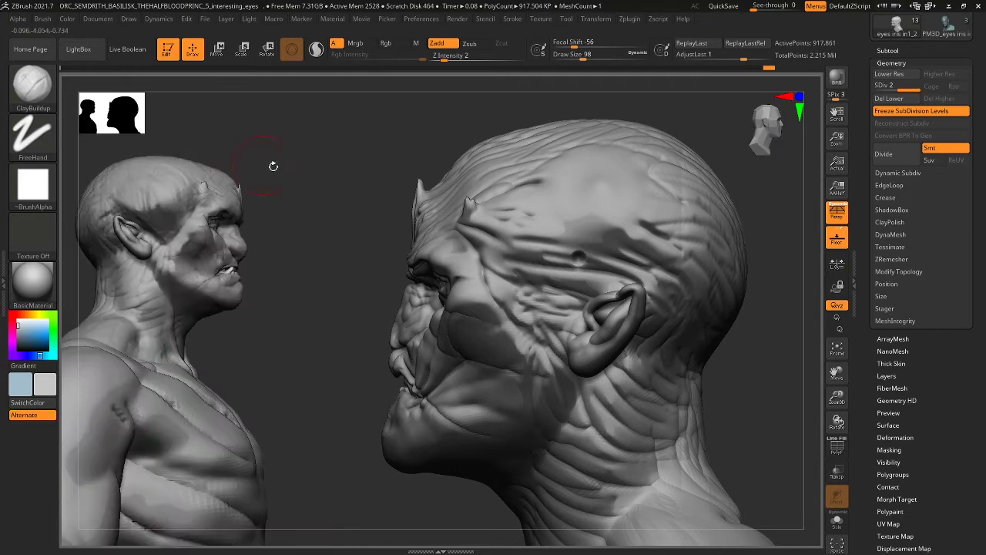
# - Build up the upper temples and forehead over the horns with ClayBuildup at a draw size of about 110
pyautogui.moveTo(275, 167); pyautogui.dragTo(288, 173)
pyautogui.press('[')
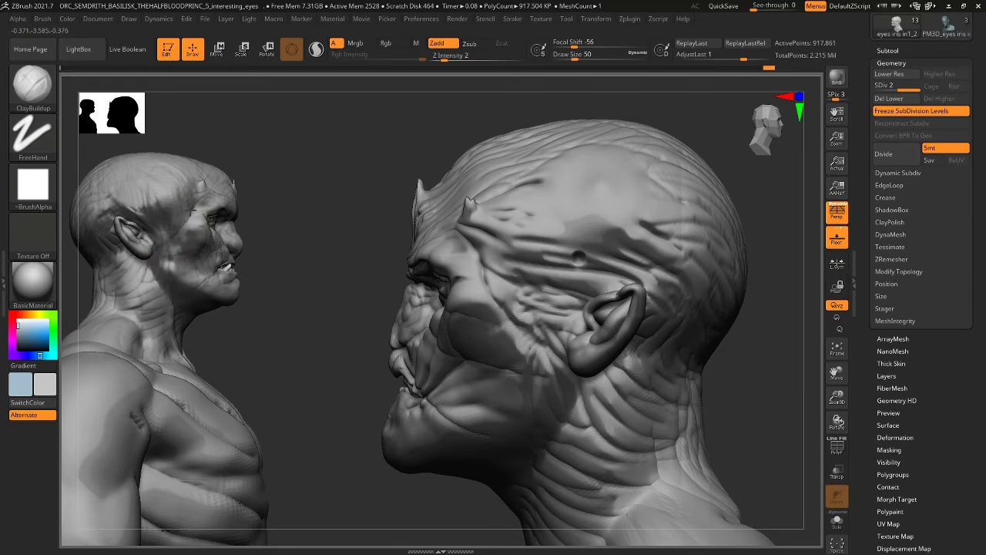
pyautogui.moveTo(293, 161); pyautogui.dragTo(222, 169)
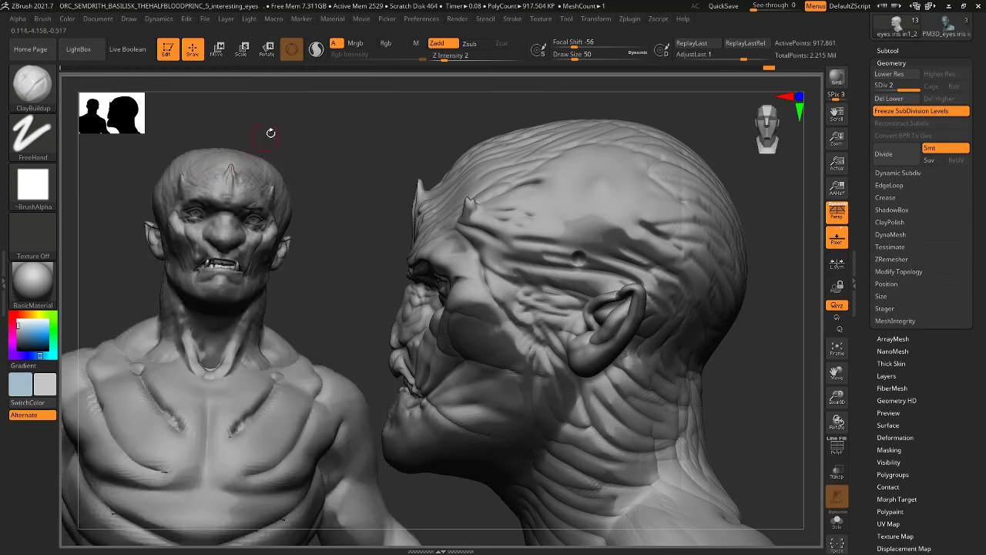
pyautogui.keyDown('shift'); pyautogui.moveTo(271, 132); pyautogui.dragTo(273, 161); pyautogui.keyUp('shift')
pyautogui.moveTo(324, 125); pyautogui.dragTo(305, 129)
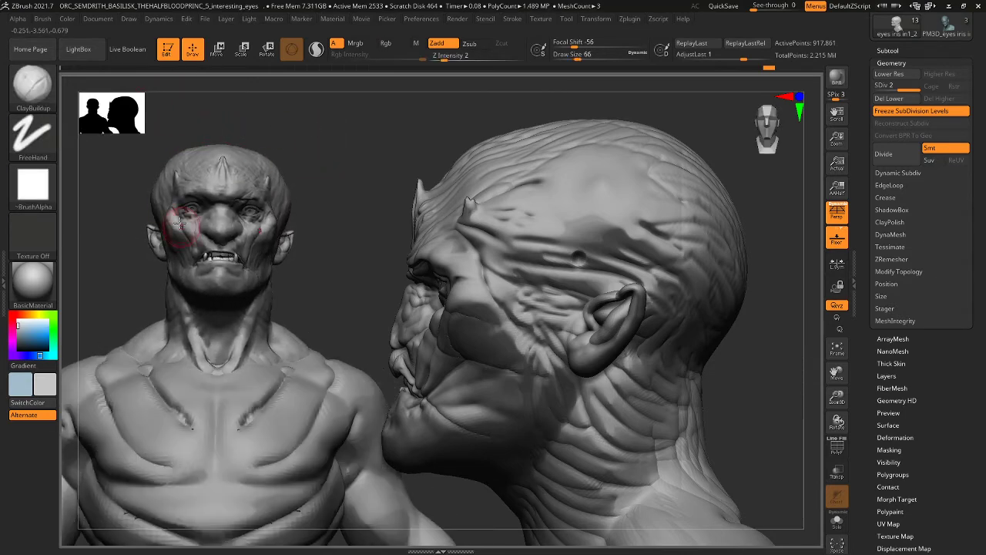
pyautogui.press(']')
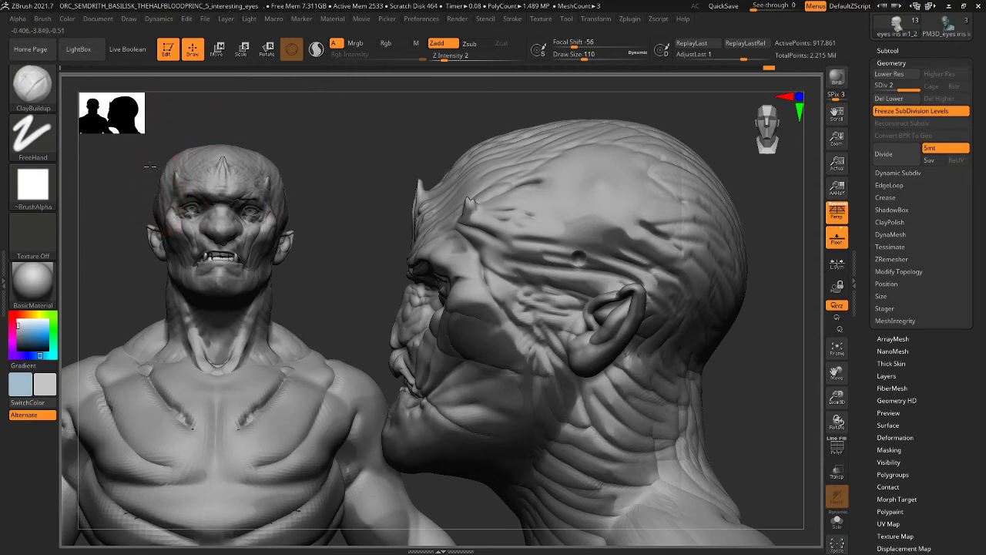
pyautogui.moveTo(158, 197)
pyautogui.mouseDown()
pyautogui.moveTo(174, 166)
pyautogui.moveTo(189, 176)
pyautogui.moveTo(204, 167)
pyautogui.mouseUp()
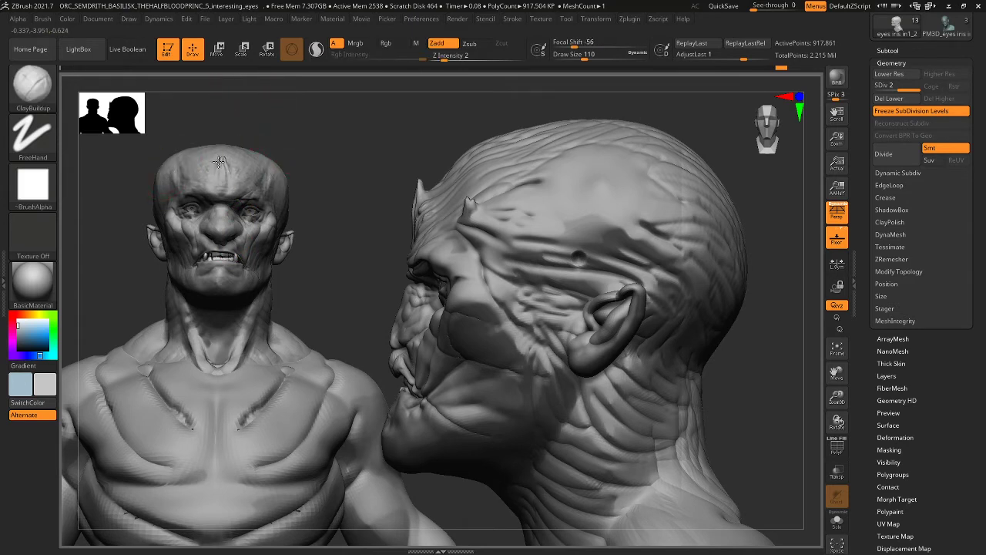
# - Extend the forehead forward into a heavy overhang that buries the horns, using ClayBuildup at a draw size of about 110
pyautogui.moveTo(292, 125); pyautogui.dragTo(239, 129)
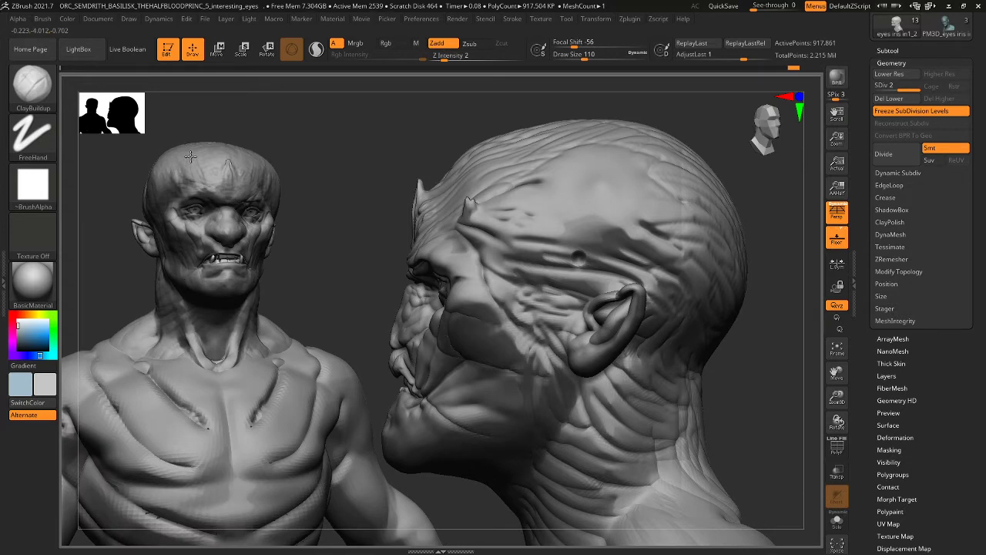
pyautogui.moveTo(191, 156)
pyautogui.mouseDown()
pyautogui.moveTo(230, 165)
pyautogui.moveTo(228, 184)
pyautogui.moveTo(232, 171)
pyautogui.mouseUp()
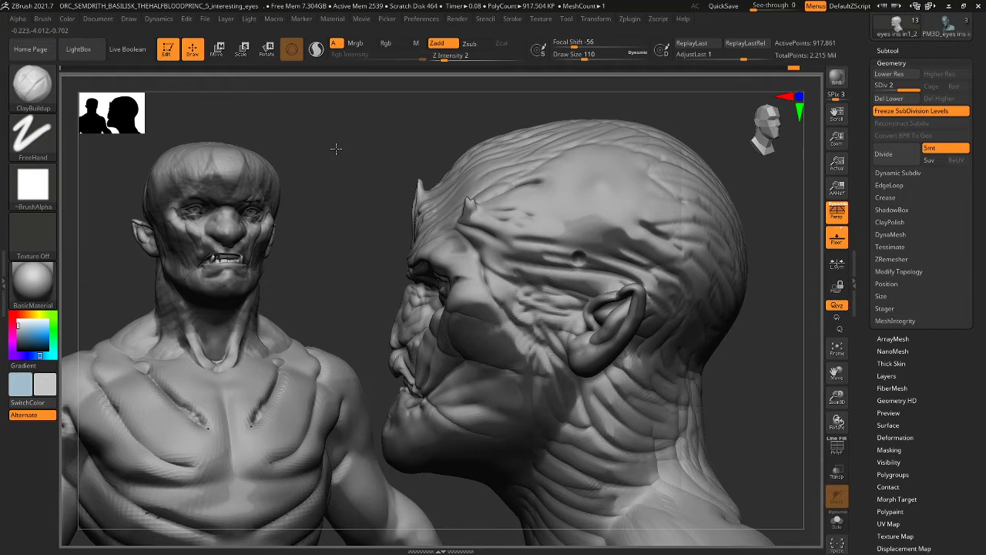
pyautogui.moveTo(336, 148)
pyautogui.mouseDown()
pyautogui.moveTo(377, 186)
pyautogui.moveTo(286, 150)
pyautogui.moveTo(295, 165)
pyautogui.moveTo(316, 164)
pyautogui.moveTo(357, 198)
pyautogui.moveTo(346, 159)
pyautogui.moveTo(351, 181)
pyautogui.moveTo(317, 173)
pyautogui.moveTo(317, 162)
pyautogui.moveTo(274, 191)
pyautogui.moveTo(246, 167)
pyautogui.moveTo(227, 178)
pyautogui.moveTo(203, 159)
pyautogui.moveTo(215, 185)
pyautogui.moveTo(333, 156)
pyautogui.moveTo(351, 180)
pyautogui.mouseUp()
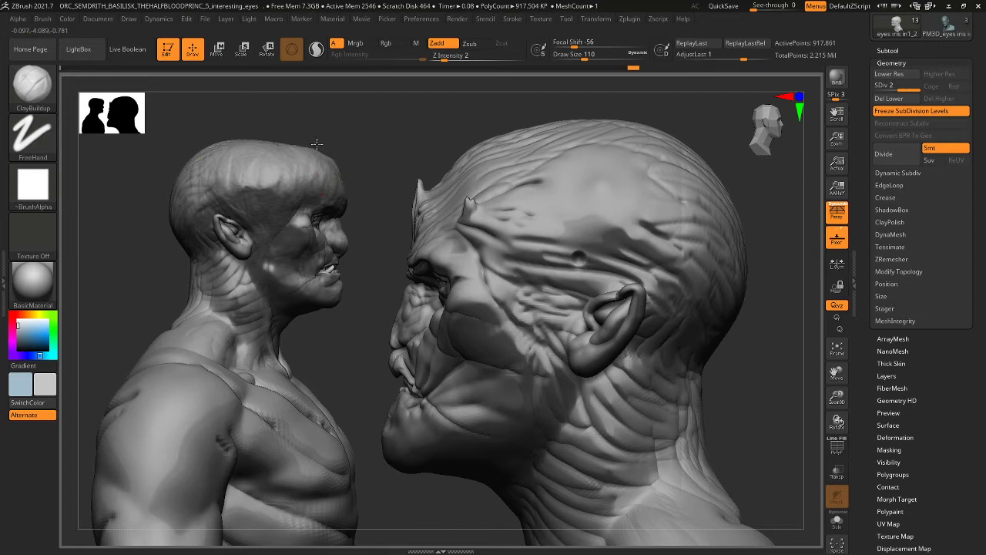
# - Round out the enlarged crown and forehead from the front with ClayBuildup at a draw size of about 110
pyautogui.moveTo(341, 121); pyautogui.dragTo(306, 193)
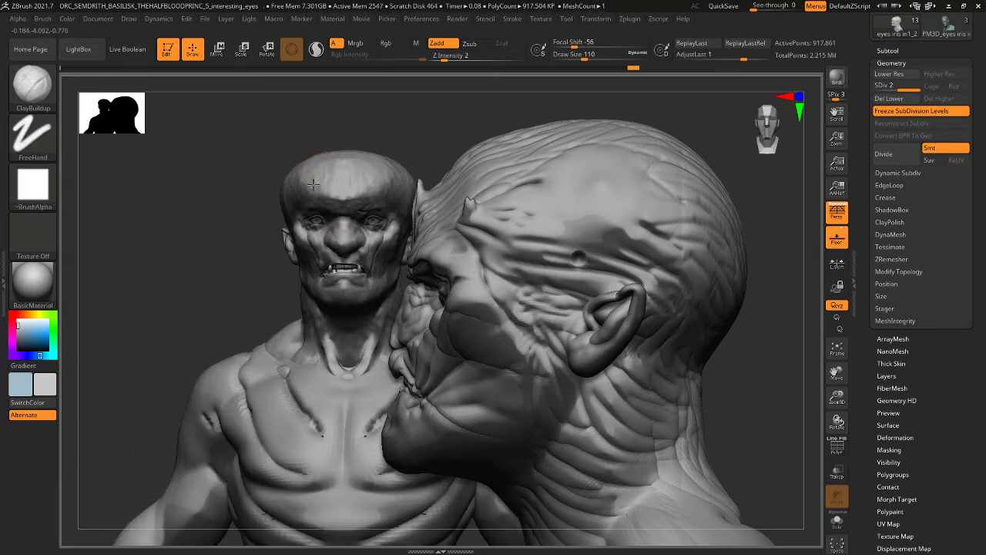
pyautogui.keyDown('alt'); pyautogui.moveTo(337, 126); pyautogui.dragTo(263, 151); pyautogui.keyUp('alt')
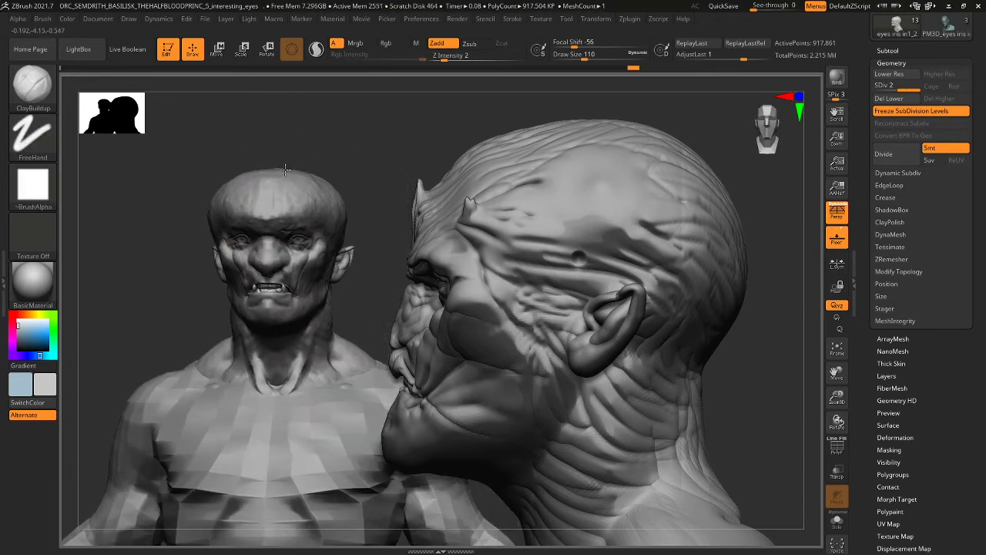
pyautogui.moveTo(343, 138)
pyautogui.mouseDown()
pyautogui.moveTo(361, 129)
pyautogui.moveTo(353, 138)
pyautogui.mouseUp()
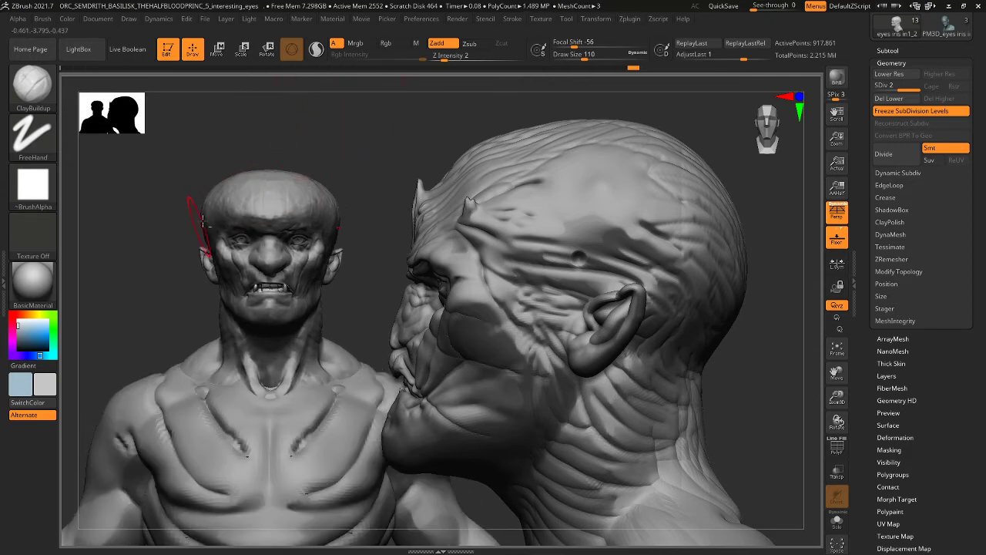
# - Reduce the heavy overhanging forehead and smooth it into a rounded dome above the brow at a draw size of about 110
pyautogui.moveTo(245, 129); pyautogui.dragTo(307, 130)
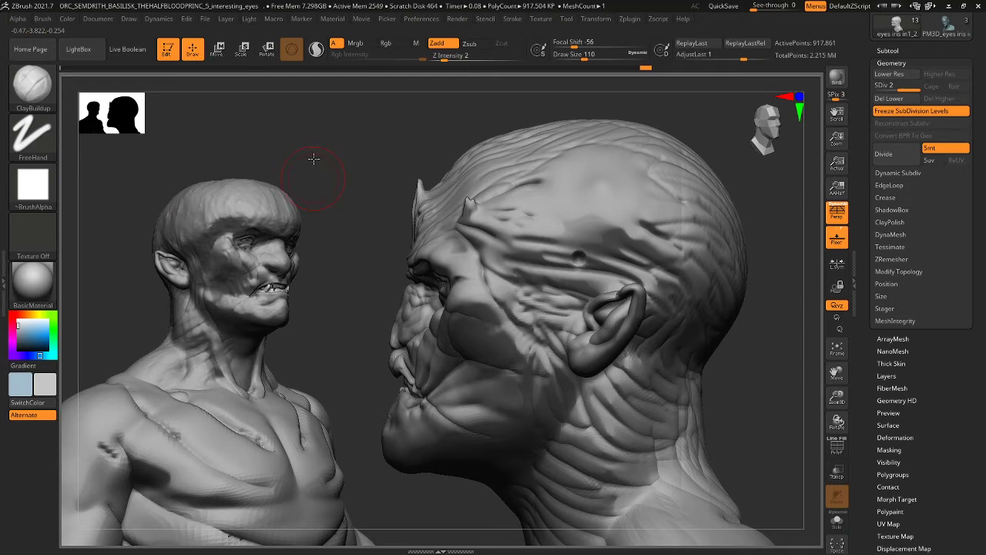
pyautogui.moveTo(313, 158); pyautogui.dragTo(290, 176)
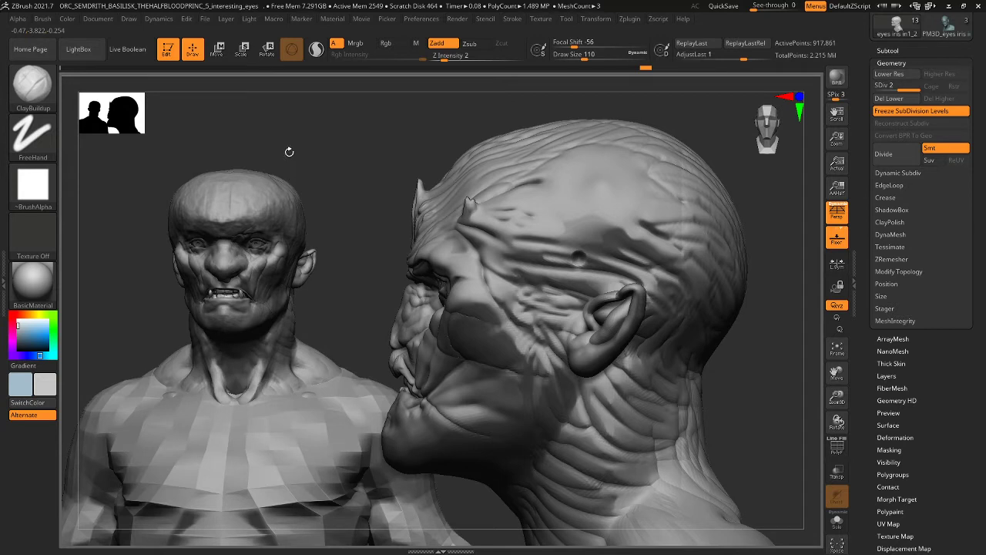
pyautogui.moveTo(289, 152)
pyautogui.mouseDown()
pyautogui.moveTo(226, 160)
pyautogui.moveTo(176, 180)
pyautogui.moveTo(214, 194)
pyautogui.moveTo(227, 168)
pyautogui.moveTo(216, 170)
pyautogui.moveTo(279, 175)
pyautogui.moveTo(267, 177)
pyautogui.mouseUp()
pyautogui.moveTo(196, 205)
pyautogui.mouseDown()
pyautogui.moveTo(240, 205)
pyautogui.moveTo(196, 206)
pyautogui.mouseUp()
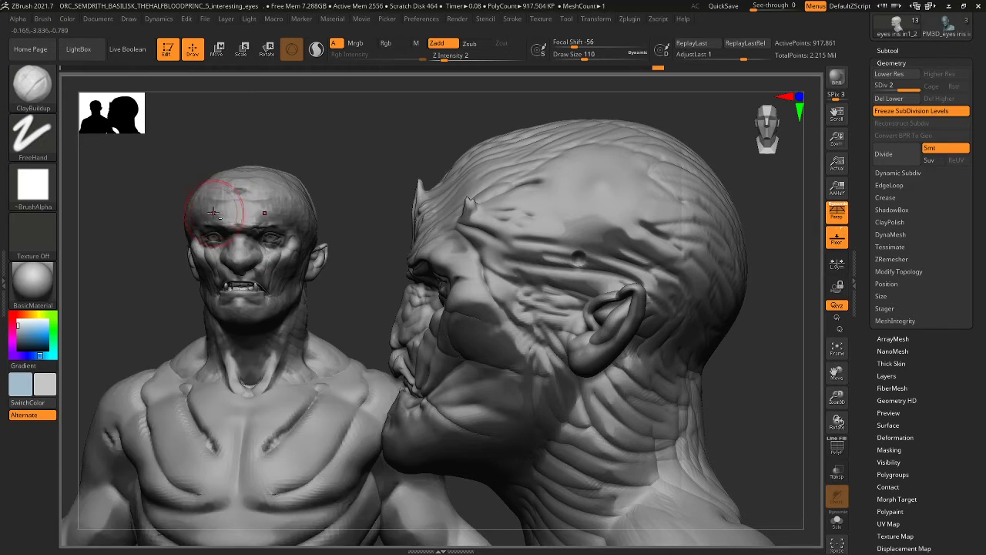
pyautogui.keyDown('shift'); pyautogui.moveTo(245, 196); pyautogui.dragTo(216, 190); pyautogui.keyUp('shift')
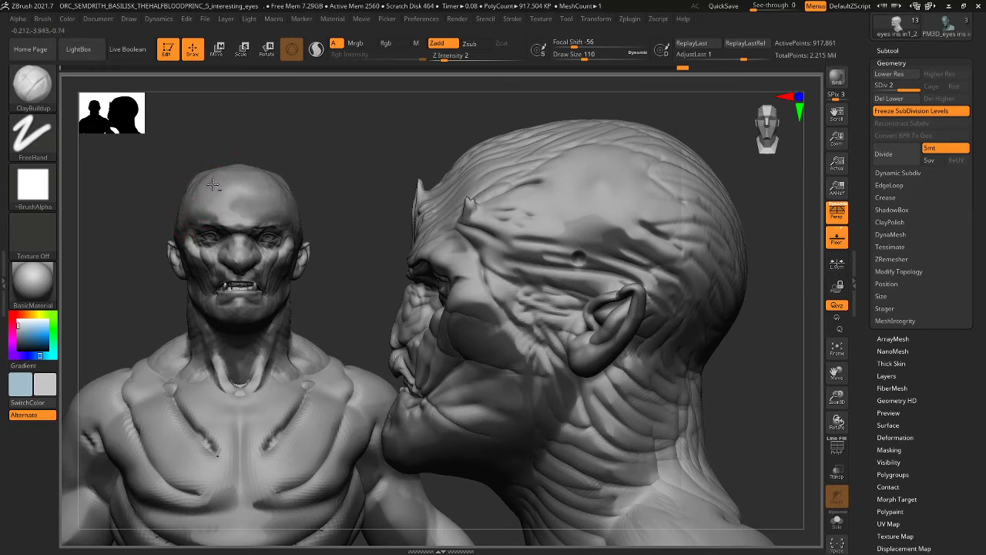
# - Fill out the upper sides of the crown with ClayBuildup at a draw size of about 110 and smooth the forehead
pyautogui.moveTo(213, 184)
pyautogui.mouseDown()
pyautogui.moveTo(218, 171)
pyautogui.moveTo(206, 170)
pyautogui.mouseUp()
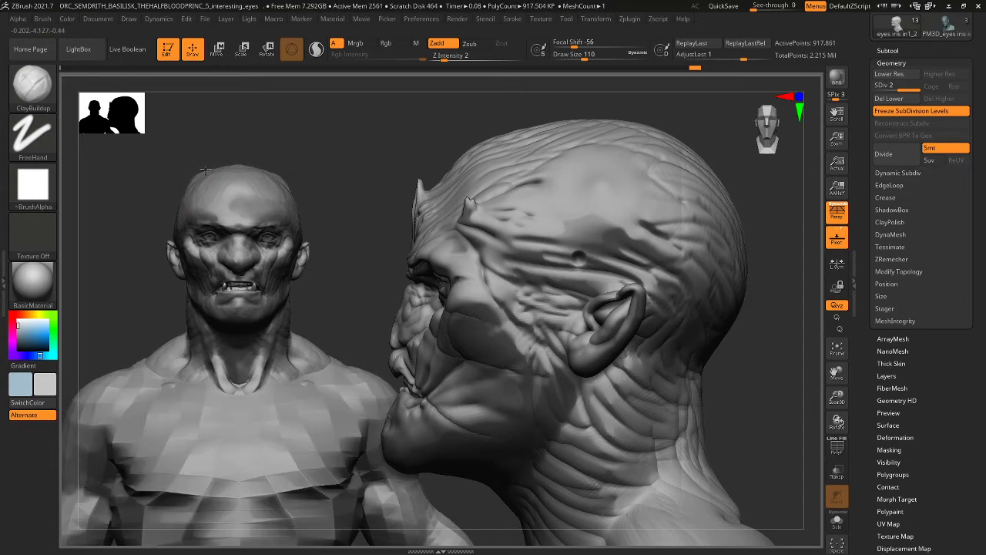
pyautogui.keyDown('alt'); pyautogui.moveTo(189, 186); pyautogui.dragTo(217, 163, button='right'); pyautogui.keyUp('alt')
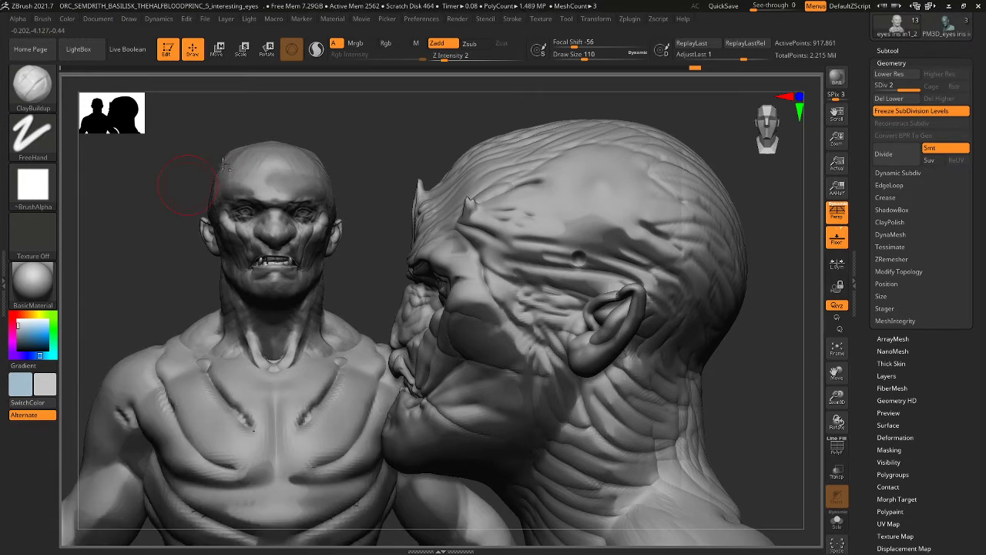
pyautogui.moveTo(234, 150)
pyautogui.mouseDown()
pyautogui.moveTo(246, 135)
pyautogui.moveTo(273, 142)
pyautogui.moveTo(246, 170)
pyautogui.moveTo(267, 169)
pyautogui.moveTo(255, 148)
pyautogui.moveTo(303, 132)
pyautogui.mouseUp()
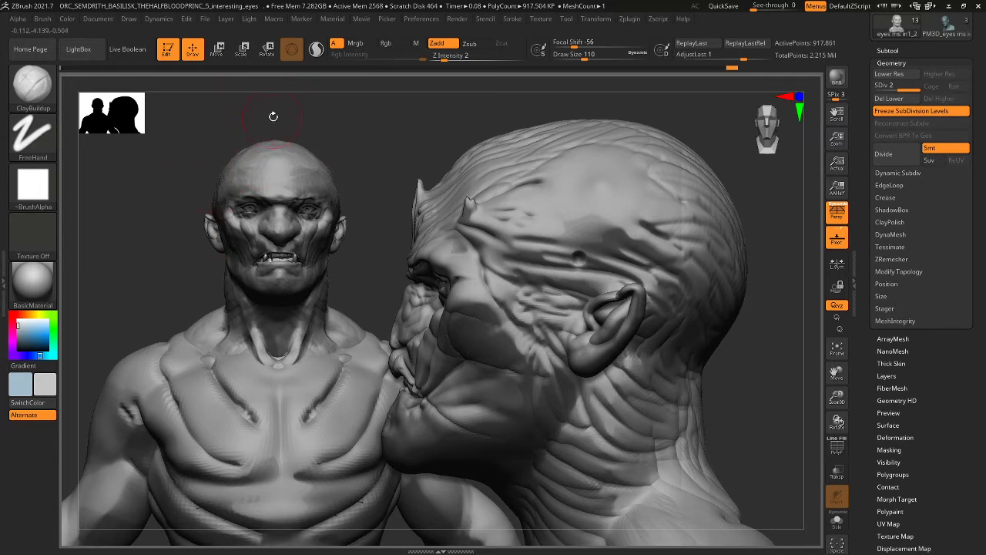
pyautogui.press('shift')
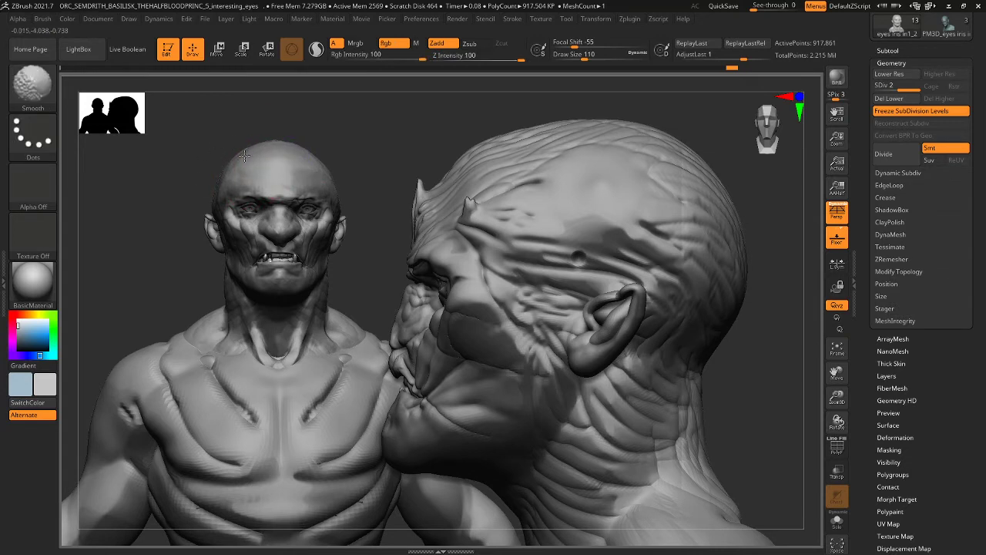
pyautogui.keyDown('shift'); pyautogui.moveTo(265, 160); pyautogui.dragTo(219, 160); pyautogui.keyUp('shift')
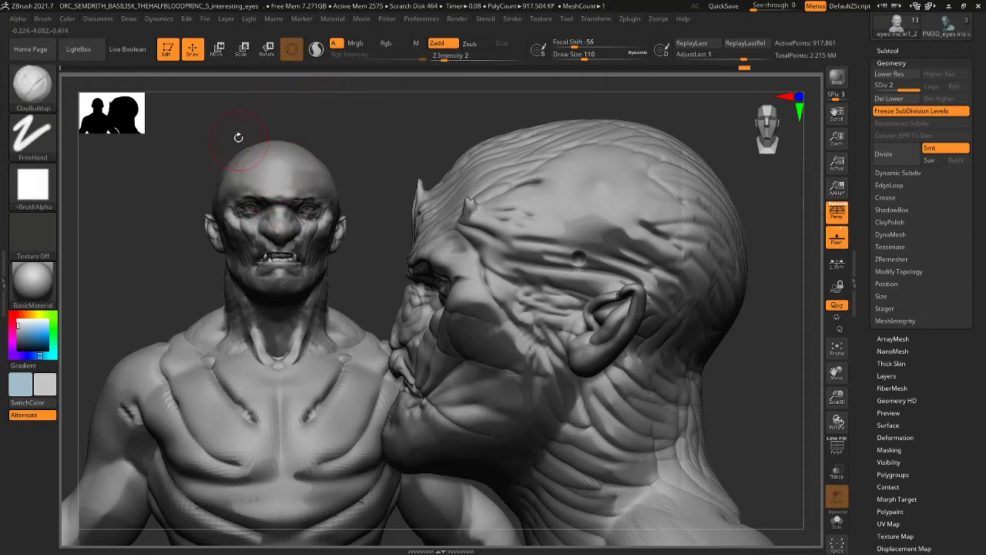
# - Sculpt frown creases between the brows and along the lower forehead with ClayBuildup at a draw size of about 34
pyautogui.press('[')
pyautogui.press('[')
pyautogui.moveTo(268, 181)
pyautogui.mouseDown()
pyautogui.moveTo(267, 196)
pyautogui.moveTo(268, 185)
pyautogui.mouseUp()
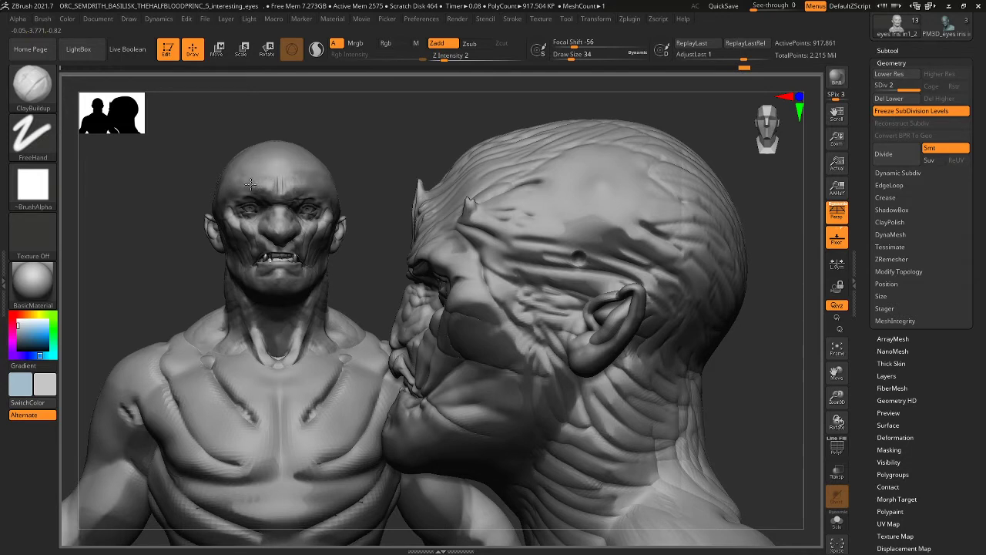
pyautogui.moveTo(242, 185); pyautogui.dragTo(233, 183)
pyautogui.press('[')
pyautogui.moveTo(349, 145); pyautogui.dragTo(362, 91)
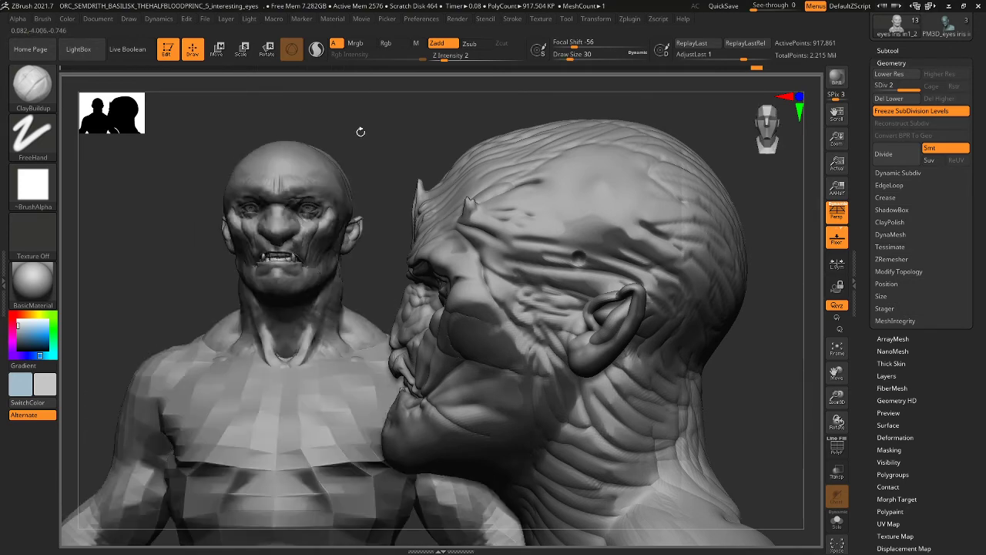
pyautogui.moveTo(361, 131); pyautogui.dragTo(335, 137)
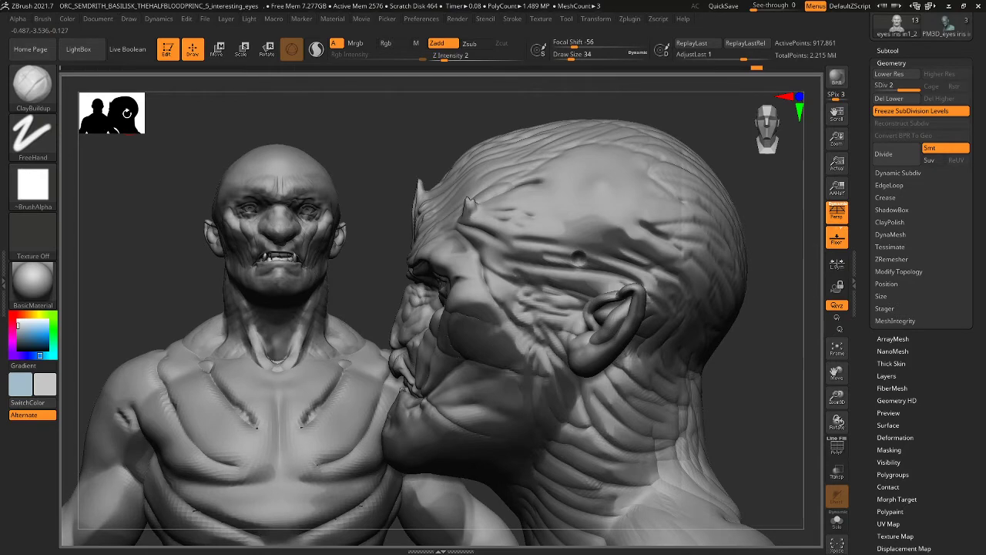
# - Pull the top of the skull up into a taller crown using the Move brush at a draw size of about 146
pyautogui.press('b')
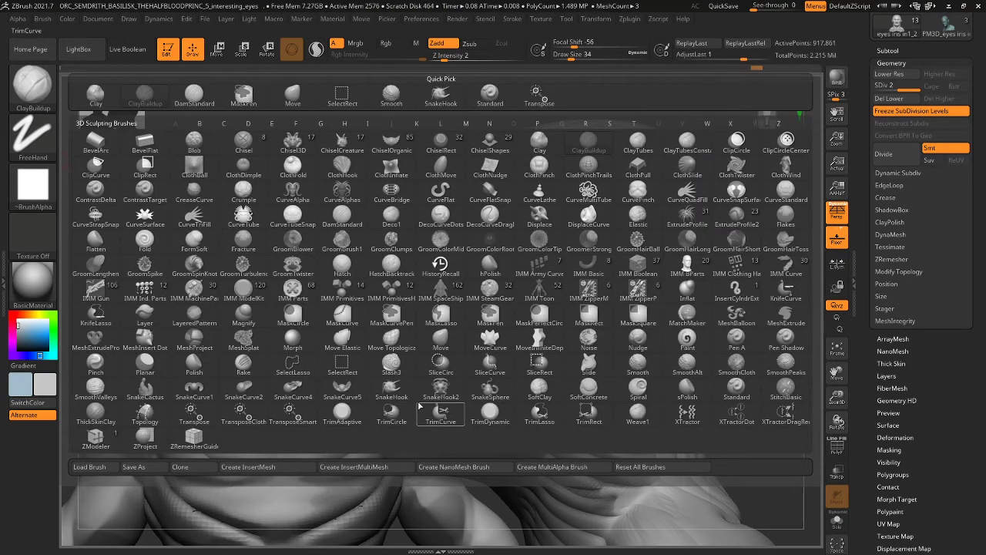
pyautogui.press('m')
pyautogui.press('v')
pyautogui.press('s')
pyautogui.moveTo(279, 152)
pyautogui.mouseDown()
pyautogui.moveTo(298, 152)
pyautogui.moveTo(267, 139)
pyautogui.moveTo(273, 131)
pyautogui.moveTo(246, 164)
pyautogui.mouseUp()
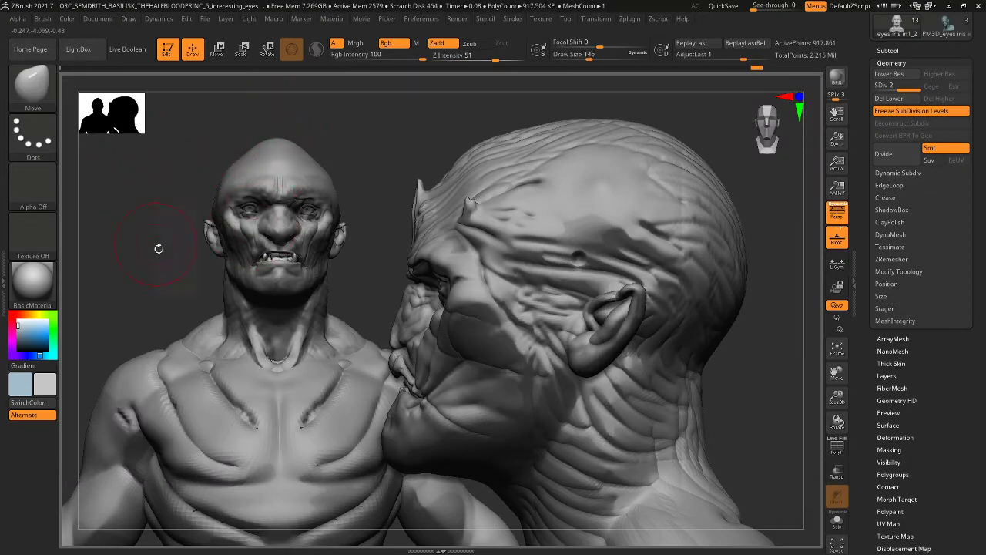
# - Pull the centre of the forehead down toward the brow with Move at a draw size of about 86
pyautogui.press('[')
pyautogui.press('[')
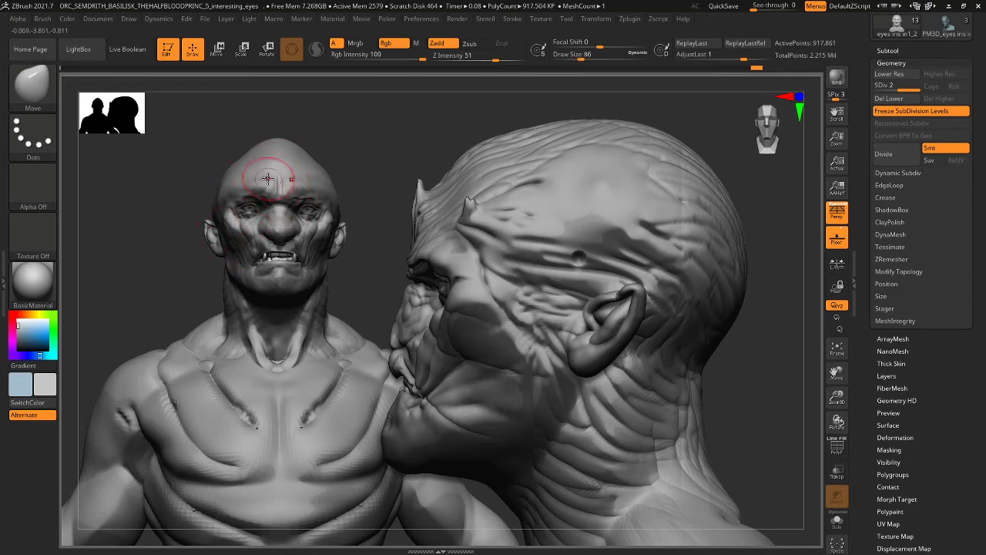
pyautogui.moveTo(265, 180); pyautogui.dragTo(262, 194)
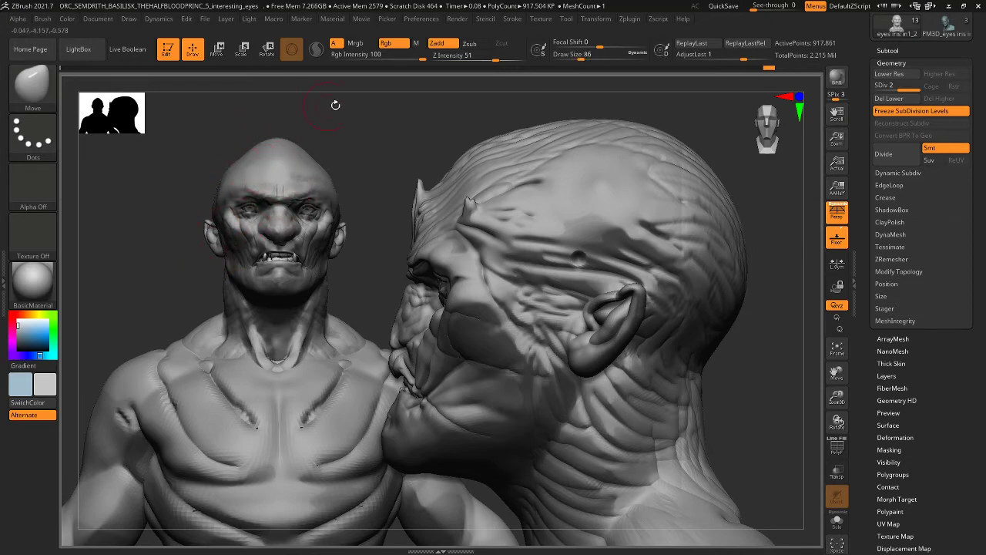
# - Lower and round off the peak of the crown from the front with Move at a draw size of about 162
pyautogui.moveTo(376, 132); pyautogui.dragTo(366, 133)
pyautogui.moveTo(388, 178); pyautogui.dragTo(409, 128)
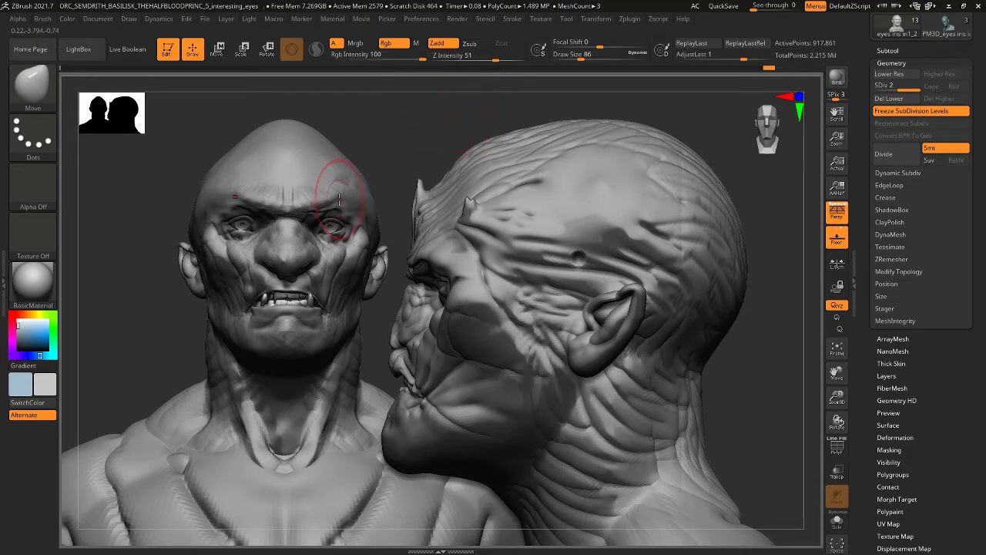
pyautogui.moveTo(270, 125)
pyautogui.mouseDown()
pyautogui.moveTo(280, 130)
pyautogui.moveTo(264, 127)
pyautogui.mouseUp()
pyautogui.press(']')
pyautogui.press(']')
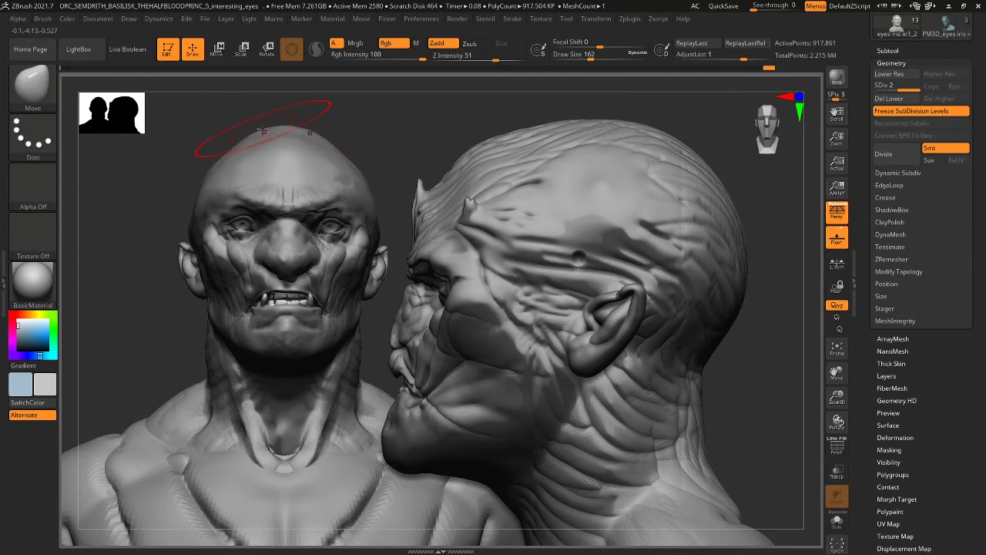
# - Adjust the temples and the skull outline with Move at draw sizes between about 82 and 110
pyautogui.press('[')
pyautogui.press('[')
pyautogui.press('[')
pyautogui.press('[')
pyautogui.press('[')
pyautogui.press('[')
pyautogui.press('[')
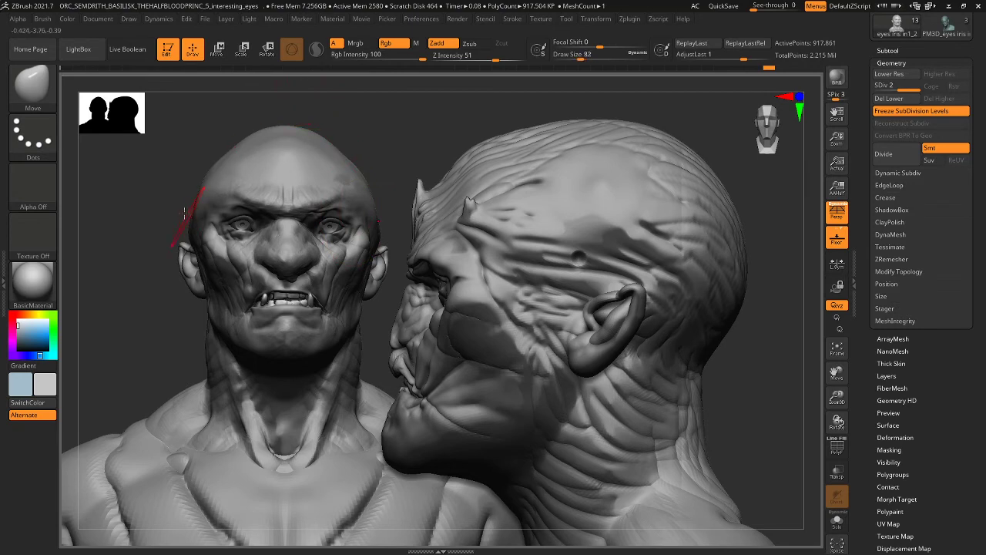
pyautogui.press(']')
pyautogui.press(']')
pyautogui.press(']')
pyautogui.press(']')
pyautogui.press('[')
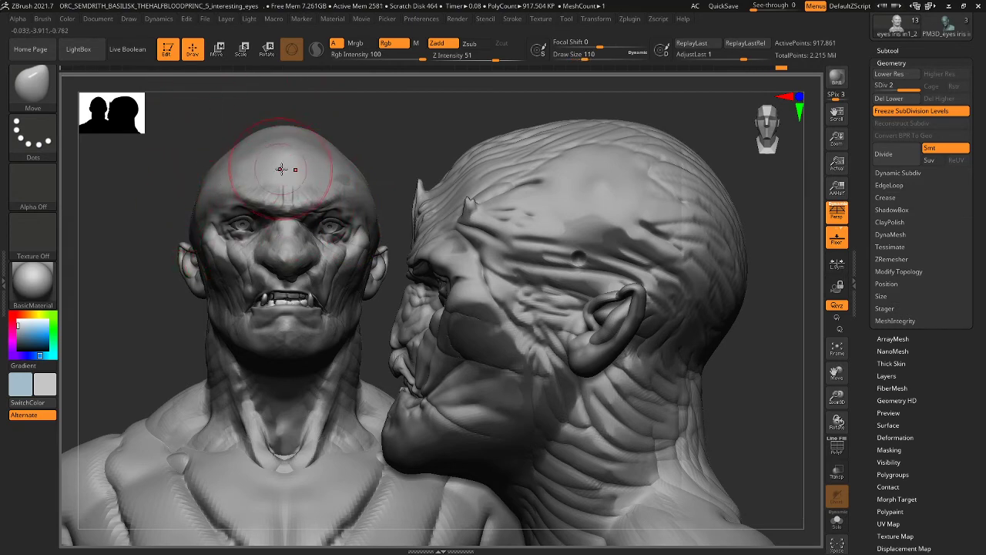
# - Refine the inner brow ridge above the nose with Move, using small draw sizes from about 22 to 46
pyautogui.press('[')
pyautogui.press('[')
pyautogui.press('[')
pyautogui.press('[')
pyautogui.press('[')
pyautogui.press('[')
pyautogui.press('[')
pyautogui.press('[')
pyautogui.press('[')
pyautogui.press('[')
pyautogui.press('[')
pyautogui.press(']')
pyautogui.press(']')
pyautogui.press(']')
pyautogui.press('[')
pyautogui.press('[')
pyautogui.press('[')
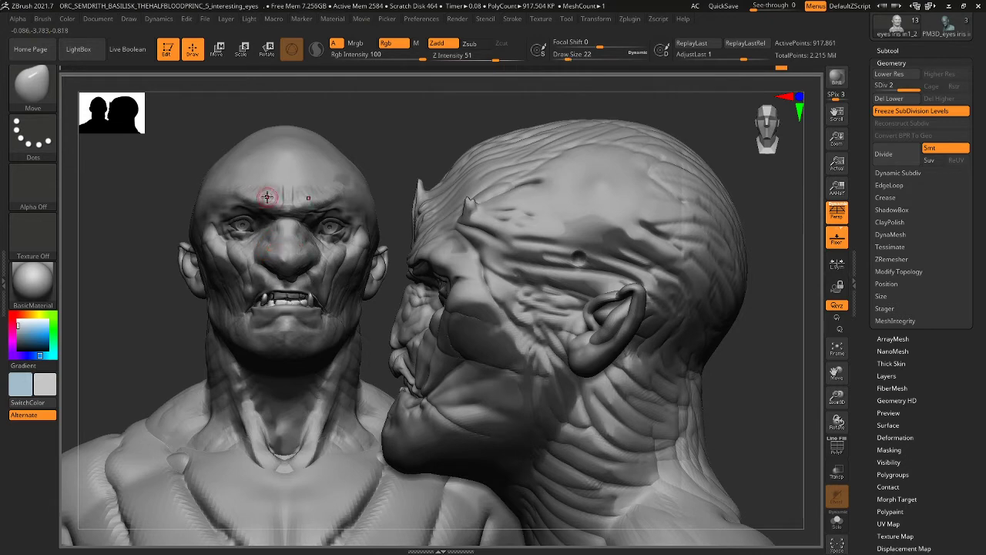
pyautogui.press(']')
pyautogui.press(']')
pyautogui.press(']')
pyautogui.press(']')
pyautogui.press(']')
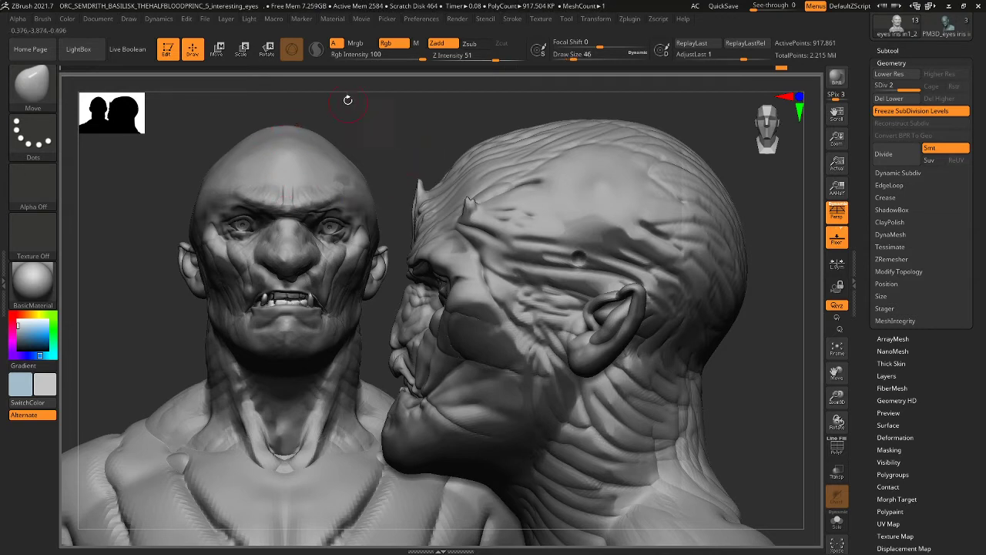
# - Try to push the side of the face beside the ear upward with Move at a draw size of about 134, and undo it
pyautogui.press(']')
pyautogui.press(']')
pyautogui.press(']')
pyautogui.press(']')
pyautogui.press(']')
pyautogui.moveTo(216, 270); pyautogui.dragTo(213, 257)
pyautogui.hotkey('ctrl', 'z')
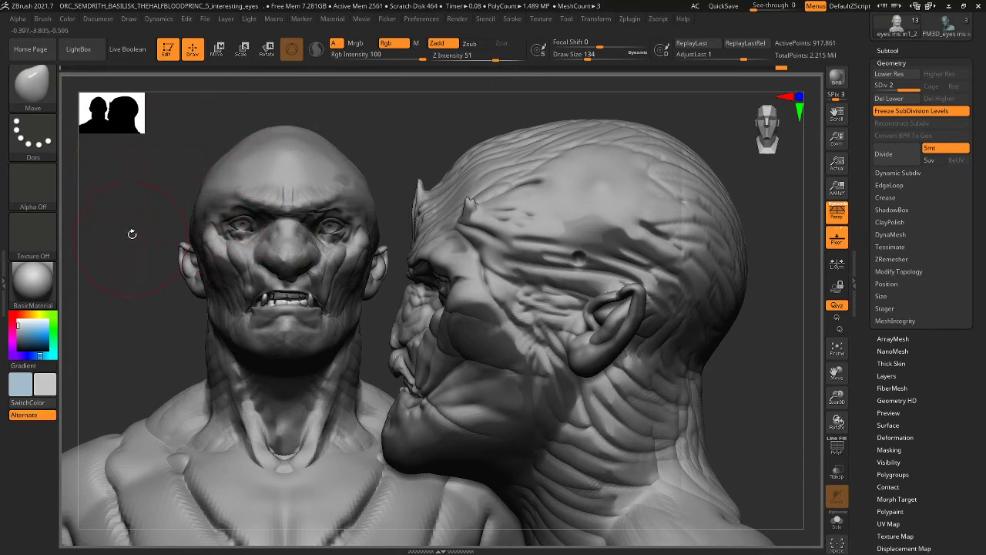
# - Smooth the collarbone notch at the base of the throat at a draw size of about 86, undoing and repeating the stroke
pyautogui.press('[')
pyautogui.press('[')
pyautogui.press('[')
pyautogui.press('[')
pyautogui.moveTo(256, 459)
pyautogui.keyDown('shift'); pyautogui.mouseDown()
pyautogui.moveTo(261, 451)
pyautogui.moveTo(270, 461)
pyautogui.mouseUp(); pyautogui.keyUp('shift')
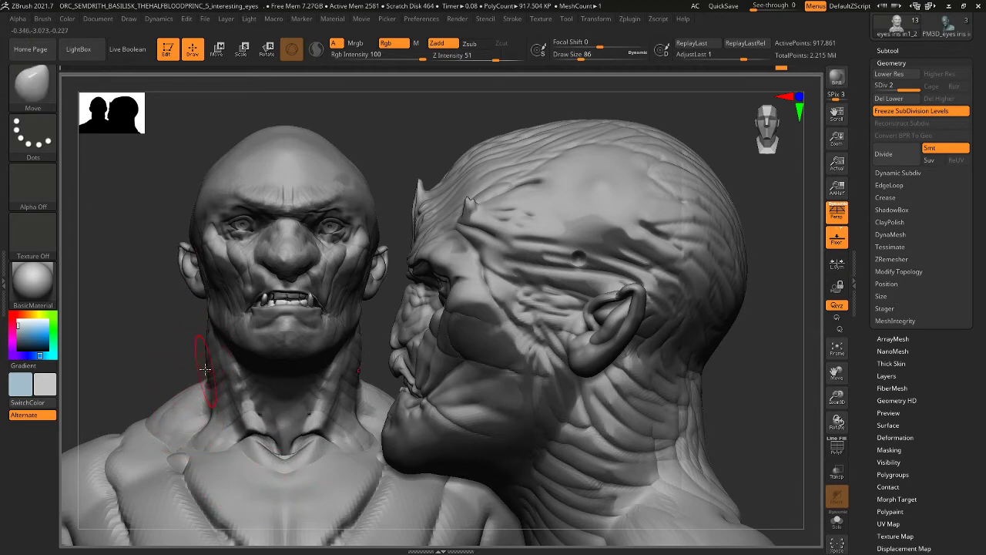
pyautogui.hotkey('ctrl', 'z')
pyautogui.keyDown('shift'); pyautogui.moveTo(255, 450); pyautogui.dragTo(264, 466); pyautogui.keyUp('shift')
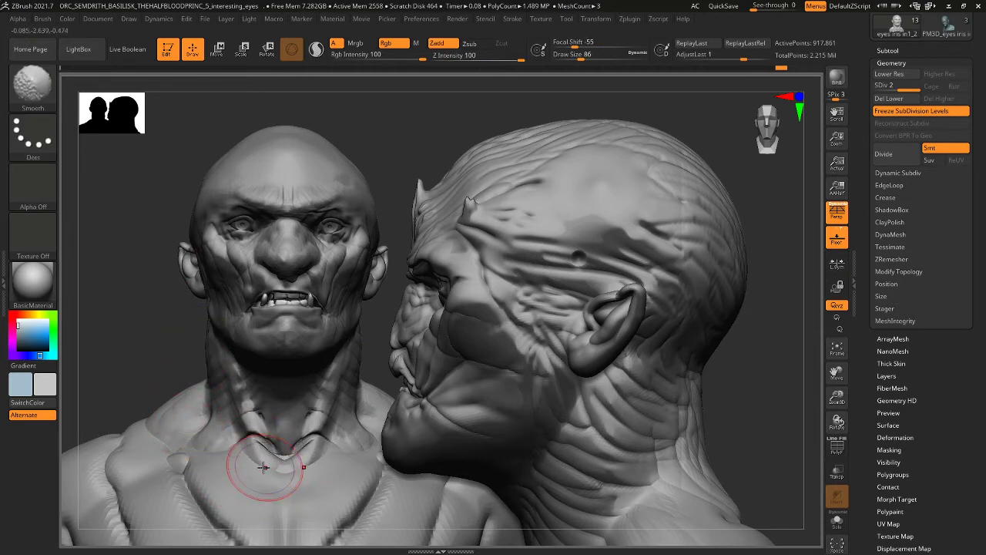
# - Bring out skin folds across the sides of the neck and the cheeks at a draw size of about 86
pyautogui.moveTo(239, 407); pyautogui.dragTo(233, 397)
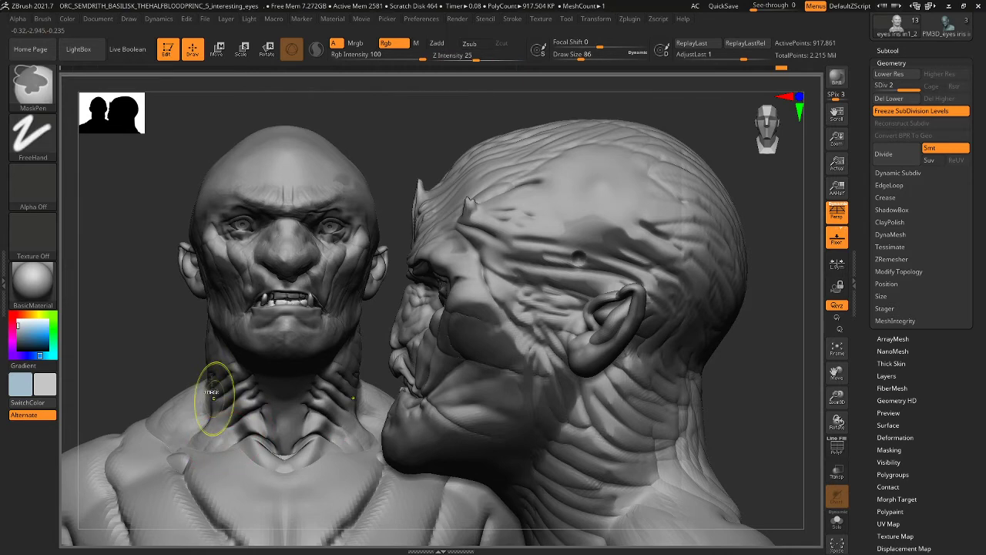
pyautogui.hotkey('ctrl', 'z')
pyautogui.hotkey('ctrl', 'z')
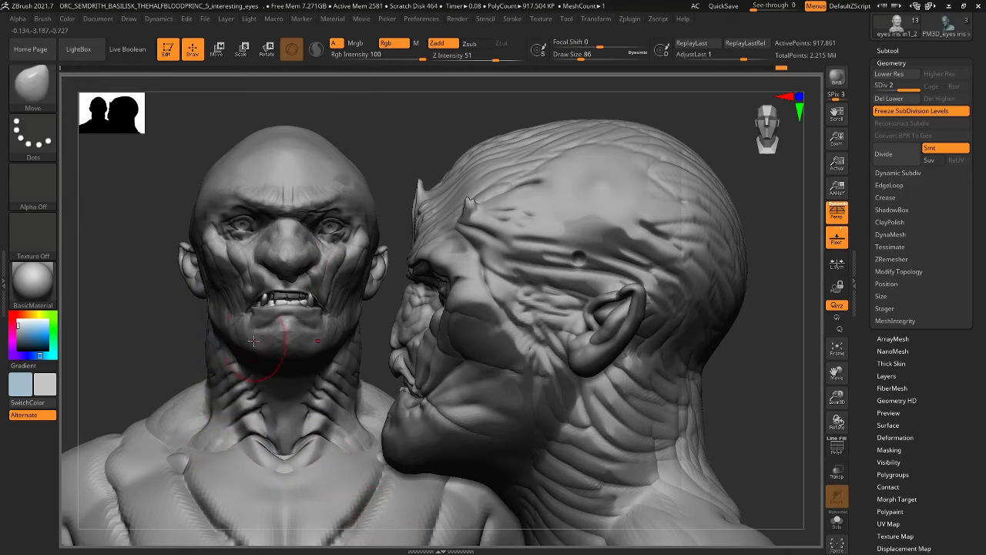
pyautogui.press('shift')
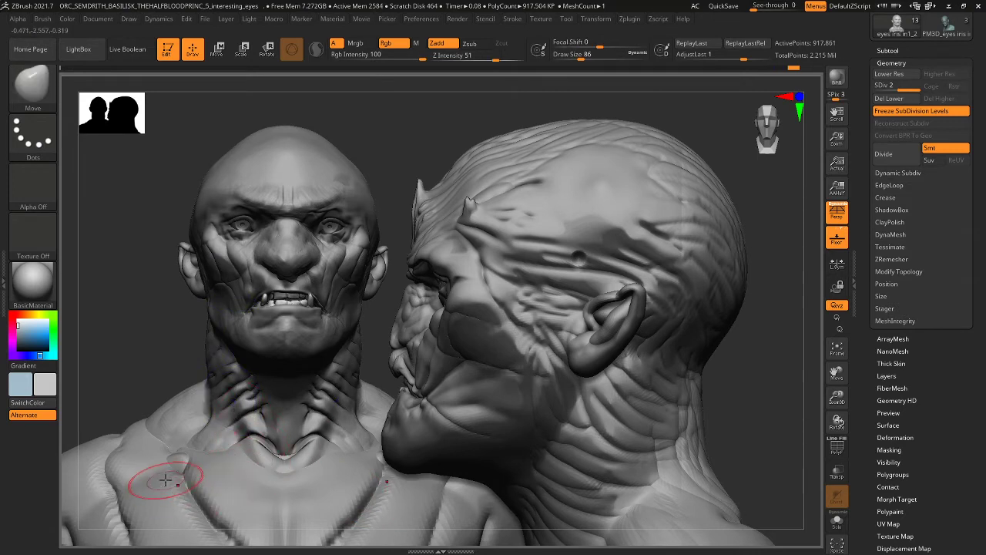
pyautogui.press('shift')
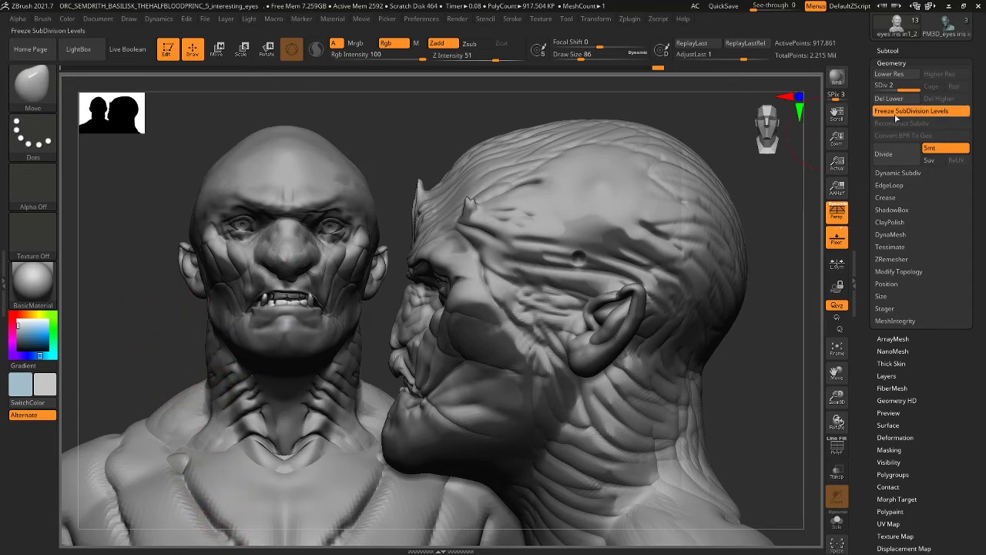
# - Reconstruct the lower subdivision levels of the bust mesh and set it to subdivision level 5
pyautogui.click(896, 99)
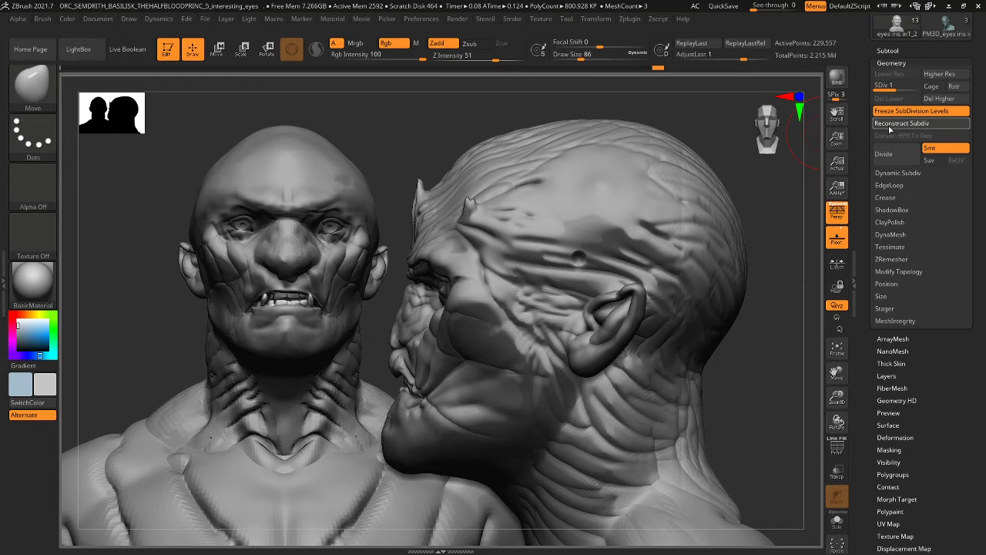
pyautogui.click(890, 126)
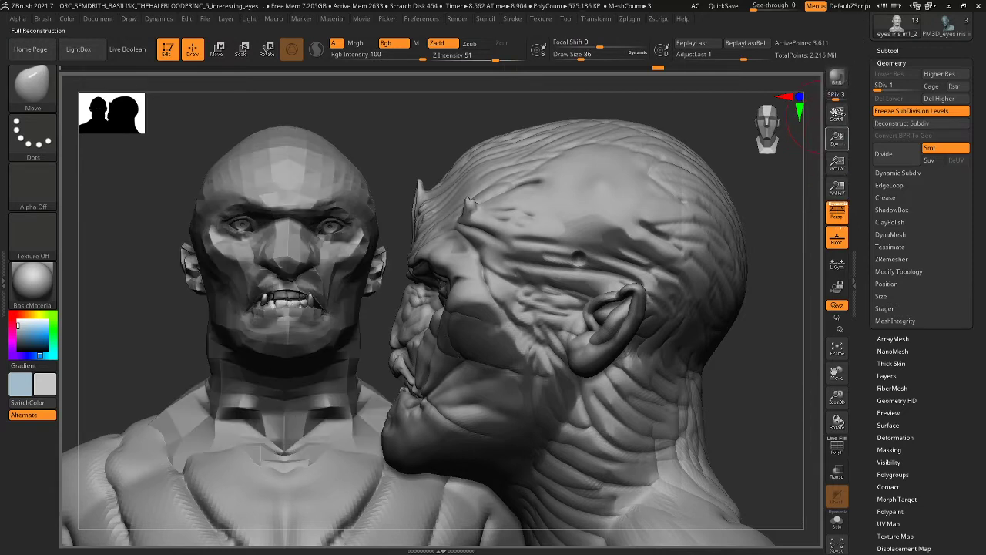
pyautogui.click(905, 85)
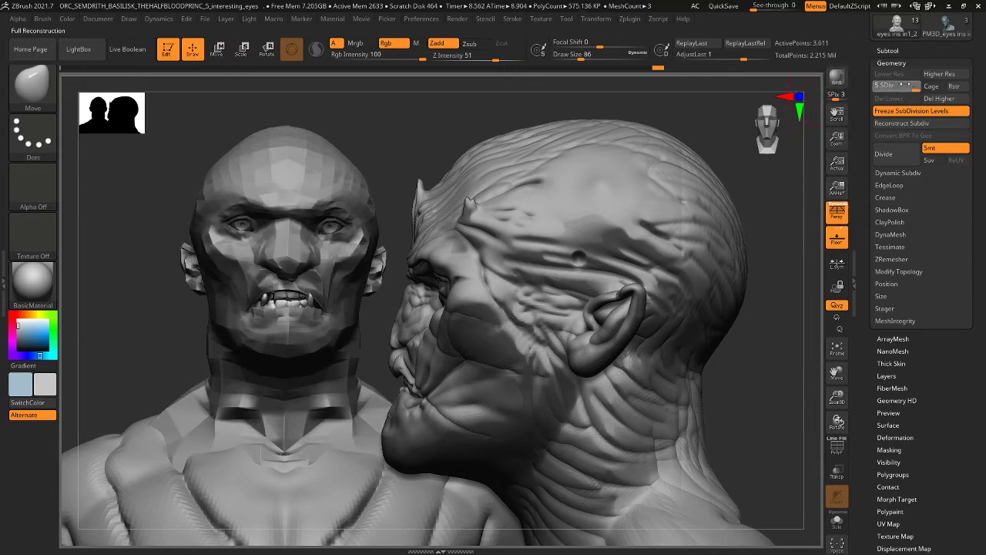
pyautogui.moveTo(906, 85); pyautogui.dragTo(916, 86)
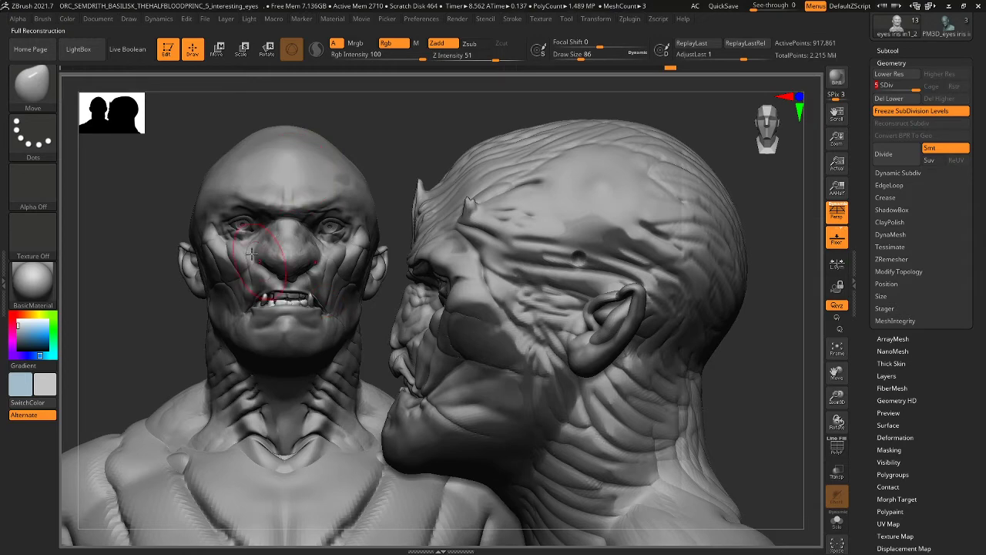
# - Reshape the sides of the skull above the ears with Move at a draw size of about 98
pyautogui.press(']')
pyautogui.press(']')
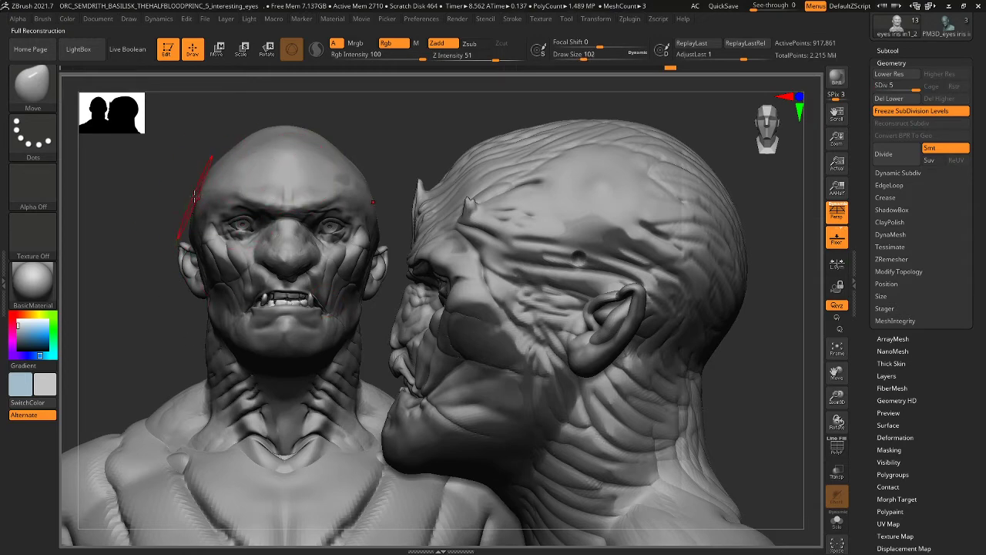
pyautogui.moveTo(176, 175); pyautogui.dragTo(232, 178)
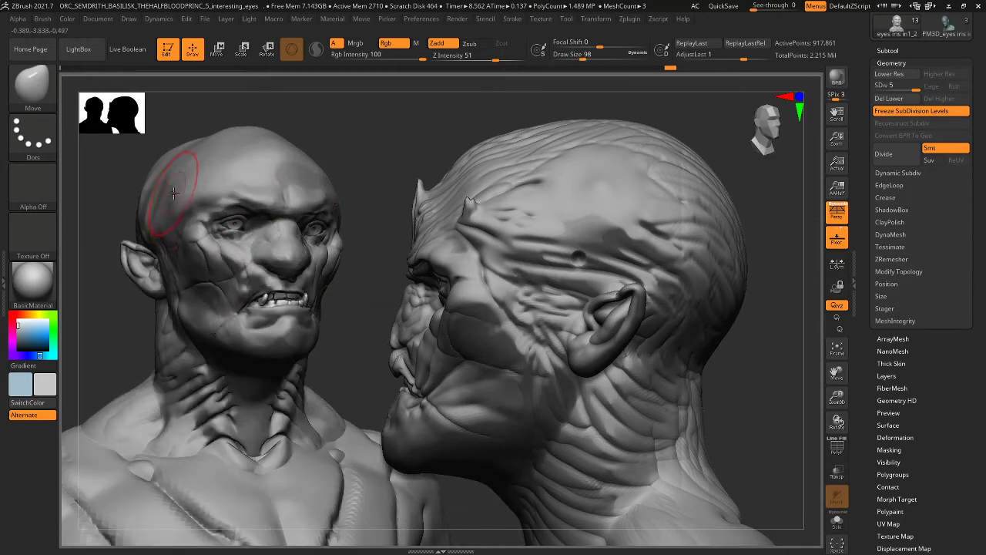
pyautogui.moveTo(183, 204)
pyautogui.mouseDown()
pyautogui.moveTo(200, 204)
pyautogui.moveTo(213, 185)
pyautogui.moveTo(352, 170)
pyautogui.moveTo(389, 135)
pyautogui.moveTo(177, 180)
pyautogui.moveTo(194, 194)
pyautogui.mouseUp()
pyautogui.press('[')
pyautogui.press('[')
pyautogui.press('[')
pyautogui.moveTo(356, 111)
pyautogui.mouseDown()
pyautogui.moveTo(364, 106)
pyautogui.moveTo(343, 102)
pyautogui.mouseUp()
pyautogui.press(']')
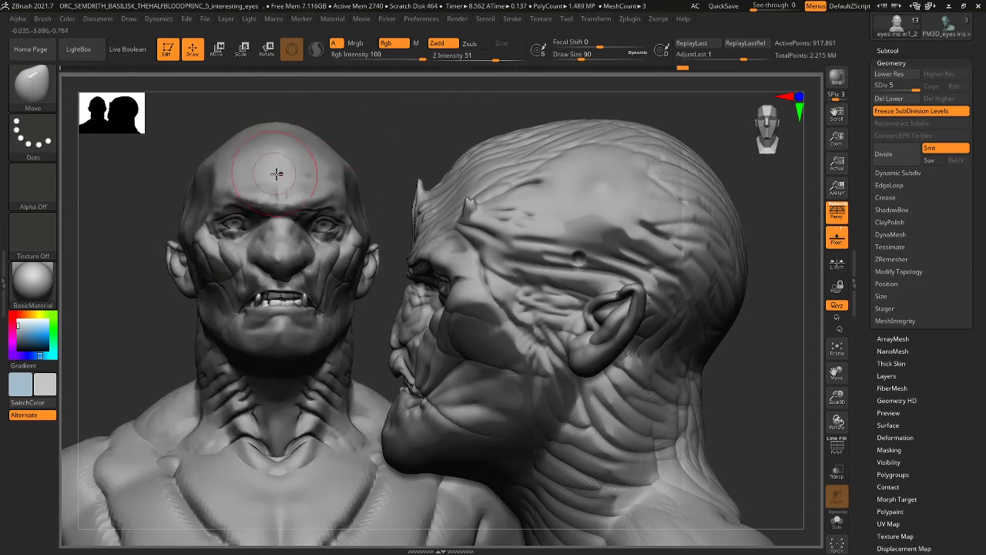
# - Reshape the forehead and crown with Move at a draw size of about 90, and smooth the top of the skull
pyautogui.moveTo(262, 174)
pyautogui.mouseDown()
pyautogui.moveTo(267, 185)
pyautogui.moveTo(266, 165)
pyautogui.moveTo(285, 141)
pyautogui.mouseUp()
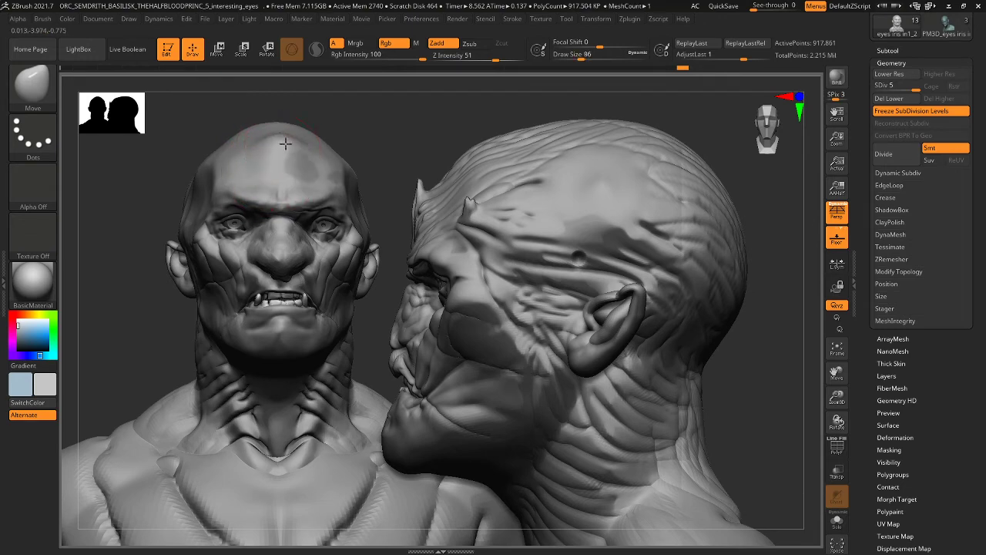
pyautogui.moveTo(343, 127)
pyautogui.mouseDown()
pyautogui.moveTo(308, 169)
pyautogui.moveTo(255, 146)
pyautogui.mouseUp()
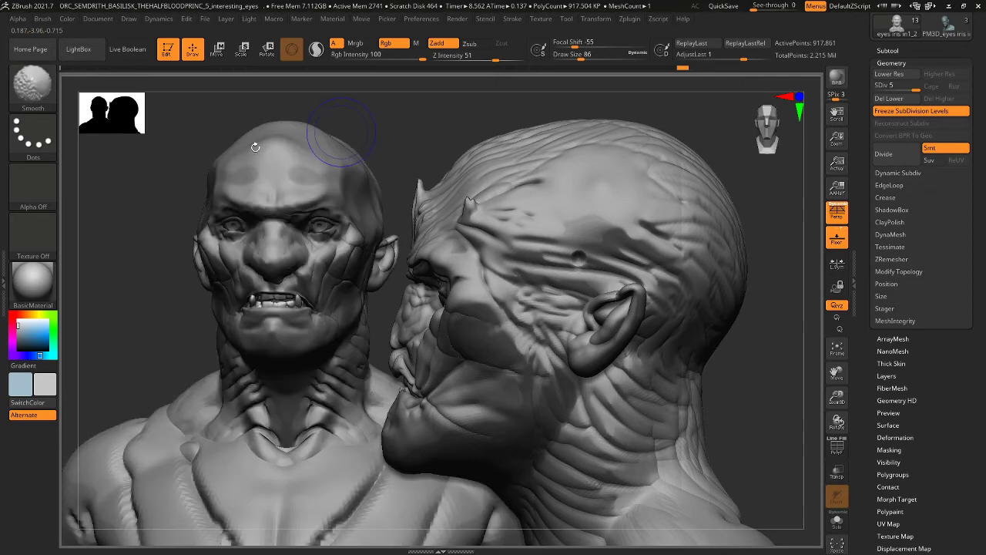
pyautogui.keyDown('shift'); pyautogui.moveTo(256, 146); pyautogui.dragTo(260, 146); pyautogui.keyUp('shift')
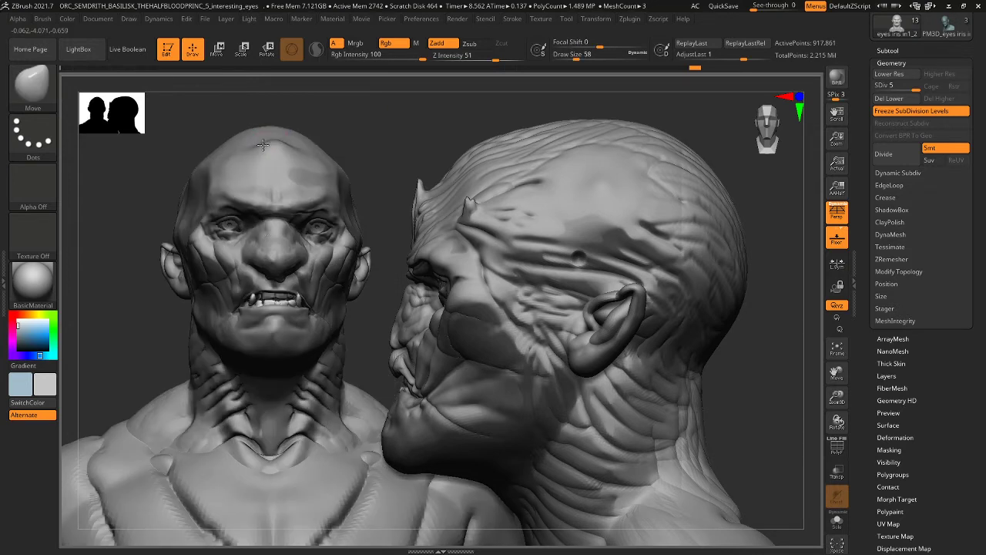
# - Pull out a pointed spike at the centre of the upper forehead and one at each temple with Move, at draw sizes of about 58 and 38
pyautogui.moveTo(263, 145)
pyautogui.mouseDown()
pyautogui.moveTo(274, 132)
pyautogui.moveTo(278, 144)
pyautogui.mouseUp()
pyautogui.press(']')
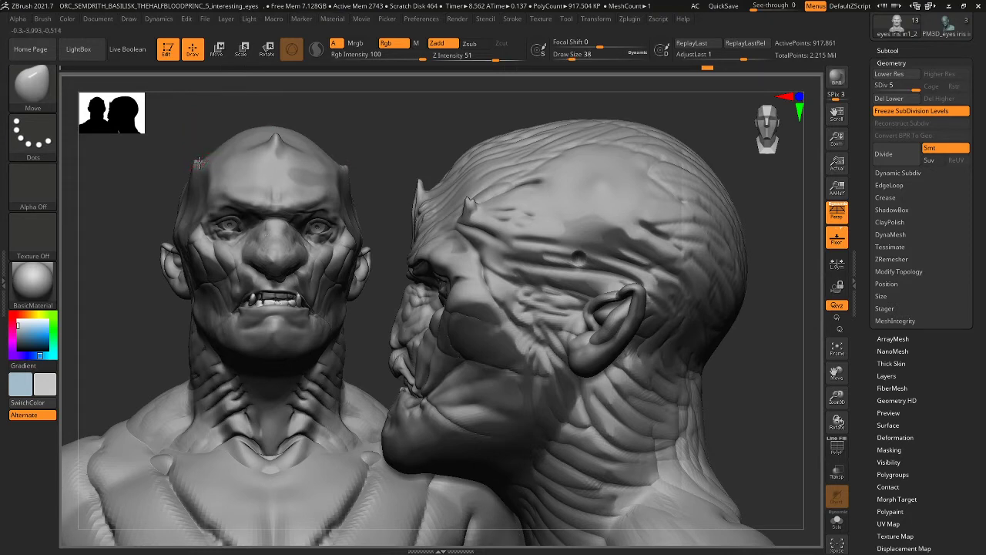
pyautogui.press(']')
pyautogui.press(']')
pyautogui.press(']')
pyautogui.press(']')
# - Pull out a small horn bump above the outer end of each brow with Move at a draw size of about 14
pyautogui.press('[')
pyautogui.press('[')
pyautogui.press('[')
pyautogui.press('[')
pyautogui.press('[')
pyautogui.press('[')
pyautogui.press('[')
pyautogui.press('[')
pyautogui.press('[')
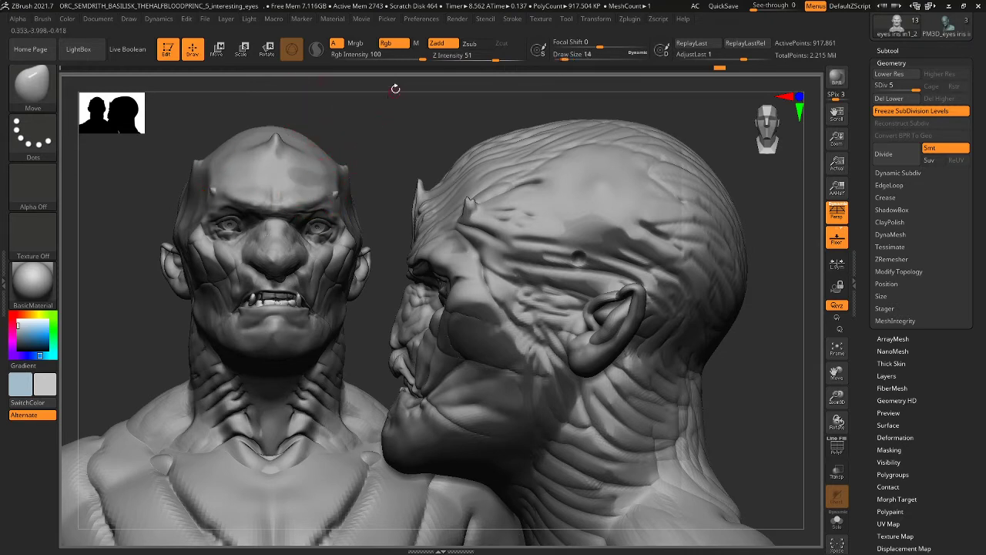
# - Raise small ridges on the lower forehead between the brows with Move at a draw size of about 10
pyautogui.press(']')
pyautogui.press(']')
pyautogui.press('[')
pyautogui.press('[')
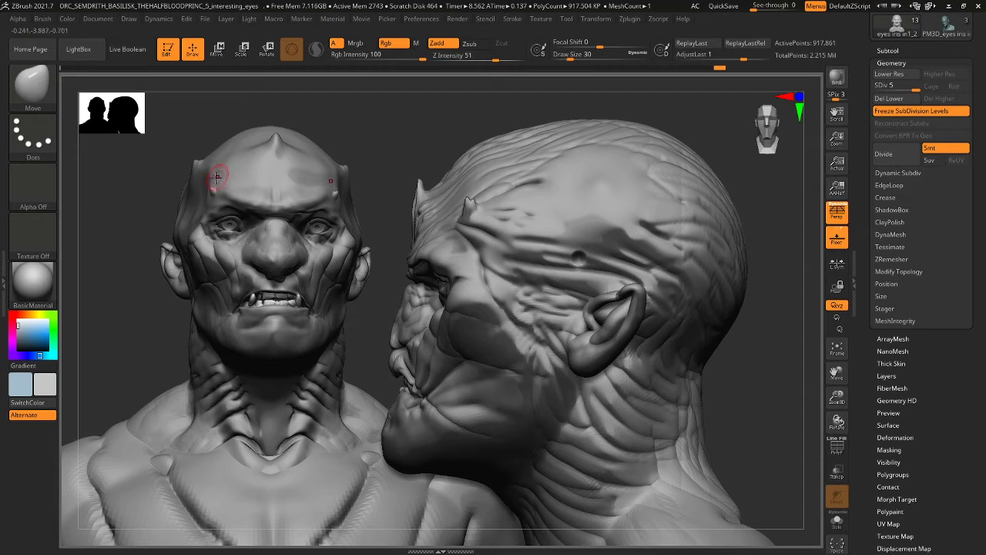
pyautogui.press(']')
pyautogui.press('[')
pyautogui.press(']')
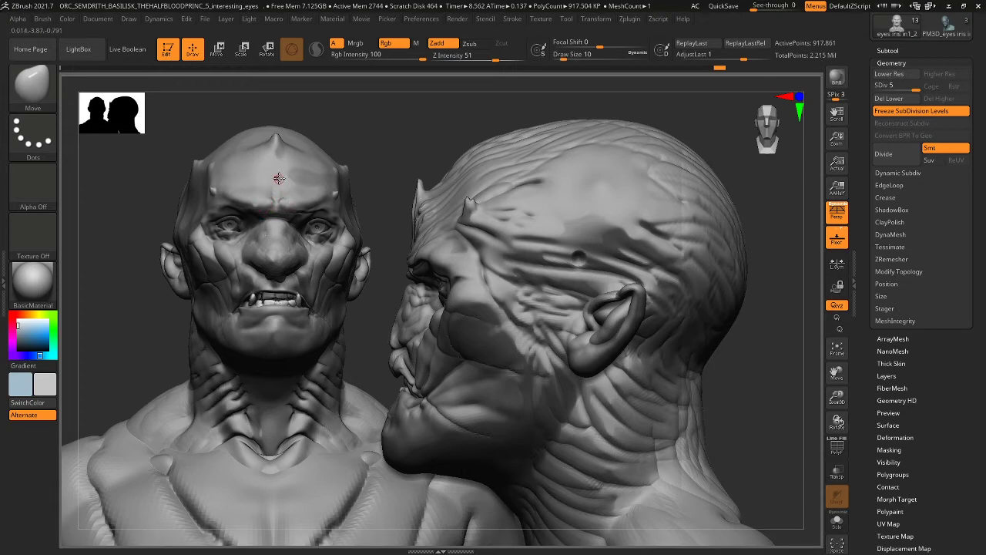
pyautogui.press(']')
pyautogui.press(']')
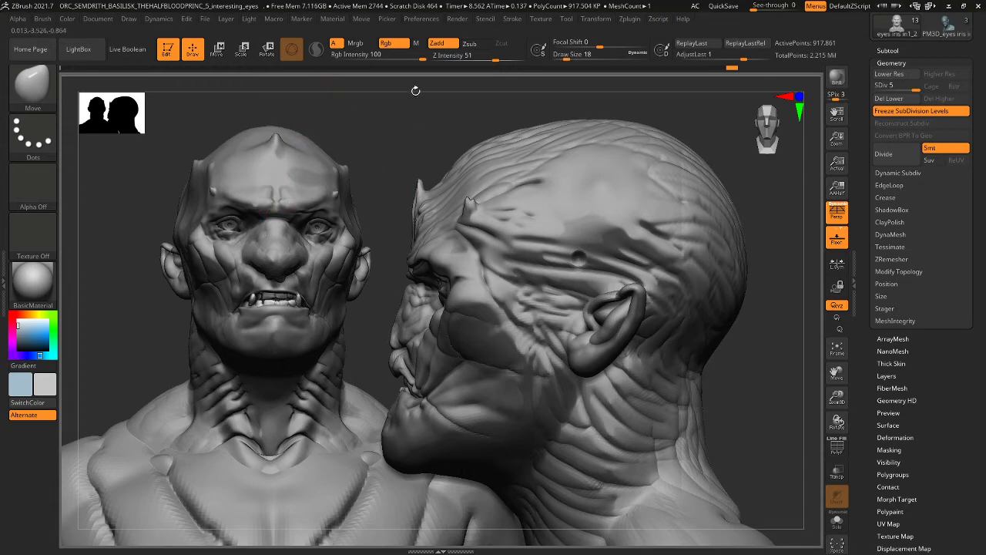
# - Clear the dropped side-view copy of the head from the canvas and frame the whole figure from the front
pyautogui.moveTo(395, 152); pyautogui.dragTo(399, 140)
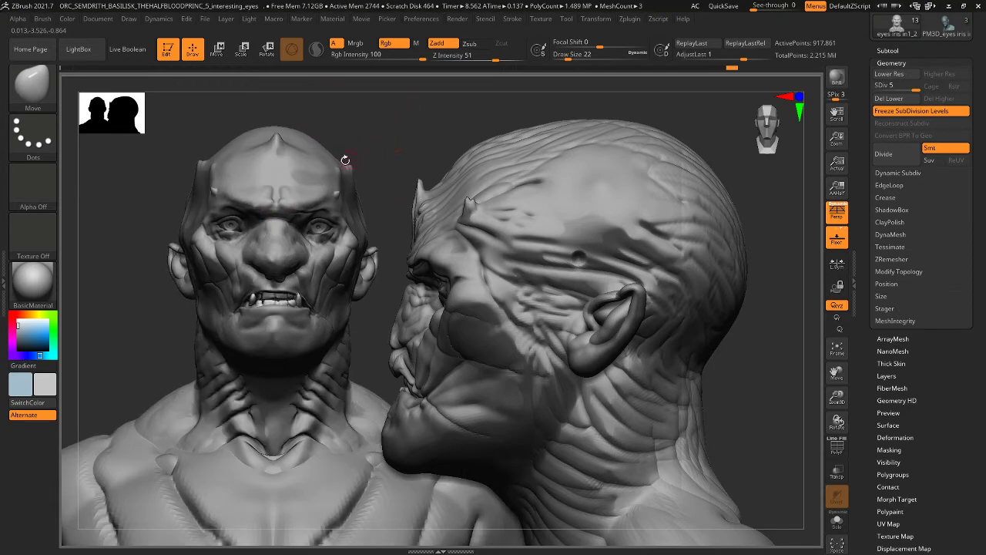
pyautogui.press('super')
pyautogui.press('super')
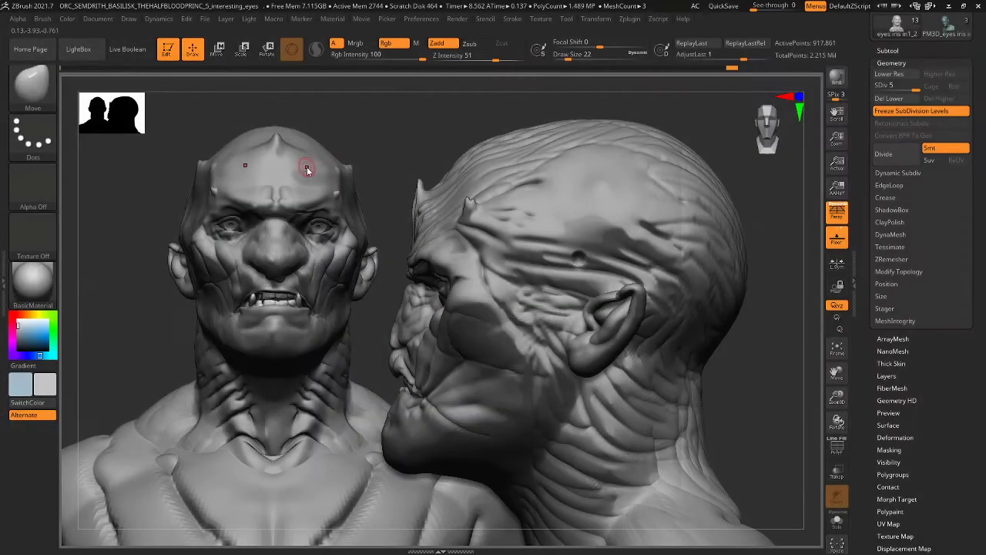
pyautogui.hotkey('ctrl', 'n')
pyautogui.moveTo(562, 188); pyautogui.dragTo(394, 199)
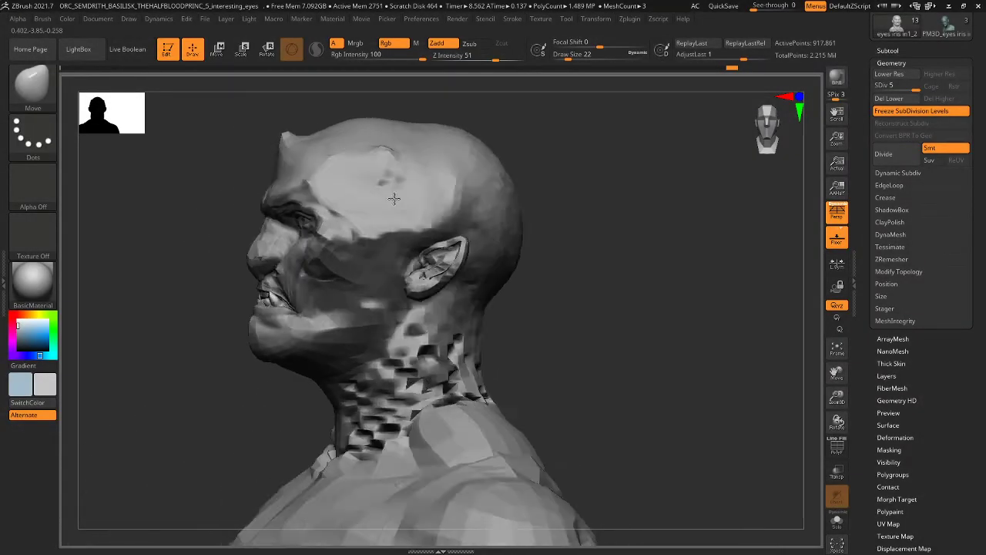
pyautogui.moveTo(551, 295)
pyautogui.keyDown('shift'); pyautogui.mouseDown()
pyautogui.moveTo(505, 300)
pyautogui.moveTo(595, 313)
pyautogui.moveTo(586, 322)
pyautogui.moveTo(603, 293)
pyautogui.moveTo(665, 265)
pyautogui.moveTo(654, 289)
pyautogui.moveTo(628, 255)
pyautogui.moveTo(598, 293)
pyautogui.moveTo(588, 249)
pyautogui.moveTo(573, 257)
pyautogui.mouseUp(); pyautogui.keyUp('shift')
pyautogui.press('f')
pyautogui.keyDown('alt'); pyautogui.moveTo(527, 325); pyautogui.dragTo(519, 236); pyautogui.keyUp('alt')
pyautogui.moveTo(535, 282)
pyautogui.mouseDown()
pyautogui.moveTo(538, 267)
pyautogui.moveTo(569, 282)
pyautogui.moveTo(545, 266)
pyautogui.moveTo(546, 291)
pyautogui.mouseUp()
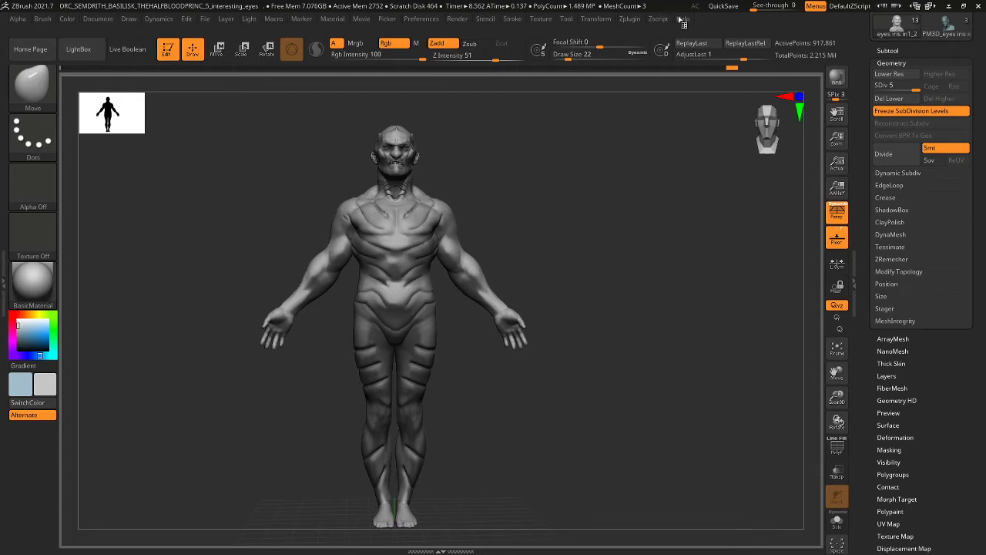
# - Delete the older undo history and quick-save the project
pyautogui.click(190, 20)
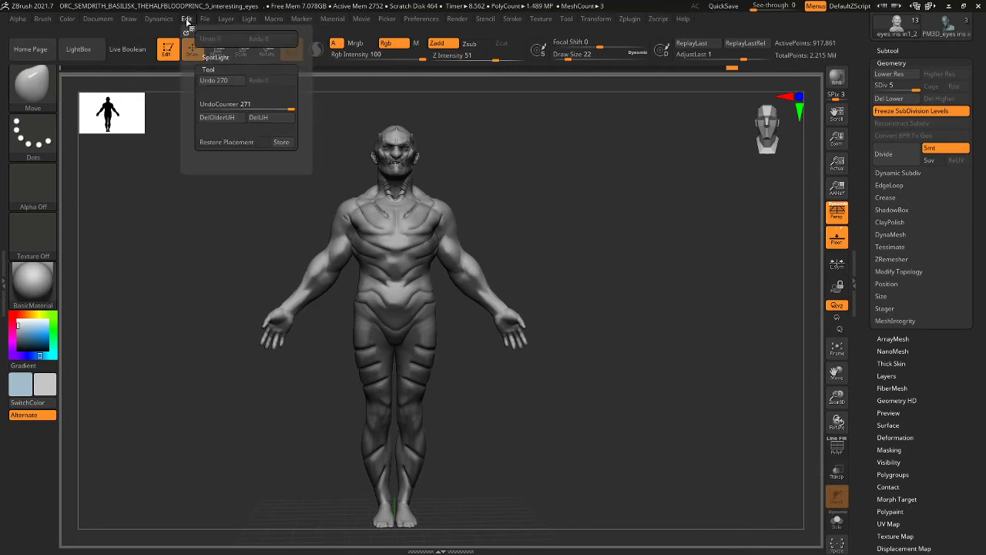
pyautogui.click(219, 128)
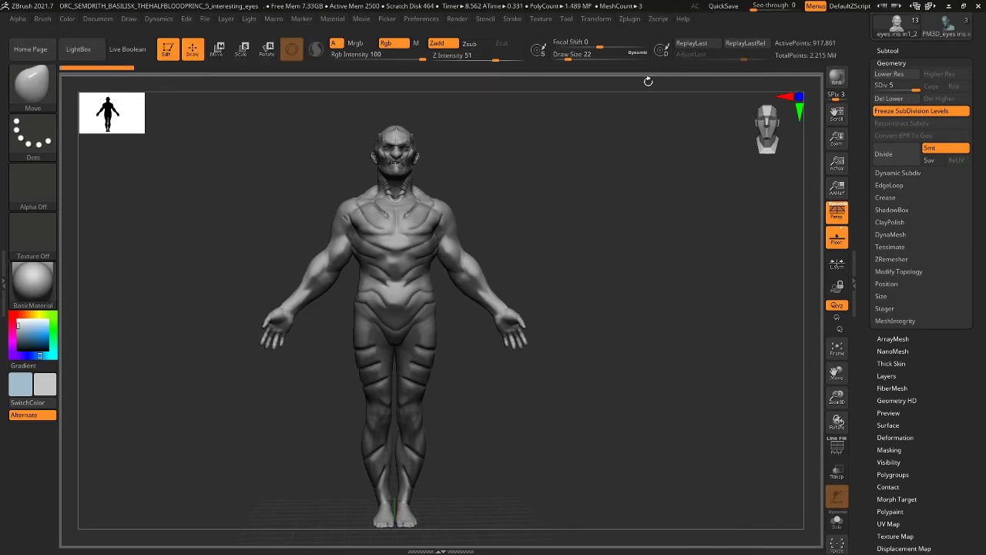
pyautogui.click(740, 6)
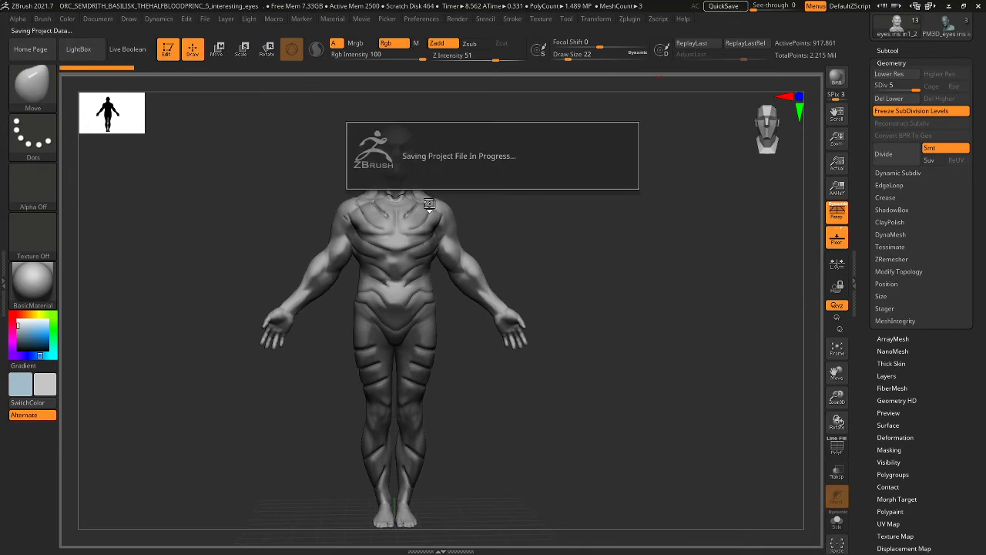
# - Switch to OBS to check the recording, and return to ZBrush
pyautogui.press('super')
pyautogui.click(442, 545)
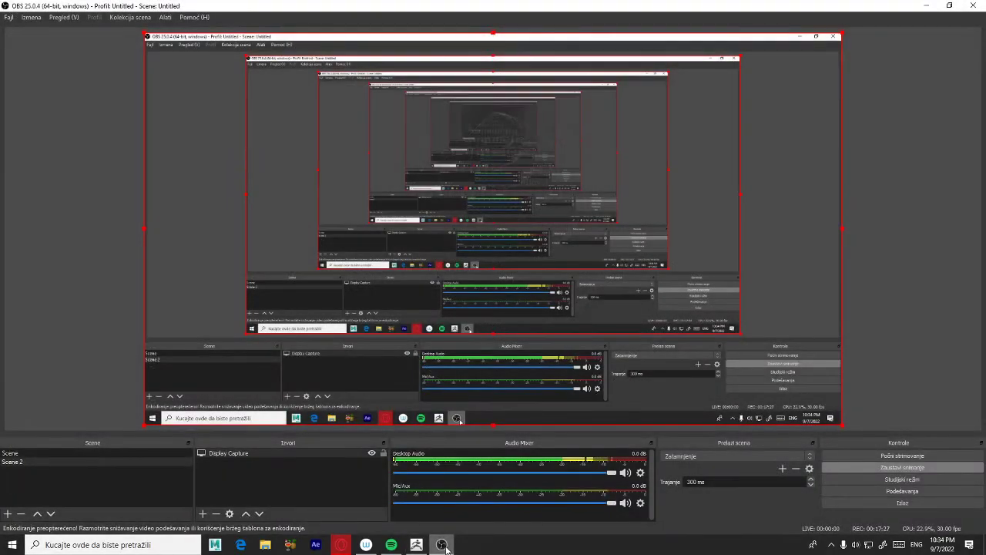
pyautogui.click(442, 544)
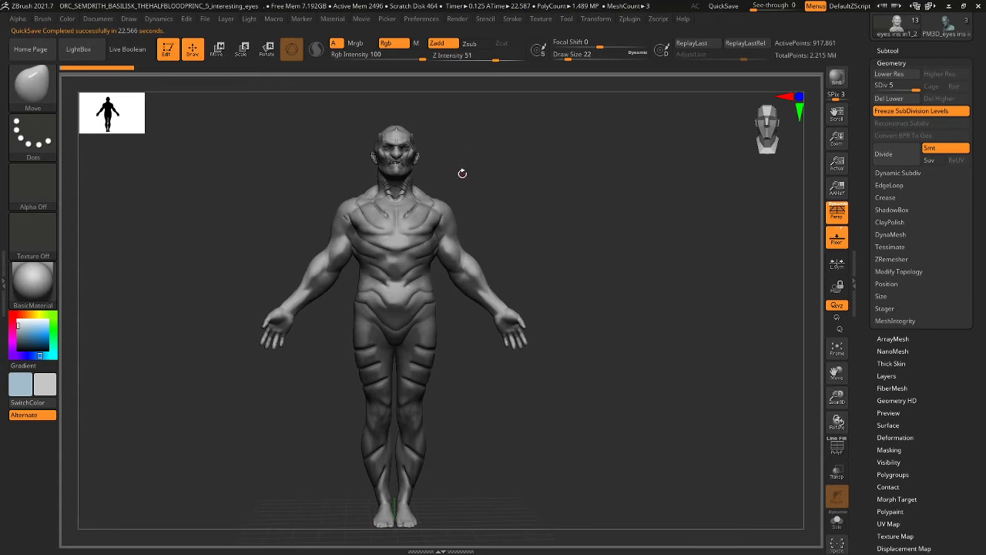
# - Try to widen the nose with Move at a draw size of about 138, and undo the stroke
pyautogui.moveTo(463, 174)
pyautogui.mouseDown()
pyautogui.moveTo(477, 186)
pyautogui.moveTo(491, 170)
pyautogui.moveTo(490, 214)
pyautogui.moveTo(568, 311)
pyautogui.moveTo(582, 259)
pyautogui.mouseUp()
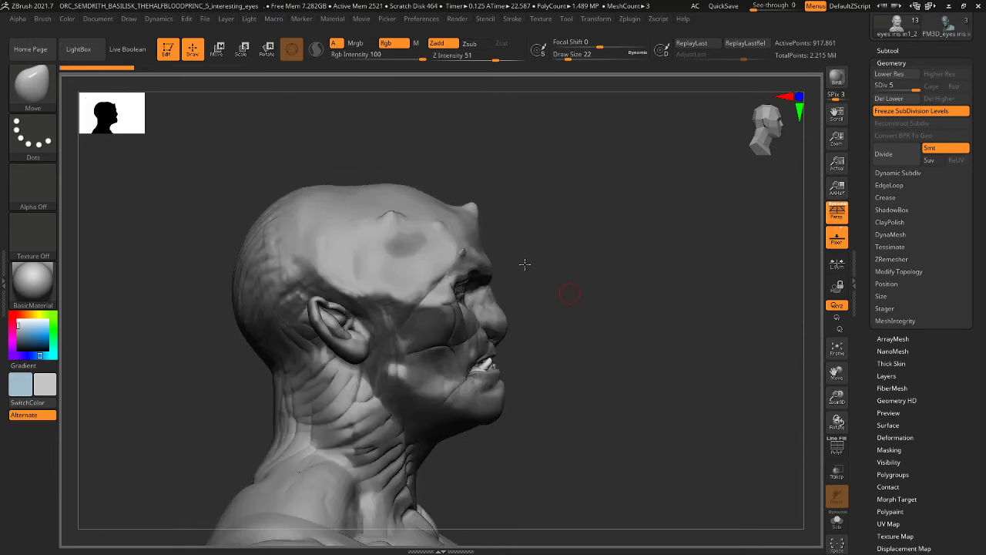
pyautogui.moveTo(524, 264); pyautogui.dragTo(532, 174)
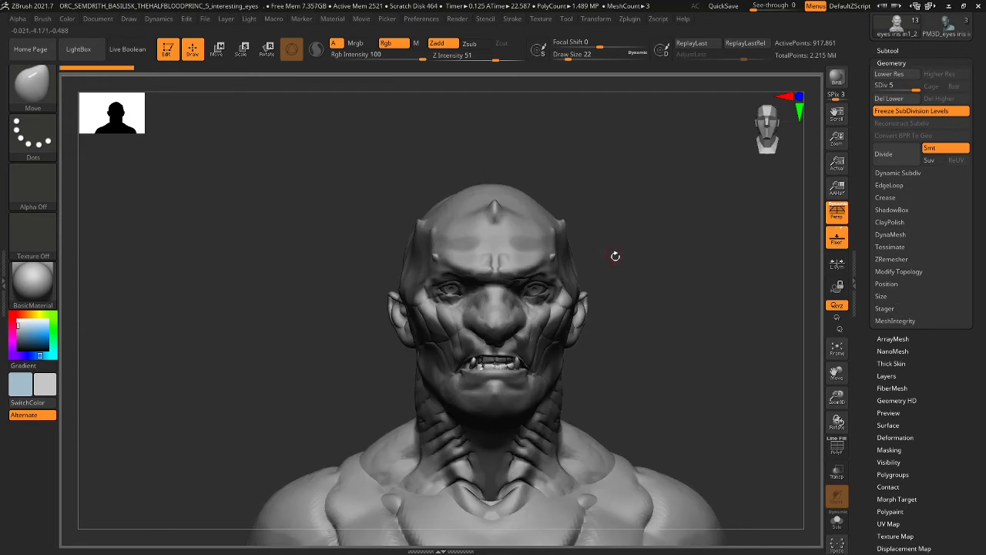
pyautogui.moveTo(615, 256); pyautogui.dragTo(610, 250)
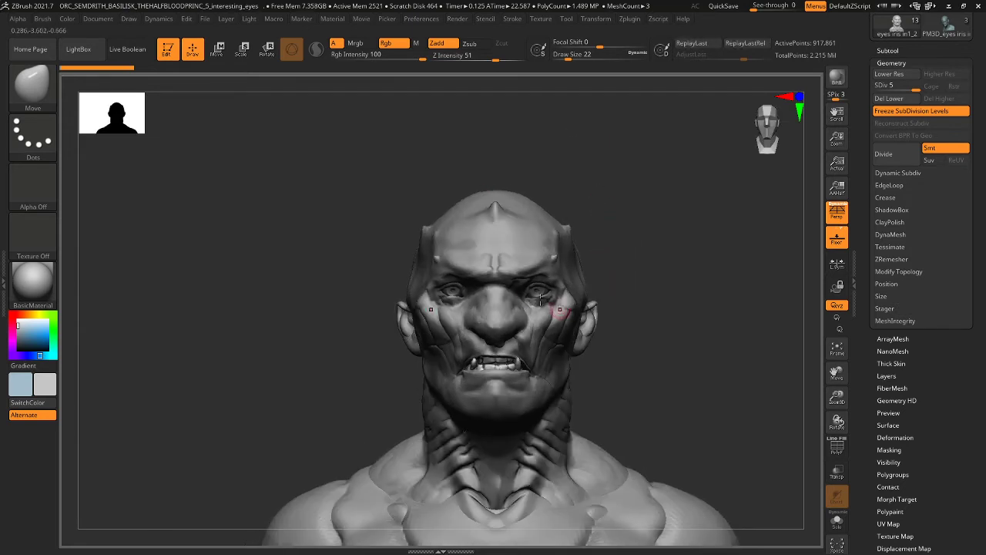
pyautogui.moveTo(568, 57); pyautogui.dragTo(581, 57)
pyautogui.press(']')
pyautogui.press(']')
pyautogui.press(']')
pyautogui.moveTo(474, 329); pyautogui.dragTo(466, 331)
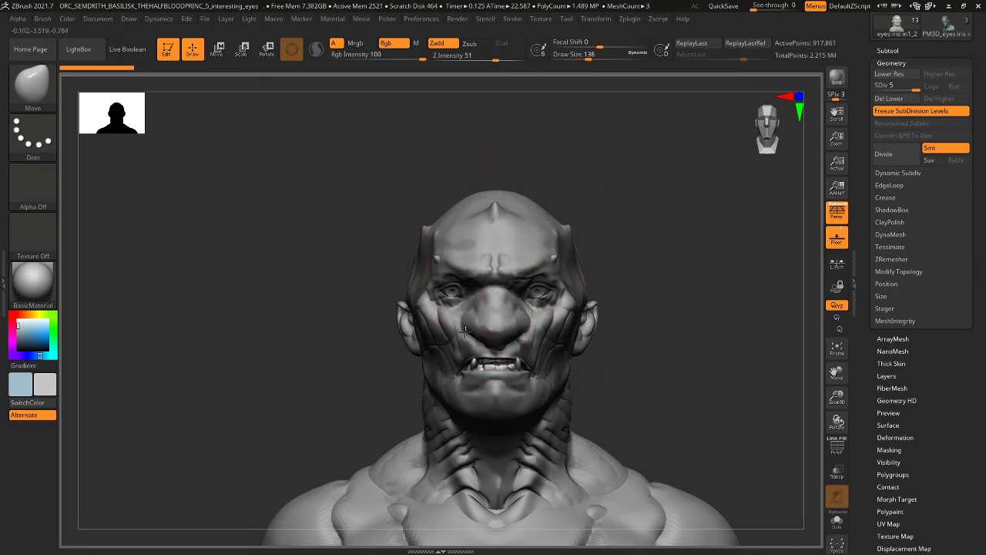
pyautogui.press('[')
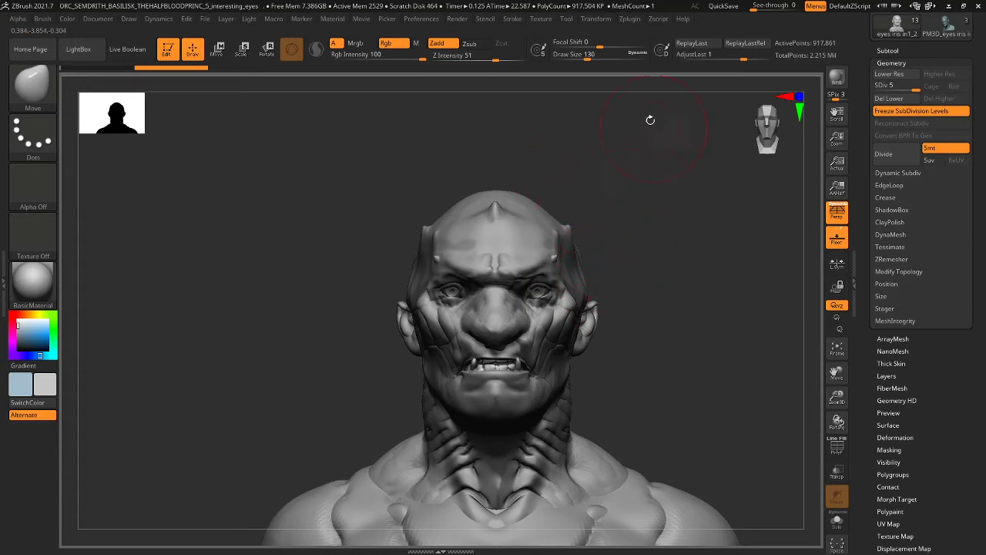
pyautogui.hotkey('ctrl', 'z')
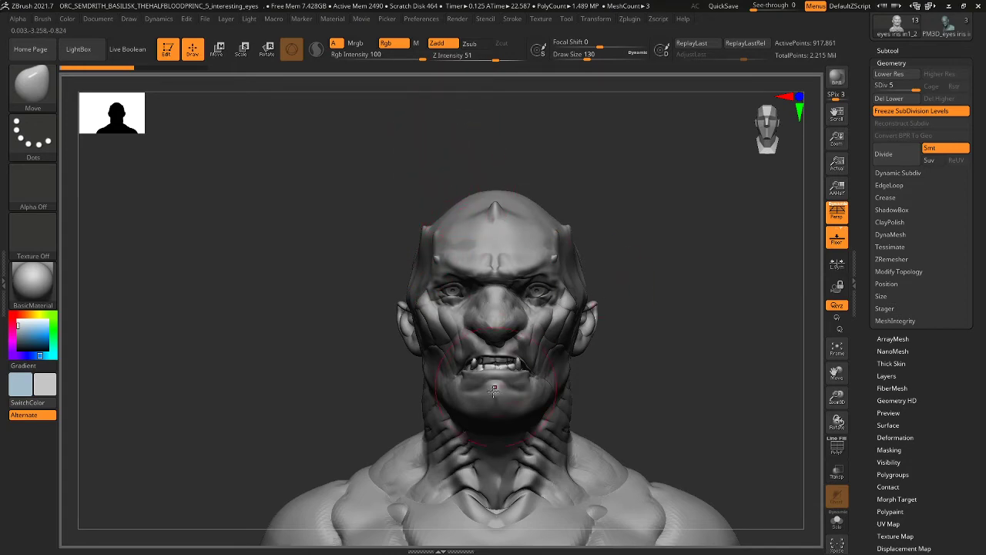
# - Try to widen the jaw with Move at a draw size of 130, and undo it
pyautogui.moveTo(656, 357)
pyautogui.mouseDown()
pyautogui.moveTo(683, 346)
pyautogui.moveTo(701, 355)
pyautogui.moveTo(635, 378)
pyautogui.moveTo(488, 378)
pyautogui.moveTo(574, 370)
pyautogui.moveTo(670, 301)
pyautogui.moveTo(704, 388)
pyautogui.moveTo(656, 382)
pyautogui.moveTo(609, 357)
pyautogui.mouseUp()
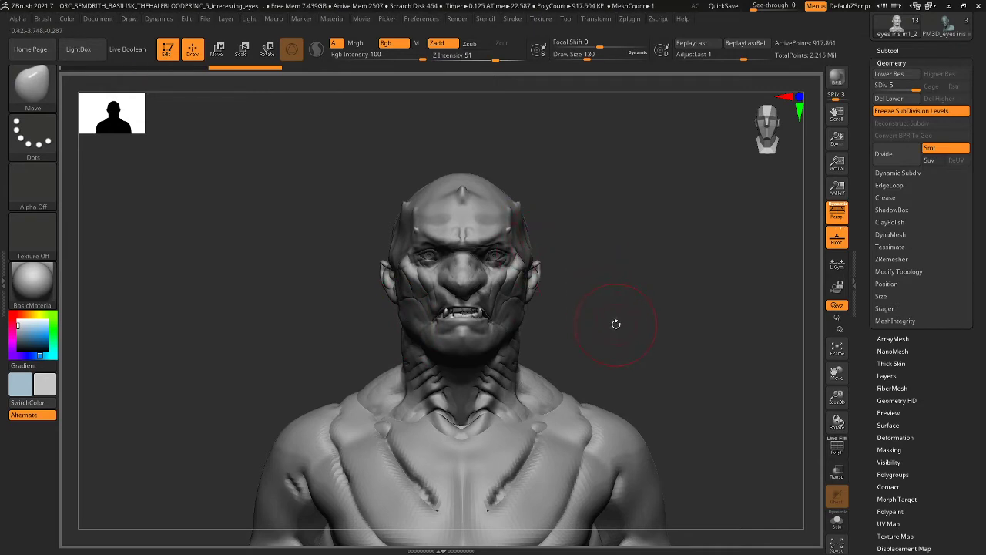
pyautogui.moveTo(613, 324); pyautogui.dragTo(559, 324)
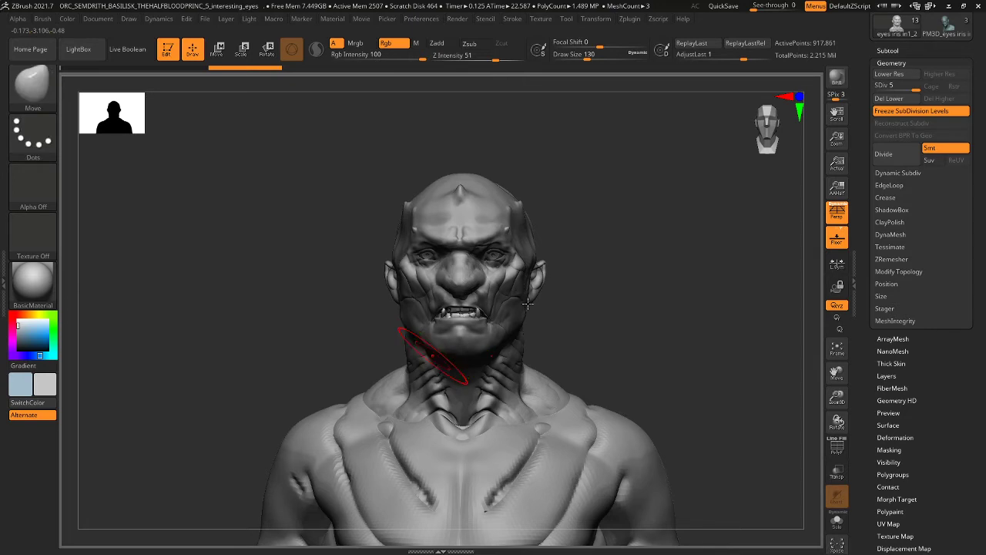
pyautogui.press('ctrl')
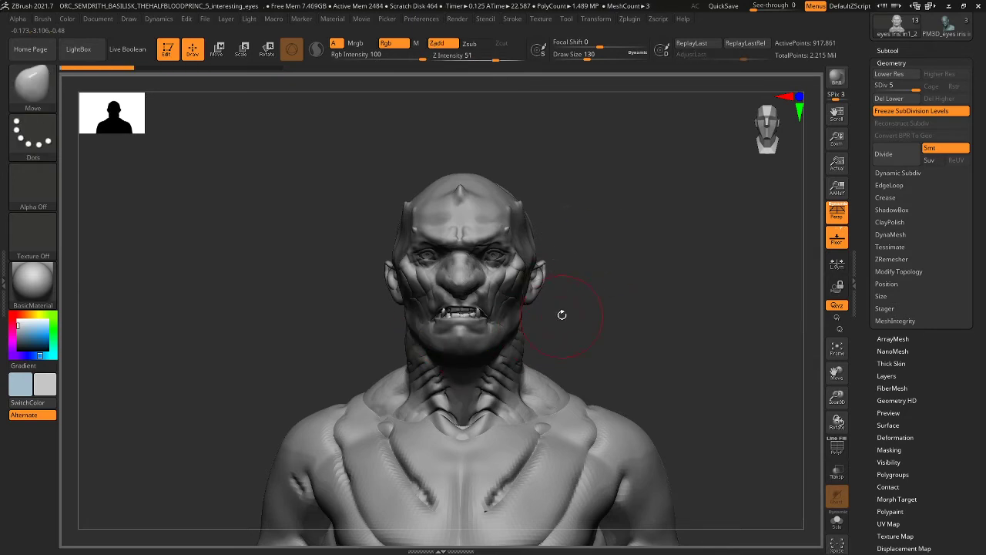
# - Reshape the sides and underside of the jaw below the ears with Move at a draw size of 130
pyautogui.moveTo(576, 318)
pyautogui.mouseDown()
pyautogui.moveTo(599, 314)
pyautogui.moveTo(470, 326)
pyautogui.moveTo(486, 324)
pyautogui.mouseUp()
pyautogui.moveTo(387, 330); pyautogui.dragTo(390, 330)
pyautogui.moveTo(461, 324); pyautogui.dragTo(583, 323)
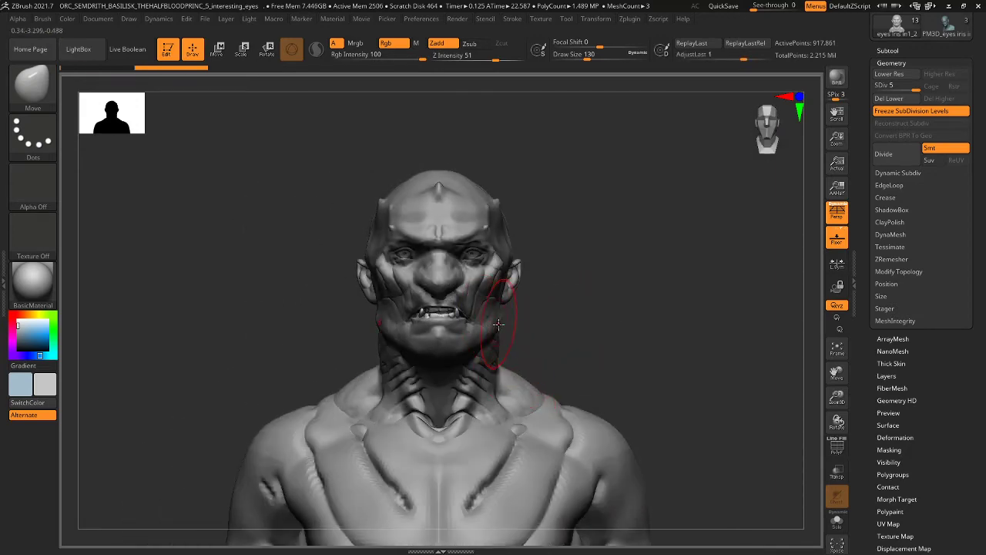
pyautogui.moveTo(523, 351)
pyautogui.mouseDown()
pyautogui.moveTo(570, 330)
pyautogui.moveTo(559, 321)
pyautogui.moveTo(556, 331)
pyautogui.moveTo(560, 291)
pyautogui.mouseUp()
pyautogui.moveTo(464, 334); pyautogui.dragTo(483, 337)
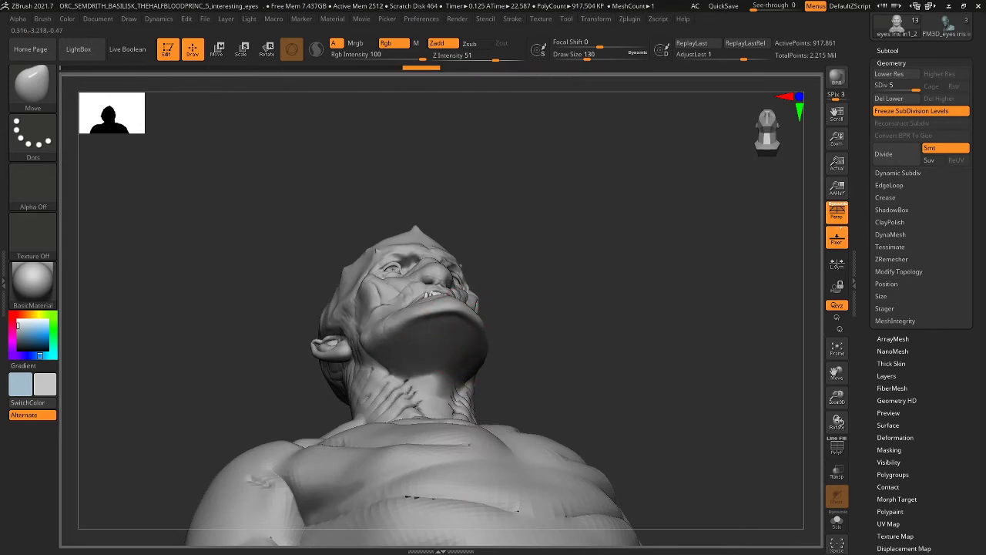
# - Adjust the chin and jawline profile and the sides of the neck with Move at a draw size of 130
pyautogui.moveTo(569, 336)
pyautogui.mouseDown()
pyautogui.moveTo(558, 386)
pyautogui.moveTo(570, 360)
pyautogui.moveTo(634, 359)
pyautogui.mouseUp()
pyautogui.moveTo(548, 375); pyautogui.dragTo(554, 371)
pyautogui.moveTo(602, 349)
pyautogui.mouseDown()
pyautogui.moveTo(678, 322)
pyautogui.moveTo(632, 317)
pyautogui.mouseUp()
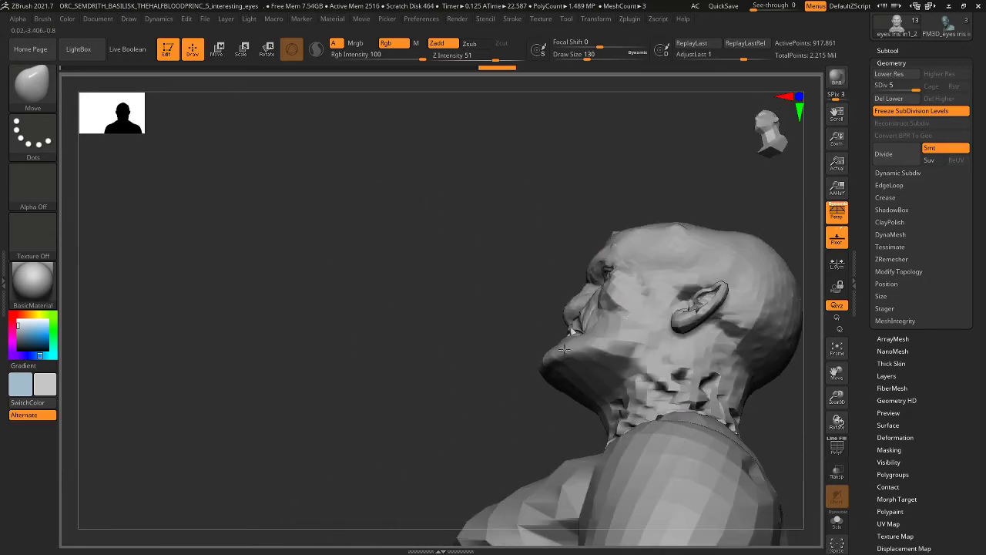
pyautogui.moveTo(565, 349)
pyautogui.mouseDown()
pyautogui.moveTo(572, 385)
pyautogui.moveTo(594, 389)
pyautogui.mouseUp()
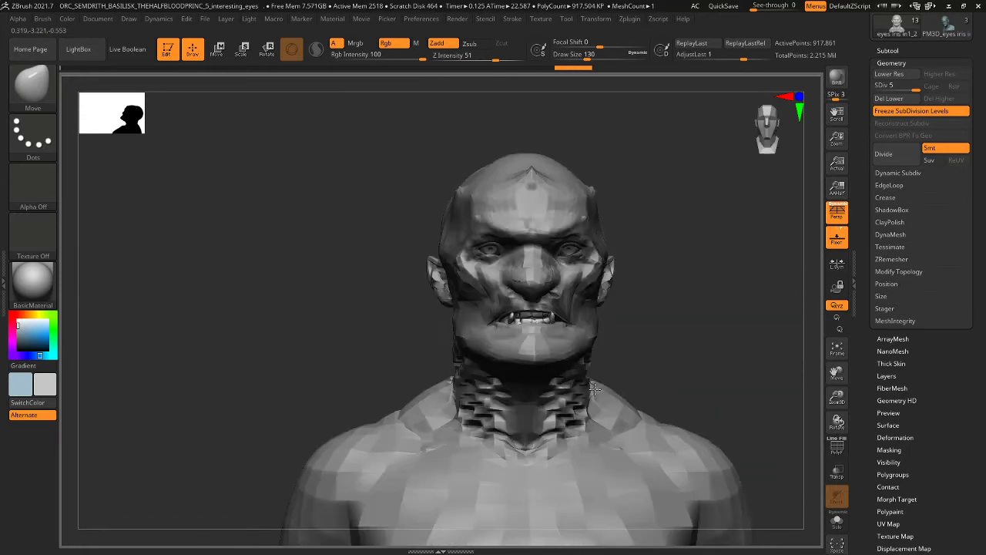
# - Refine the front and lower edge of the chin with Move at draw sizes of about 50 to 58
pyautogui.moveTo(623, 297); pyautogui.dragTo(624, 285)
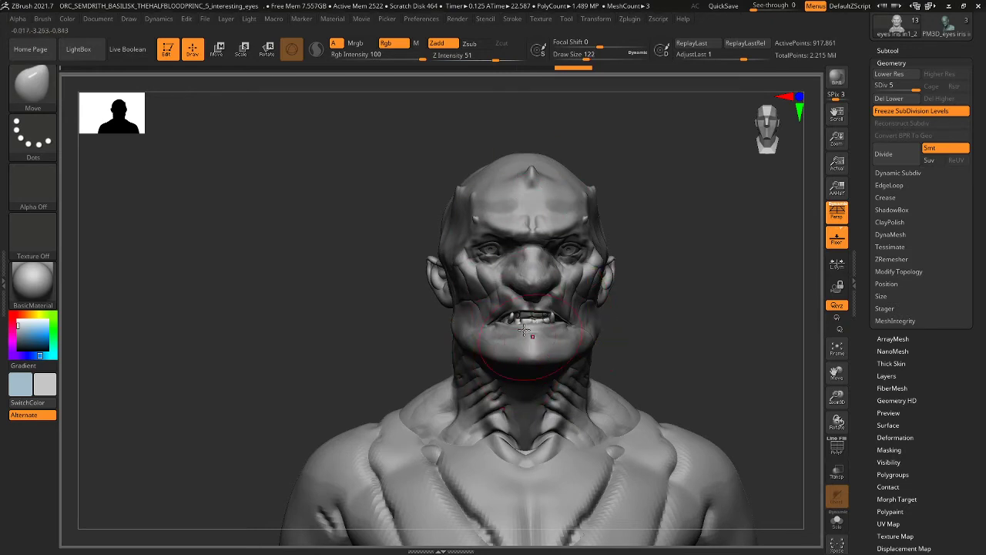
pyautogui.press('[')
pyautogui.press(']')
pyautogui.press(']')
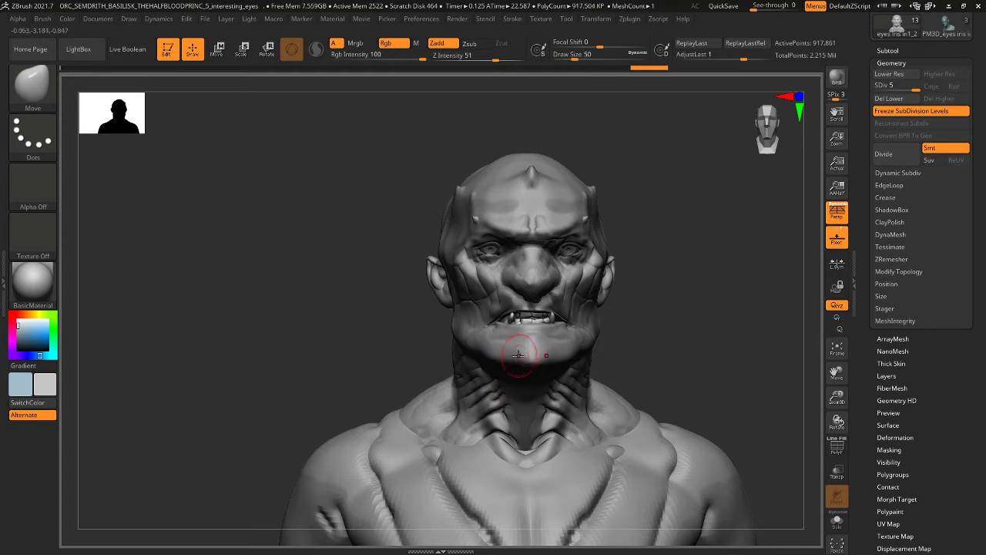
pyautogui.press('[')
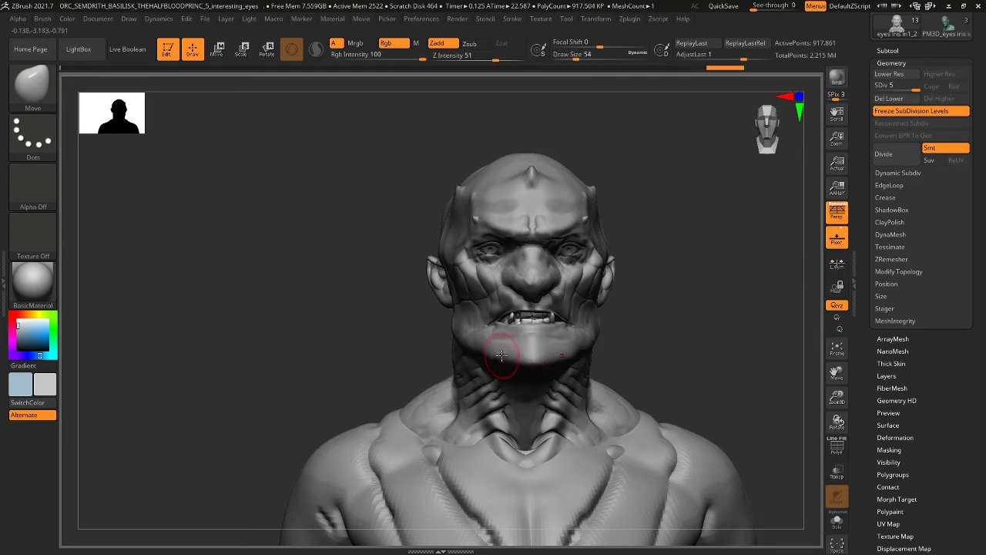
pyautogui.press(']')
pyautogui.press(']')
pyautogui.moveTo(595, 335)
pyautogui.mouseDown()
pyautogui.moveTo(689, 299)
pyautogui.moveTo(636, 316)
pyautogui.moveTo(540, 300)
pyautogui.mouseUp()
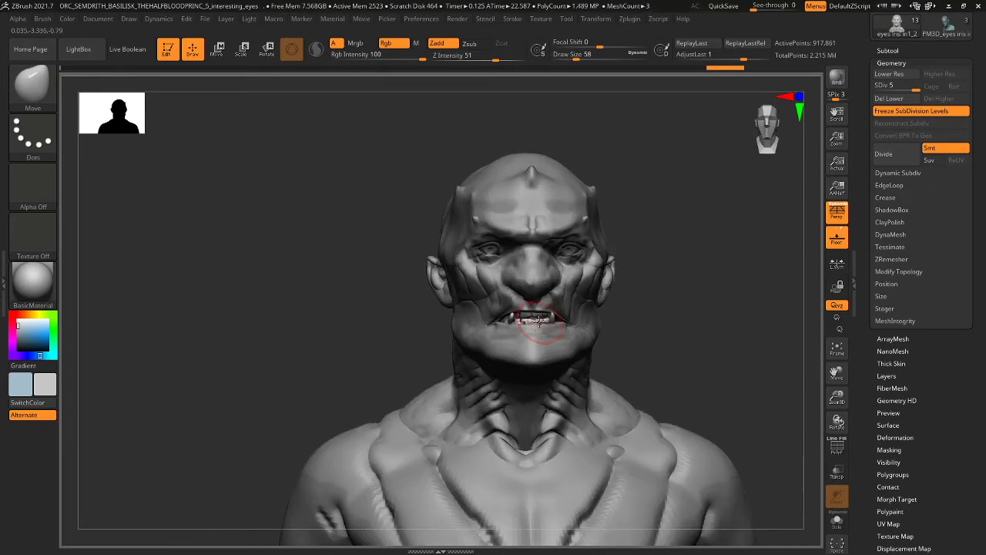
# - Adjust the area around the mouth and lower lip with Move at draw sizes of 50 and 78
pyautogui.press('[')
pyautogui.press('[')
pyautogui.press(']')
pyautogui.press(']')
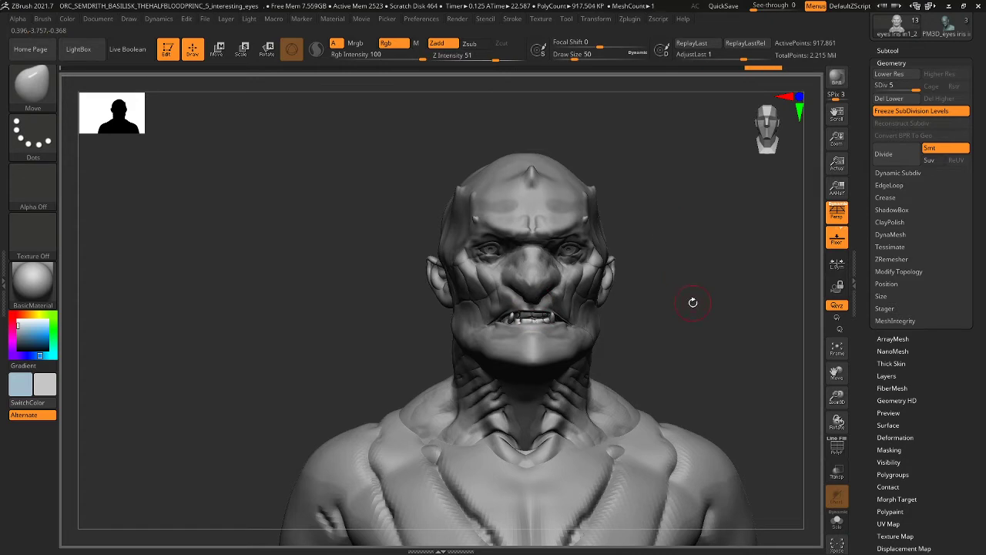
pyautogui.moveTo(694, 297); pyautogui.dragTo(518, 300)
pyautogui.press(']')
pyautogui.press(']')
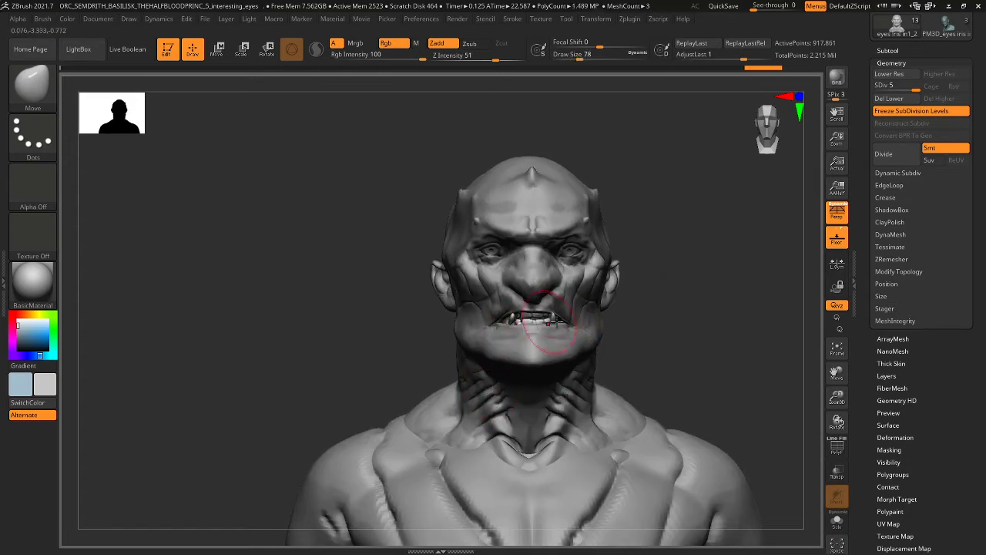
pyautogui.moveTo(706, 332)
pyautogui.mouseDown()
pyautogui.moveTo(701, 341)
pyautogui.moveTo(618, 326)
pyautogui.mouseUp()
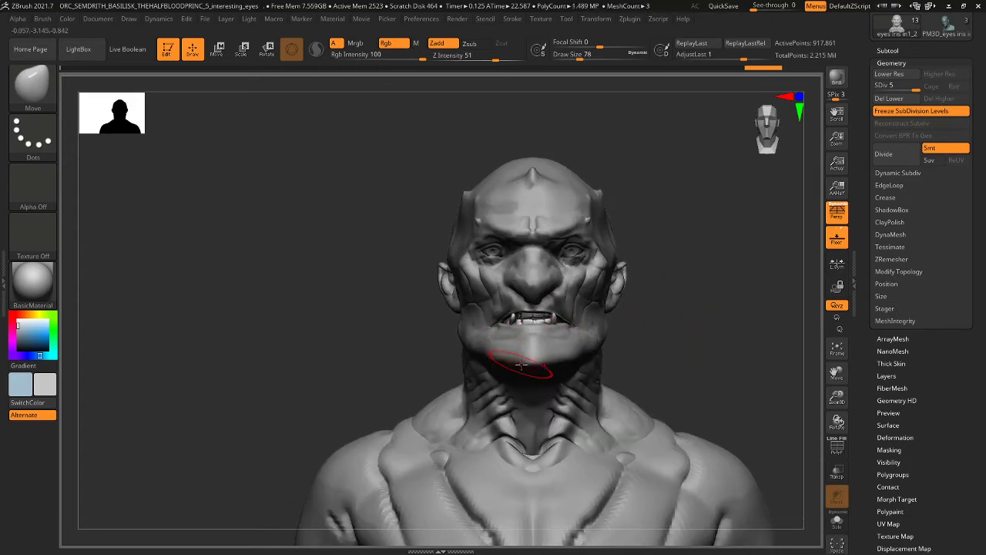
# - Reshape the chin and its underside with Move at draw sizes from 78 to 94, checking the proportions against the whole torso
pyautogui.press(']')
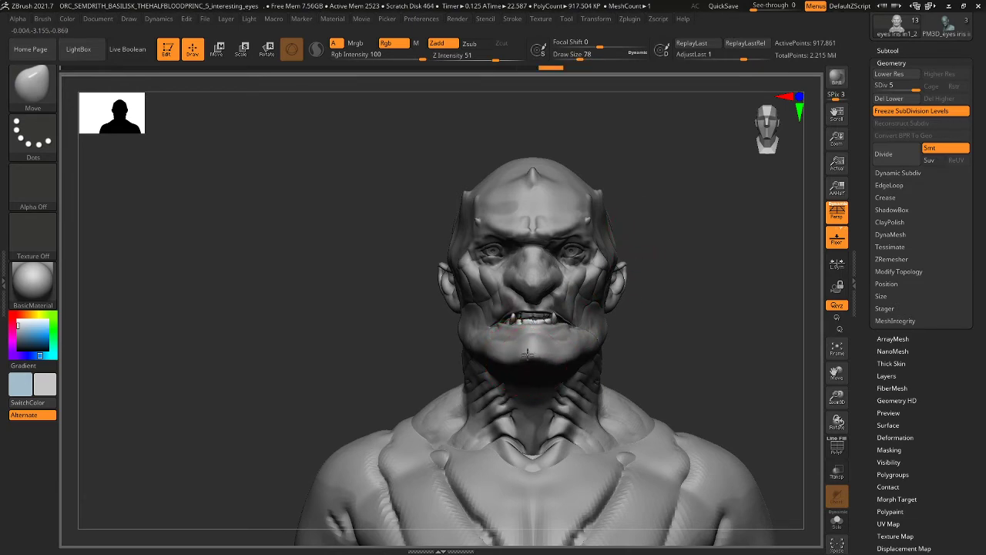
pyautogui.press(']')
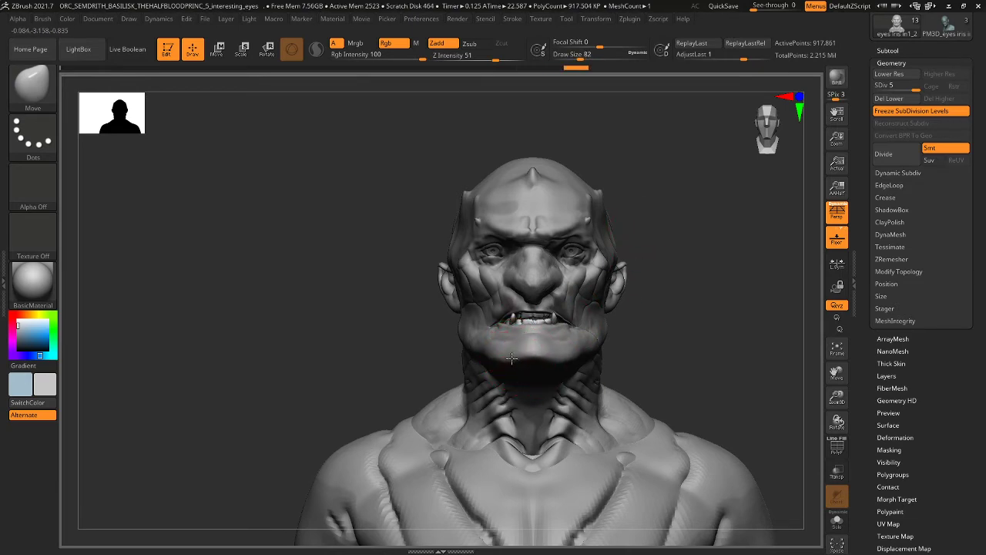
pyautogui.press(']')
pyautogui.moveTo(678, 344)
pyautogui.mouseDown()
pyautogui.moveTo(689, 337)
pyautogui.moveTo(661, 331)
pyautogui.moveTo(672, 319)
pyautogui.moveTo(698, 332)
pyautogui.moveTo(663, 239)
pyautogui.mouseUp()
pyautogui.keyDown('alt'); pyautogui.moveTo(678, 369); pyautogui.dragTo(660, 330); pyautogui.keyUp('alt')
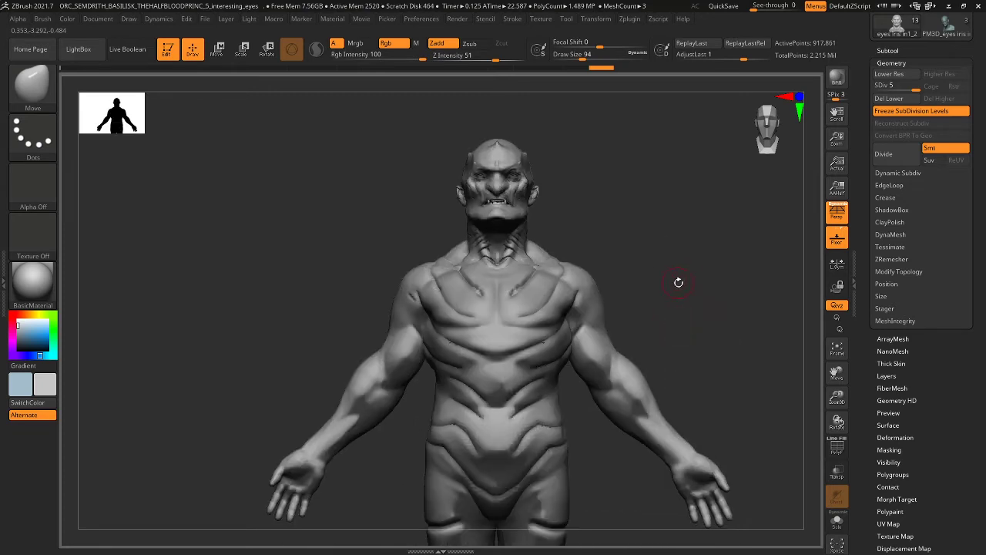
pyautogui.keyDown('alt'); pyautogui.moveTo(676, 238); pyautogui.dragTo(671, 246); pyautogui.keyUp('alt')
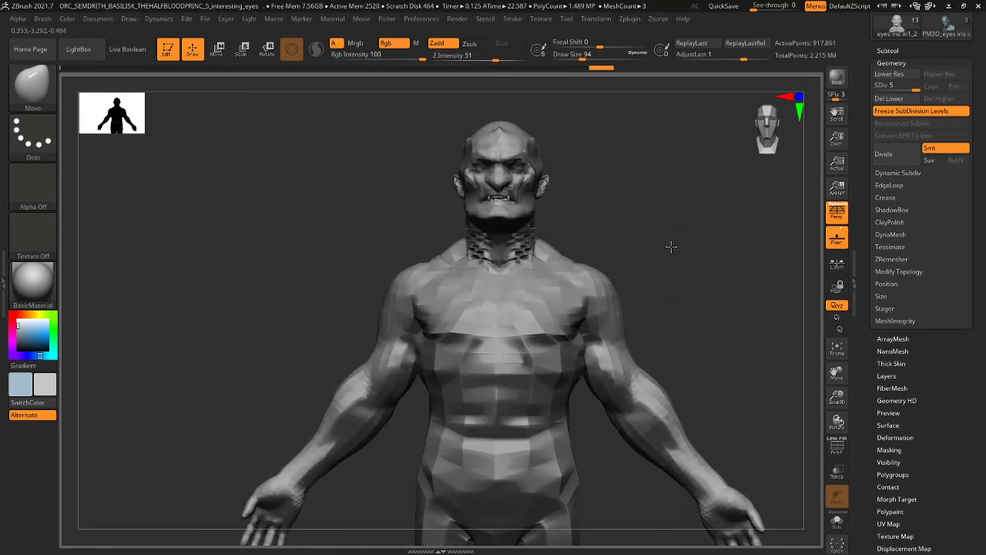
pyautogui.moveTo(498, 207); pyautogui.dragTo(496, 215)
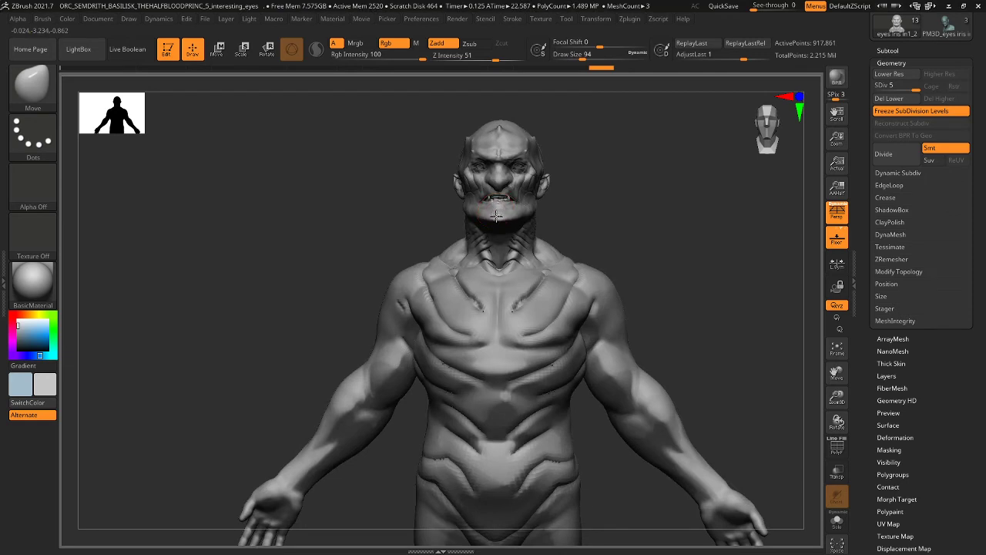
# - Reshape the side of the orc's jaw symmetrically with the Move brush at draw size 126
pyautogui.moveTo(635, 204); pyautogui.dragTo(623, 244)
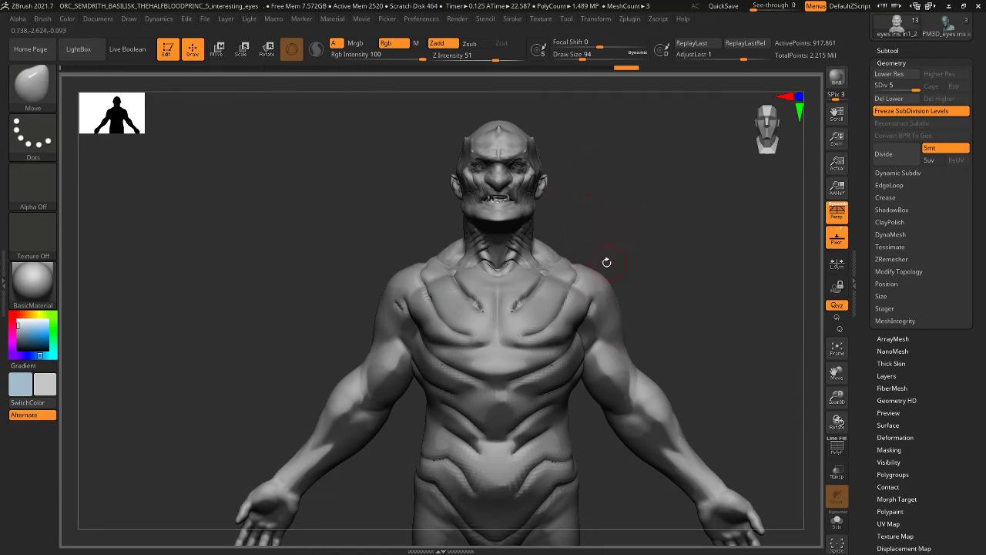
pyautogui.moveTo(608, 205)
pyautogui.mouseDown()
pyautogui.moveTo(608, 223)
pyautogui.moveTo(609, 190)
pyautogui.mouseUp()
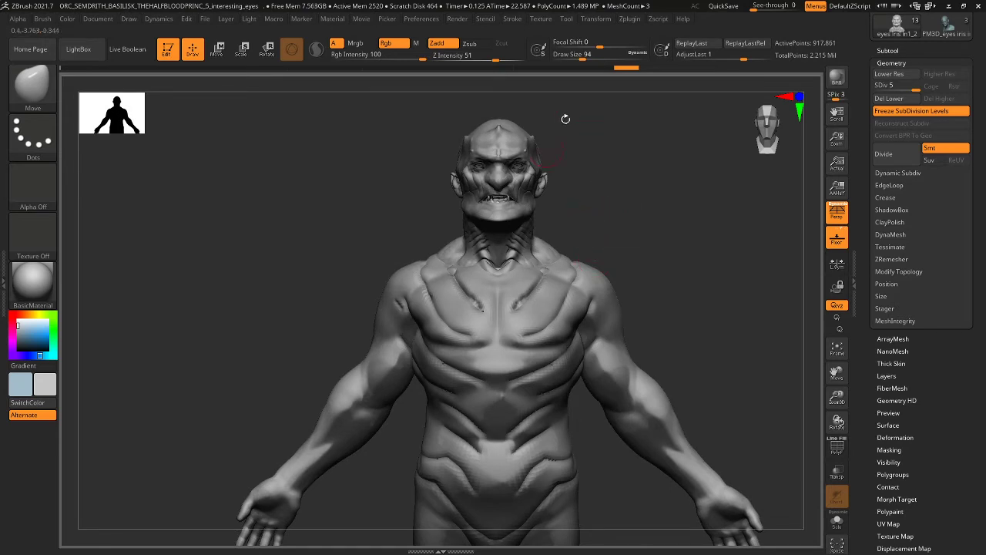
pyautogui.press(']')
pyautogui.moveTo(534, 211); pyautogui.dragTo(529, 215)
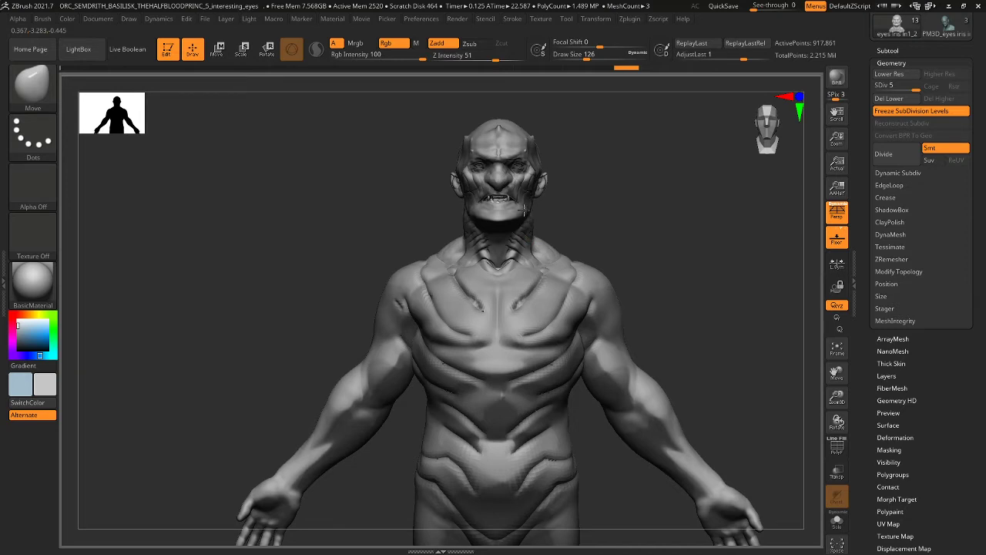
pyautogui.moveTo(607, 190)
pyautogui.mouseDown()
pyautogui.moveTo(618, 201)
pyautogui.moveTo(605, 211)
pyautogui.moveTo(600, 185)
pyautogui.moveTo(618, 189)
pyautogui.moveTo(513, 218)
pyautogui.mouseUp()
pyautogui.press('ctrl')
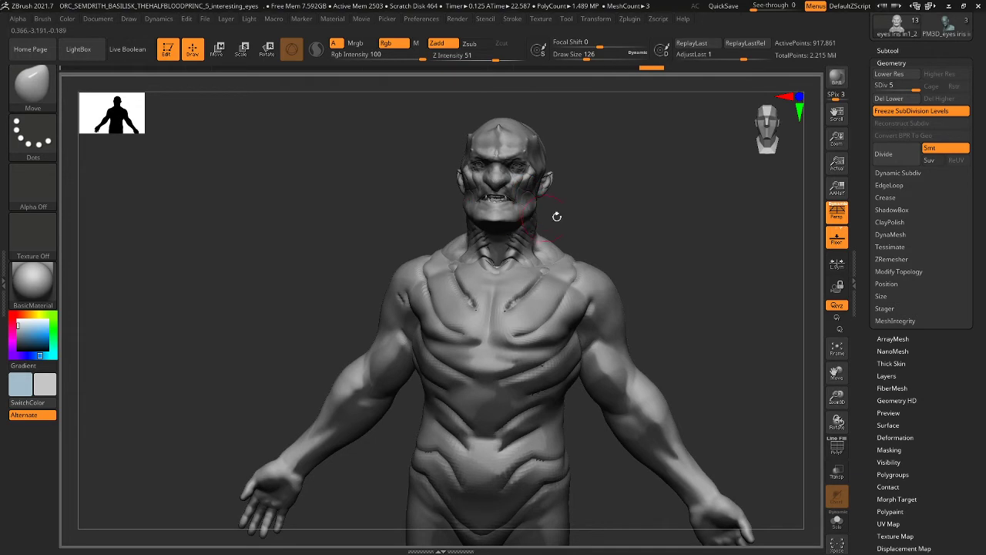
# - Compare the head at lower and higher subdivision levels and before and after the last edit
pyautogui.hotkey('shift', 'd')
pyautogui.press('d')
pyautogui.hotkey('shift', 'd')
pyautogui.press('d')
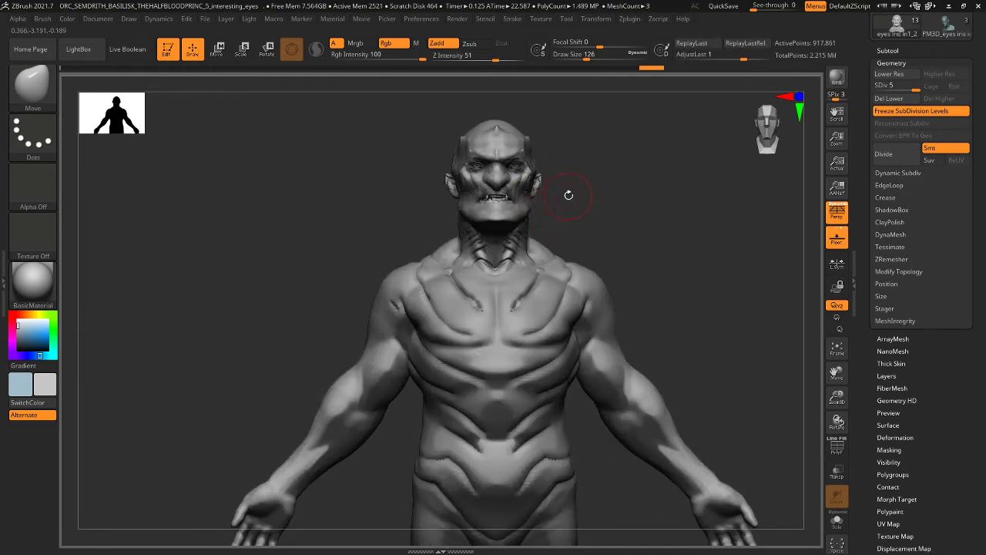
pyautogui.hotkey('shift', 'd')
pyautogui.moveTo(572, 215)
pyautogui.mouseDown()
pyautogui.moveTo(599, 184)
pyautogui.moveTo(577, 205)
pyautogui.moveTo(569, 242)
pyautogui.mouseUp()
pyautogui.press('d')
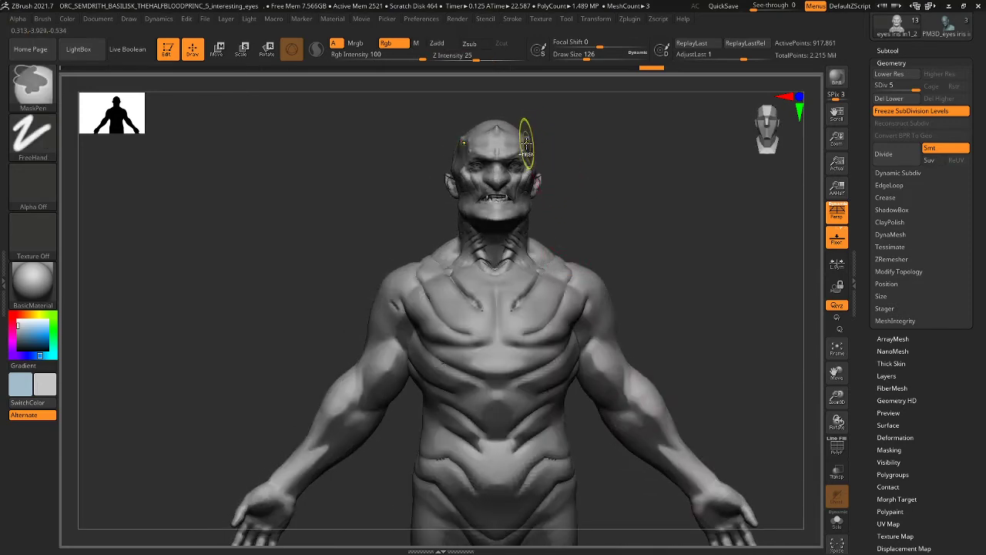
pyautogui.hotkey('ctrl', 'z')
pyautogui.hotkey('ctrl', 'shift', 'z')
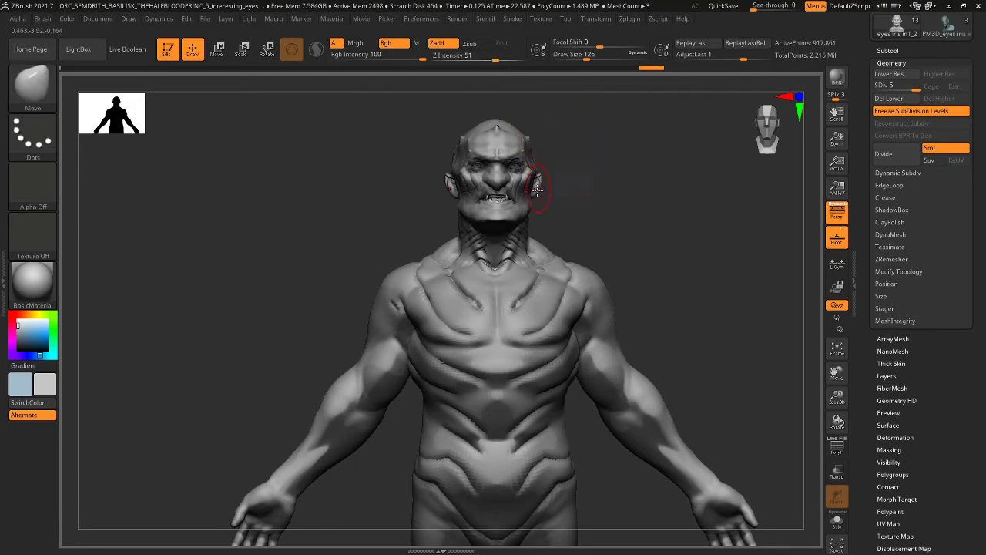
# - Push up the underside of the chin, and pull the base of the neck outward at draw size 226
pyautogui.moveTo(552, 206); pyautogui.dragTo(589, 159)
pyautogui.moveTo(499, 228); pyautogui.dragTo(501, 218)
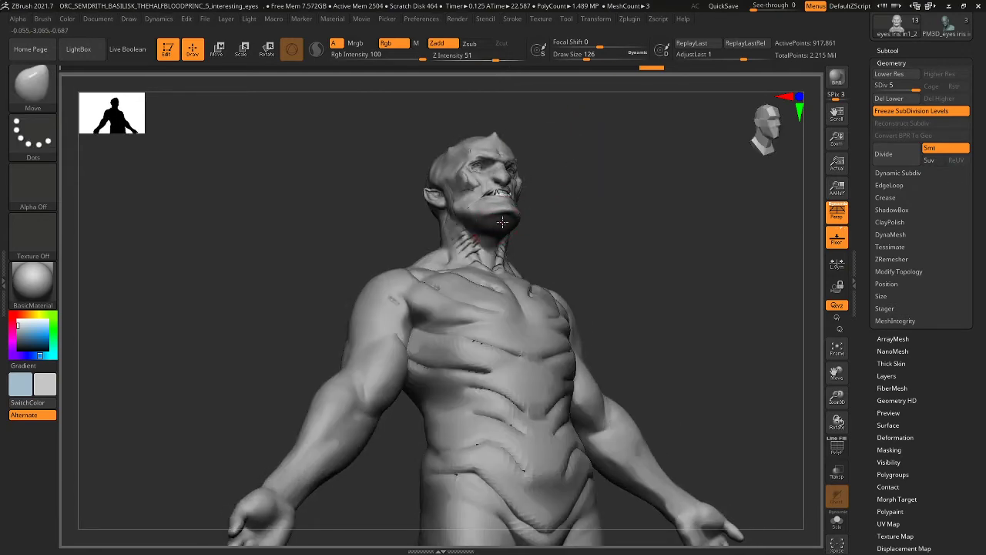
pyautogui.moveTo(600, 199)
pyautogui.keyDown('shift'); pyautogui.mouseDown()
pyautogui.moveTo(572, 223)
pyautogui.moveTo(606, 185)
pyautogui.moveTo(595, 196)
pyautogui.mouseUp(); pyautogui.keyUp('shift')
pyautogui.moveTo(595, 196); pyautogui.dragTo(587, 197)
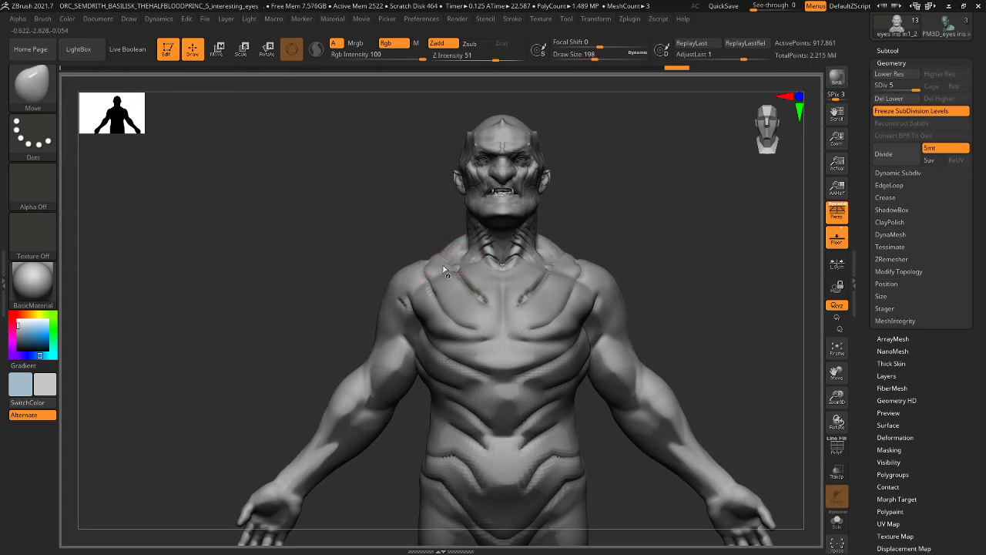
pyautogui.press(']')
pyautogui.moveTo(446, 249); pyautogui.dragTo(434, 253)
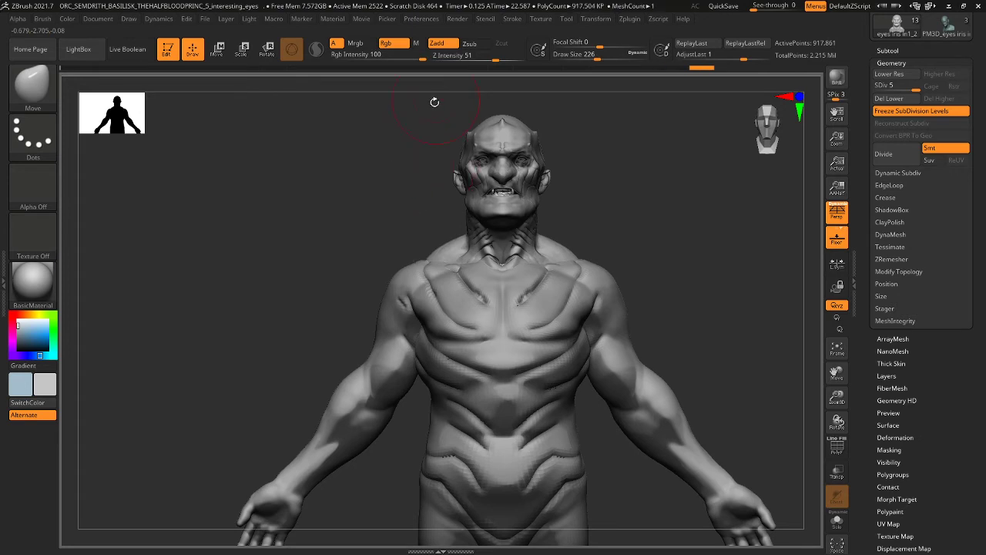
# - Select the DemoSoldier2 body subtool and reshape the shoulders with the Move brush at draw size 226
pyautogui.keyDown('alt'); pyautogui.click(410, 265); pyautogui.keyUp('alt')
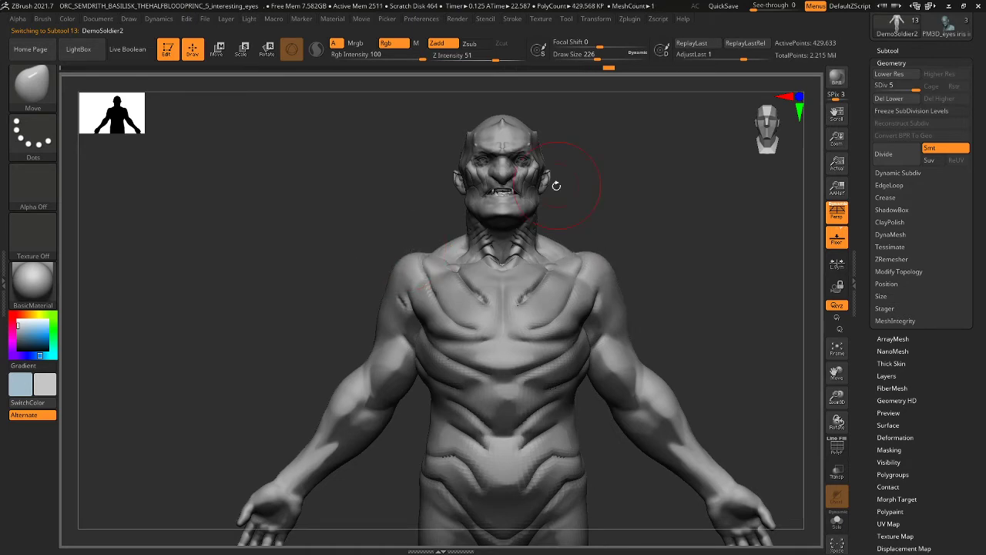
pyautogui.hotkey('shift', 'd')
pyautogui.moveTo(566, 116)
pyautogui.keyDown('alt'); pyautogui.mouseDown()
pyautogui.moveTo(568, 265)
pyautogui.moveTo(669, 244)
pyautogui.moveTo(577, 280)
pyautogui.mouseUp(); pyautogui.keyUp('alt')
pyautogui.moveTo(473, 177); pyautogui.dragTo(470, 181)
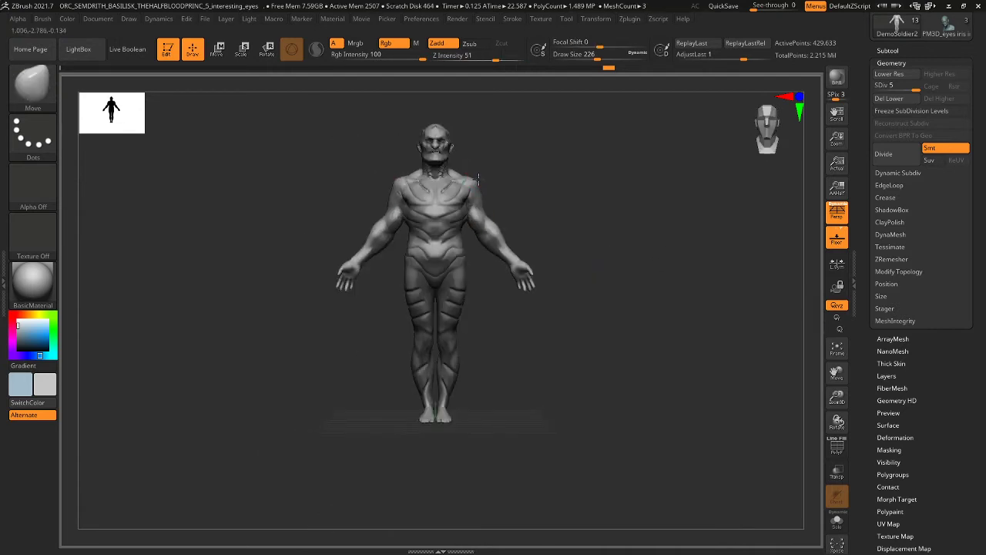
pyautogui.moveTo(578, 208); pyautogui.dragTo(583, 294)
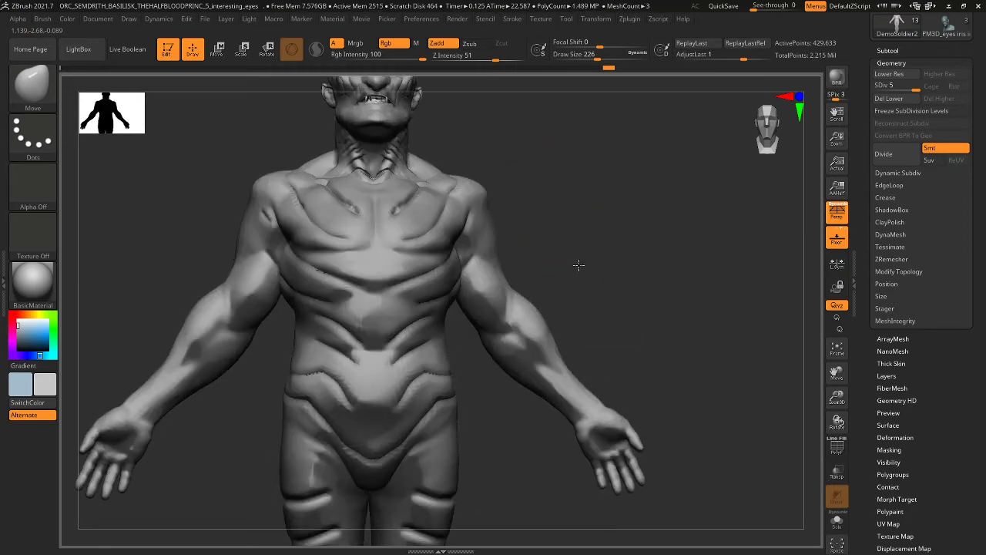
pyautogui.keyDown('alt'); pyautogui.moveTo(578, 264); pyautogui.dragTo(486, 275); pyautogui.keyUp('alt')
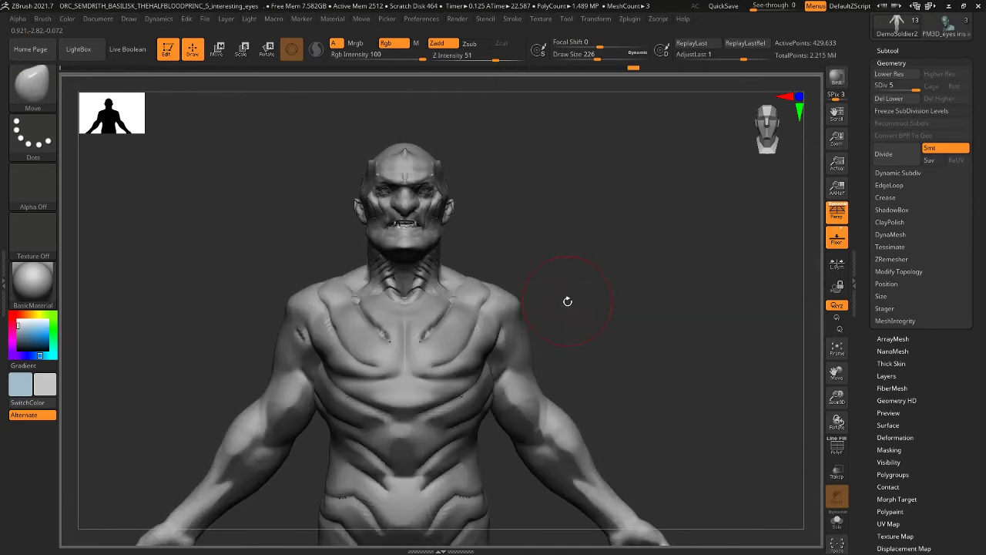
pyautogui.keyDown('alt'); pyautogui.moveTo(569, 294); pyautogui.dragTo(583, 346); pyautogui.keyUp('alt')
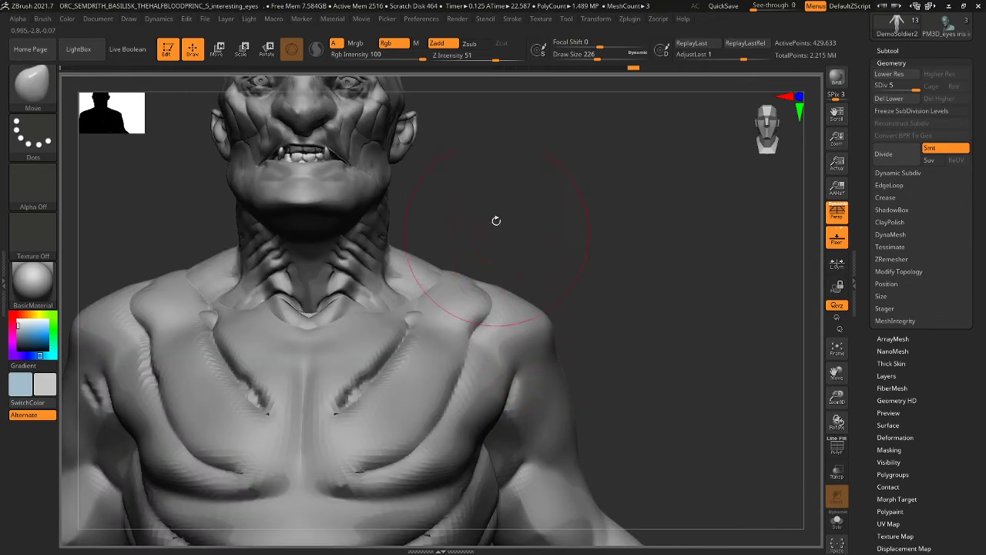
# - Pull a small bump out of the top of each shoulder with the Move brush at draw size 34
pyautogui.moveTo(570, 232); pyautogui.dragTo(513, 309)
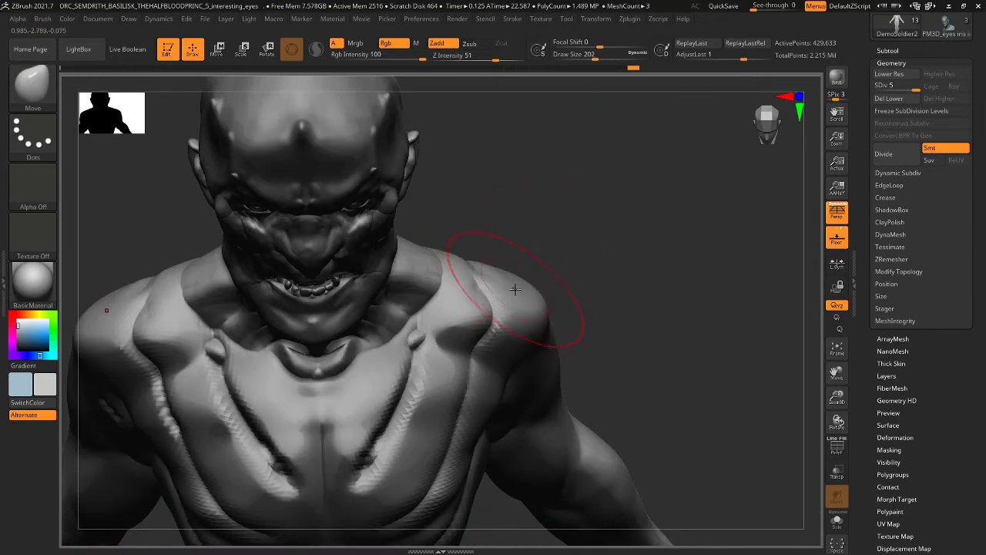
pyautogui.press('[')
pyautogui.press('[')
pyautogui.press('[')
pyautogui.press('[')
pyautogui.press('[')
pyautogui.press('[')
pyautogui.press('[')
pyautogui.press('[')
pyautogui.press('[')
pyautogui.press('[')
pyautogui.press('[')
pyautogui.press('[')
pyautogui.press('[')
pyautogui.press('[')
pyautogui.press('[')
pyautogui.press('[')
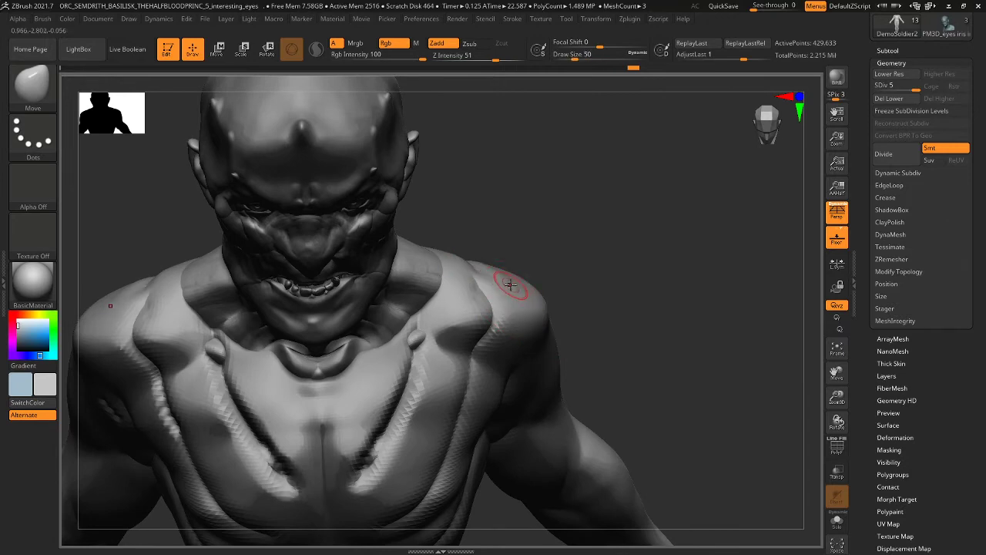
pyautogui.press('[')
pyautogui.press('[')
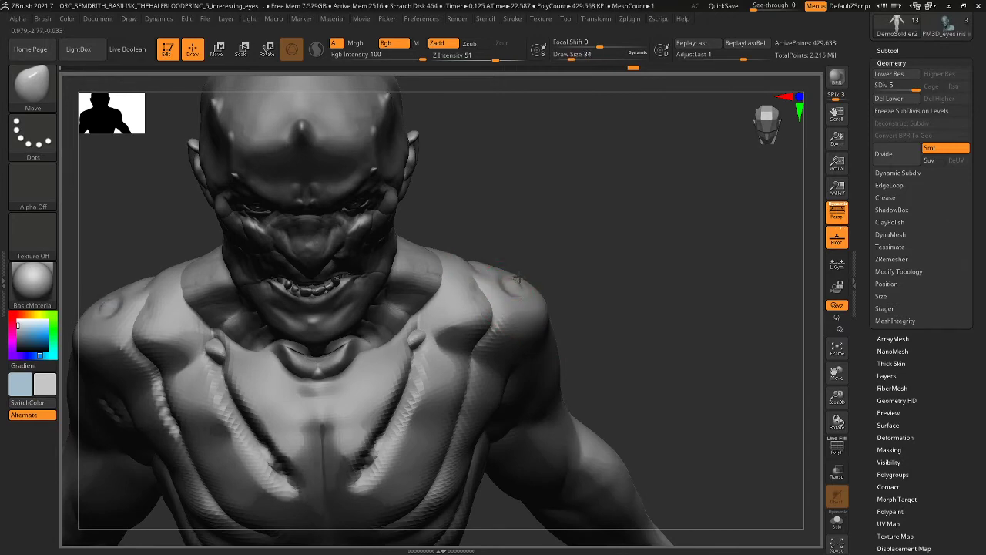
pyautogui.moveTo(531, 267); pyautogui.dragTo(511, 286)
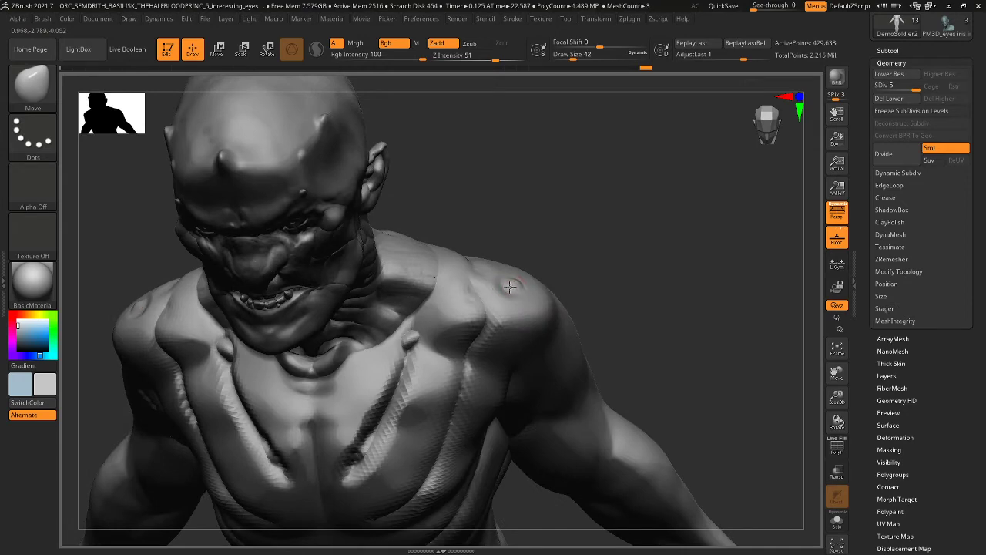
# - Refine the shoulder bumps and the surface around them from several angles, using draw sizes between 26 and 82
pyautogui.moveTo(547, 253); pyautogui.dragTo(506, 289)
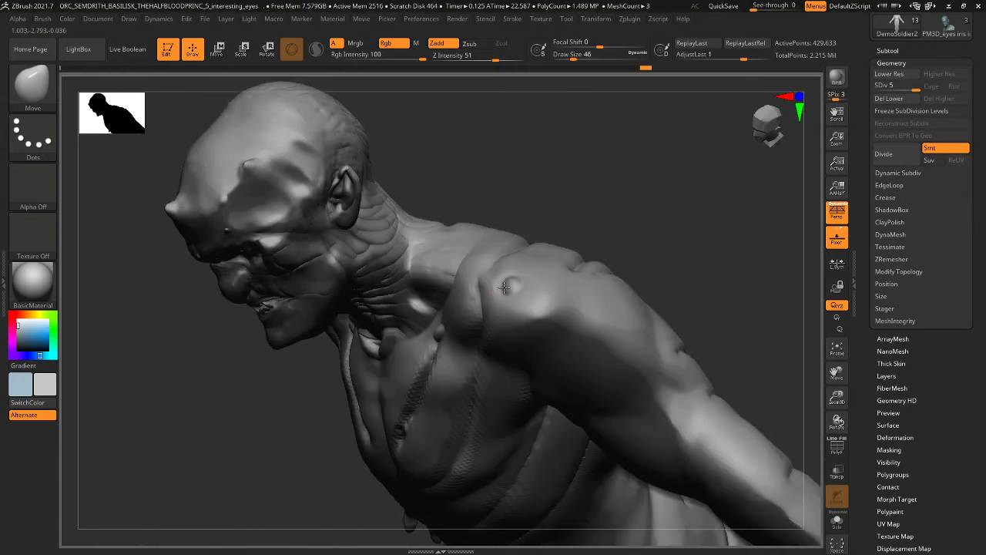
pyautogui.moveTo(555, 229)
pyautogui.mouseDown()
pyautogui.moveTo(637, 154)
pyautogui.moveTo(520, 322)
pyautogui.moveTo(515, 277)
pyautogui.moveTo(508, 292)
pyautogui.mouseUp()
pyautogui.press(']')
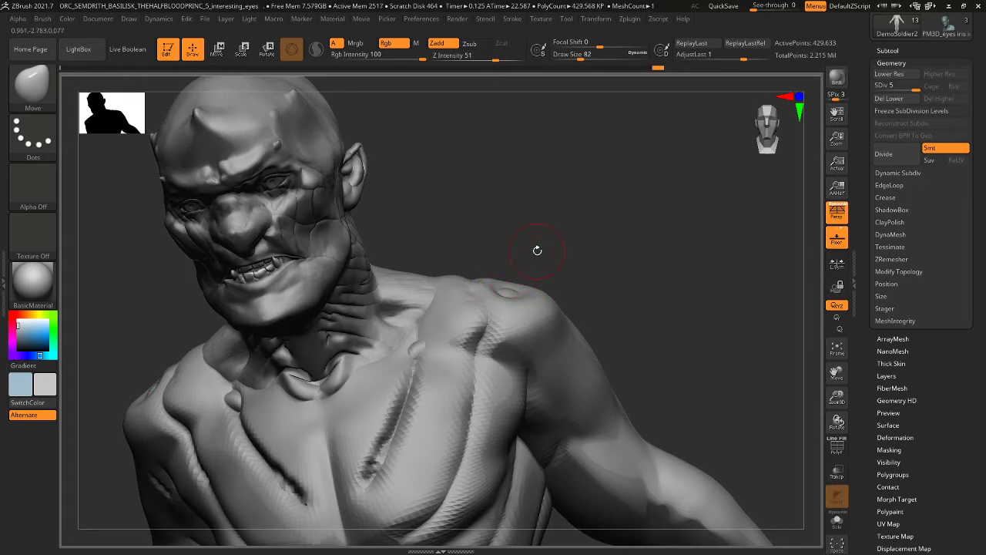
pyautogui.moveTo(537, 251); pyautogui.dragTo(511, 291)
pyautogui.press('[')
pyautogui.press('[')
pyautogui.press('[')
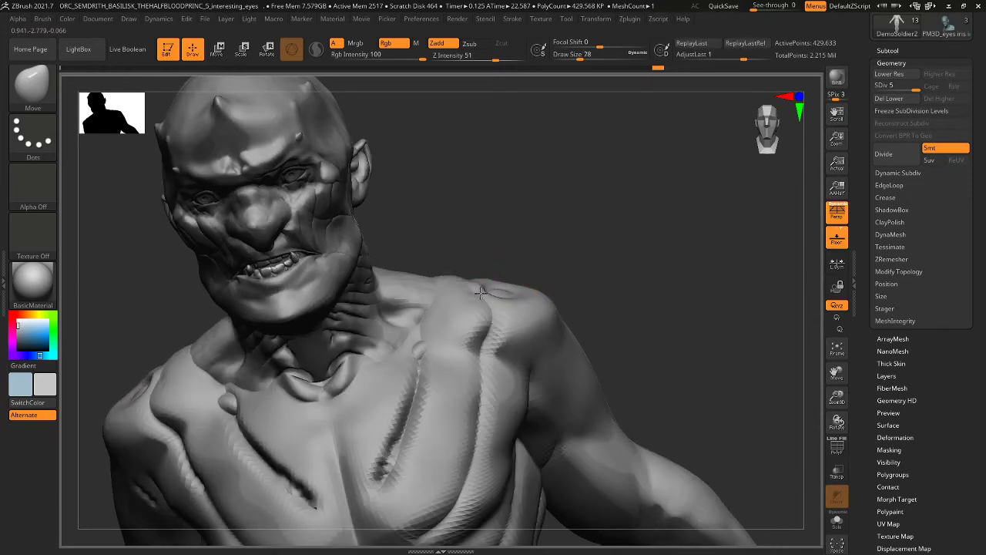
pyautogui.press('[')
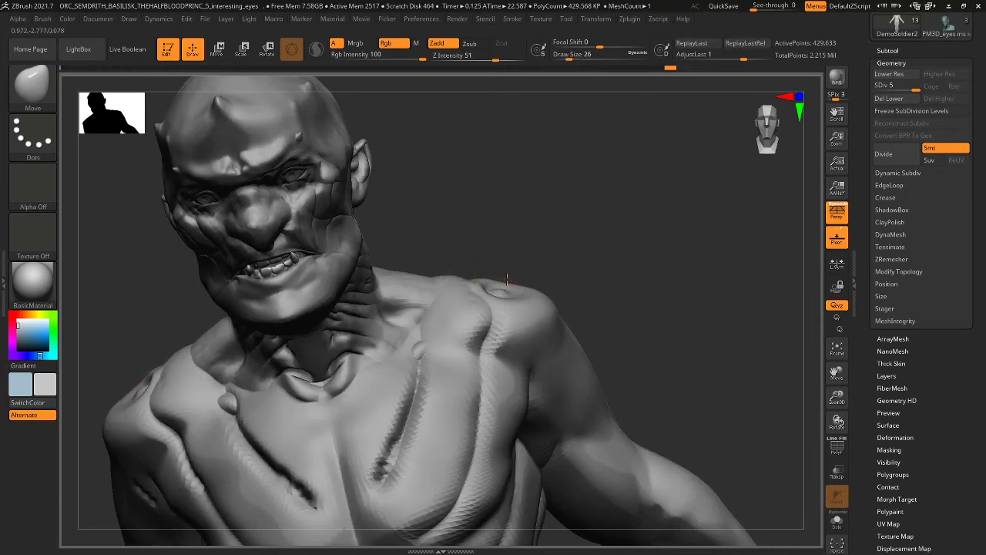
pyautogui.press(']')
# - Smooth the shoulder bumps and raise them above the shoulder outline in front view at draw size 38
pyautogui.keyDown('shift'); pyautogui.moveTo(575, 235); pyautogui.dragTo(542, 244); pyautogui.keyUp('shift')
pyautogui.keyDown('shift'); pyautogui.moveTo(510, 290); pyautogui.dragTo(509, 295); pyautogui.keyUp('shift')
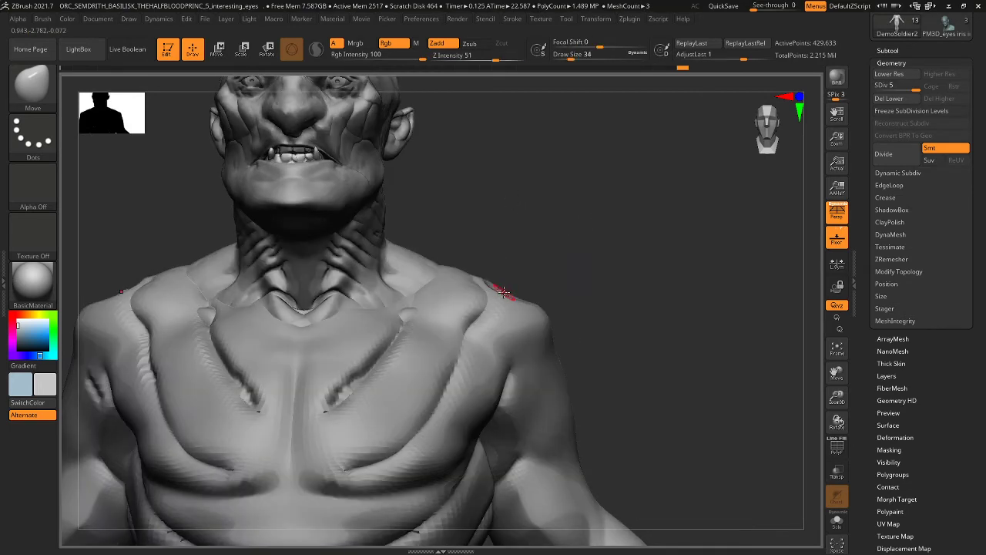
pyautogui.press('[')
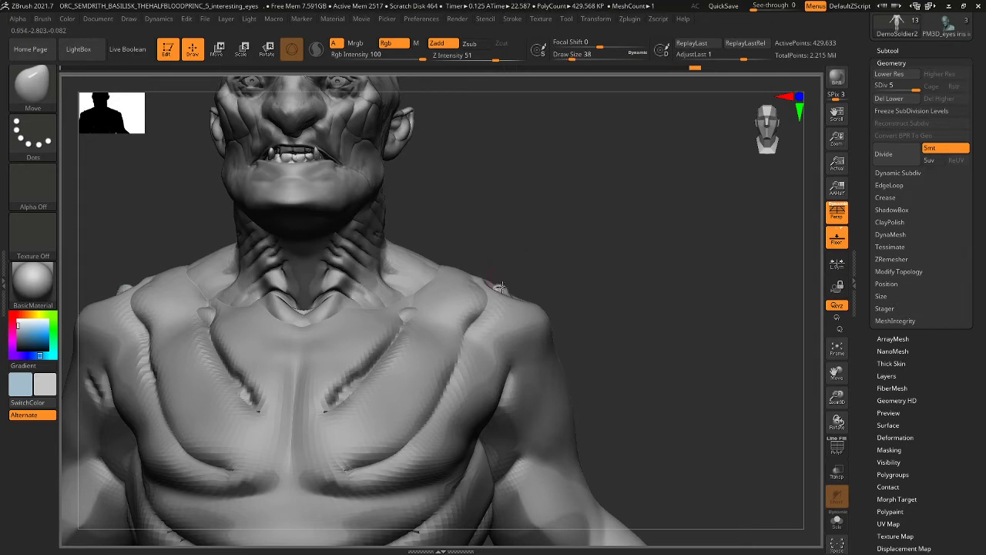
pyautogui.press('shift')
pyautogui.keyDown('shift'); pyautogui.moveTo(496, 287); pyautogui.dragTo(502, 288); pyautogui.keyUp('shift')
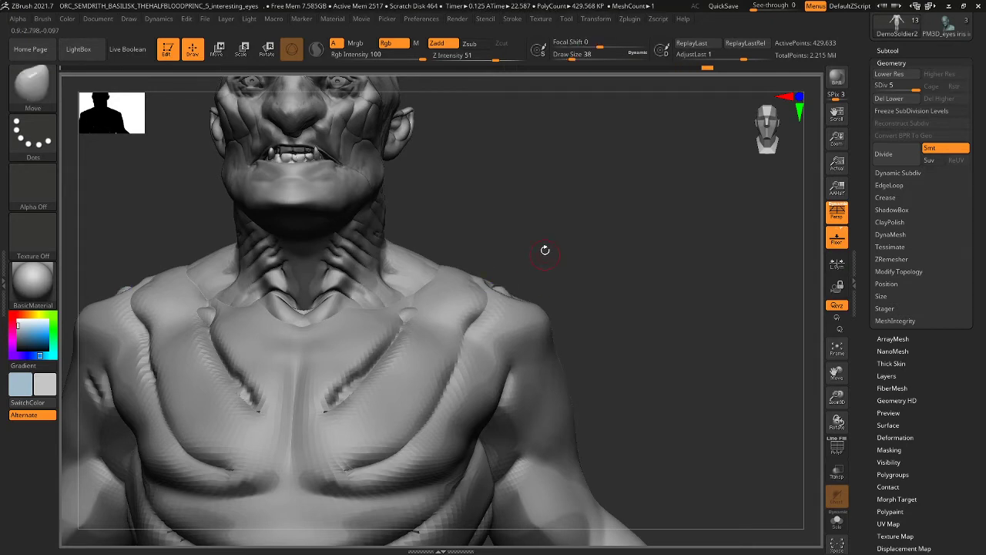
# - Select the head subtool and reshape the sides and crown of the upper skull with the Move brush at draw size 382
pyautogui.moveTo(545, 249); pyautogui.dragTo(519, 249)
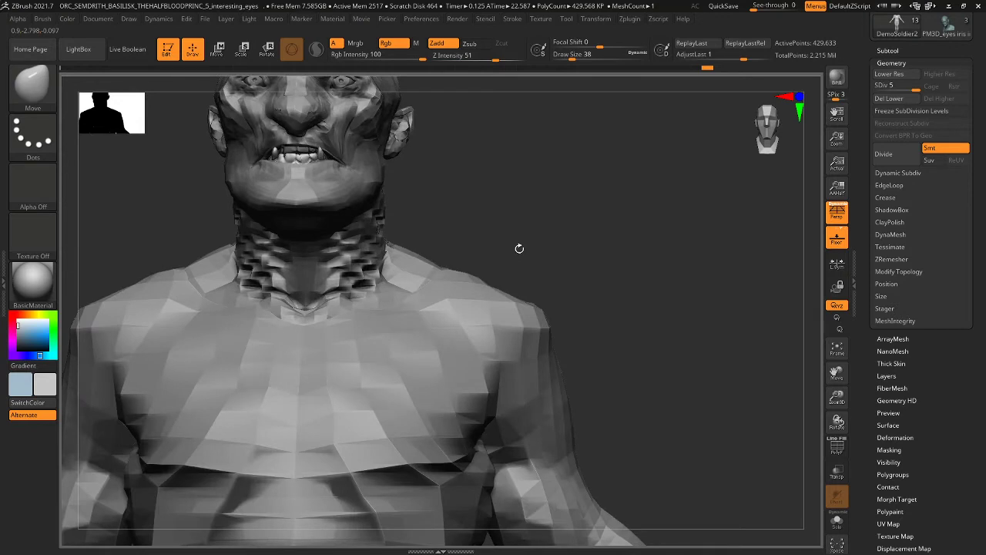
pyautogui.press('f')
pyautogui.keyDown('alt'); pyautogui.moveTo(525, 85); pyautogui.dragTo(528, 224); pyautogui.keyUp('alt')
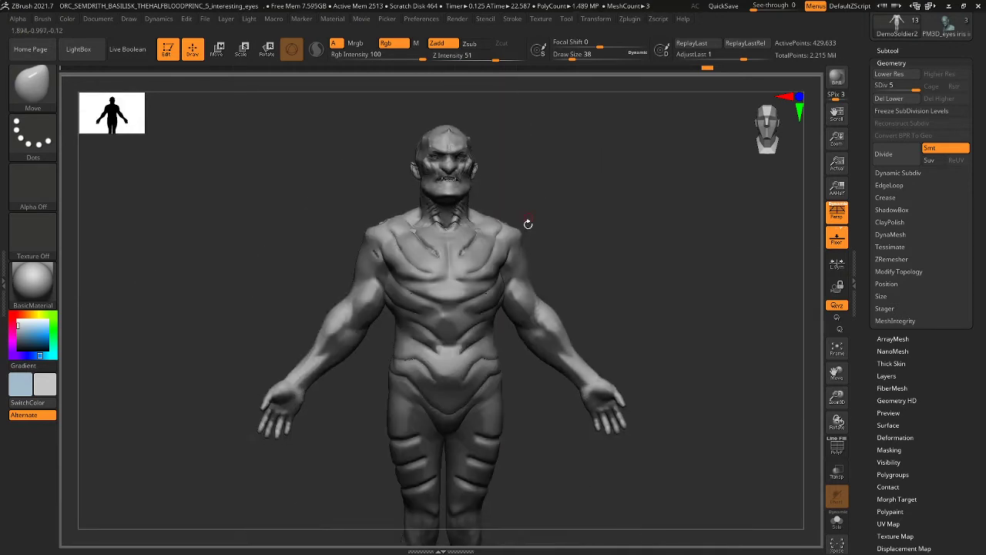
pyautogui.press(']')
pyautogui.press(']')
pyautogui.press(']')
pyautogui.press(']')
pyautogui.press(']')
pyautogui.press(']')
pyautogui.press(']')
pyautogui.press(']')
pyautogui.press(']')
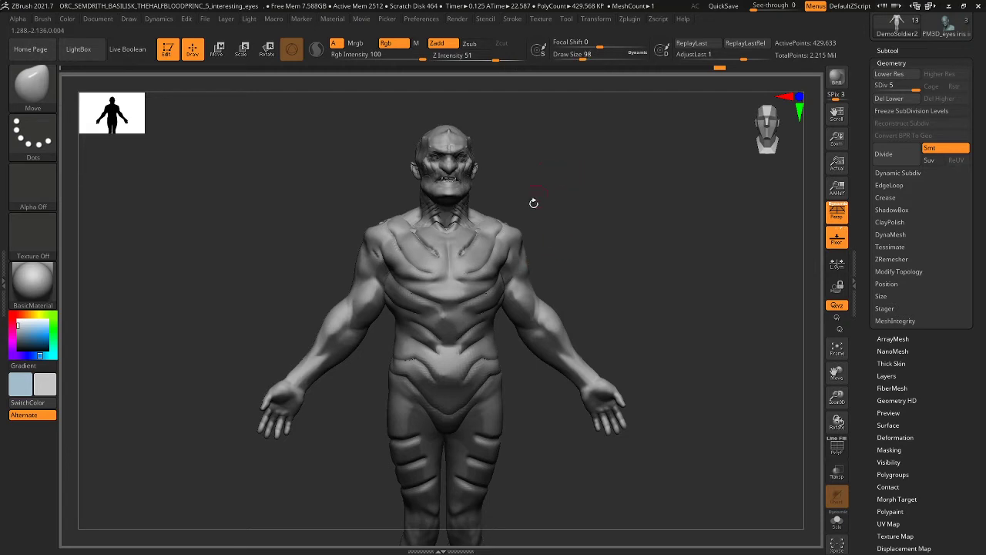
pyautogui.press(']')
pyautogui.moveTo(583, 200); pyautogui.dragTo(586, 197)
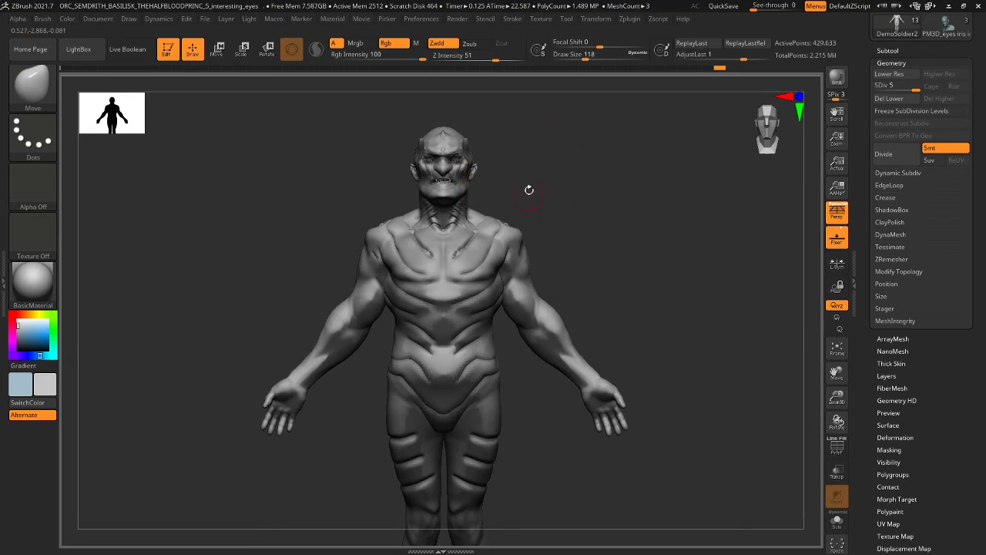
pyautogui.press(']')
pyautogui.press(']')
pyautogui.press(']')
pyautogui.press(']')
pyautogui.press(']')
pyautogui.press(']')
pyautogui.press(']')
pyautogui.press(']')
pyautogui.press(']')
pyautogui.press(']')
pyautogui.press(']')
pyautogui.keyDown('alt'); pyautogui.click(471, 152); pyautogui.keyUp('alt')
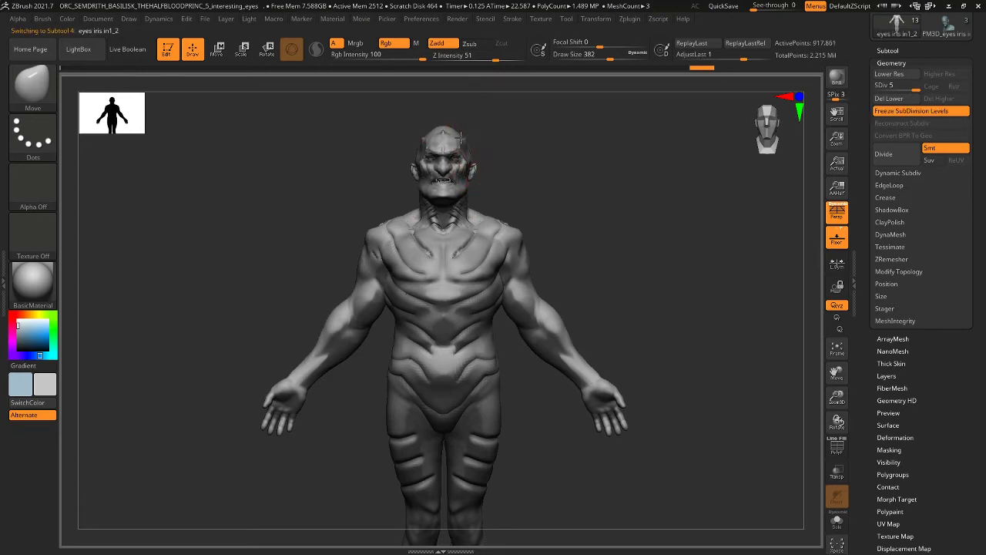
pyautogui.keyDown('ctrl'); pyautogui.moveTo(505, 128); pyautogui.dragTo(520, 249, button='right'); pyautogui.keyUp('ctrl')
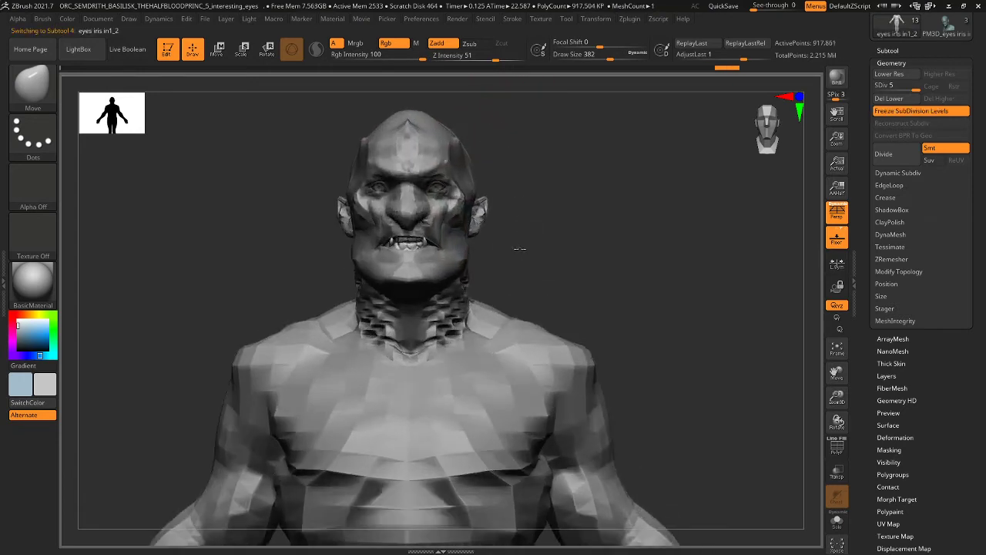
pyautogui.keyDown('ctrl'); pyautogui.moveTo(522, 163); pyautogui.dragTo(521, 163, button='right'); pyautogui.keyUp('ctrl')
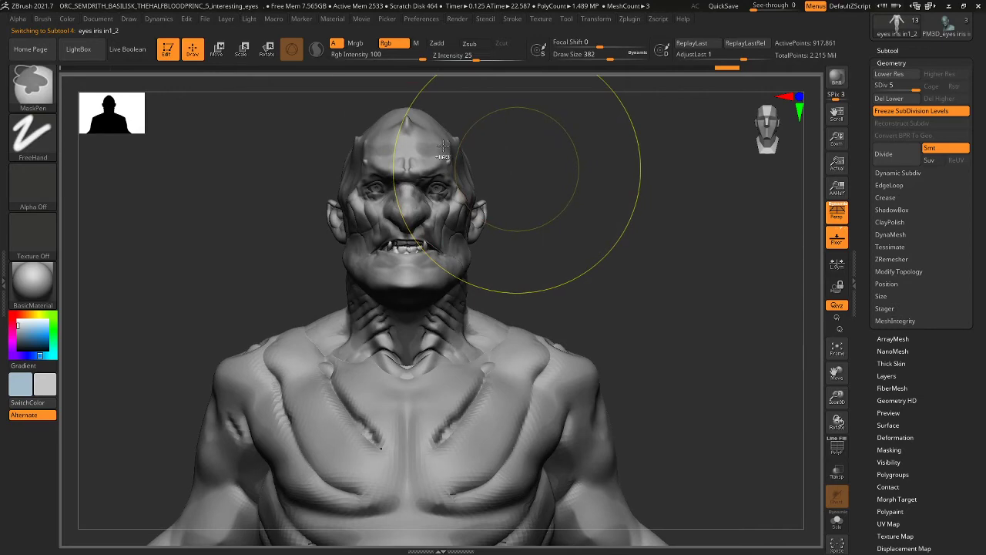
pyautogui.moveTo(460, 150); pyautogui.dragTo(476, 143)
pyautogui.moveTo(430, 111); pyautogui.dragTo(430, 119)
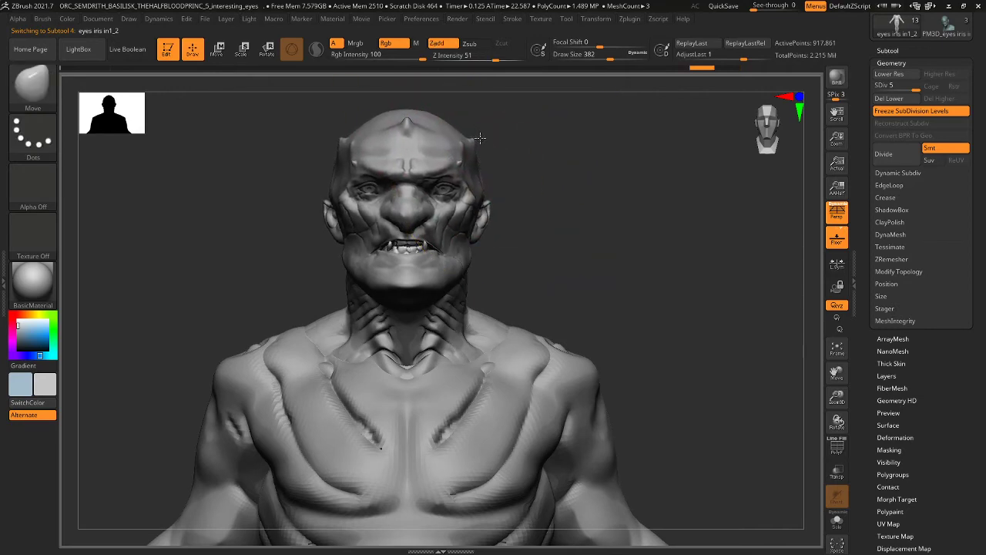
pyautogui.moveTo(542, 164); pyautogui.dragTo(547, 168)
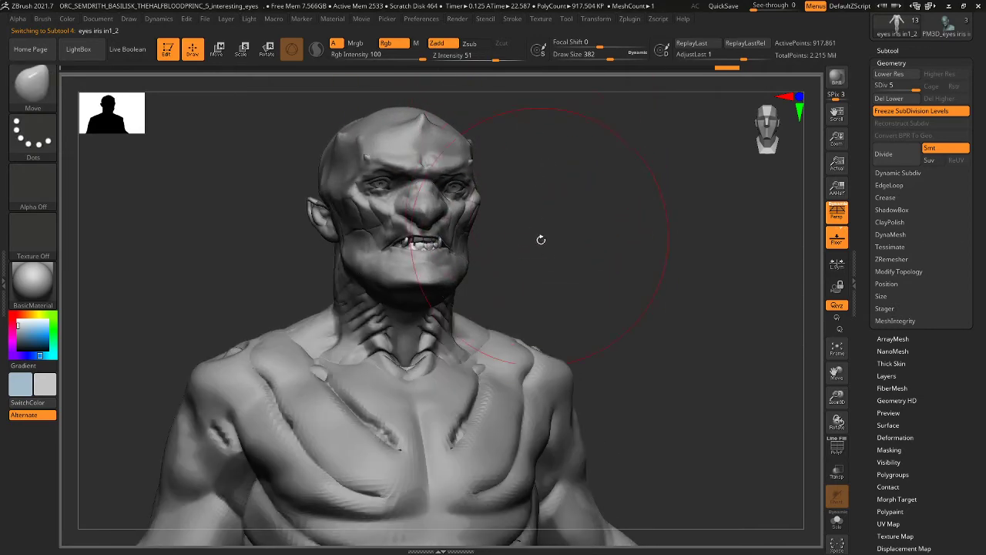
# - Examine the head against the full torso from several angles with the Move brush at draw size 114, ending in a front close-up
pyautogui.keyDown('ctrl'); pyautogui.moveTo(542, 239); pyautogui.dragTo(524, 125, button='right'); pyautogui.keyUp('ctrl')
pyautogui.moveTo(545, 218); pyautogui.dragTo(481, 153)
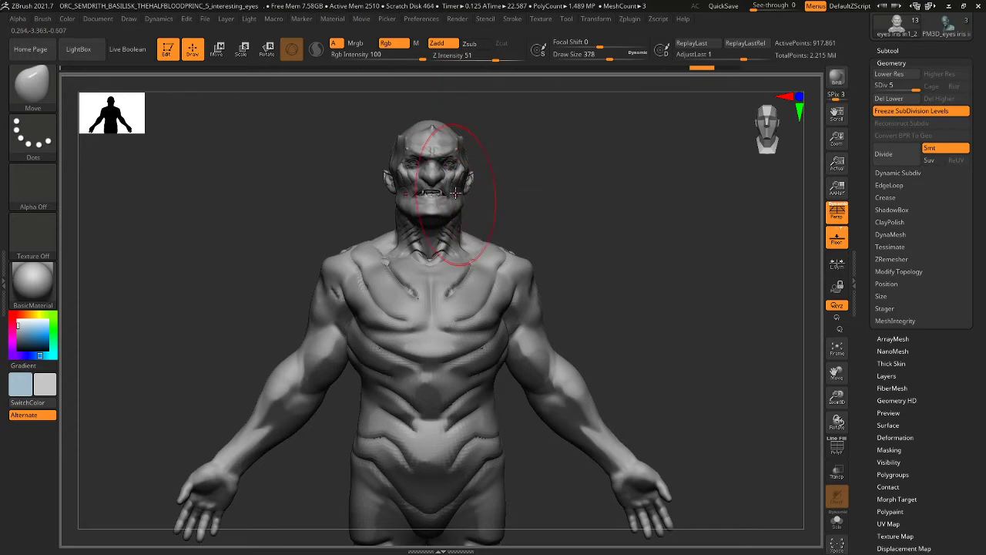
pyautogui.press('[')
pyautogui.press('[')
pyautogui.press('[')
pyautogui.press('[')
pyautogui.press('[')
pyautogui.press('[')
pyautogui.press('[')
pyautogui.press('[')
pyautogui.press('[')
pyautogui.press('[')
pyautogui.press('[')
pyautogui.moveTo(516, 195)
pyautogui.mouseDown(button='right')
pyautogui.moveTo(457, 198)
pyautogui.moveTo(619, 178)
pyautogui.moveTo(517, 255)
pyautogui.mouseUp(button='right')
pyautogui.moveTo(522, 195); pyautogui.dragTo(529, 191, button='right')
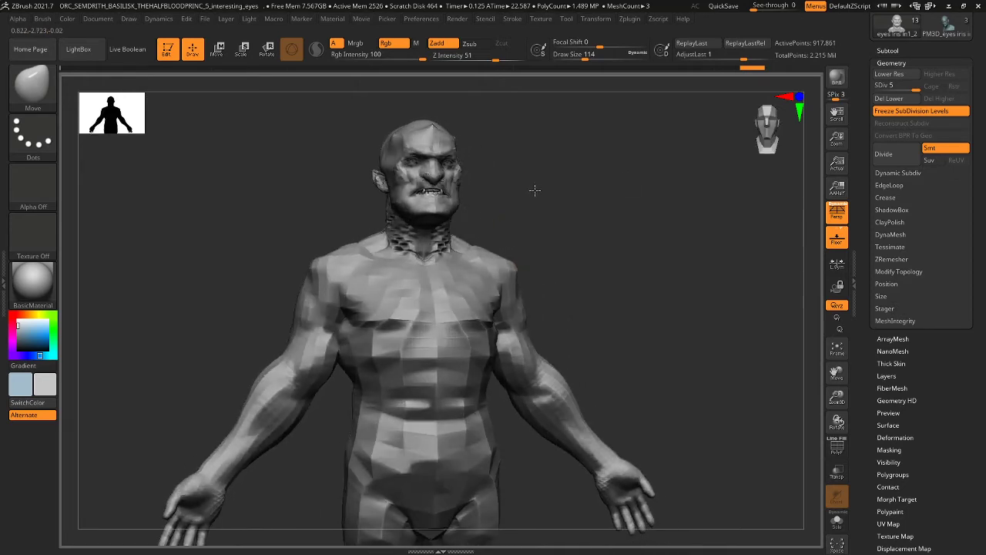
pyautogui.press('ctrl')
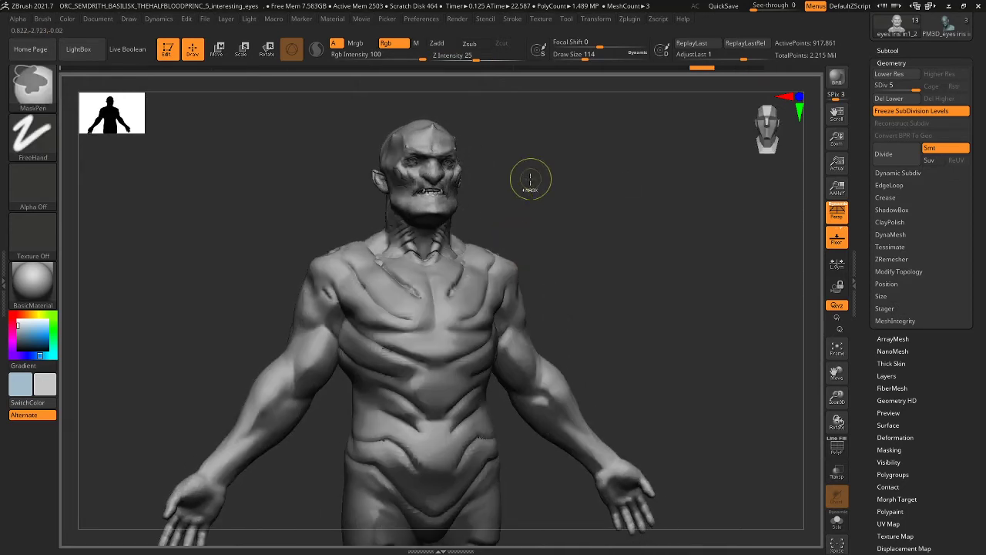
pyautogui.moveTo(488, 144)
pyautogui.mouseDown(button='right')
pyautogui.moveTo(487, 206)
pyautogui.moveTo(505, 205)
pyautogui.moveTo(499, 187)
pyautogui.moveTo(517, 187)
pyautogui.moveTo(498, 188)
pyautogui.moveTo(520, 188)
pyautogui.moveTo(488, 185)
pyautogui.mouseUp(button='right')
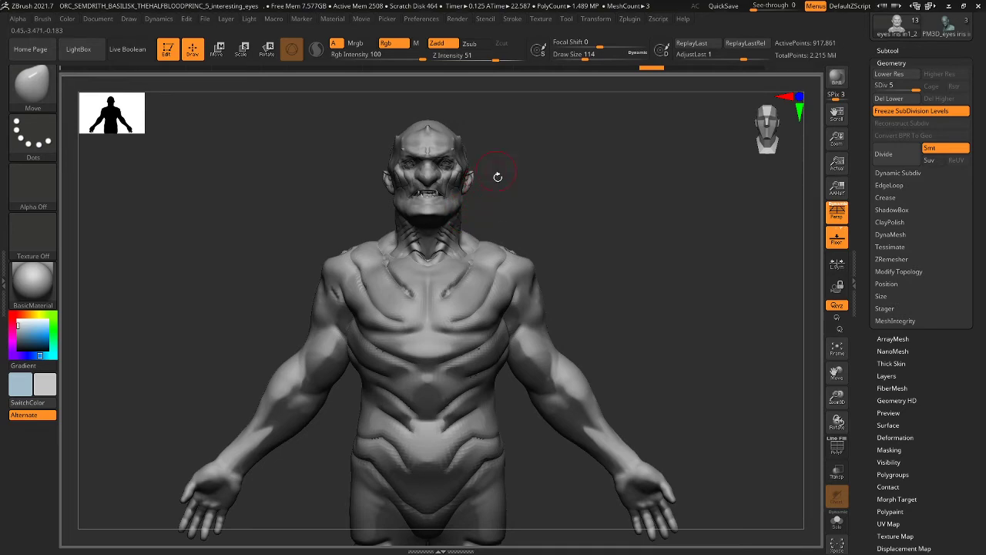
pyautogui.keyDown('alt'); pyautogui.moveTo(511, 209); pyautogui.dragTo(400, 421); pyautogui.keyUp('alt')
pyautogui.moveTo(491, 287)
pyautogui.keyDown('alt'); pyautogui.mouseDown()
pyautogui.moveTo(540, 330)
pyautogui.moveTo(424, 286)
pyautogui.mouseUp(); pyautogui.keyUp('alt')
pyautogui.keyDown('shift'); pyautogui.moveTo(355, 383); pyautogui.dragTo(355, 378); pyautogui.keyUp('shift')
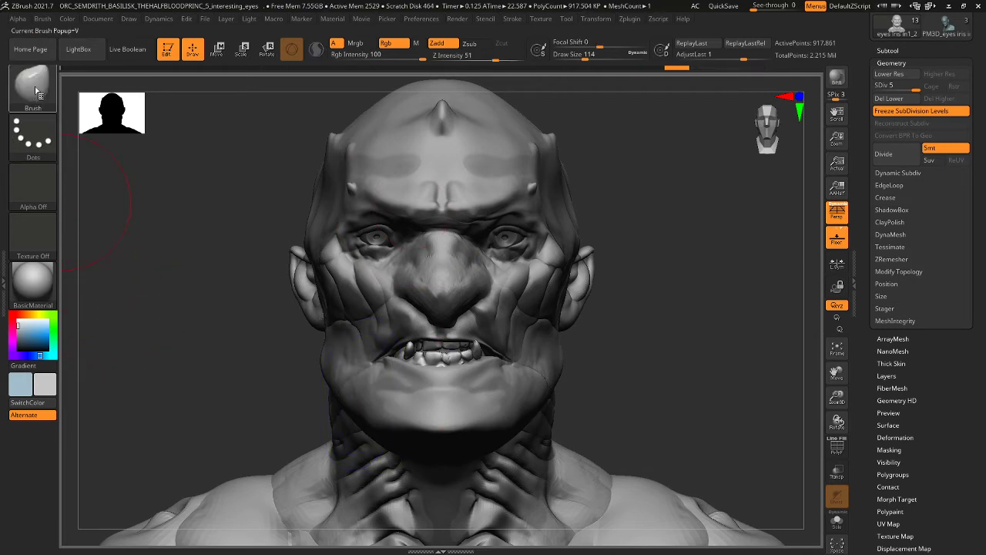
pyautogui.press('v')
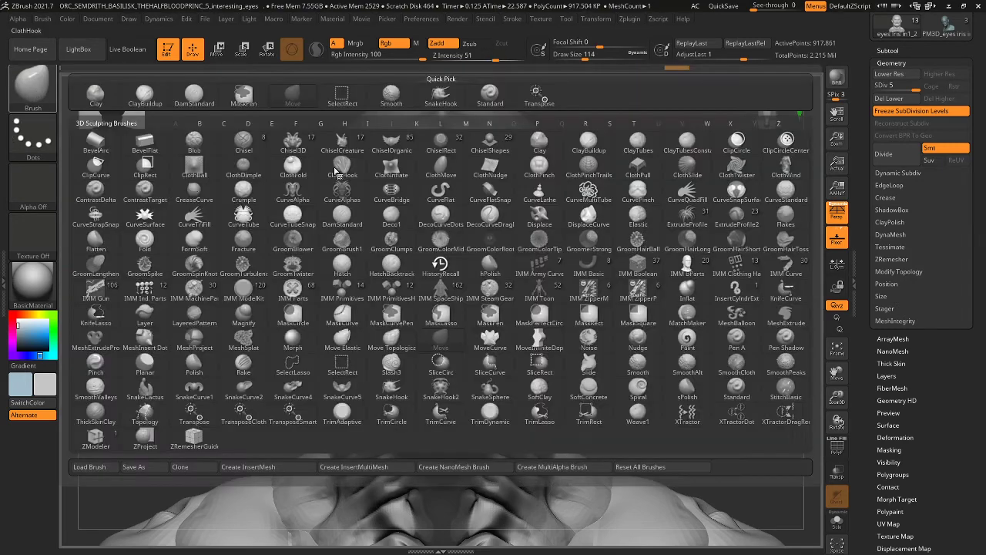
pyautogui.press('d')
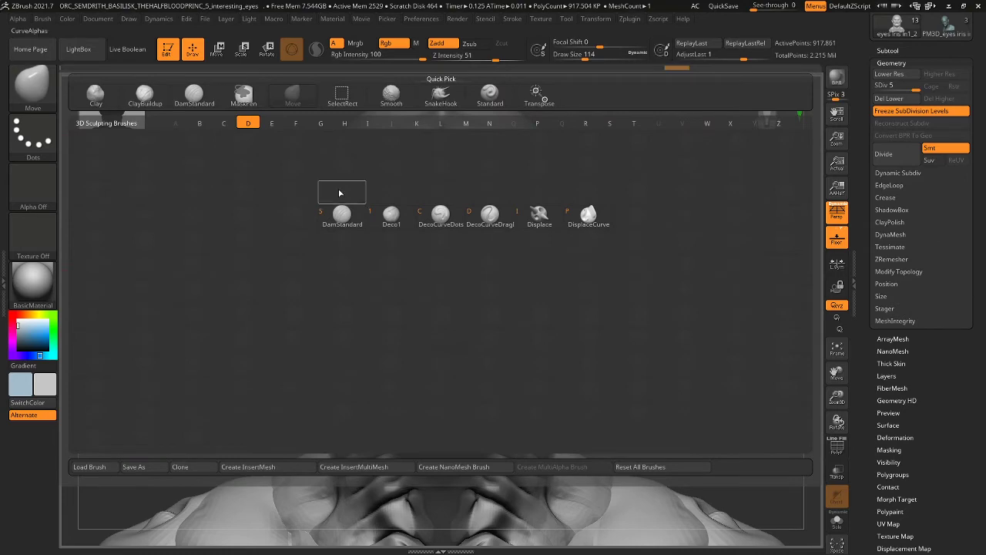
pyautogui.click(339, 193)
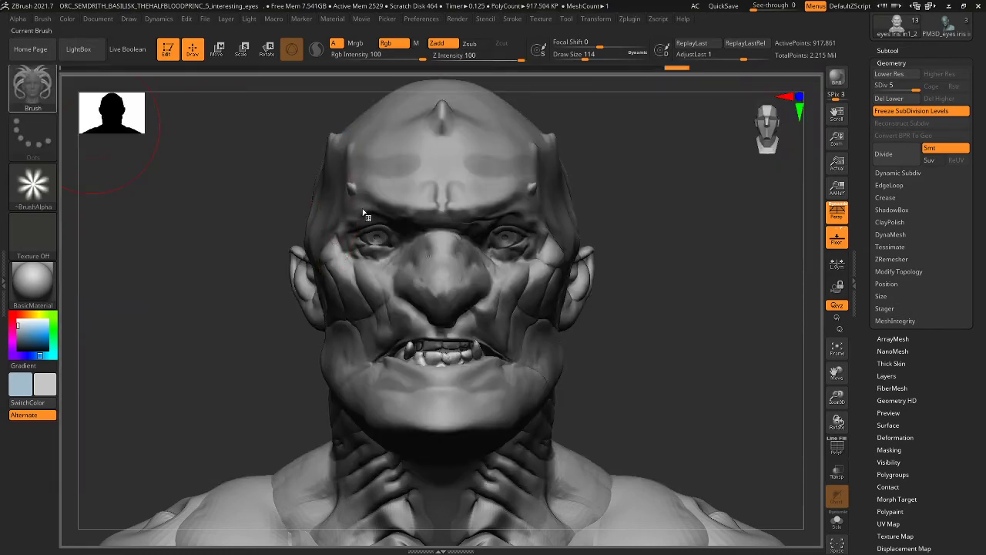
# - Carve vertical creases from the lower lip down both sides of the chin with the DamStandard brush at draw size 22
pyautogui.press('b')
pyautogui.press('d')
pyautogui.click(348, 217)
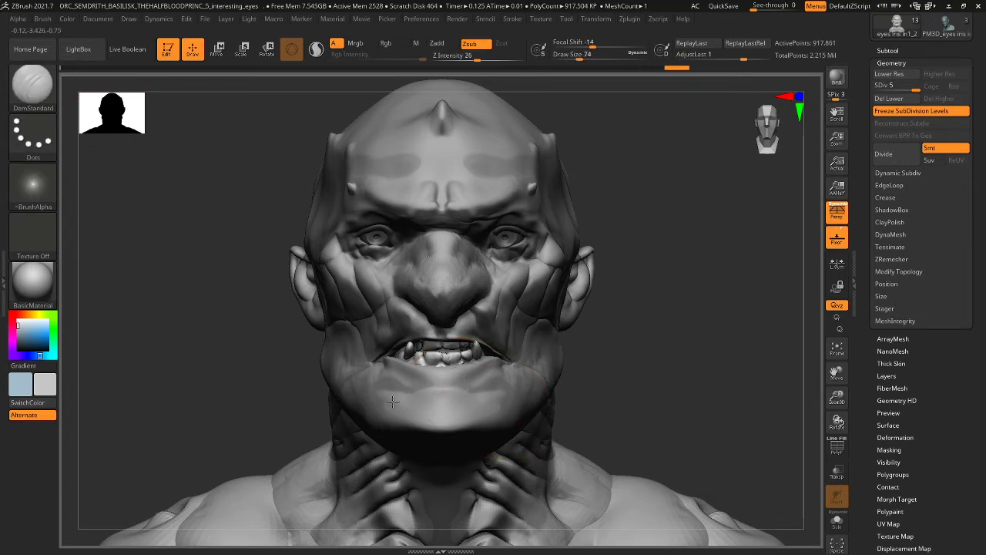
pyautogui.press('[')
pyautogui.press('[')
pyautogui.press('[')
pyautogui.press('[')
pyautogui.moveTo(394, 362); pyautogui.dragTo(423, 442)
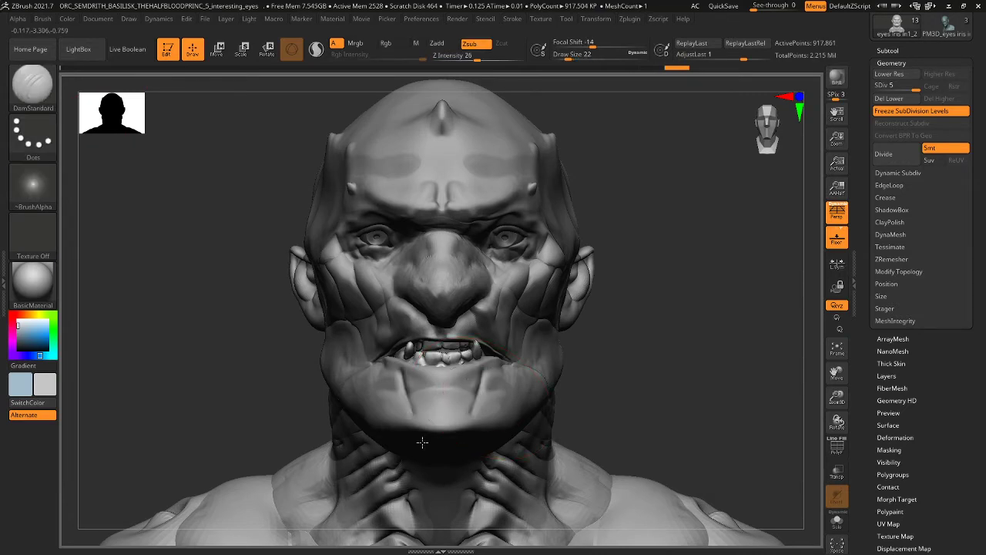
pyautogui.press('[')
pyautogui.moveTo(379, 366); pyautogui.dragTo(377, 420)
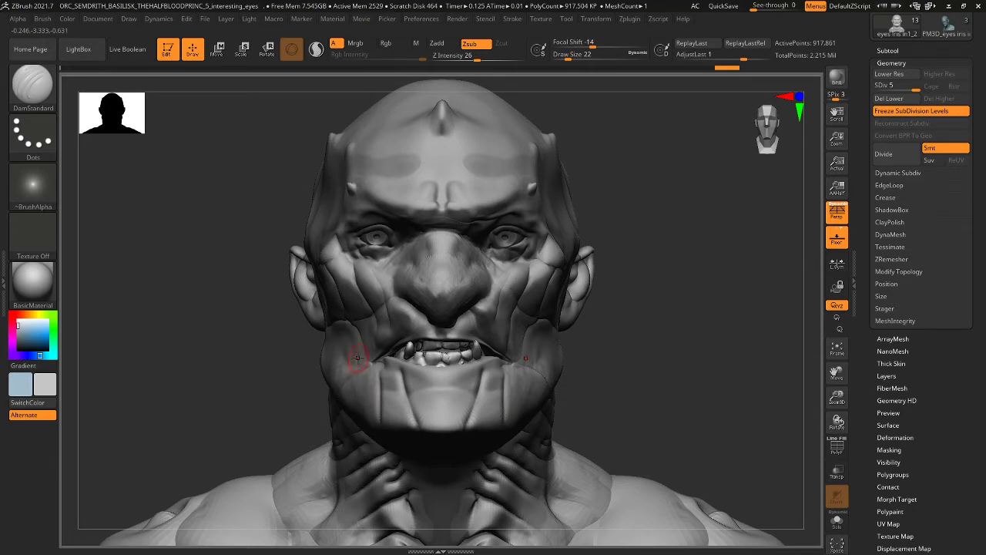
pyautogui.moveTo(357, 358)
pyautogui.mouseDown()
pyautogui.moveTo(358, 404)
pyautogui.moveTo(356, 386)
pyautogui.mouseUp()
# - Carve and rework a central groove from the lower lip down the chin, using draw sizes between 30 and 38
pyautogui.press(']')
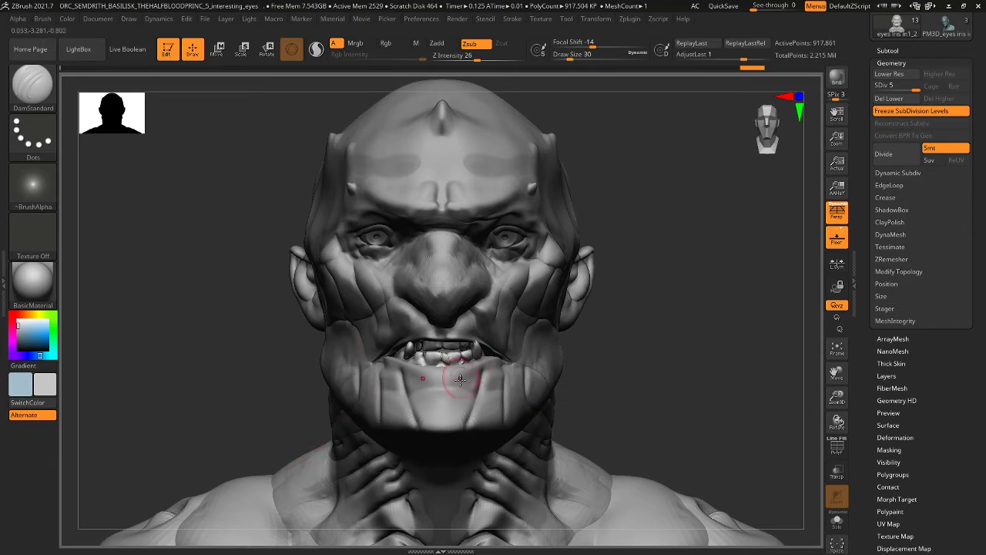
pyautogui.moveTo(431, 371); pyautogui.dragTo(439, 412)
pyautogui.press(']')
pyautogui.press(']')
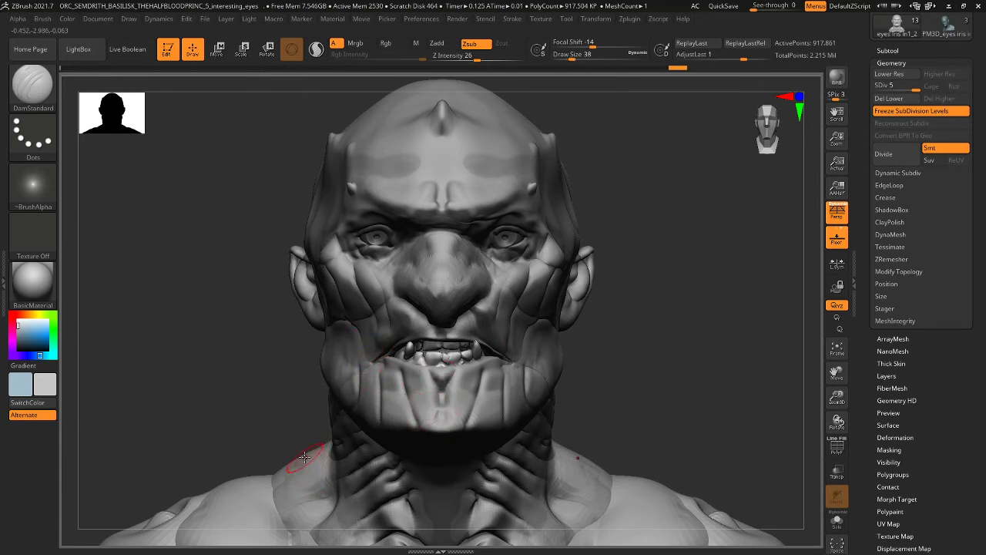
pyautogui.moveTo(430, 367)
pyautogui.mouseDown()
pyautogui.moveTo(416, 366)
pyautogui.moveTo(440, 377)
pyautogui.moveTo(417, 368)
pyautogui.moveTo(448, 414)
pyautogui.mouseUp()
pyautogui.hotkey('ctrl', 'z')
pyautogui.hotkey('ctrl', 'z')
pyautogui.hotkey('ctrl', 'z')
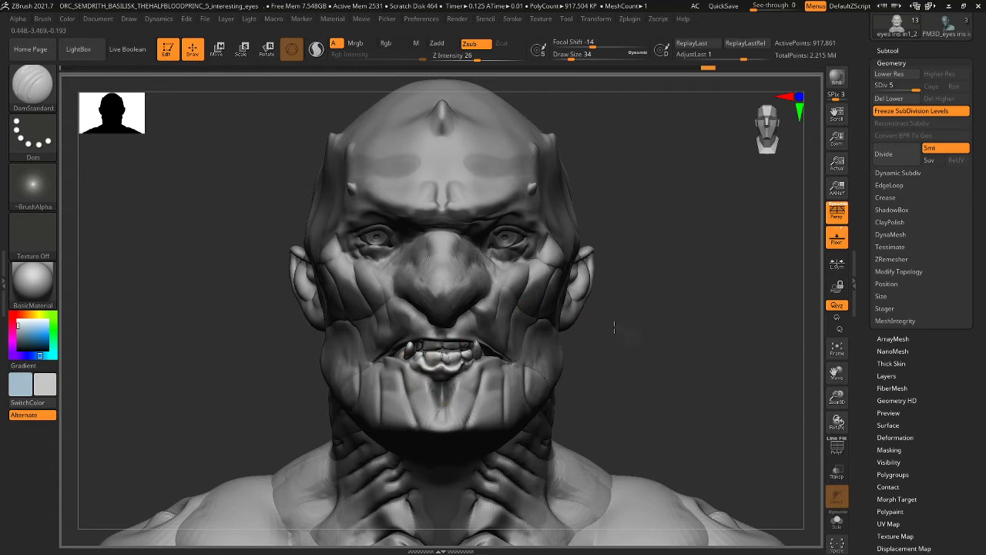
pyautogui.moveTo(617, 326)
pyautogui.mouseDown()
pyautogui.moveTo(531, 320)
pyautogui.moveTo(605, 308)
pyautogui.moveTo(671, 327)
pyautogui.mouseUp()
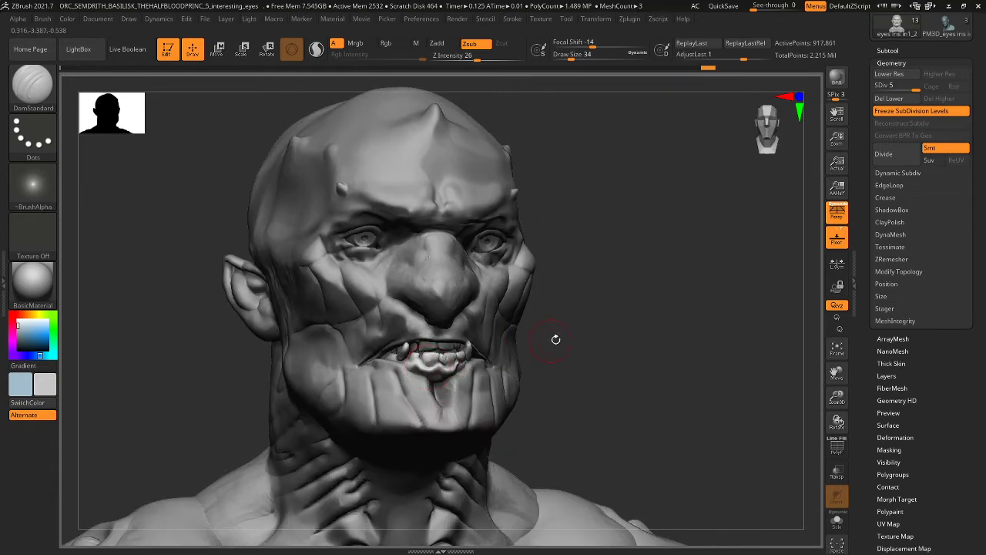
pyautogui.keyDown('shift'); pyautogui.moveTo(555, 340); pyautogui.dragTo(501, 341); pyautogui.keyUp('shift')
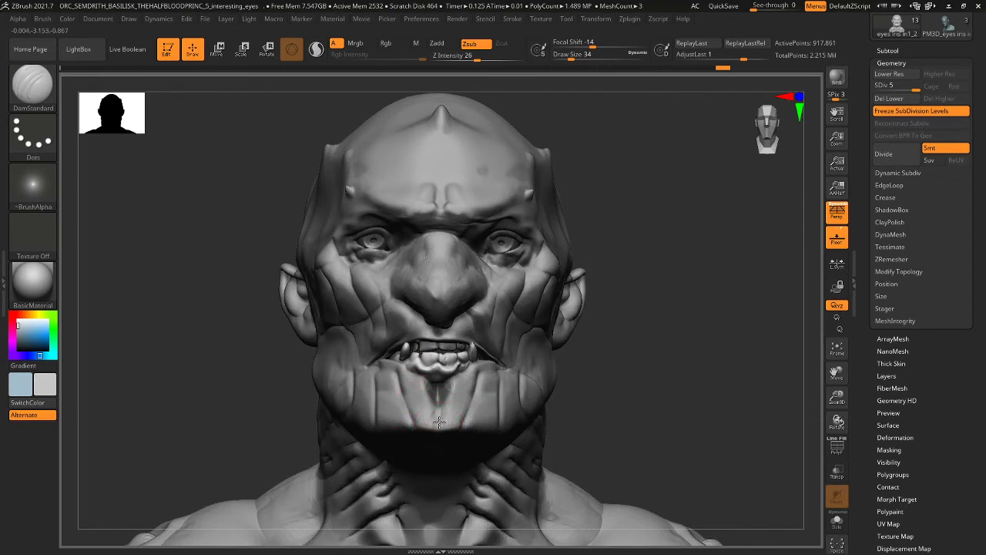
# - Try to carve and smooth a notch at the lower centre of the chin
pyautogui.moveTo(436, 429); pyautogui.dragTo(448, 431)
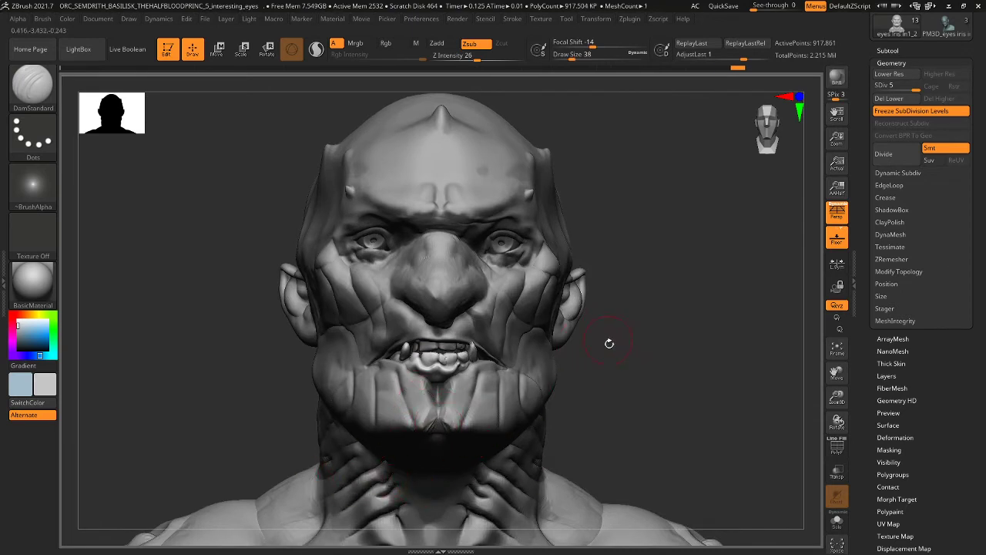
pyautogui.press('shift')
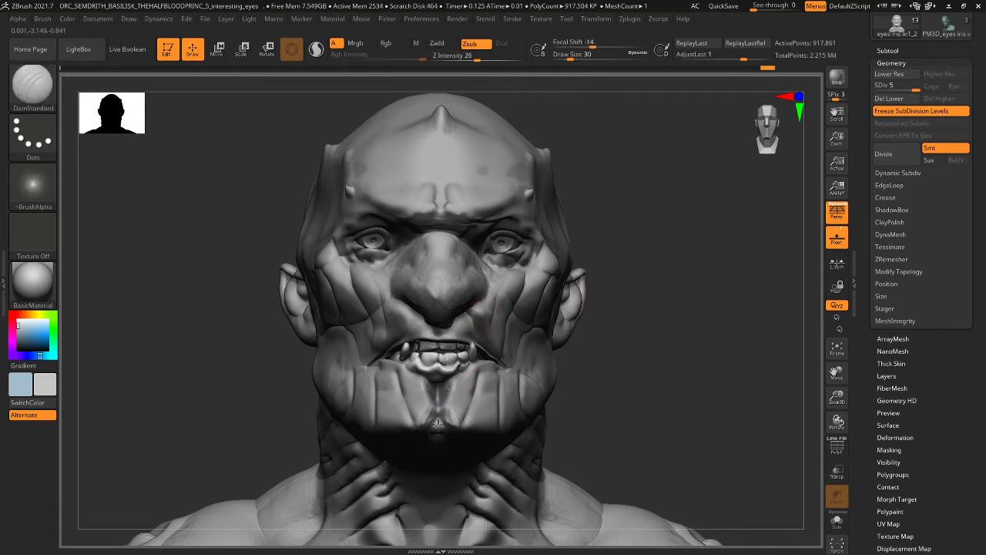
pyautogui.moveTo(622, 351); pyautogui.dragTo(607, 367)
pyautogui.press('shift')
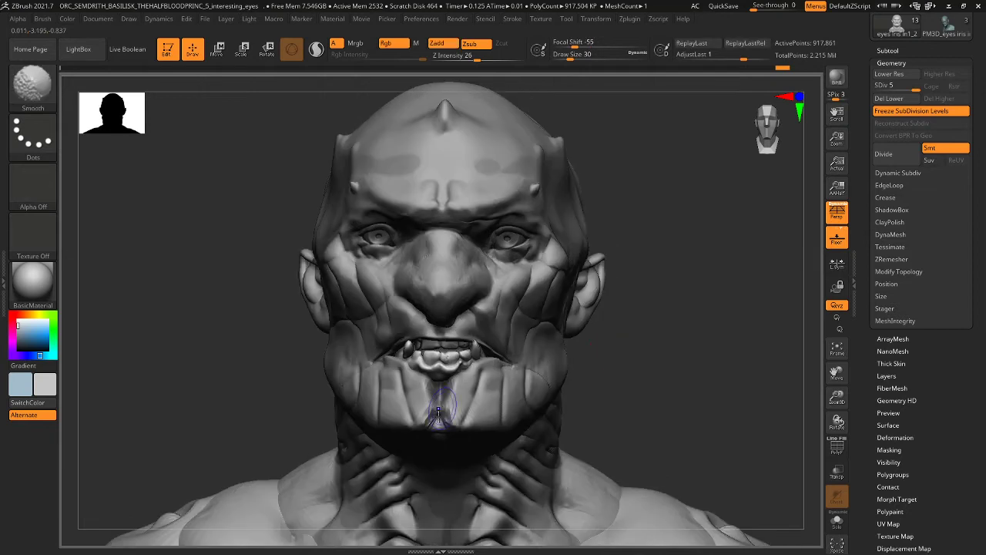
pyautogui.keyDown('shift'); pyautogui.moveTo(438, 413); pyautogui.dragTo(440, 421); pyautogui.keyUp('shift')
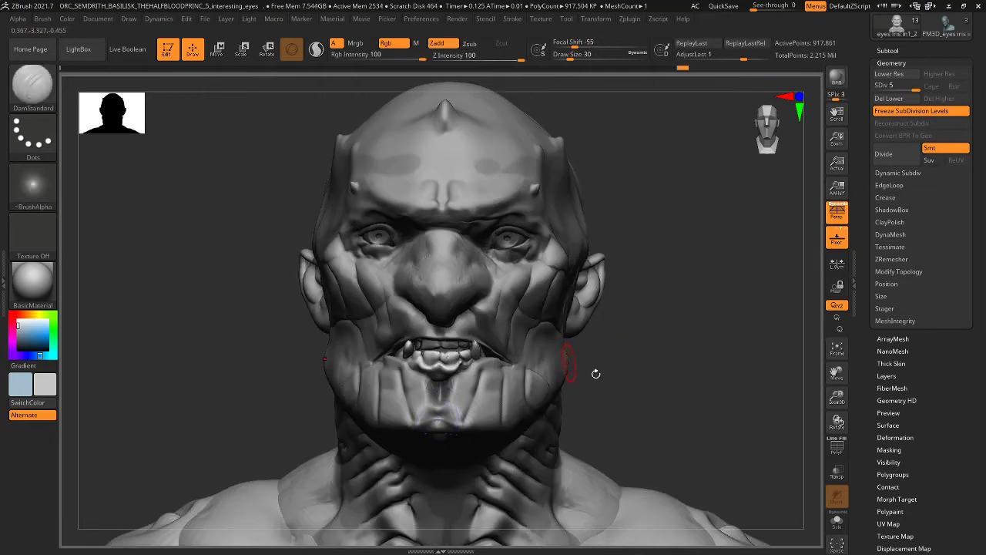
pyautogui.press('ctrl')
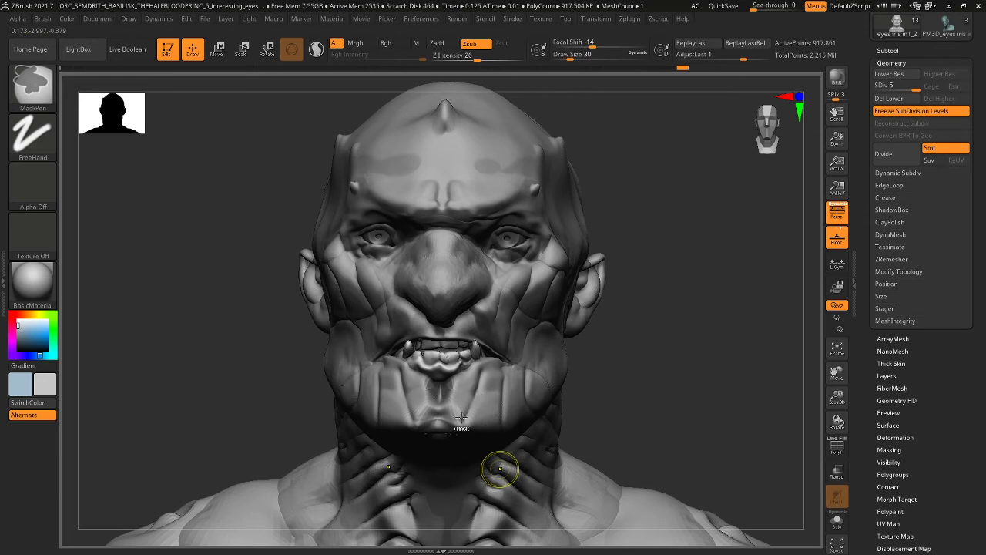
pyautogui.hotkey('ctrl', 'z')
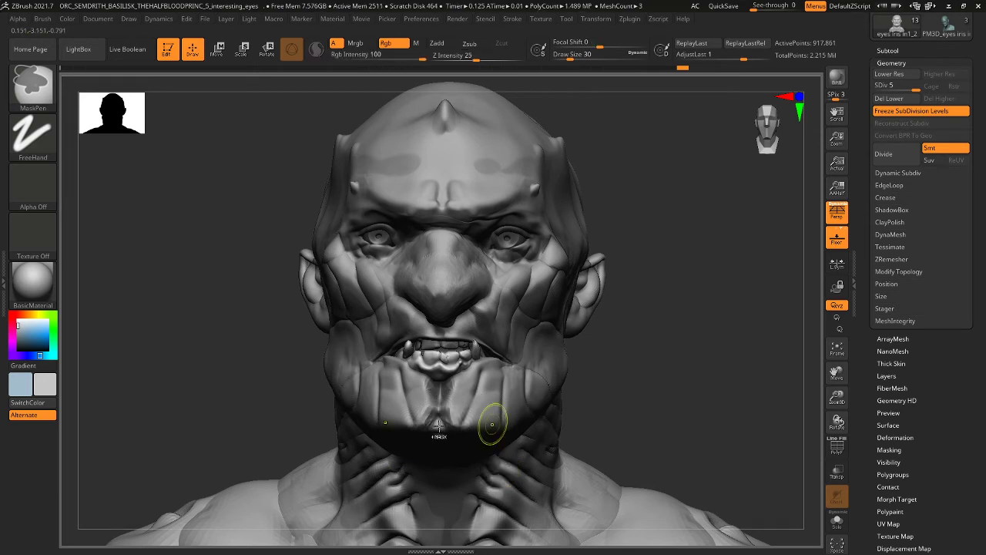
pyautogui.hotkey('ctrl', 'z')
pyautogui.hotkey('ctrl', 'z')
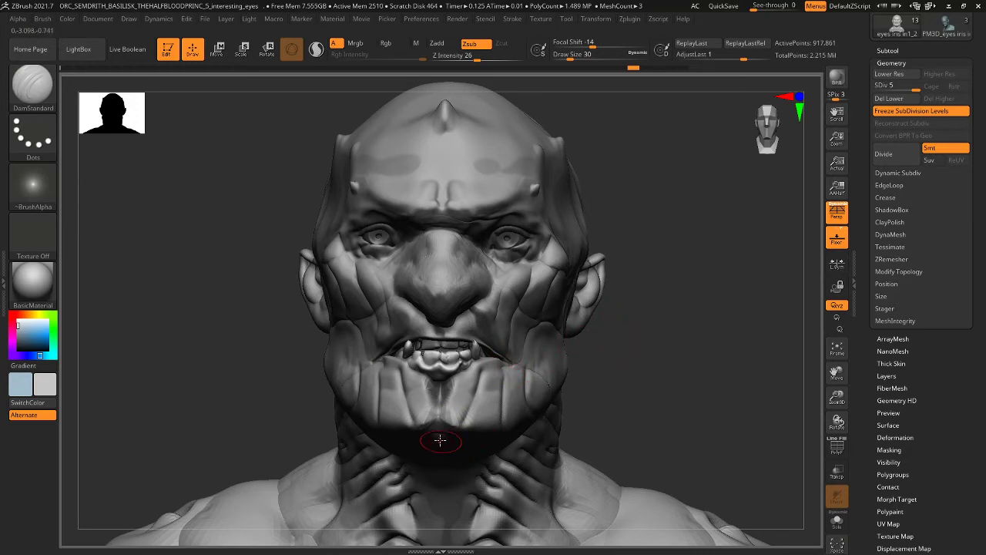
# - Carve creases along the lower edge of the chin and around the nostril wings with DamStandard at draw size 30
pyautogui.moveTo(443, 421)
pyautogui.mouseDown()
pyautogui.moveTo(466, 433)
pyautogui.moveTo(452, 427)
pyautogui.moveTo(461, 397)
pyautogui.moveTo(490, 425)
pyautogui.moveTo(485, 403)
pyautogui.moveTo(489, 412)
pyautogui.mouseUp()
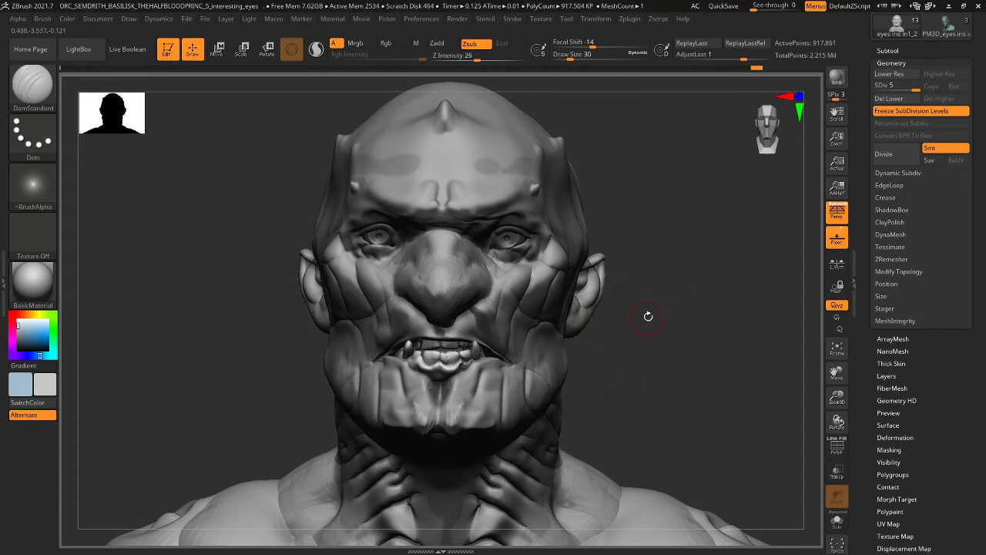
pyautogui.moveTo(415, 273)
pyautogui.mouseDown()
pyautogui.moveTo(409, 261)
pyautogui.moveTo(398, 279)
pyautogui.mouseUp()
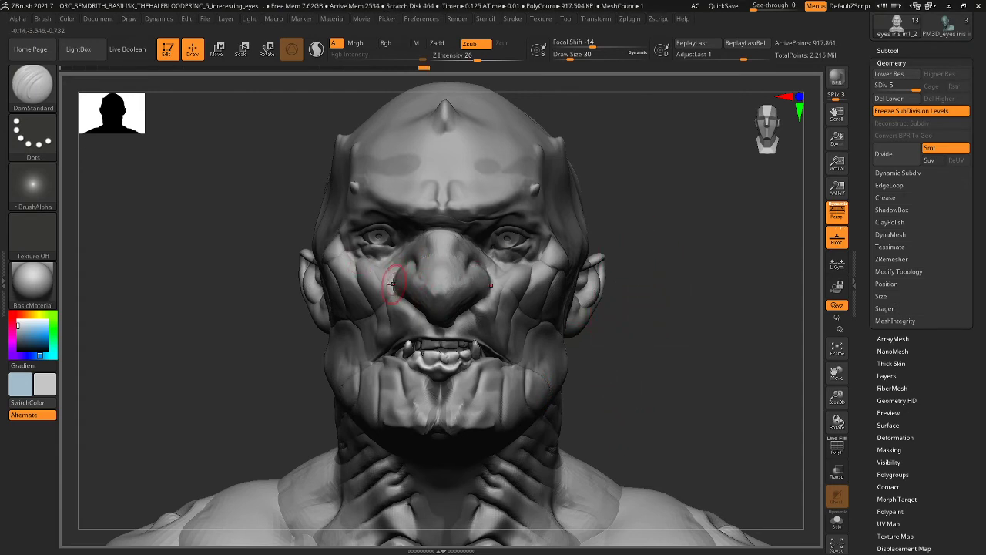
# - Carve curved folds into both sides of the jaw and short creases below the lower lip at draw size 30
pyautogui.hotkey('ctrl', 'shift', 'z')
pyautogui.hotkey('ctrl', 'shift', 'z')
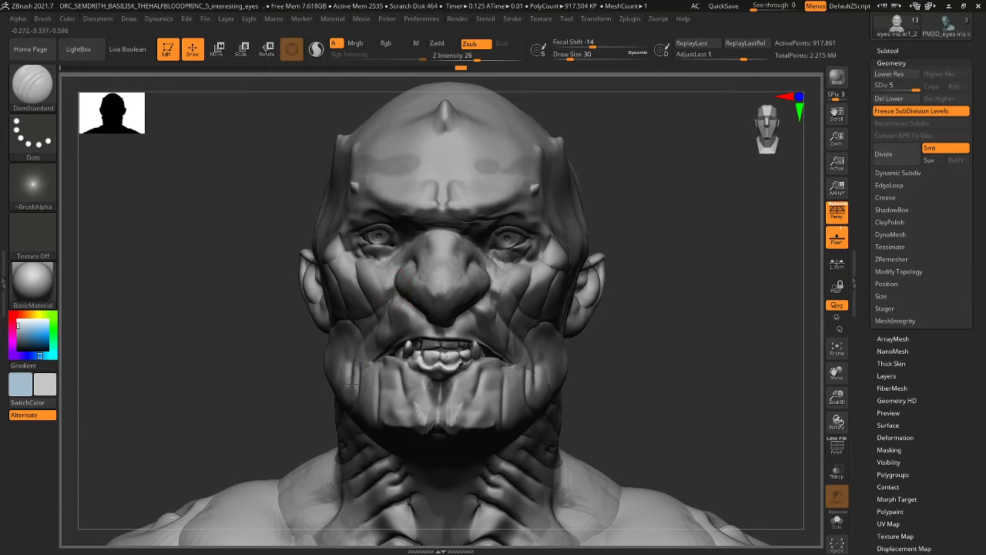
pyautogui.hotkey('ctrl', 'shift', 'z')
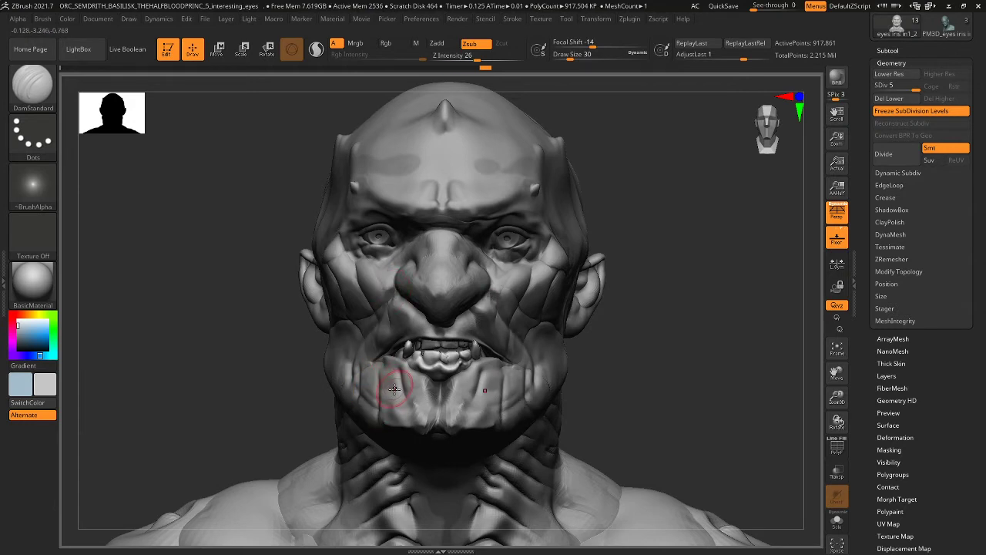
pyautogui.hotkey('ctrl', 'shift', 'z')
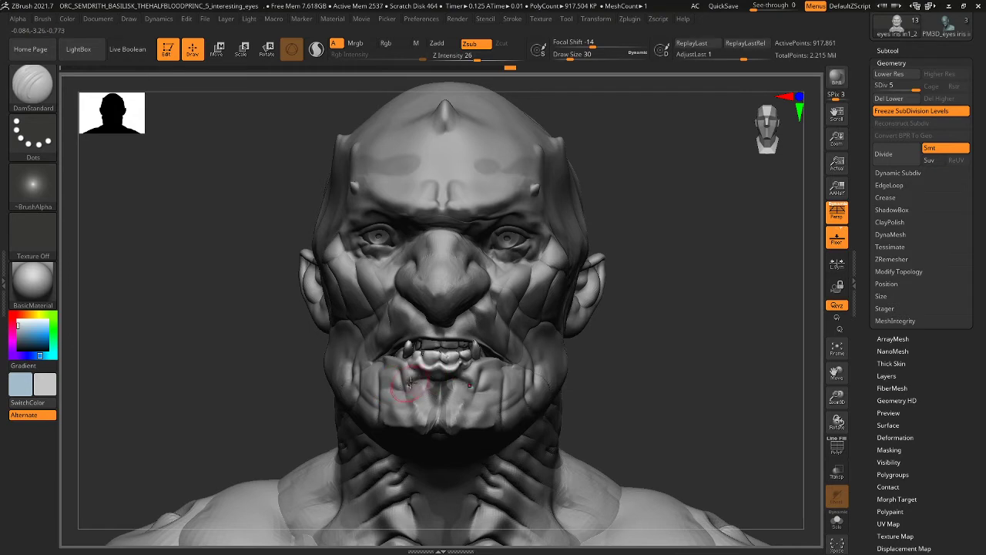
pyautogui.hotkey('ctrl', 'shift', 'z')
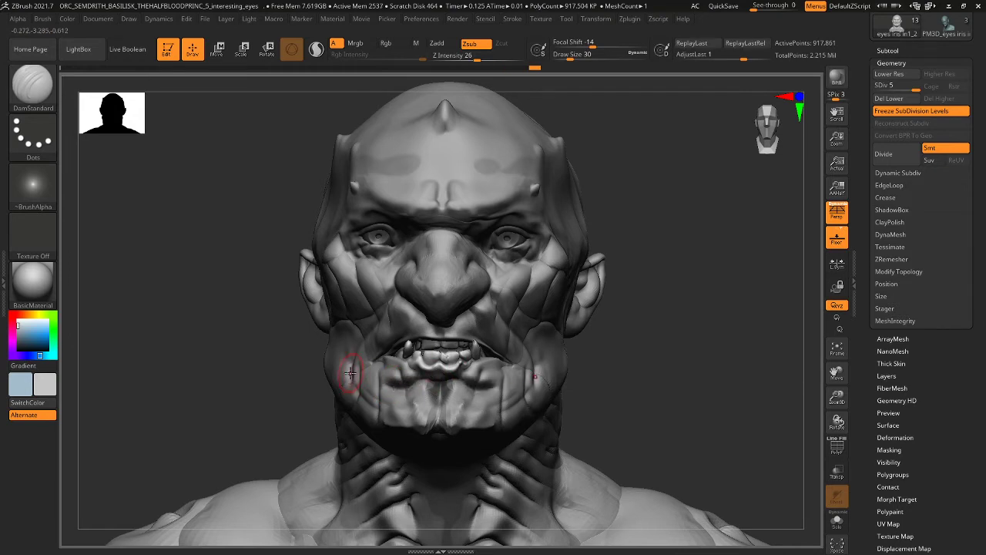
pyautogui.hotkey('ctrl', 'shift', 'z')
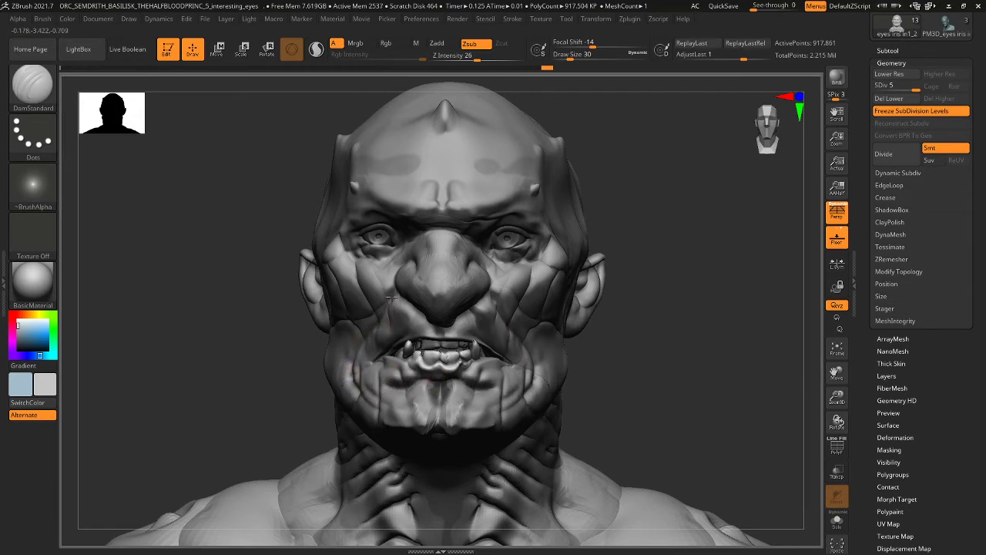
# - Carve wrinkles under the eyes and across the upper cheeks with DamStandard at draw size 30, in front and three-quarter views
pyautogui.hotkey('ctrl', 'shift', 'z')
pyautogui.hotkey('ctrl', 'shift', 'z')
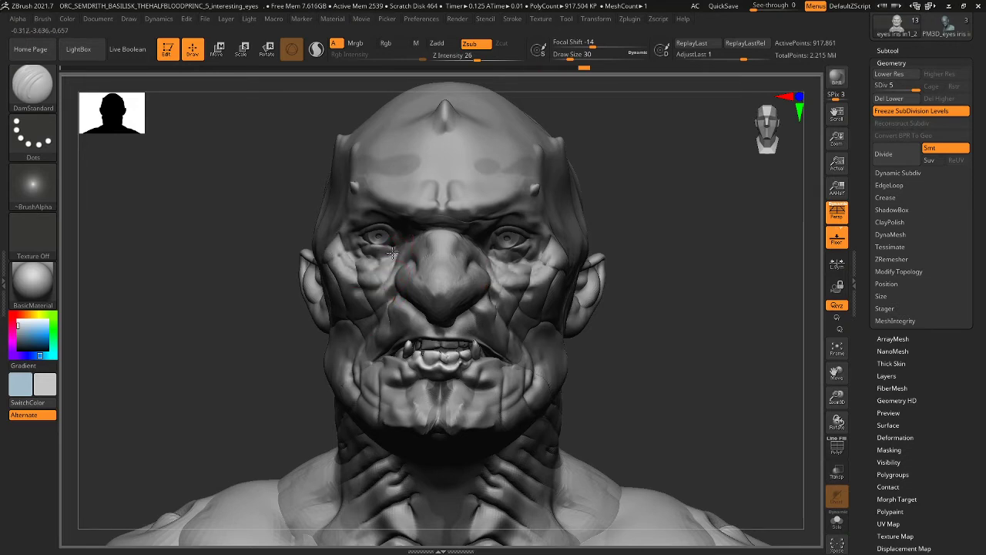
pyautogui.hotkey('ctrl', 'shift', 'z')
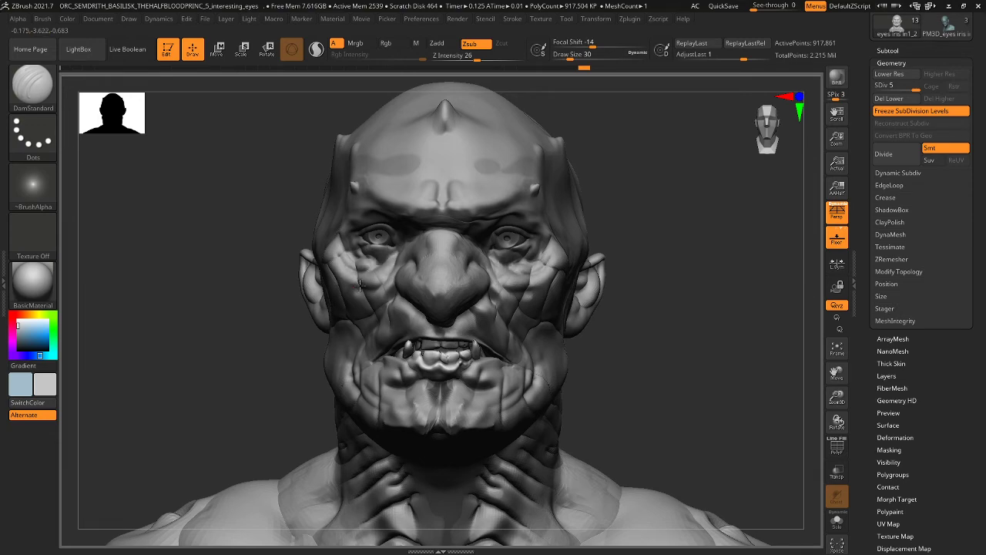
pyautogui.hotkey('ctrl', 'shift', 'z')
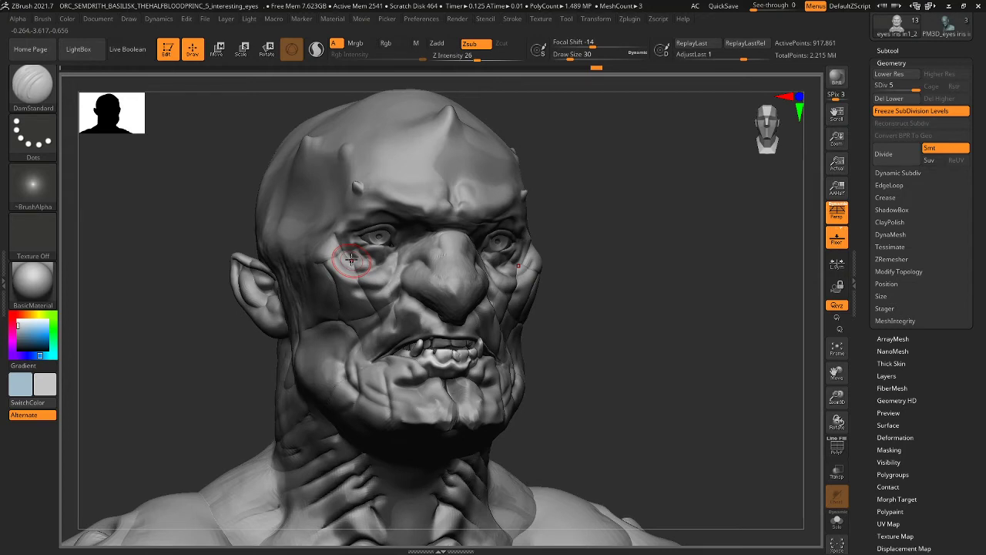
pyautogui.hotkey('ctrl', 'shift', 'z')
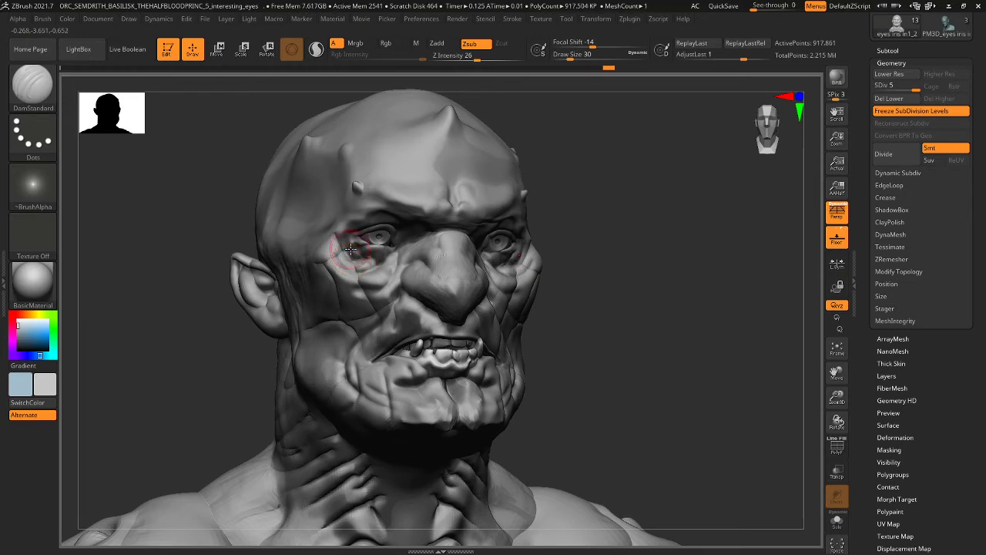
pyautogui.hotkey('ctrl', 'shift', 'z')
pyautogui.hotkey('ctrl', 'shift', 'z')
pyautogui.hotkey('ctrl', 'shift', 'z')
pyautogui.hotkey('ctrl', 'shift', 'z')
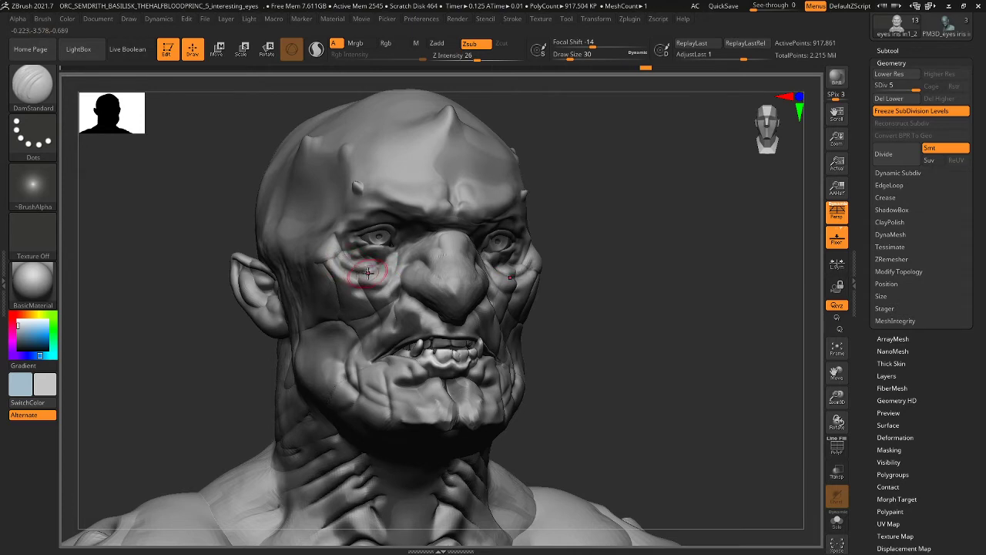
# - Redo the DamStandard wrinkle strokes under the eyes and across the upper cheeks
pyautogui.hotkey('ctrl', 'shift', 'z')
pyautogui.hotkey('ctrl', 'shift', 'z')
pyautogui.hotkey('ctrl', 'shift', 'z')
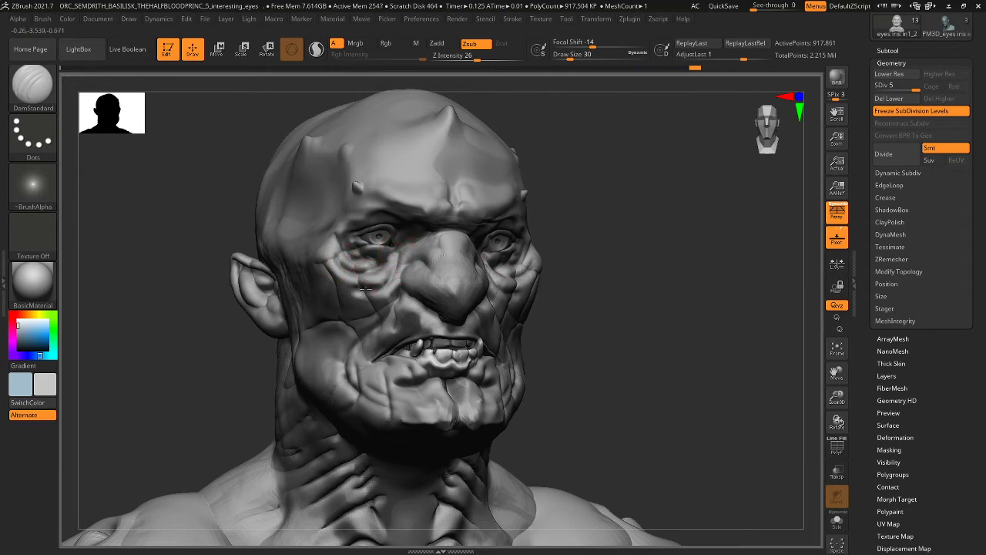
pyautogui.hotkey('ctrl', 'shift', 'z')
pyautogui.hotkey('ctrl', 'shift', 'z')
pyautogui.hotkey('ctrl', 'shift', 'z')
pyautogui.hotkey('ctrl', 'shift', 'z')
pyautogui.hotkey('ctrl', 'shift', 'z')
pyautogui.hotkey('ctrl', 'shift', 'z')
# - Carve short creases into the folds beside the mouth corners with DamStandard at draw size 30
pyautogui.moveTo(373, 351)
pyautogui.mouseDown()
pyautogui.moveTo(374, 388)
pyautogui.moveTo(391, 355)
pyautogui.moveTo(365, 362)
pyautogui.mouseUp()
pyautogui.moveTo(555, 312)
pyautogui.mouseDown()
pyautogui.moveTo(573, 308)
pyautogui.moveTo(567, 319)
pyautogui.mouseUp()
pyautogui.moveTo(367, 362); pyautogui.dragTo(370, 357)
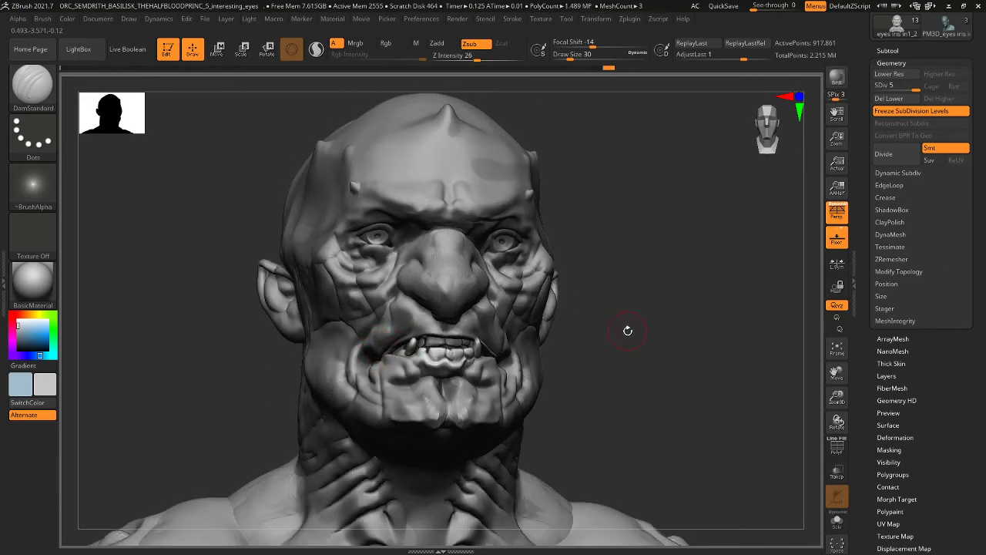
# - Carve symmetrical wrinkles across the forehead above the brows with DamStandard at draw size 30
pyautogui.moveTo(628, 331); pyautogui.dragTo(616, 306)
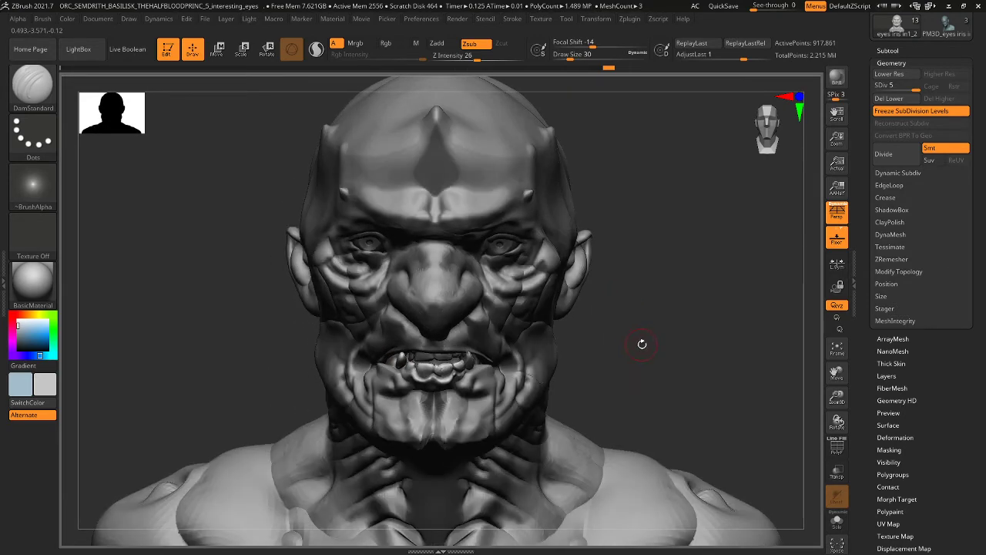
pyautogui.keyDown('shift'); pyautogui.moveTo(642, 345); pyautogui.dragTo(561, 369); pyautogui.keyUp('shift')
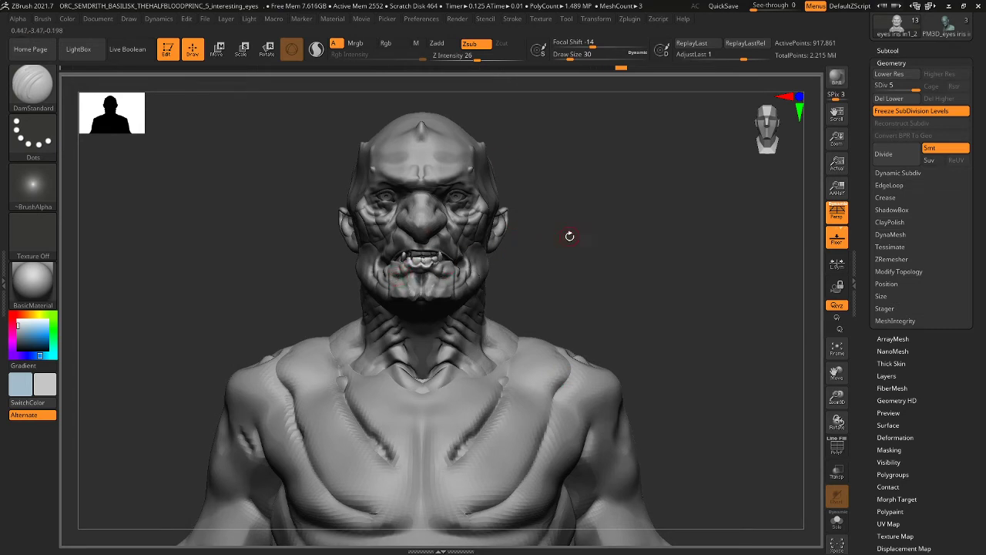
pyautogui.moveTo(532, 261); pyautogui.dragTo(494, 236)
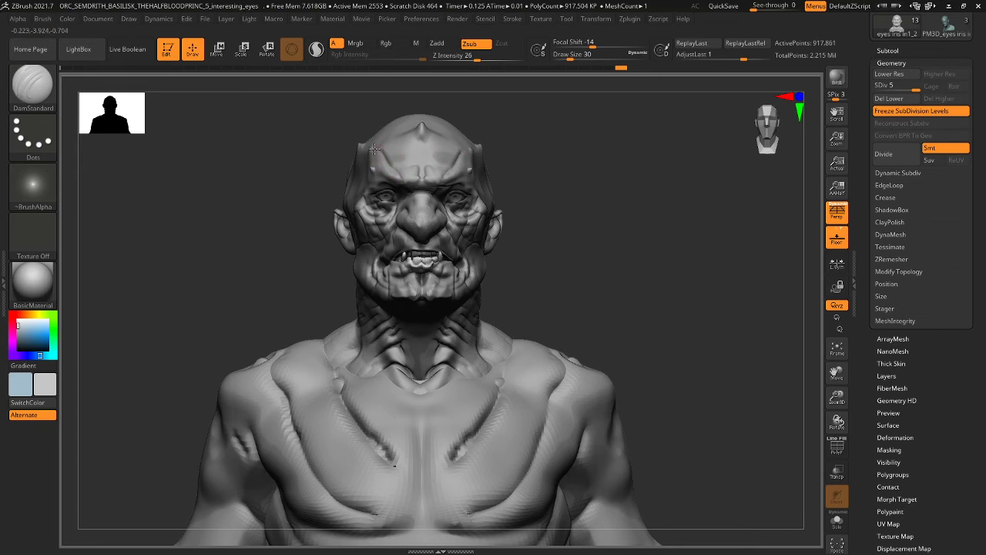
pyautogui.moveTo(398, 167)
pyautogui.mouseDown()
pyautogui.moveTo(389, 149)
pyautogui.moveTo(394, 161)
pyautogui.moveTo(409, 148)
pyautogui.mouseUp()
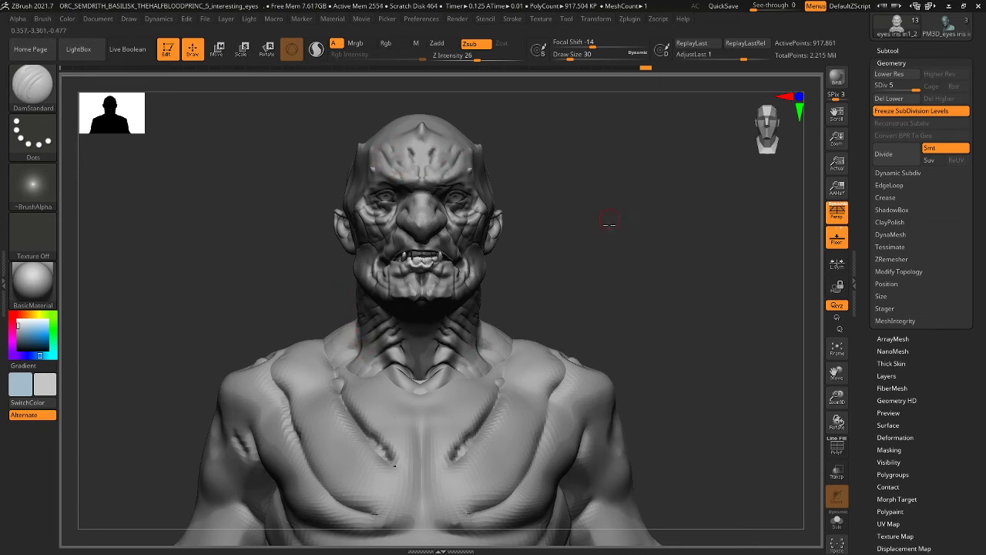
# - Carve creases along the nose bridge and between the nostrils and upper lip, smoothing them where needed
pyautogui.moveTo(605, 220); pyautogui.dragTo(581, 205)
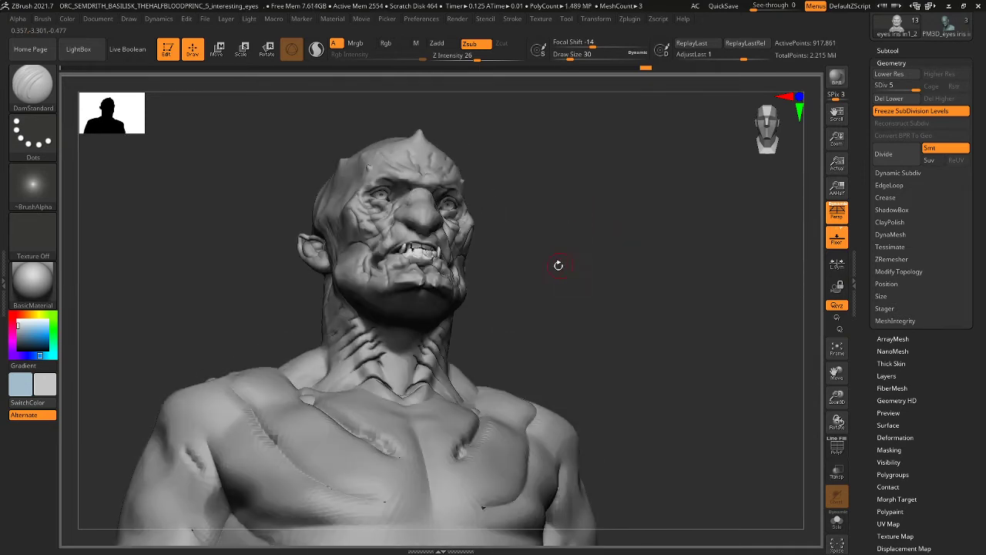
pyautogui.moveTo(535, 219); pyautogui.dragTo(529, 169)
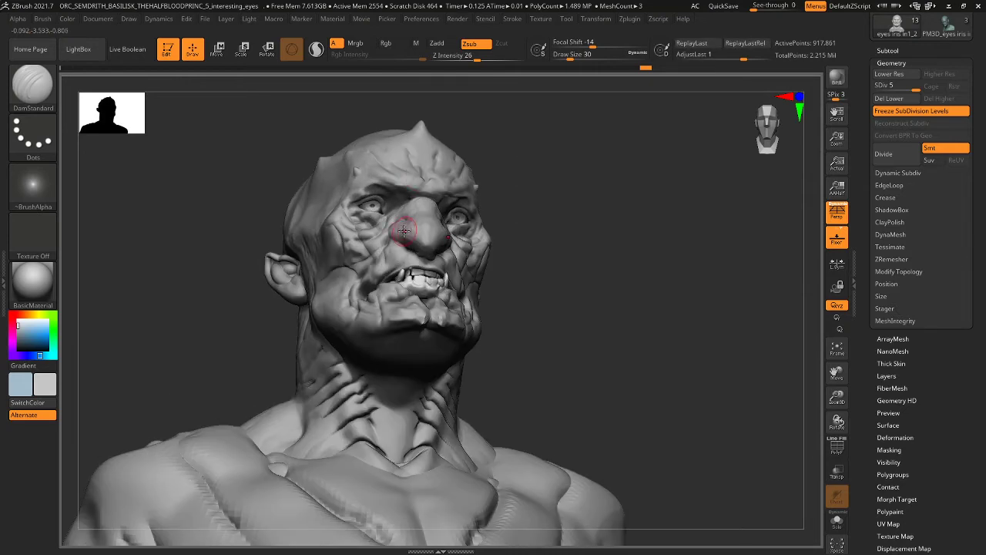
pyautogui.moveTo(404, 231)
pyautogui.mouseDown()
pyautogui.moveTo(429, 234)
pyautogui.moveTo(408, 222)
pyautogui.moveTo(392, 226)
pyautogui.moveTo(456, 225)
pyautogui.moveTo(409, 205)
pyautogui.mouseUp()
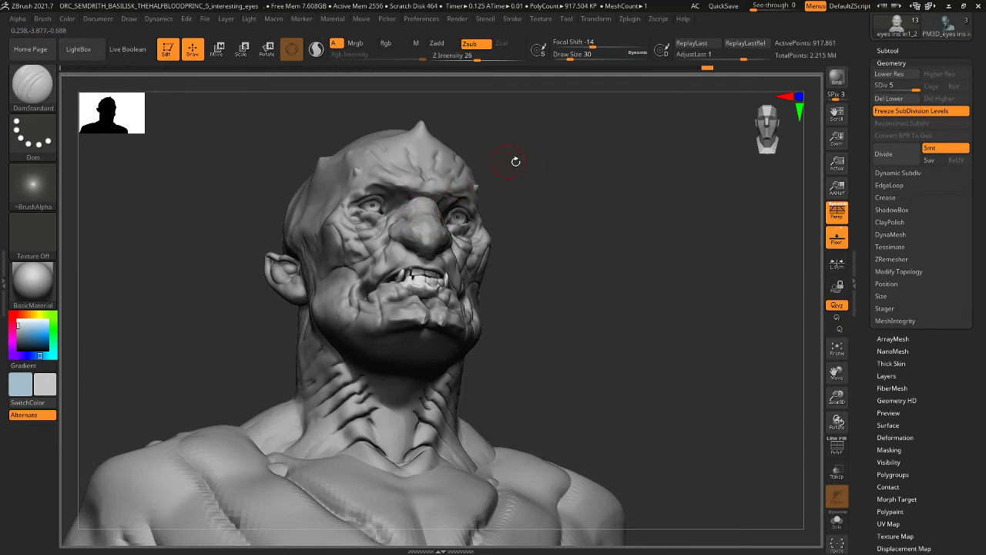
pyautogui.press('shift')
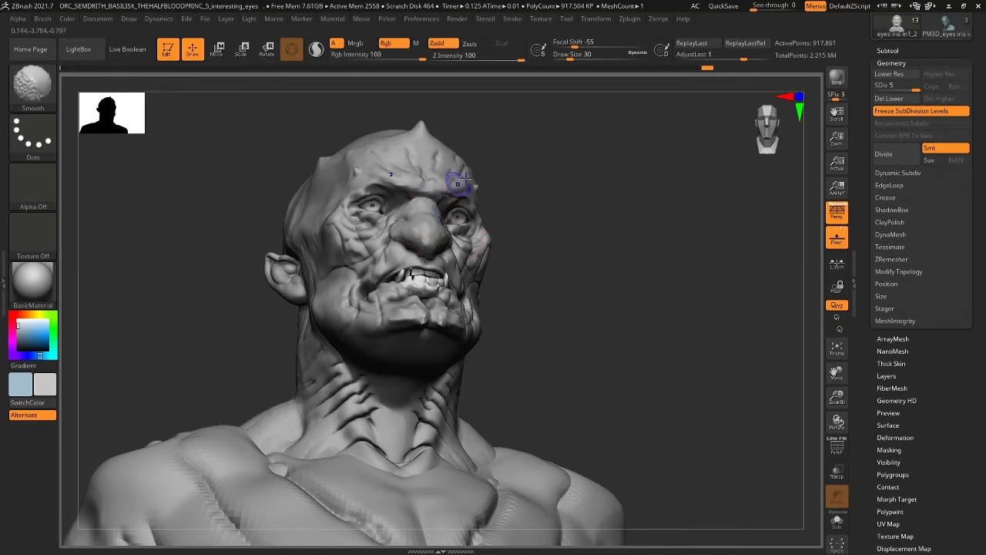
pyautogui.moveTo(422, 262); pyautogui.dragTo(420, 271)
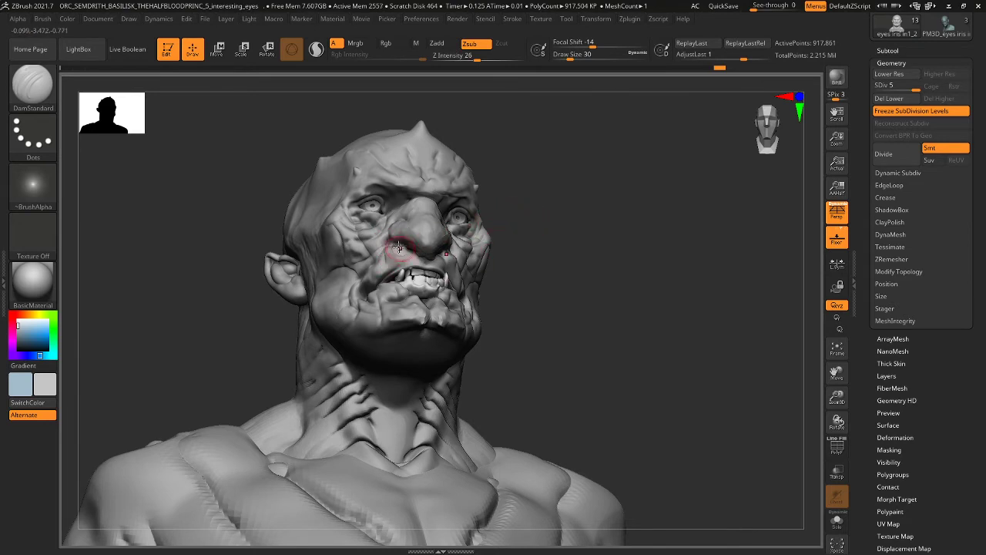
pyautogui.moveTo(401, 247); pyautogui.dragTo(395, 266)
pyautogui.moveTo(453, 244); pyautogui.dragTo(447, 251)
# - Carve fine wrinkles into the jaw, the underside of the chin and the temples at draw size 30
pyautogui.moveTo(330, 306); pyautogui.dragTo(331, 314)
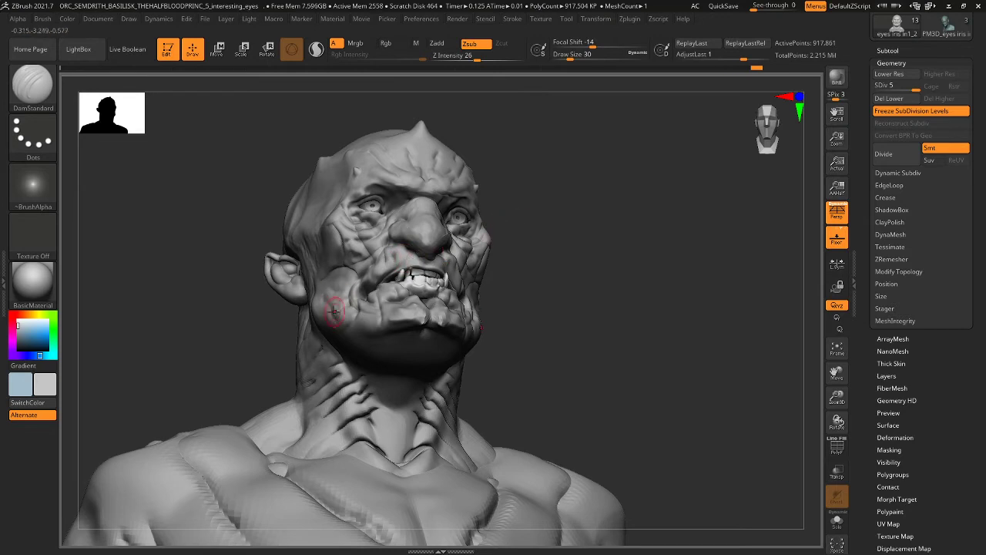
pyautogui.click(404, 333)
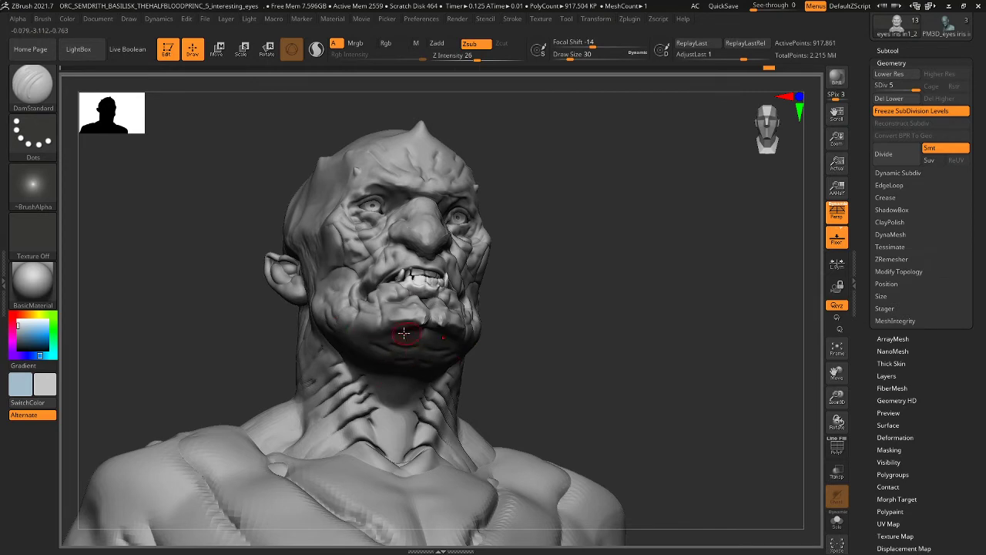
pyautogui.click(405, 358)
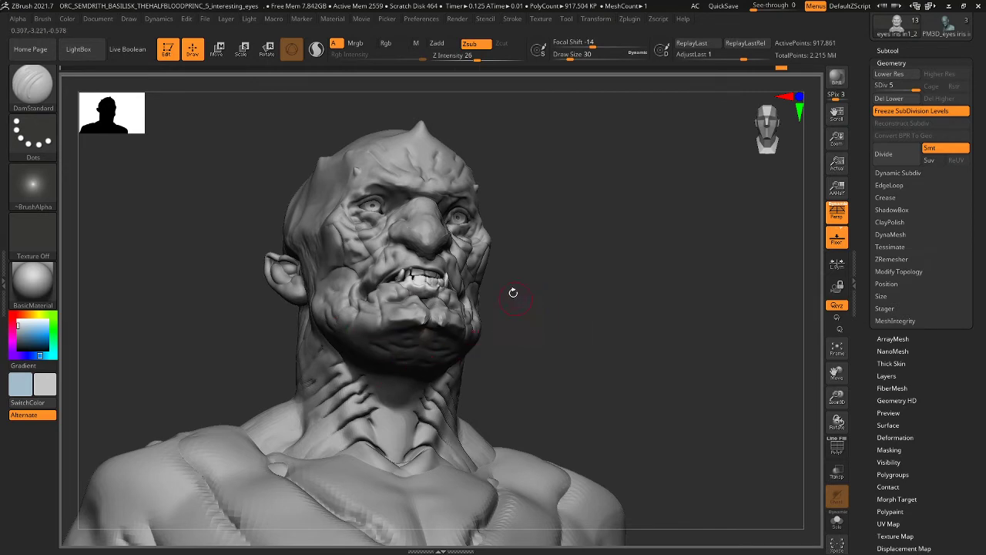
pyautogui.moveTo(318, 196); pyautogui.dragTo(324, 163)
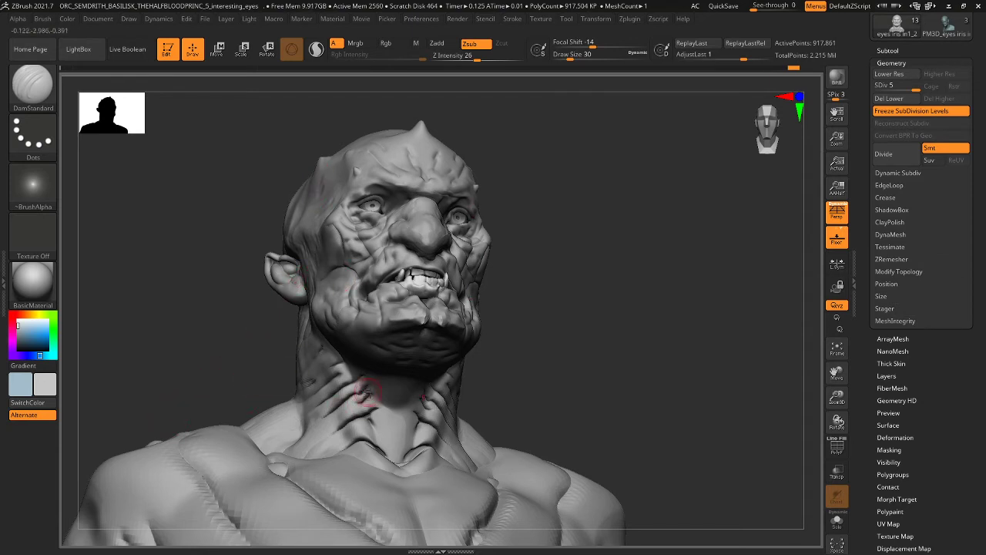
# - Carve long folds down the front of the neck towards the collarbones with DamStandard at draw size 30
pyautogui.moveTo(375, 401); pyautogui.dragTo(384, 442)
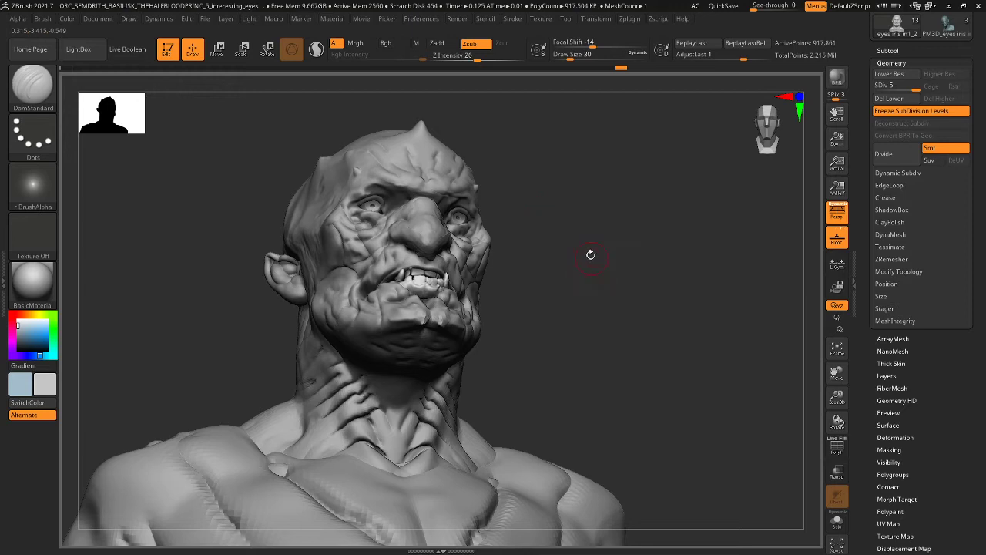
pyautogui.moveTo(590, 255); pyautogui.dragTo(614, 260)
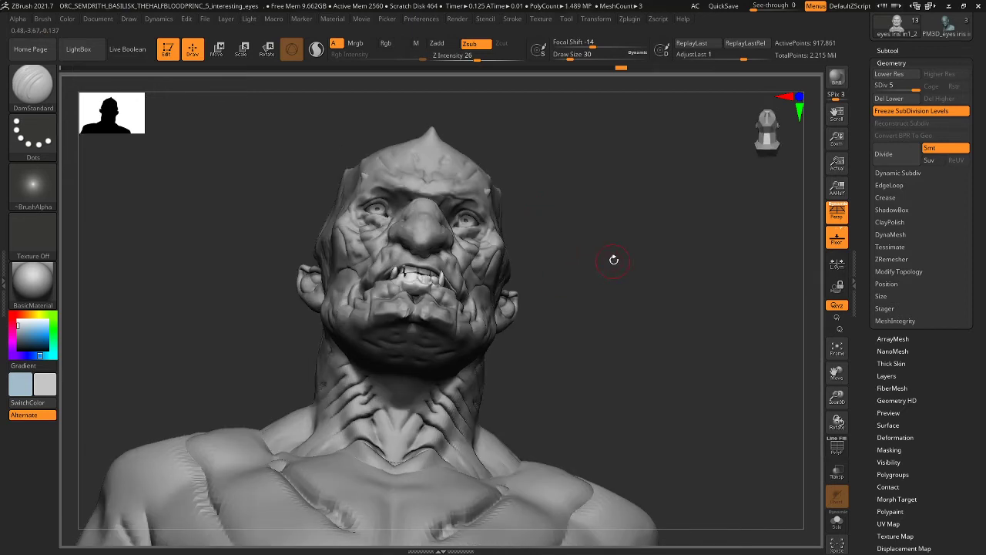
pyautogui.moveTo(614, 260); pyautogui.dragTo(603, 208)
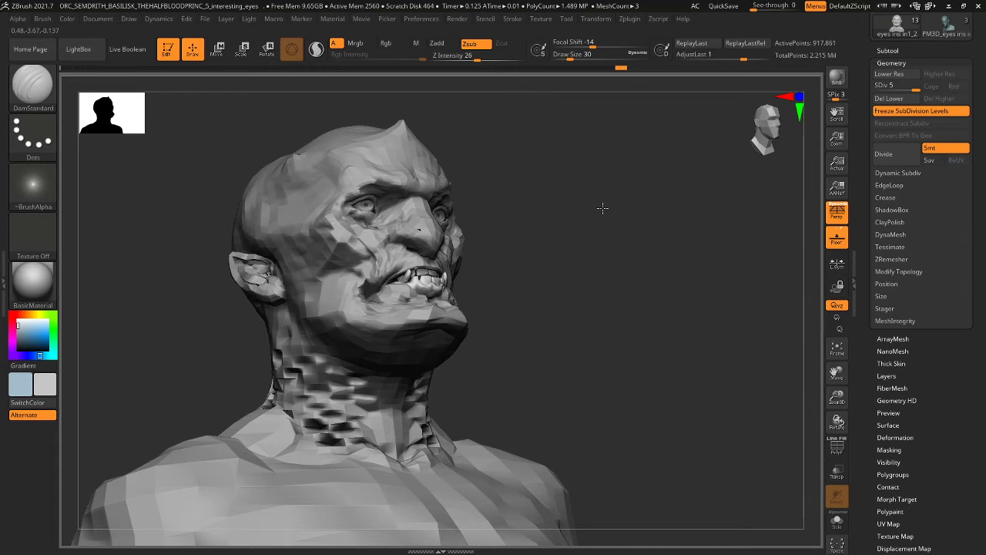
# - Inspect the head's polygroup colours from several angles, then display only its wireframe
pyautogui.hotkey('shift', 'f')
pyautogui.moveTo(603, 207); pyautogui.dragTo(555, 298)
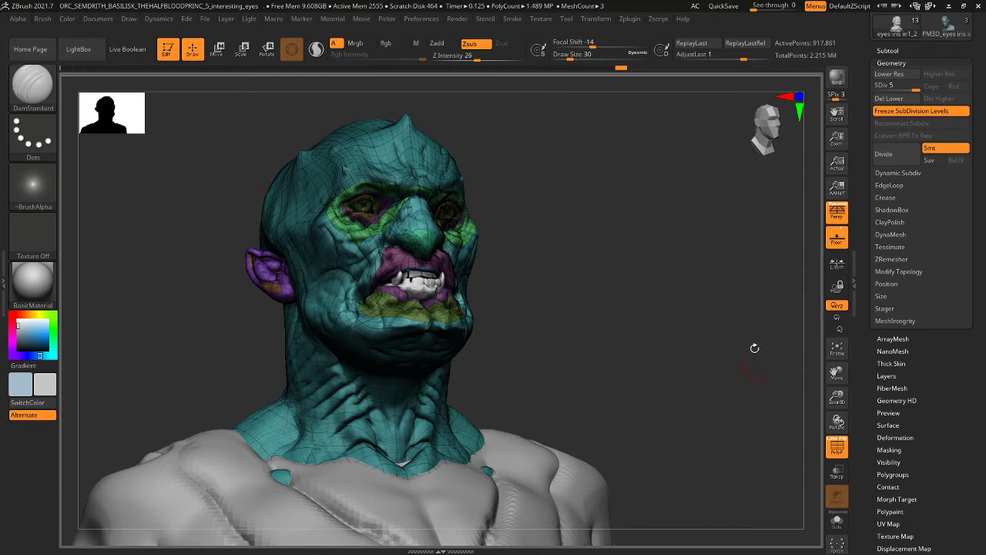
pyautogui.click(831, 439)
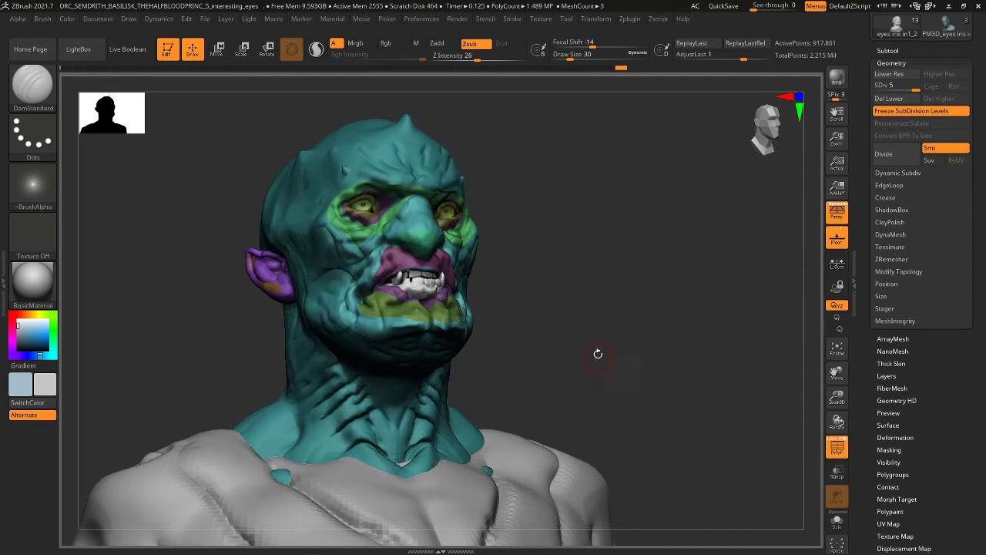
pyautogui.moveTo(596, 341); pyautogui.dragTo(586, 351)
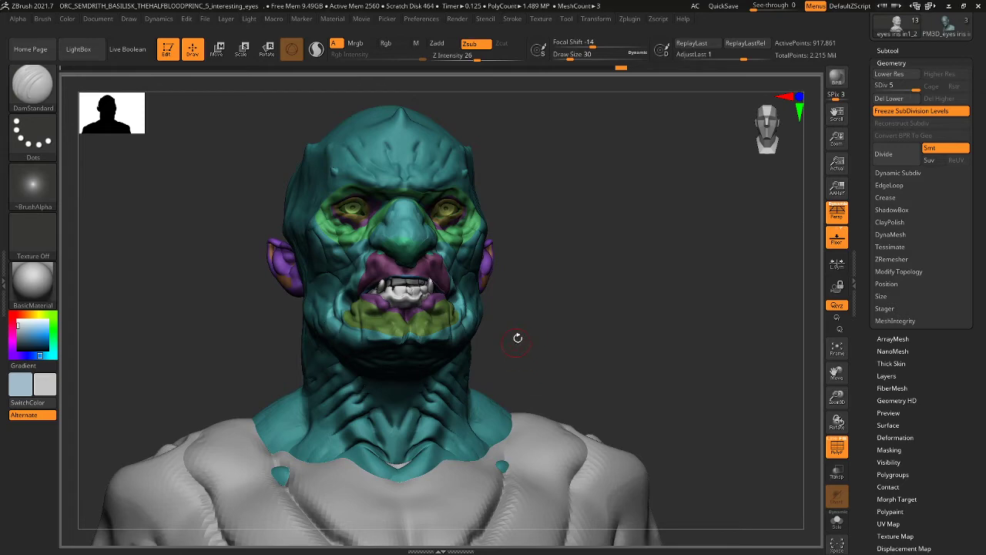
pyautogui.moveTo(523, 341)
pyautogui.mouseDown()
pyautogui.moveTo(532, 339)
pyautogui.moveTo(525, 347)
pyautogui.mouseUp()
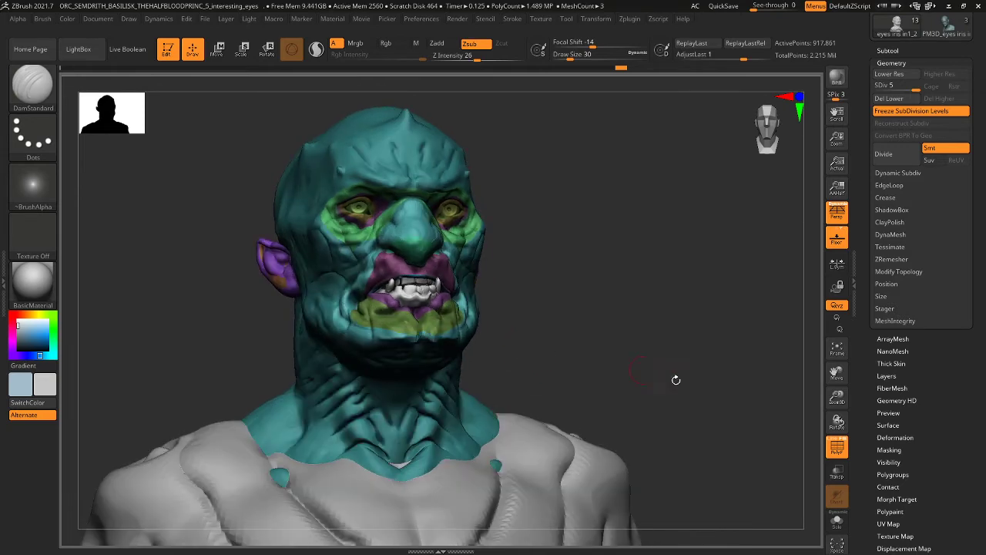
pyautogui.click(837, 444)
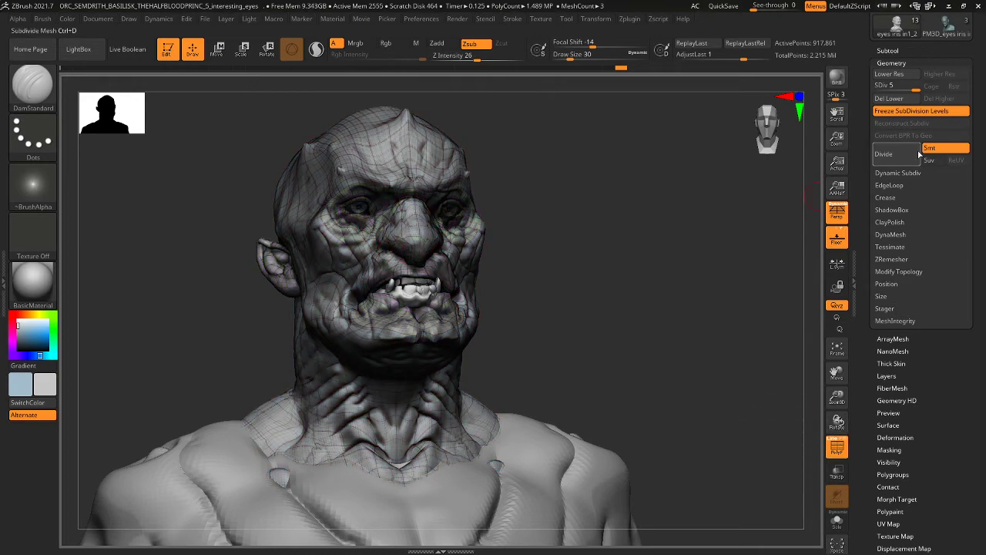
# - Lower the head to subdivision level 1 and smooth the polygons around the eyes, nose, mouth and chin
pyautogui.moveTo(914, 88); pyautogui.dragTo(872, 90)
pyautogui.press('shift')
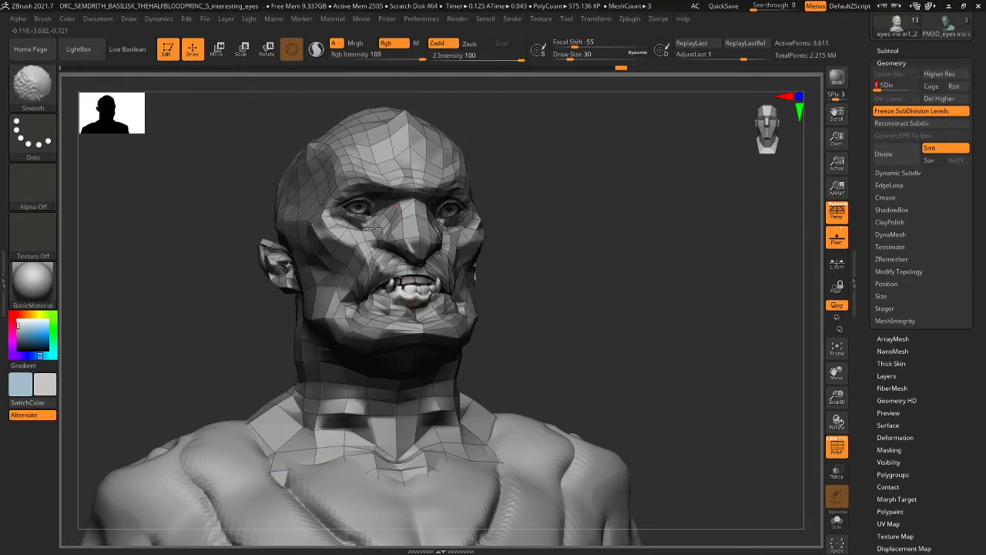
pyautogui.moveTo(340, 212)
pyautogui.keyDown('shift'); pyautogui.mouseDown()
pyautogui.moveTo(352, 186)
pyautogui.moveTo(423, 185)
pyautogui.mouseUp(); pyautogui.keyUp('shift')
pyautogui.keyDown('shift'); pyautogui.moveTo(387, 239); pyautogui.dragTo(360, 303); pyautogui.keyUp('shift')
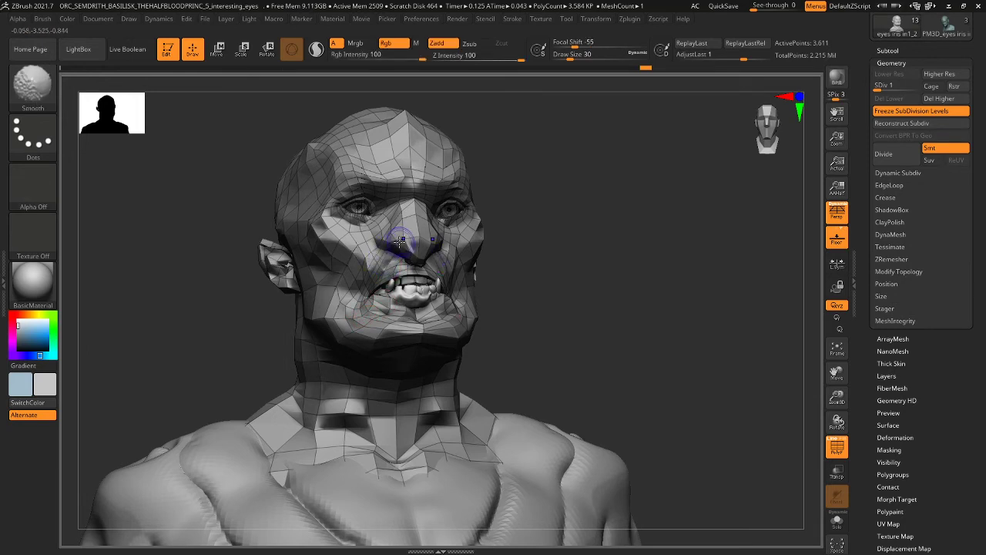
pyautogui.moveTo(401, 239)
pyautogui.keyDown('shift'); pyautogui.mouseDown()
pyautogui.moveTo(404, 227)
pyautogui.moveTo(414, 231)
pyautogui.moveTo(389, 251)
pyautogui.moveTo(427, 232)
pyautogui.moveTo(401, 231)
pyautogui.moveTo(419, 208)
pyautogui.mouseUp(); pyautogui.keyUp('shift')
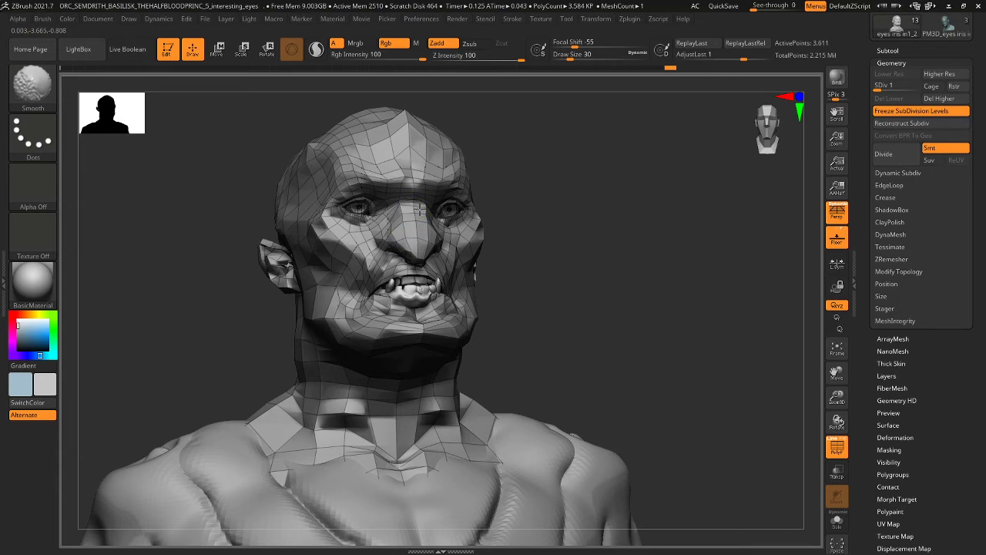
pyautogui.keyDown('shift'); pyautogui.moveTo(397, 262); pyautogui.dragTo(409, 270); pyautogui.keyUp('shift')
pyautogui.keyDown('shift'); pyautogui.moveTo(385, 314); pyautogui.dragTo(462, 302); pyautogui.keyUp('shift')
pyautogui.press('shift')
pyautogui.keyDown('shift'); pyautogui.moveTo(515, 277); pyautogui.dragTo(520, 277); pyautogui.keyUp('shift')
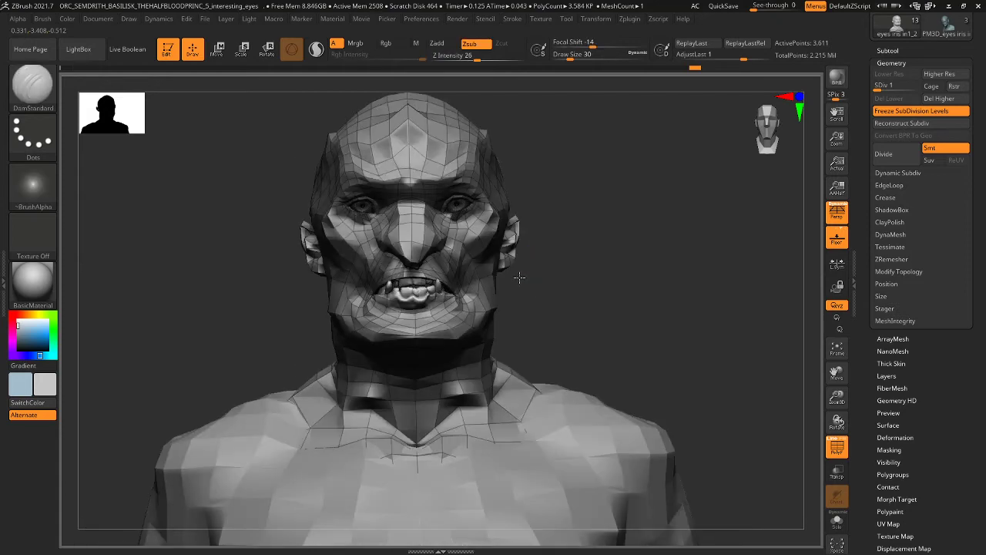
# - Return the head to subdivision level 5 and hide the wireframe
pyautogui.press('d')
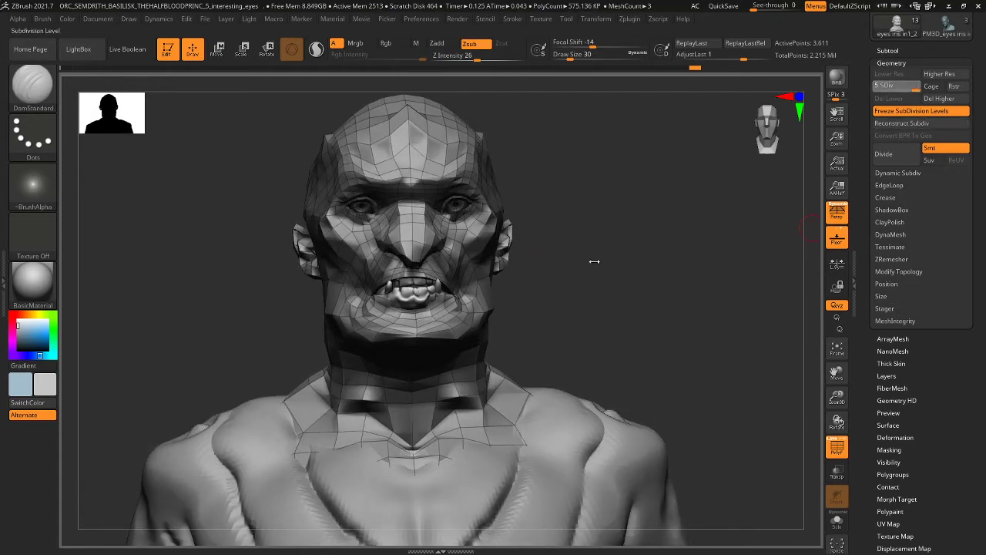
pyautogui.click(591, 240)
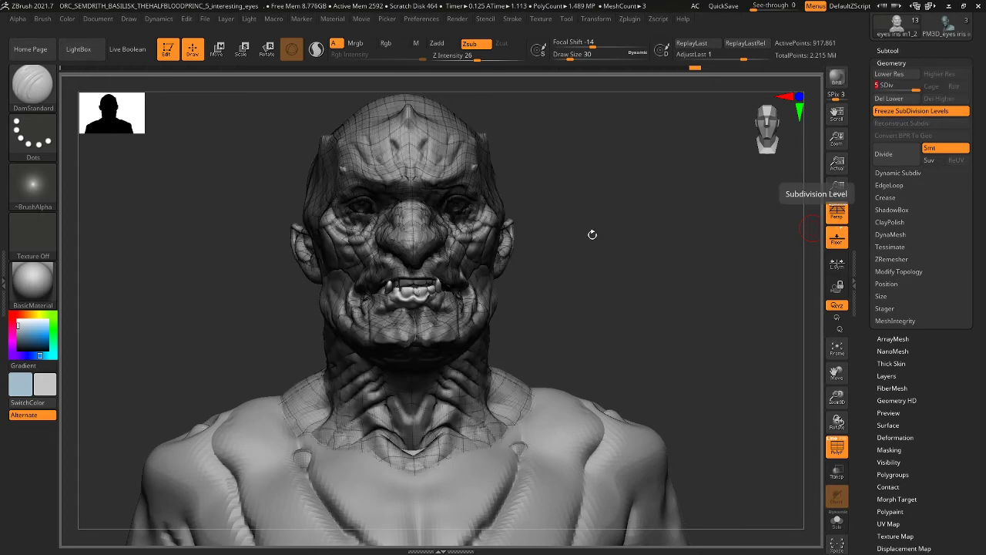
pyautogui.moveTo(592, 234); pyautogui.dragTo(777, 372)
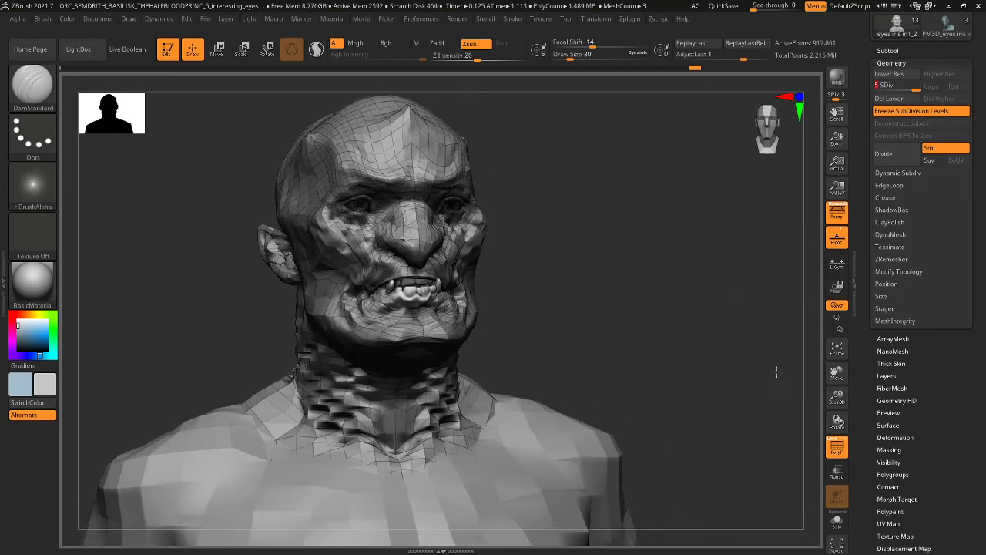
pyautogui.click(833, 444)
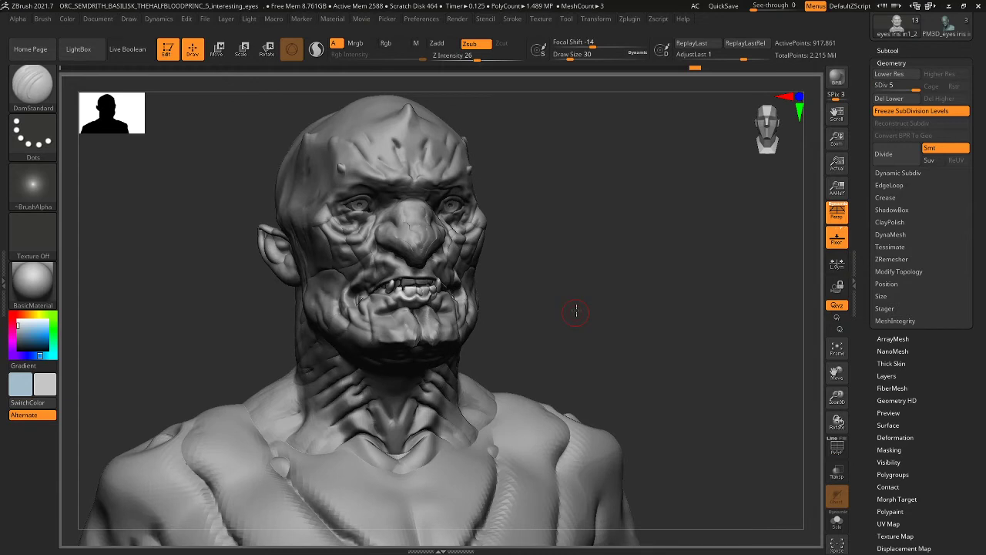
pyautogui.moveTo(577, 310); pyautogui.dragTo(584, 305)
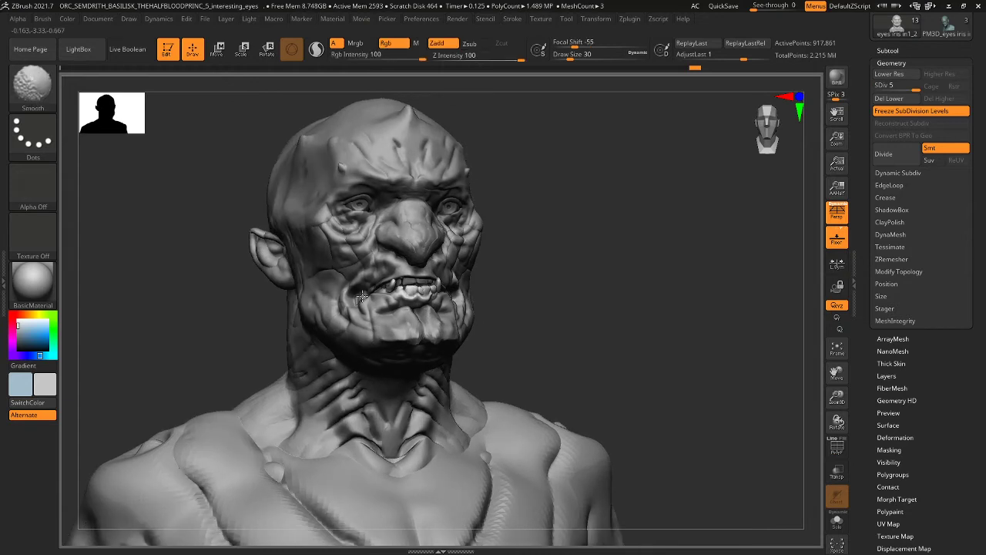
# - Smooth the creases at the mouth corners and carve further wrinkles on the chin and neck sides
pyautogui.keyDown('shift'); pyautogui.moveTo(362, 296); pyautogui.dragTo(358, 302); pyautogui.keyUp('shift')
pyautogui.moveTo(540, 310); pyautogui.dragTo(478, 316)
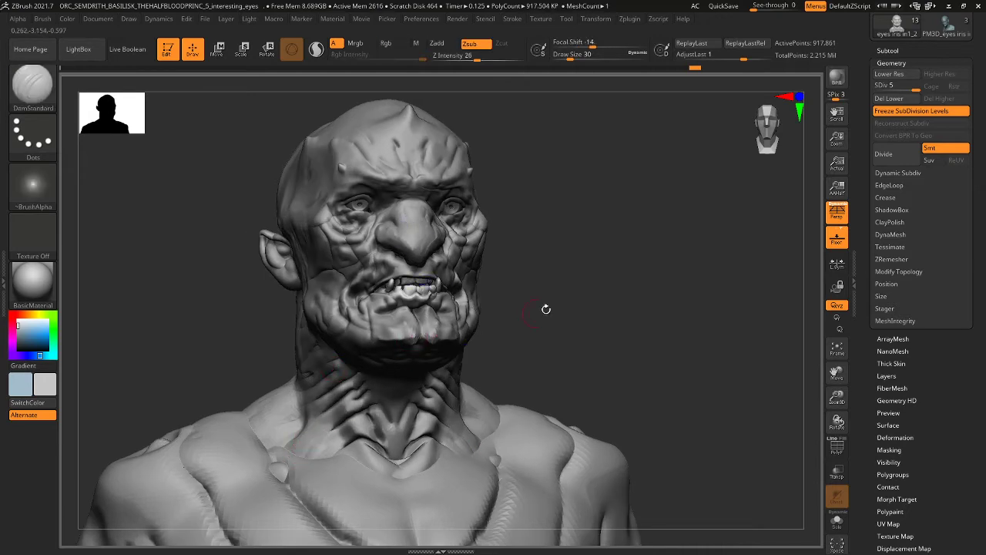
pyautogui.moveTo(533, 291); pyautogui.dragTo(470, 326)
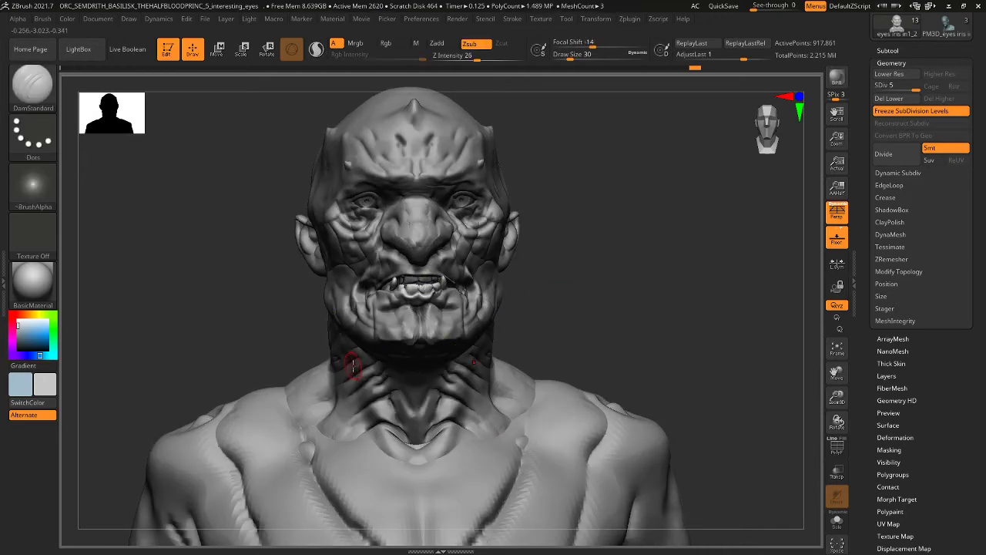
pyautogui.moveTo(537, 242)
pyautogui.mouseDown()
pyautogui.moveTo(550, 273)
pyautogui.moveTo(349, 462)
pyautogui.mouseUp()
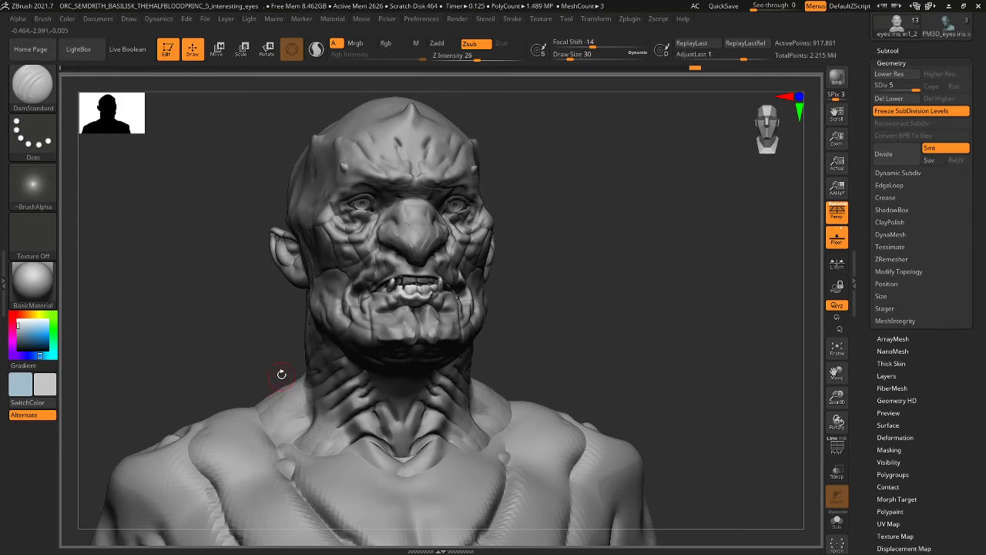
# - Try to push the lower lip forward and shift the outer brow in profile with the Move brush at size 94
pyautogui.moveTo(490, 271)
pyautogui.mouseDown()
pyautogui.moveTo(532, 254)
pyautogui.moveTo(511, 247)
pyautogui.moveTo(468, 287)
pyautogui.moveTo(491, 280)
pyautogui.moveTo(443, 337)
pyautogui.moveTo(392, 364)
pyautogui.mouseUp()
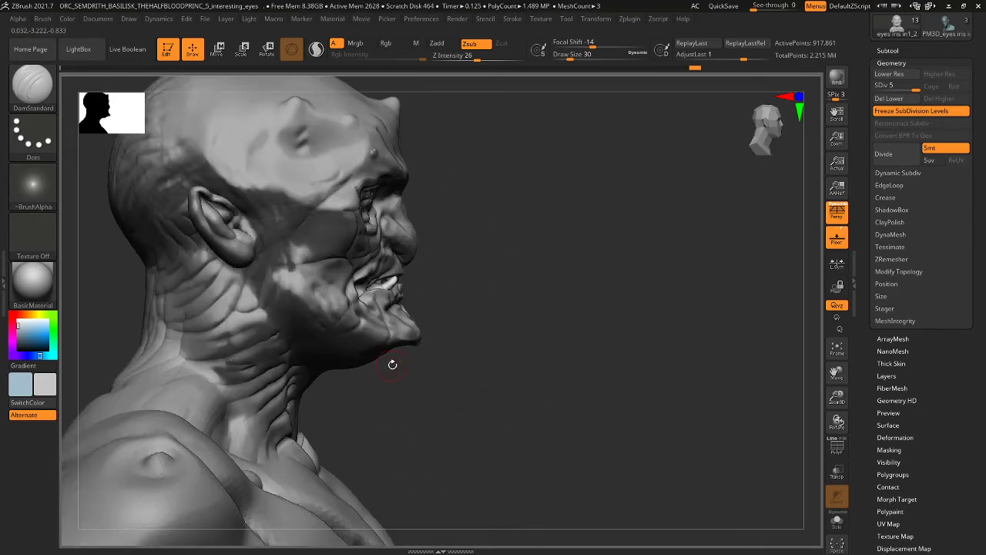
pyautogui.press(']')
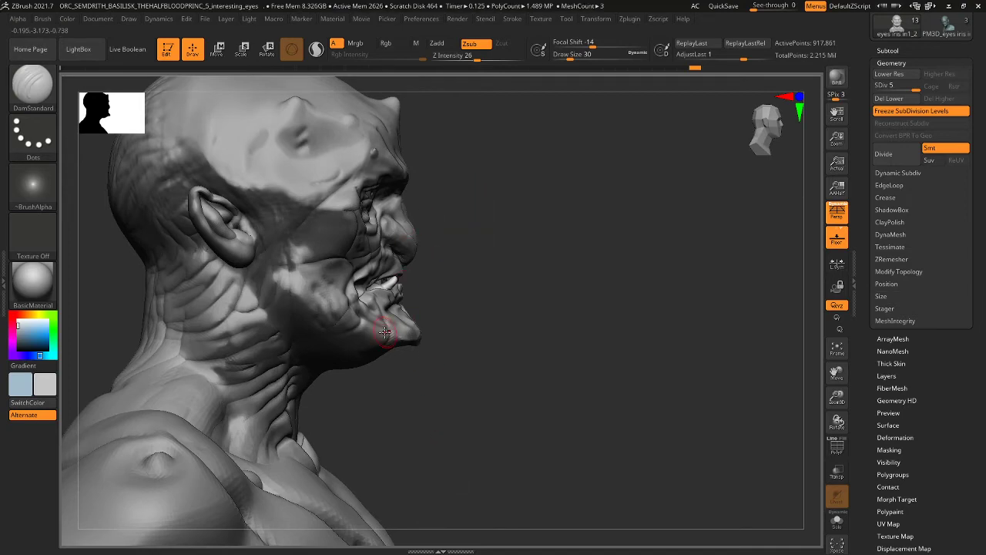
pyautogui.press('b')
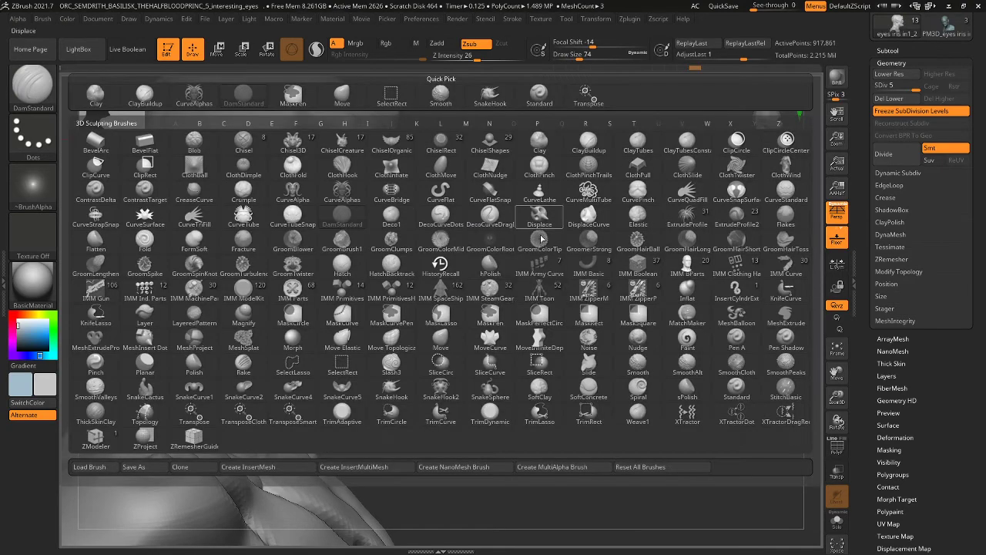
pyautogui.click(447, 340)
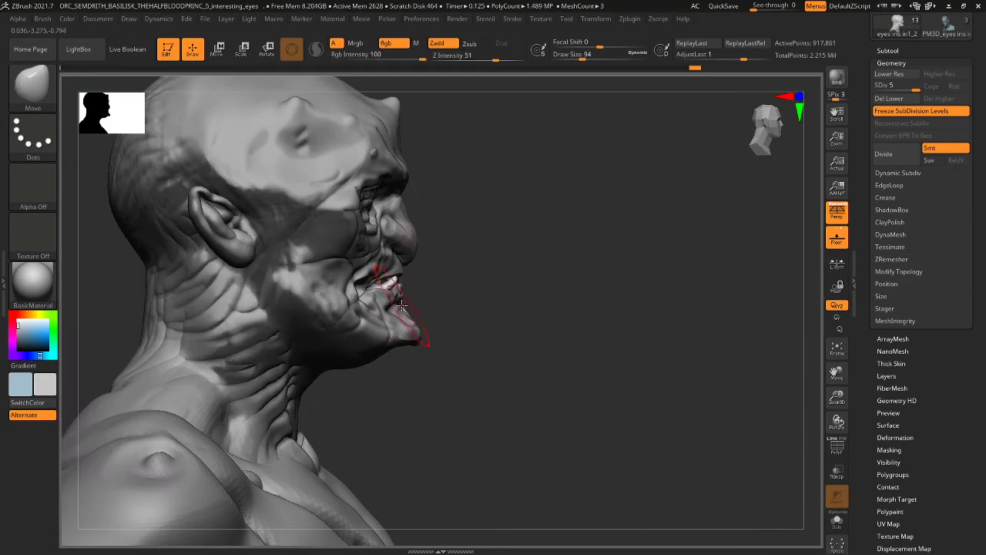
pyautogui.moveTo(400, 305)
pyautogui.mouseDown()
pyautogui.moveTo(416, 303)
pyautogui.moveTo(410, 327)
pyautogui.moveTo(405, 305)
pyautogui.mouseUp()
pyautogui.moveTo(514, 252)
pyautogui.mouseDown()
pyautogui.moveTo(497, 252)
pyautogui.moveTo(413, 324)
pyautogui.moveTo(401, 312)
pyautogui.mouseUp()
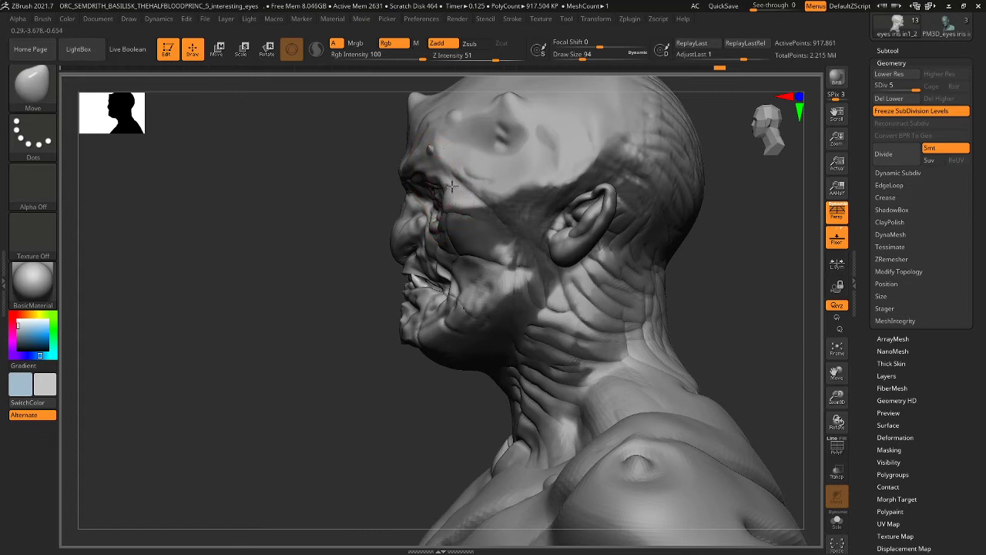
pyautogui.moveTo(461, 186); pyautogui.dragTo(469, 186)
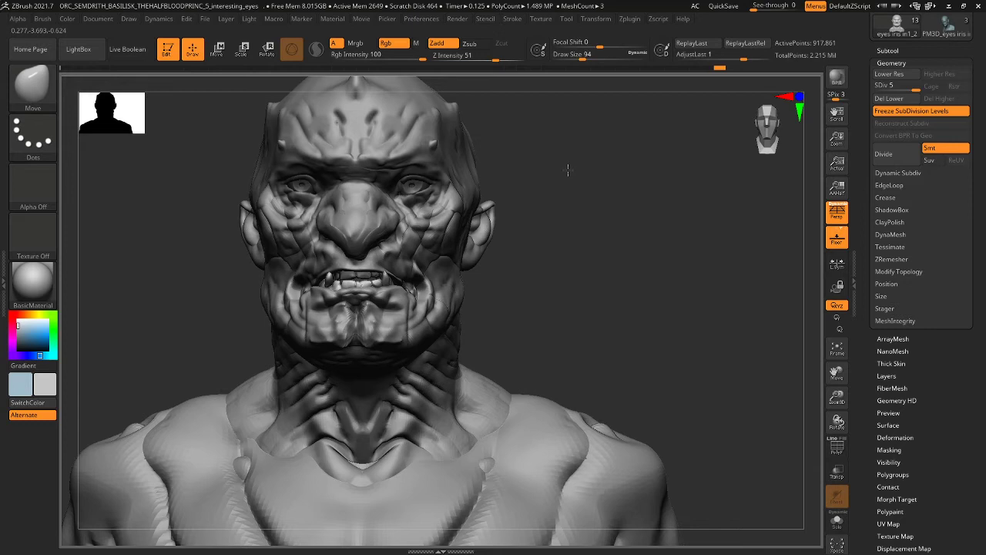
# - Try to nudge the skin folds beneath the eye with a much smaller Move brush
pyautogui.moveTo(568, 170); pyautogui.dragTo(474, 209)
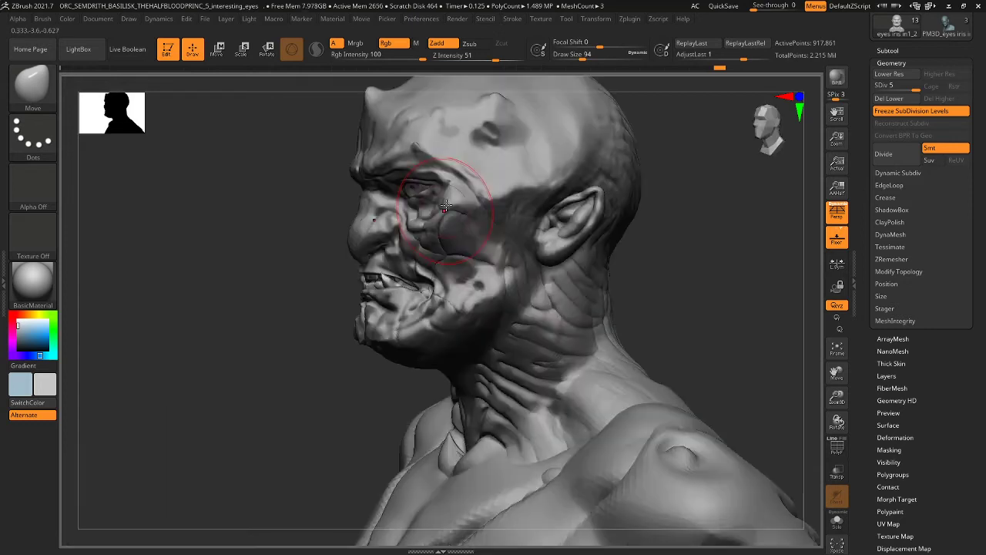
pyautogui.press('[')
pyautogui.press('[')
pyautogui.press('[')
pyautogui.press('[')
pyautogui.press('[')
pyautogui.press('[')
pyautogui.press('[')
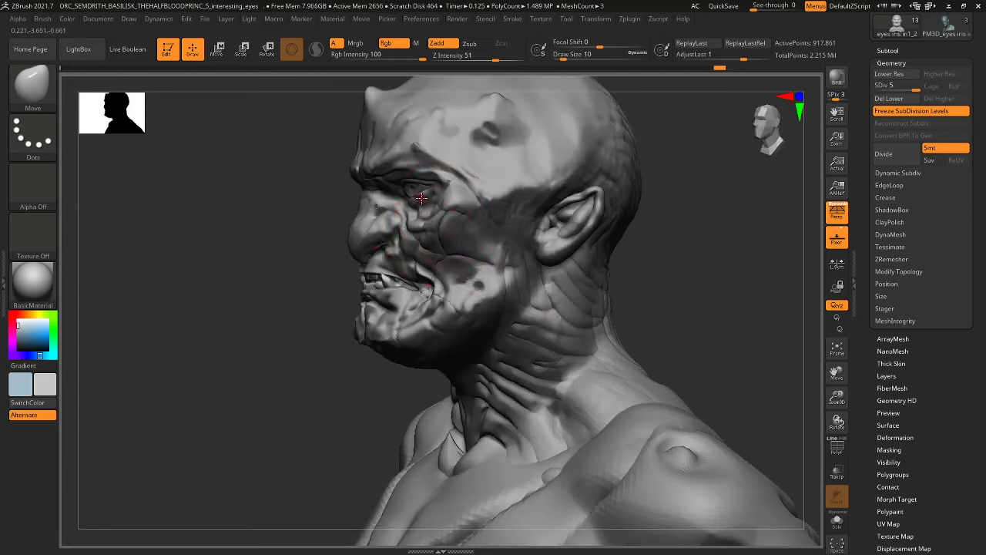
pyautogui.press(']')
pyautogui.moveTo(296, 220); pyautogui.dragTo(370, 231)
pyautogui.press('[')
pyautogui.press('[')
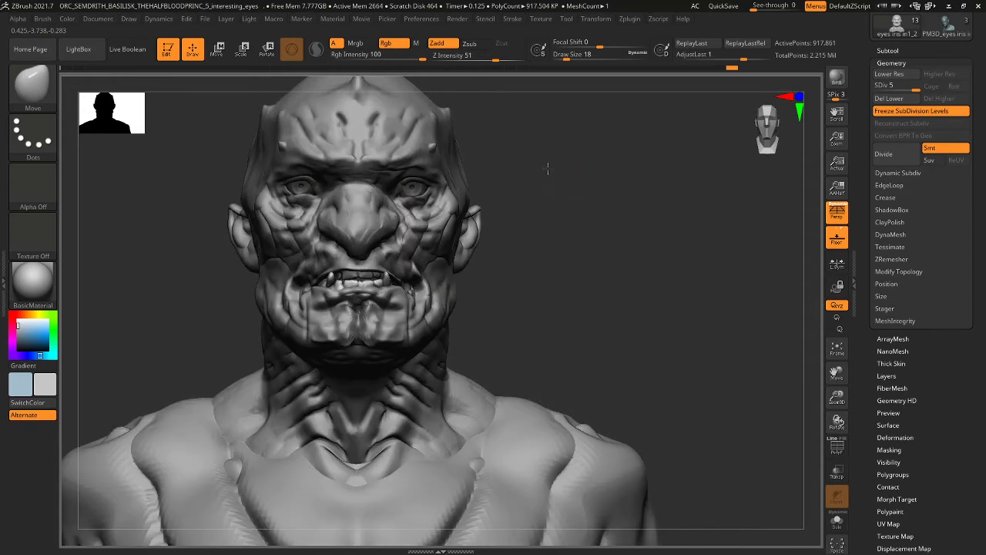
# - Roll the sculpt back through its undo history to a state before the forehead wrinkles were carved
pyautogui.keyDown('alt'); pyautogui.moveTo(548, 169); pyautogui.dragTo(676, 244); pyautogui.keyUp('alt')
pyautogui.keyDown('alt'); pyautogui.moveTo(662, 324); pyautogui.dragTo(587, 283); pyautogui.keyUp('alt')
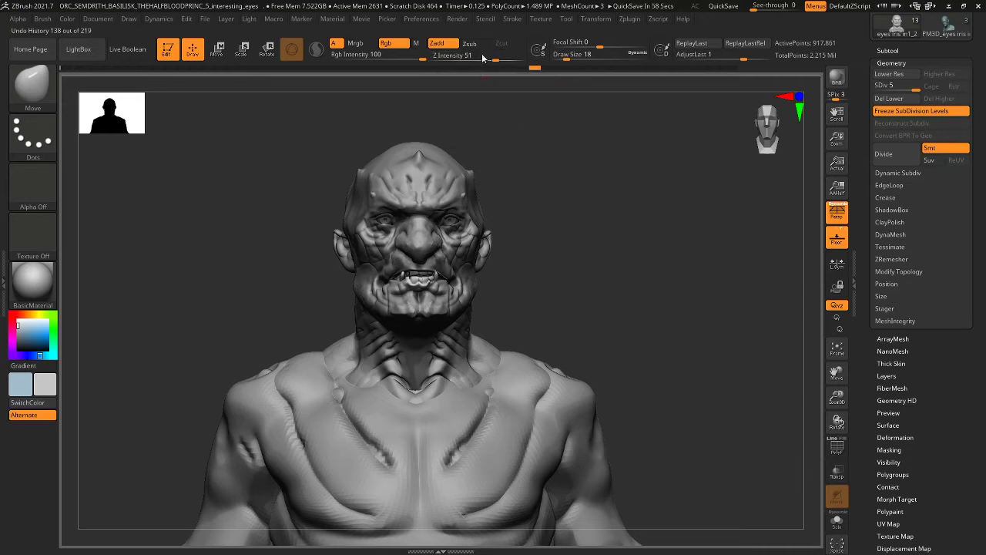
pyautogui.click(485, 68)
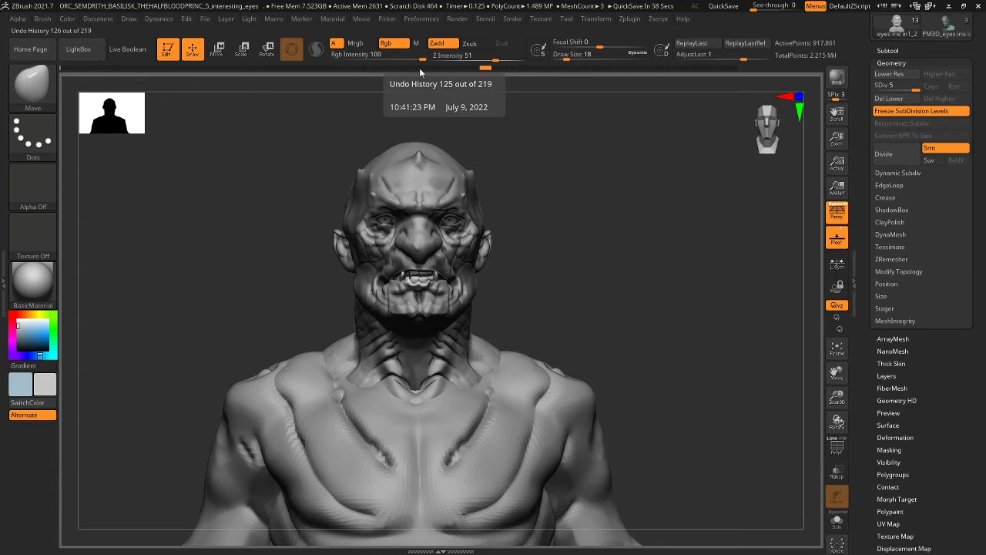
pyautogui.click(416, 69)
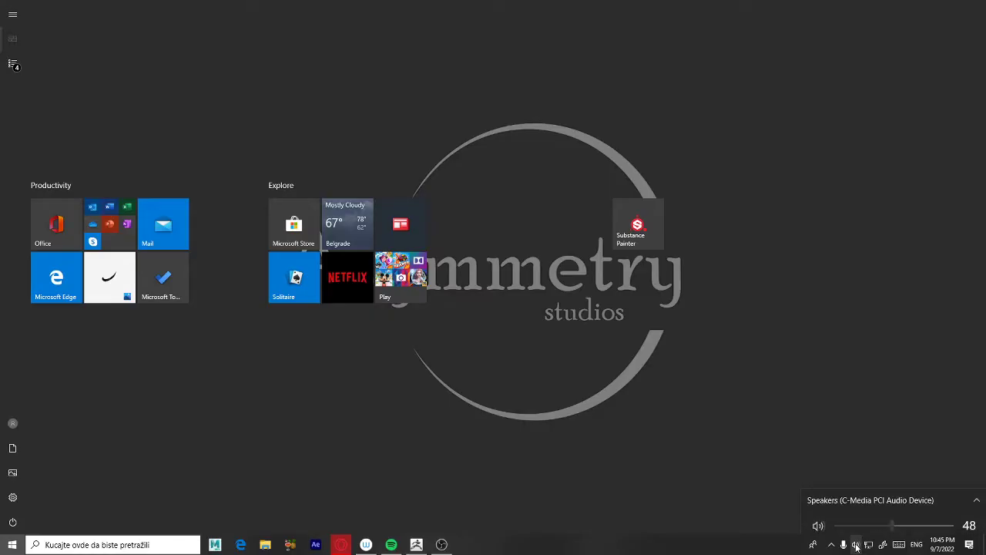
# - Lower the computer's speaker volume and return to the sculpt
pyautogui.scroll(-17, 857, 545)
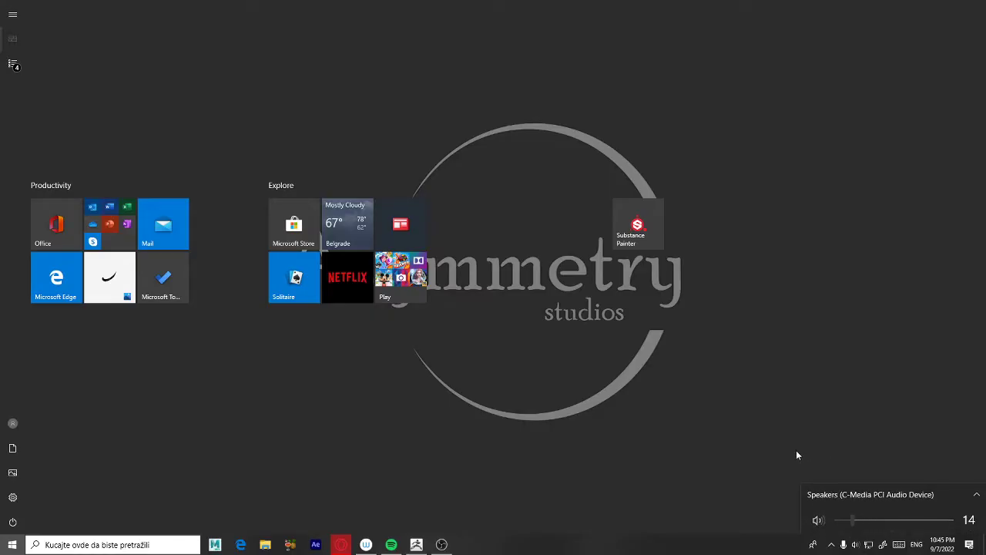
pyautogui.scroll(-4, 798, 450)
pyautogui.click(796, 421)
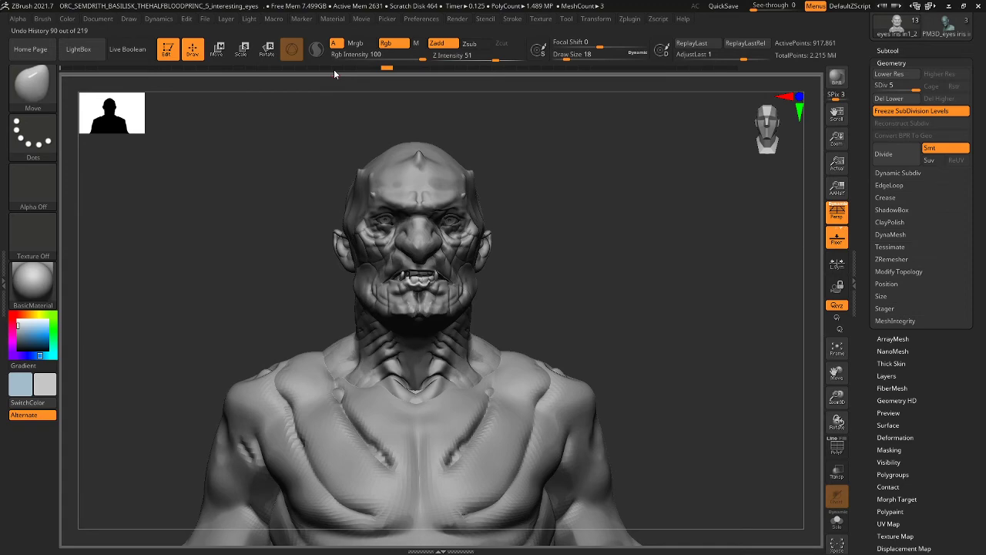
# - Roll the sculpt further back in its undo history and settle on an earlier state with only the broad facial folds
pyautogui.click(331, 69)
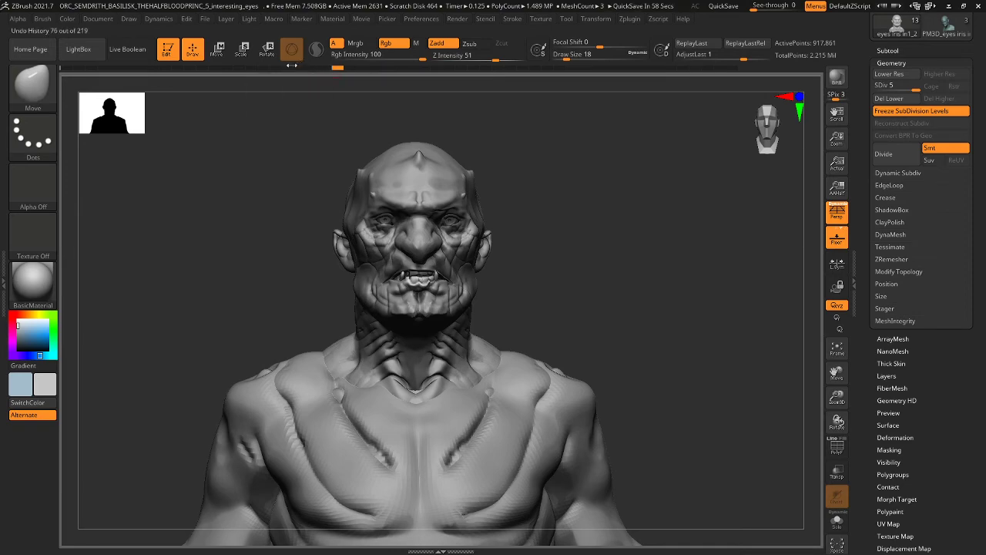
pyautogui.press('super')
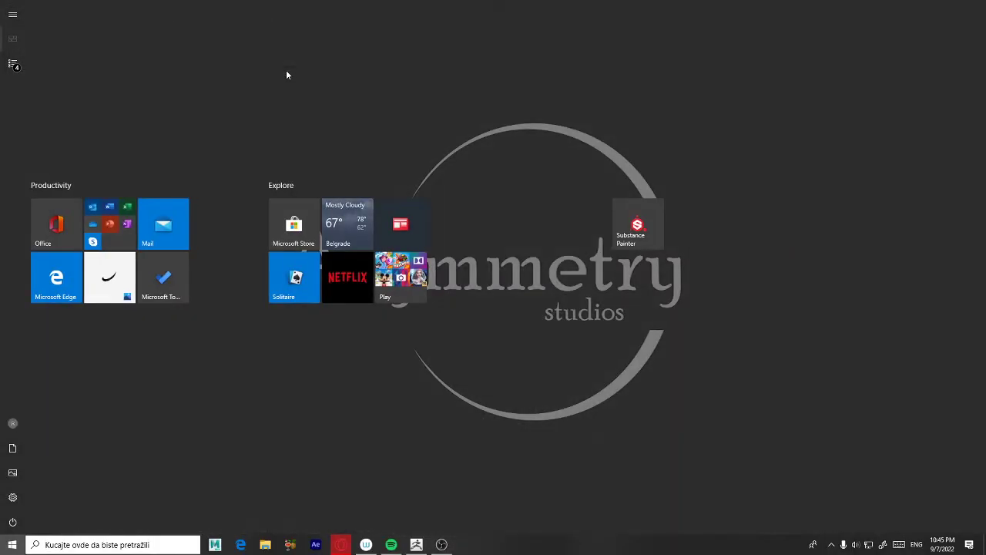
pyautogui.press('super')
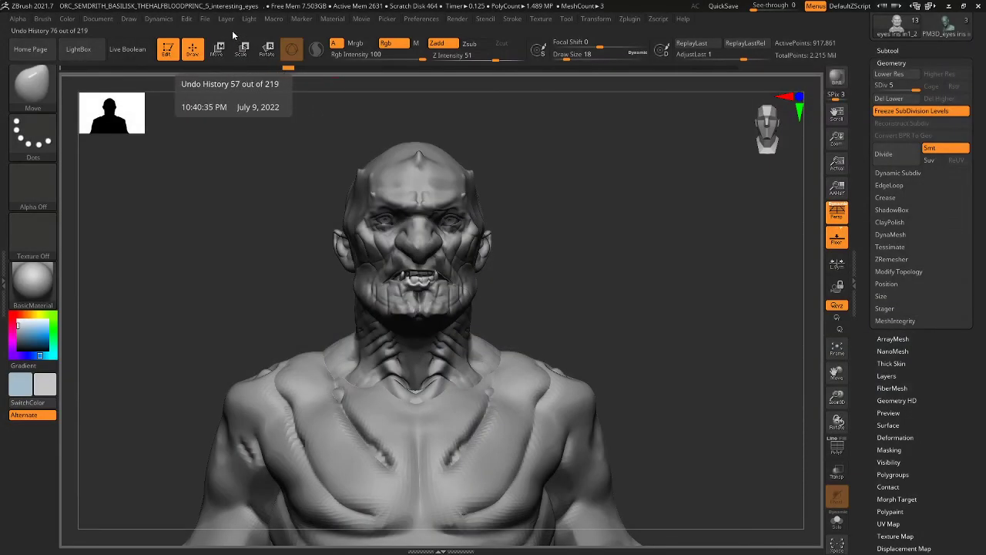
pyautogui.click(233, 67)
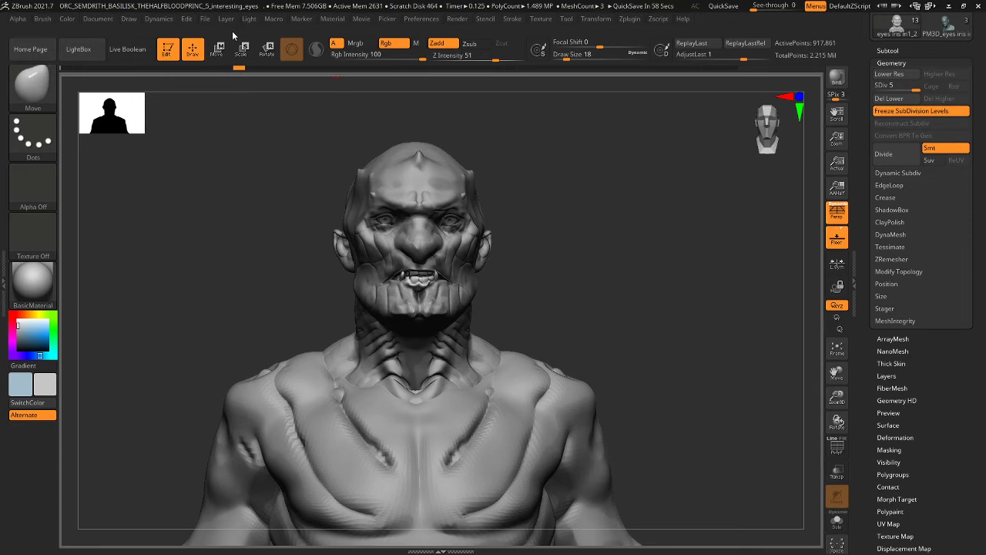
pyautogui.moveTo(802, 274)
pyautogui.mouseDown()
pyautogui.moveTo(654, 231)
pyautogui.moveTo(705, 229)
pyautogui.moveTo(710, 311)
pyautogui.moveTo(713, 287)
pyautogui.moveTo(723, 290)
pyautogui.mouseUp()
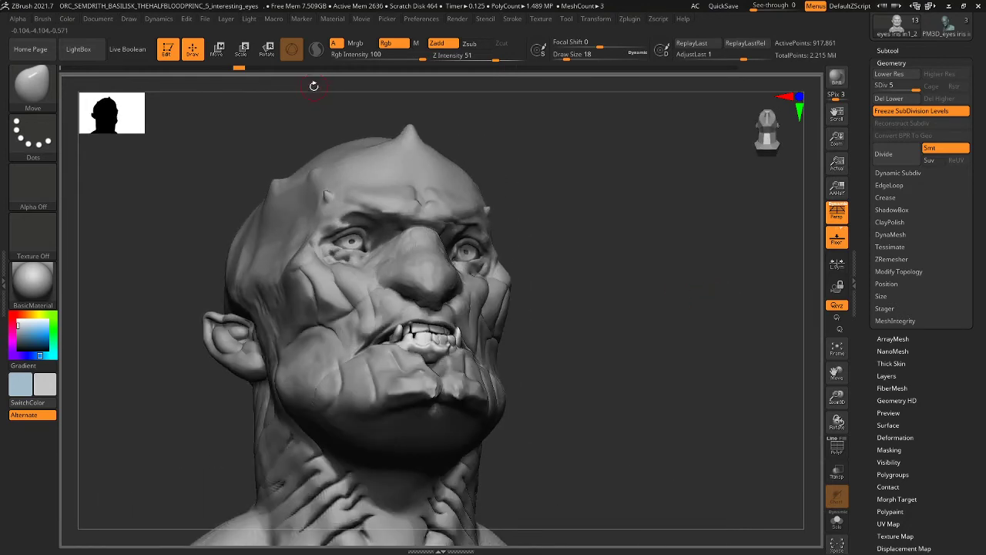
pyautogui.click(251, 68)
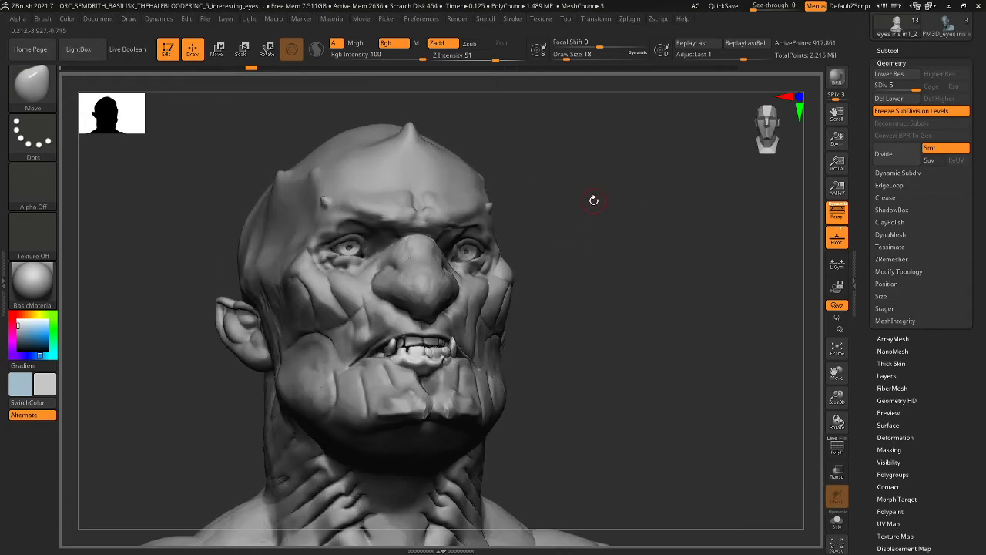
pyautogui.click(265, 70)
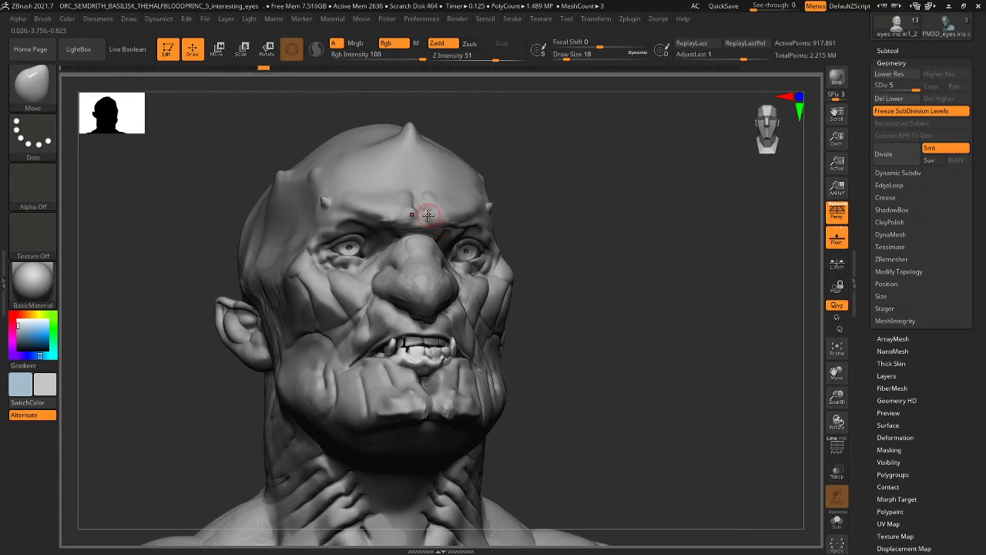
# - Reshape the folds beside the nostrils with the Move brush at size 18
pyautogui.click(370, 299)
pyautogui.click(372, 348)
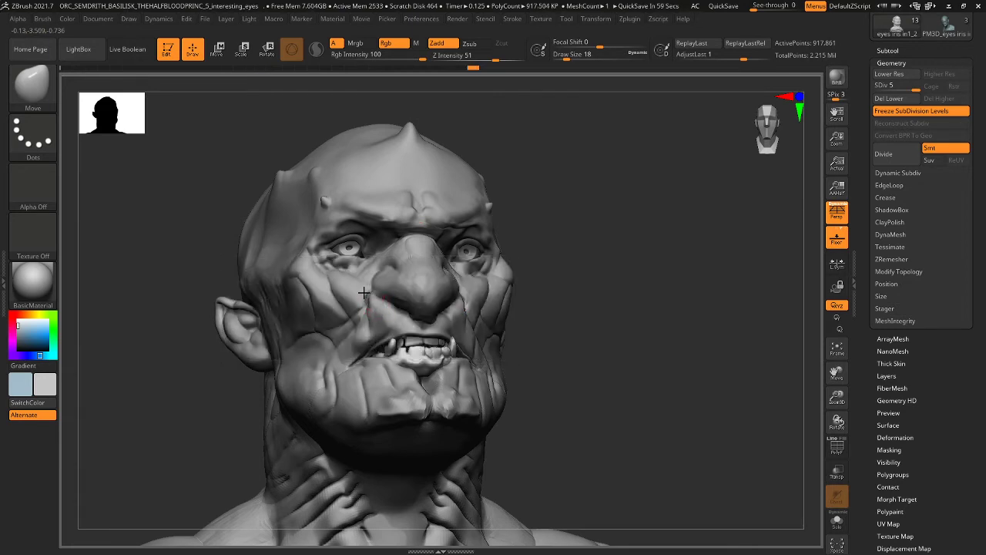
pyautogui.moveTo(370, 289)
pyautogui.mouseDown()
pyautogui.moveTo(368, 260)
pyautogui.moveTo(370, 277)
pyautogui.mouseUp()
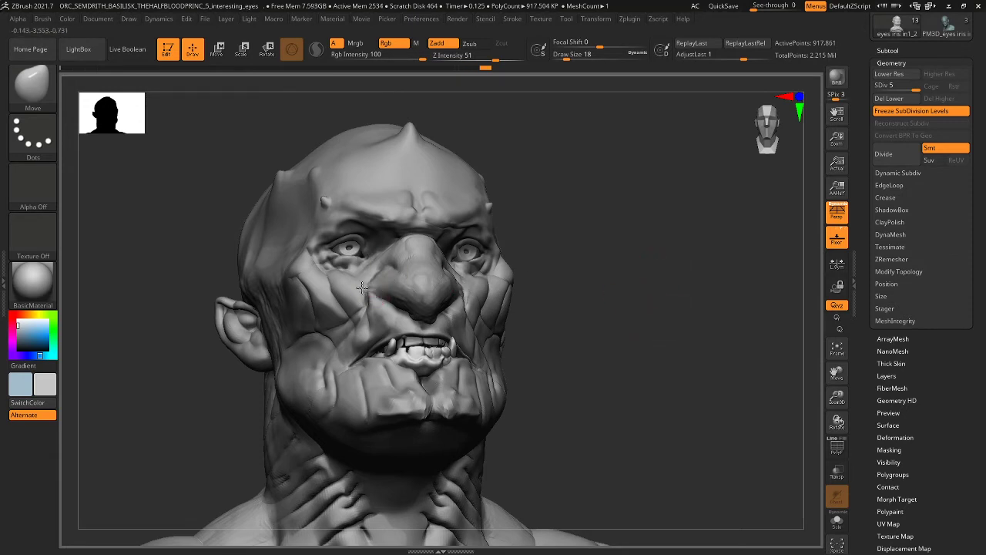
pyautogui.moveTo(362, 287); pyautogui.dragTo(366, 286)
pyautogui.moveTo(368, 290); pyautogui.dragTo(373, 294)
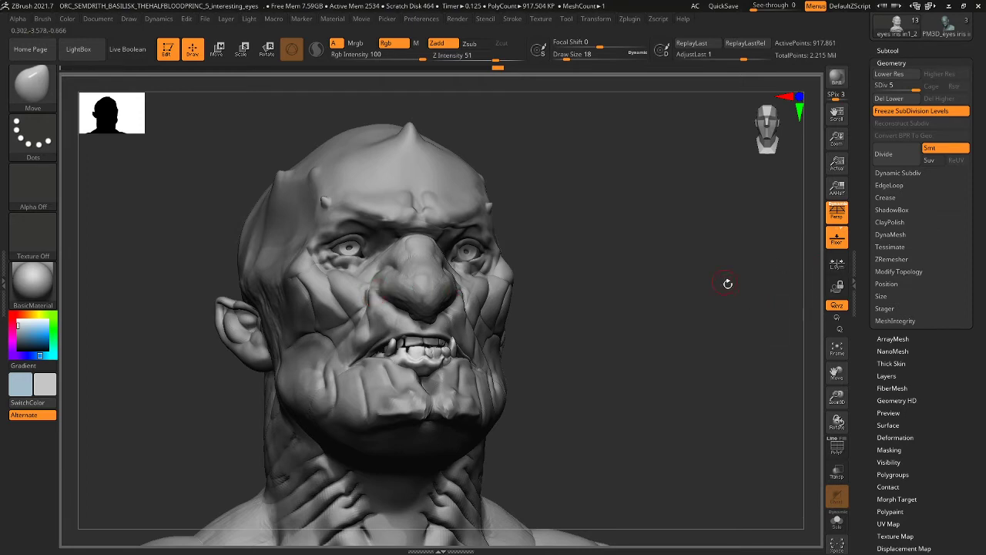
pyautogui.moveTo(727, 282); pyautogui.dragTo(738, 297)
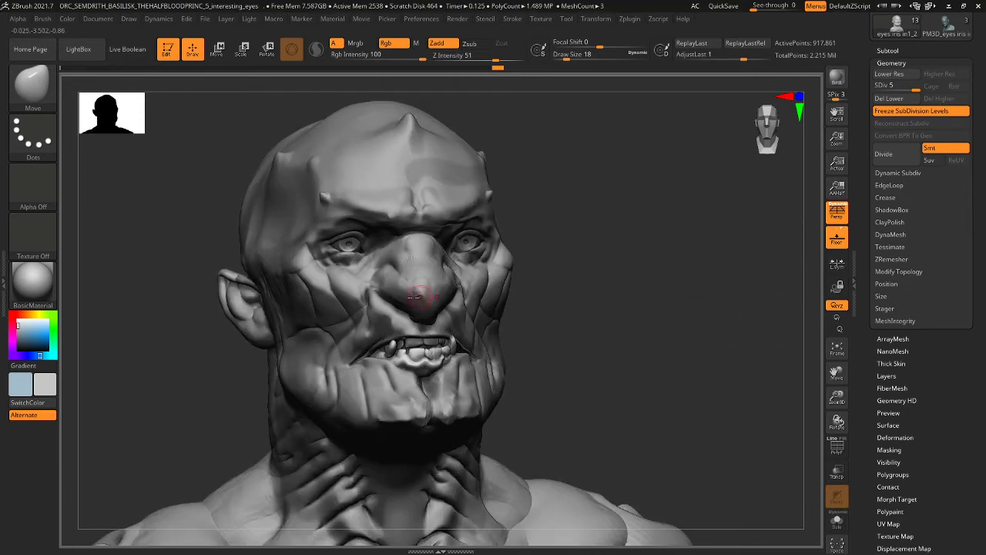
pyautogui.moveTo(370, 290); pyautogui.dragTo(366, 286)
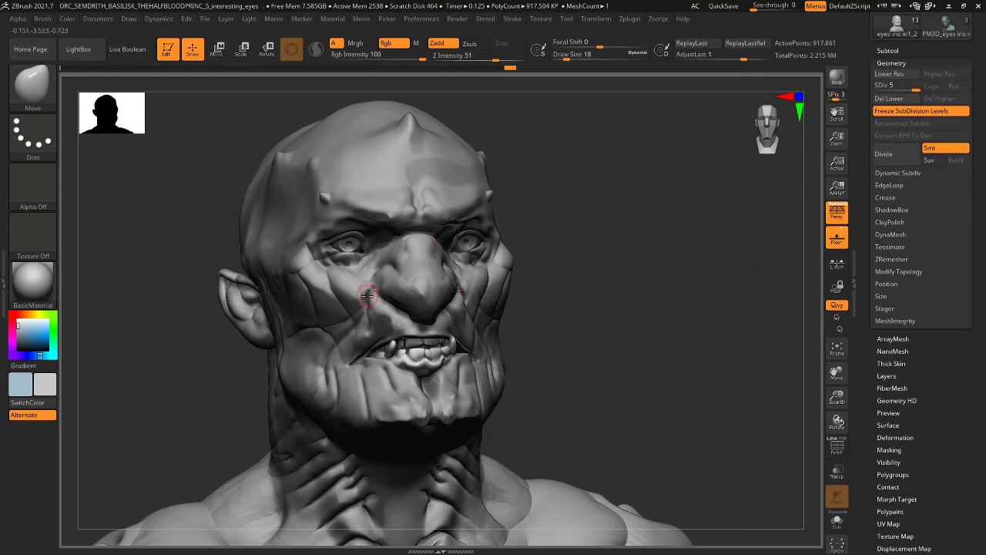
# - Enlarge the Move brush to size 62 and adjust the lower lip's shape near the chin
pyautogui.moveTo(671, 274)
pyautogui.mouseDown()
pyautogui.moveTo(654, 277)
pyautogui.moveTo(688, 214)
pyautogui.mouseUp()
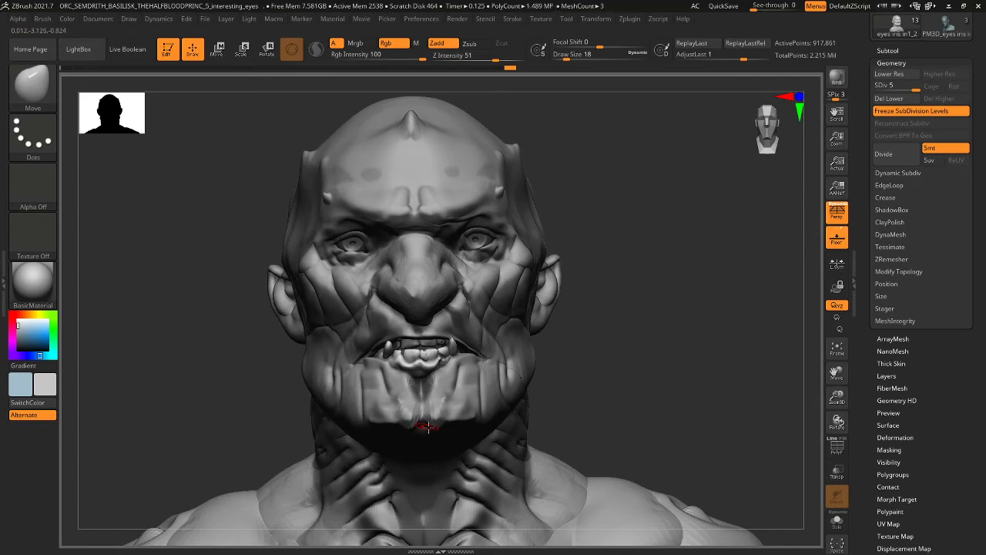
pyautogui.moveTo(654, 345); pyautogui.dragTo(611, 339)
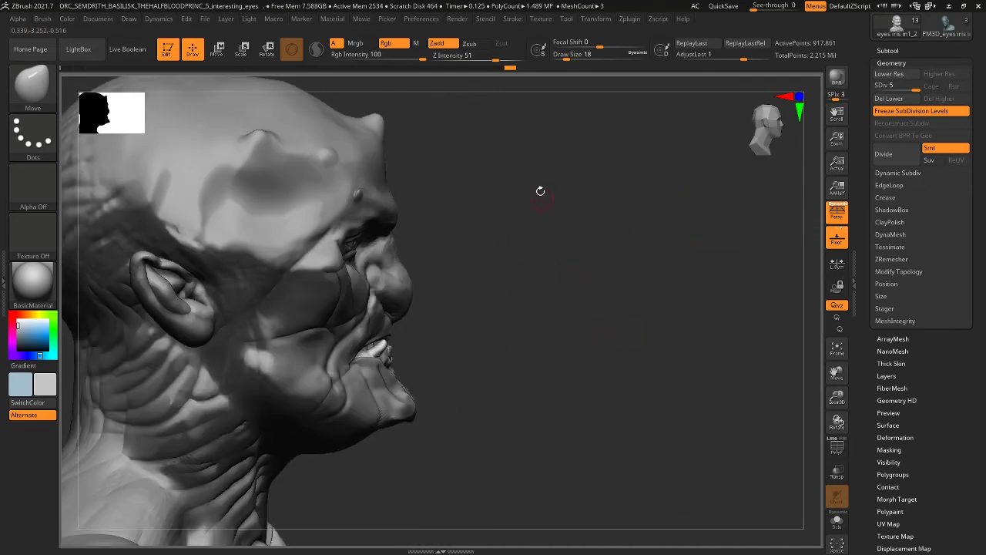
pyautogui.moveTo(491, 341); pyautogui.dragTo(433, 325)
pyautogui.moveTo(543, 334); pyautogui.dragTo(486, 332)
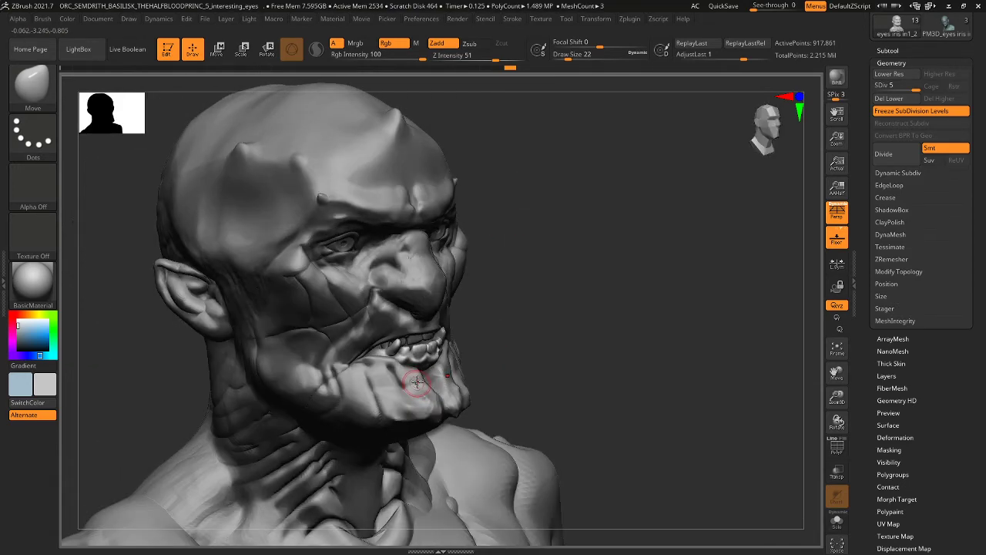
pyautogui.press(']')
pyautogui.press(']')
pyautogui.press(']')
pyautogui.press(']')
pyautogui.press(']')
pyautogui.press(']')
pyautogui.moveTo(433, 362)
pyautogui.mouseDown()
pyautogui.moveTo(440, 374)
pyautogui.moveTo(608, 382)
pyautogui.moveTo(627, 406)
pyautogui.mouseUp()
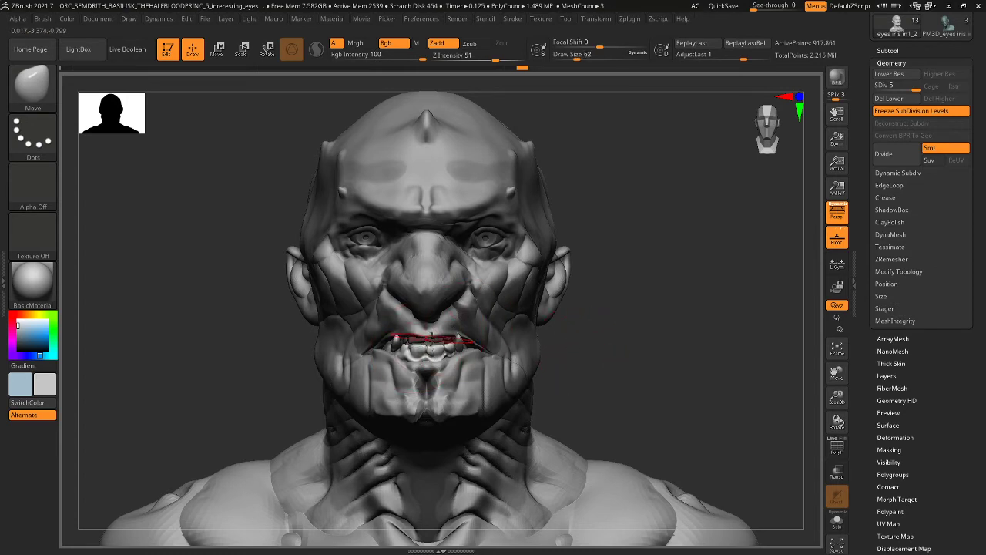
# - Raise the middle of the upper lip with the Move brush, first at size 38 and again at size 90
pyautogui.press('[')
pyautogui.press('[')
pyautogui.moveTo(429, 337); pyautogui.dragTo(431, 331)
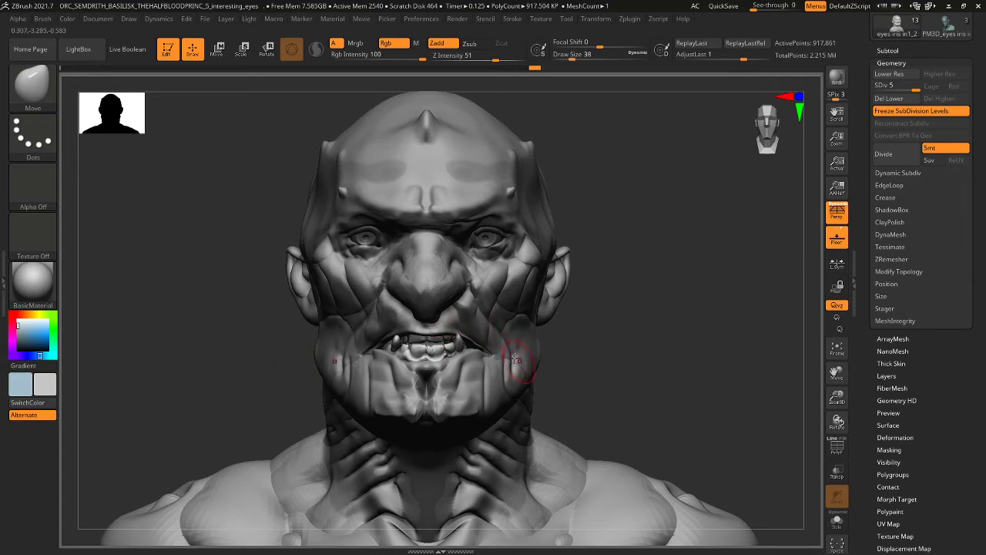
pyautogui.press(']')
pyautogui.press(']')
pyautogui.press(']')
pyautogui.press(']')
pyautogui.press(']')
pyautogui.press(']')
pyautogui.moveTo(441, 335); pyautogui.dragTo(446, 322)
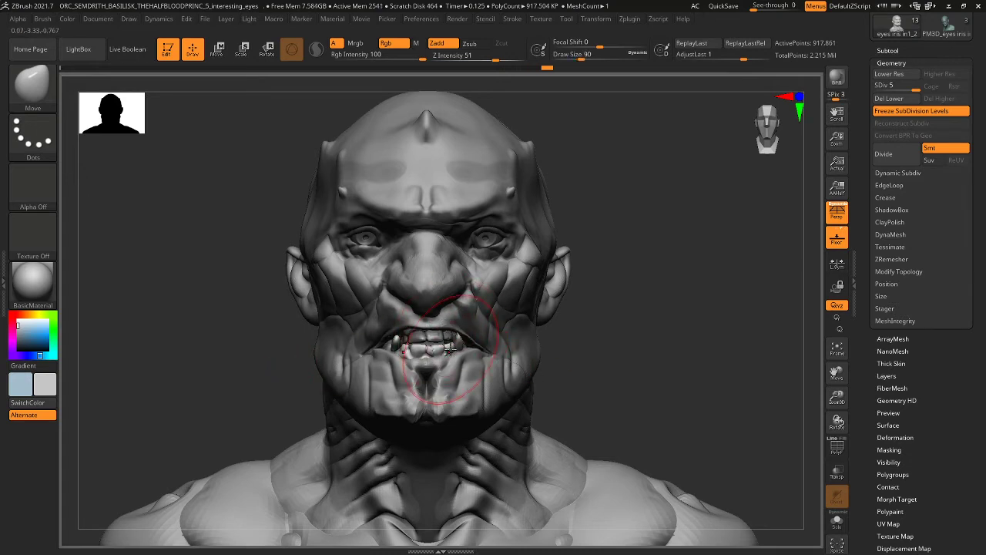
# - Reduce the Move brush to size 54 and reshape the nose's profile from the side
pyautogui.moveTo(637, 347)
pyautogui.mouseDown()
pyautogui.moveTo(672, 342)
pyautogui.moveTo(649, 342)
pyautogui.mouseUp()
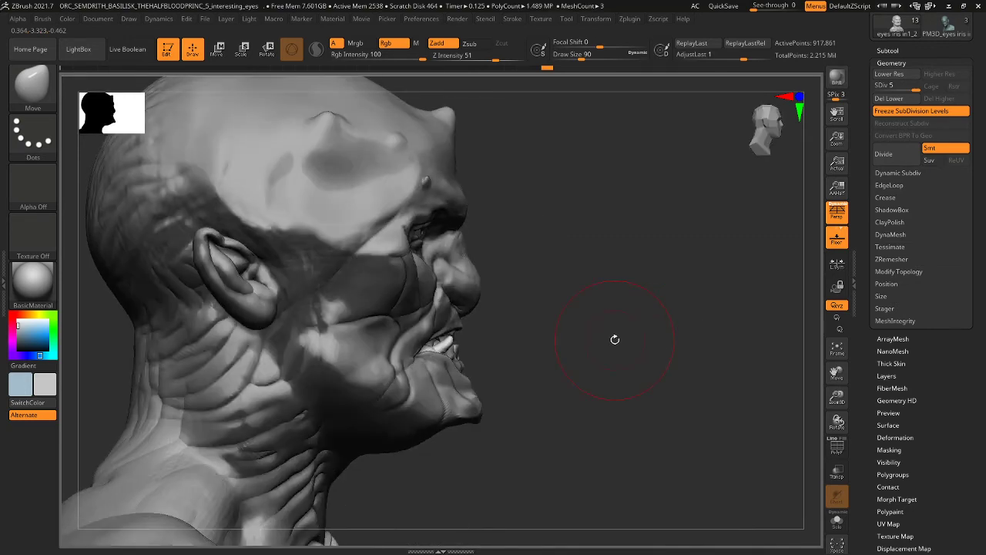
pyautogui.press('[')
pyautogui.press('[')
pyautogui.press('[')
pyautogui.press('[')
pyautogui.press('[')
pyautogui.press('[')
pyautogui.press(']')
pyautogui.press('[')
pyautogui.press('[')
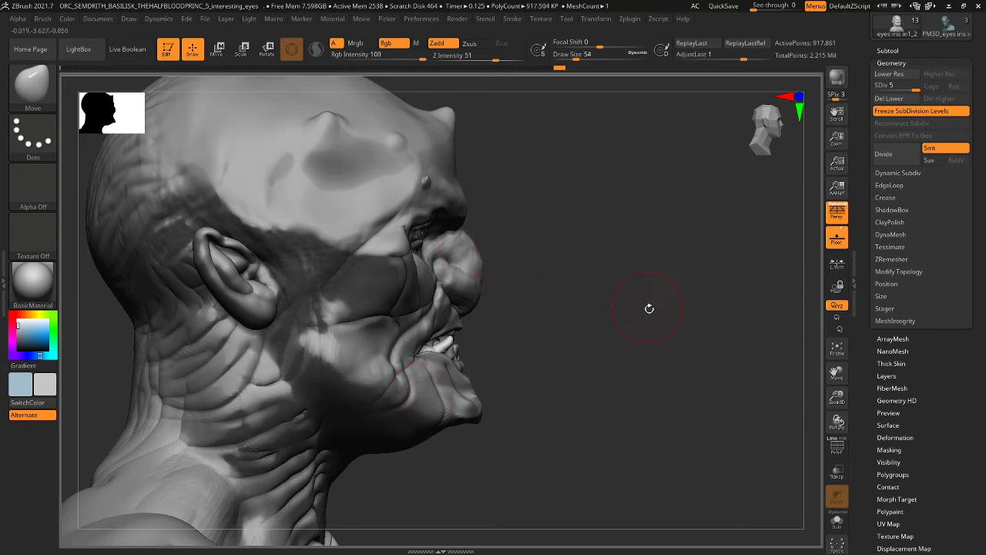
pyautogui.moveTo(605, 310)
pyautogui.mouseDown()
pyautogui.moveTo(584, 305)
pyautogui.moveTo(608, 315)
pyautogui.mouseUp()
pyautogui.moveTo(646, 322); pyautogui.dragTo(598, 265)
pyautogui.moveTo(501, 244); pyautogui.dragTo(584, 274)
pyautogui.moveTo(703, 369); pyautogui.dragTo(628, 351)
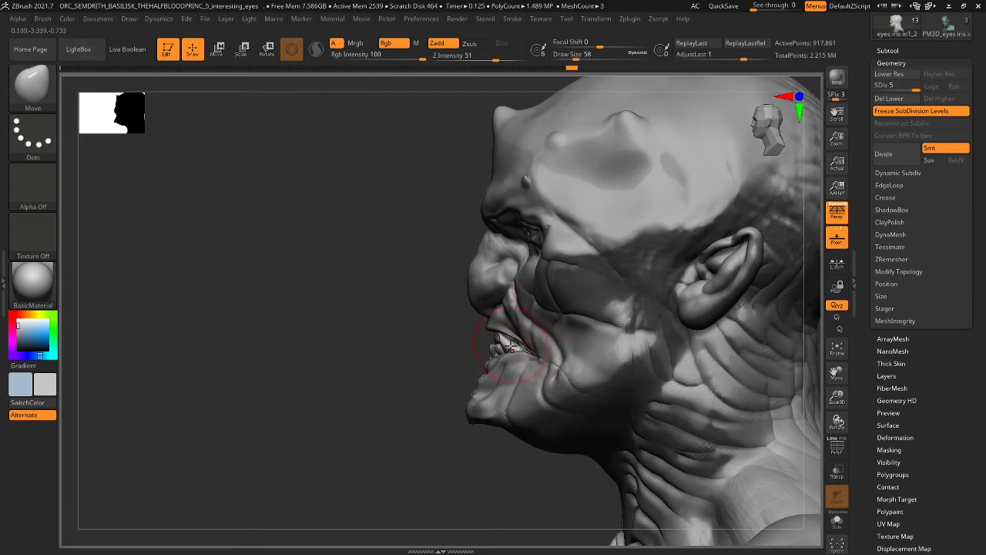
# - Reduce the Move brush to size 46 and adjust the corner of the orc's mouth
pyautogui.press('[')
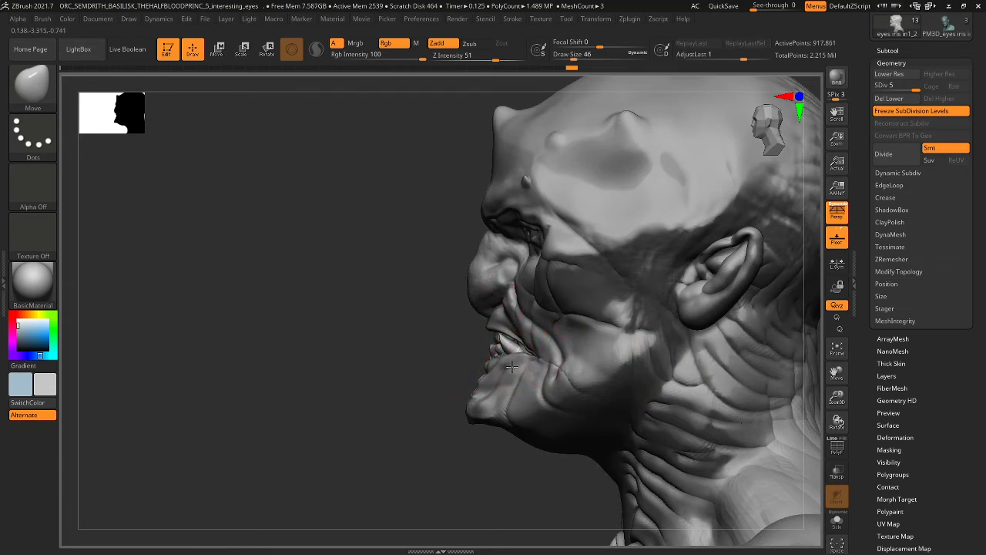
pyautogui.press('[')
pyautogui.press('[')
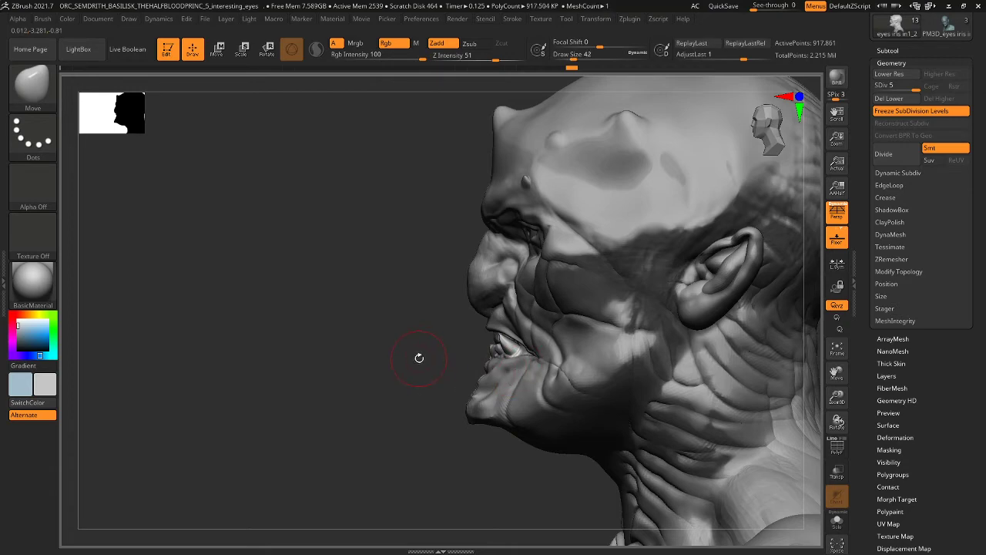
pyautogui.moveTo(447, 331); pyautogui.dragTo(497, 373)
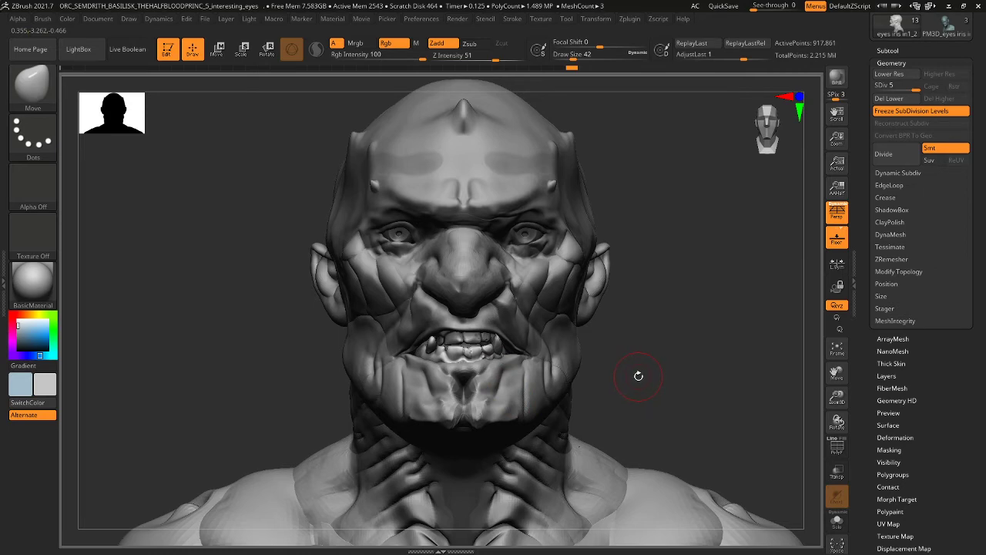
pyautogui.moveTo(638, 375)
pyautogui.mouseDown()
pyautogui.moveTo(645, 370)
pyautogui.moveTo(544, 363)
pyautogui.mouseUp()
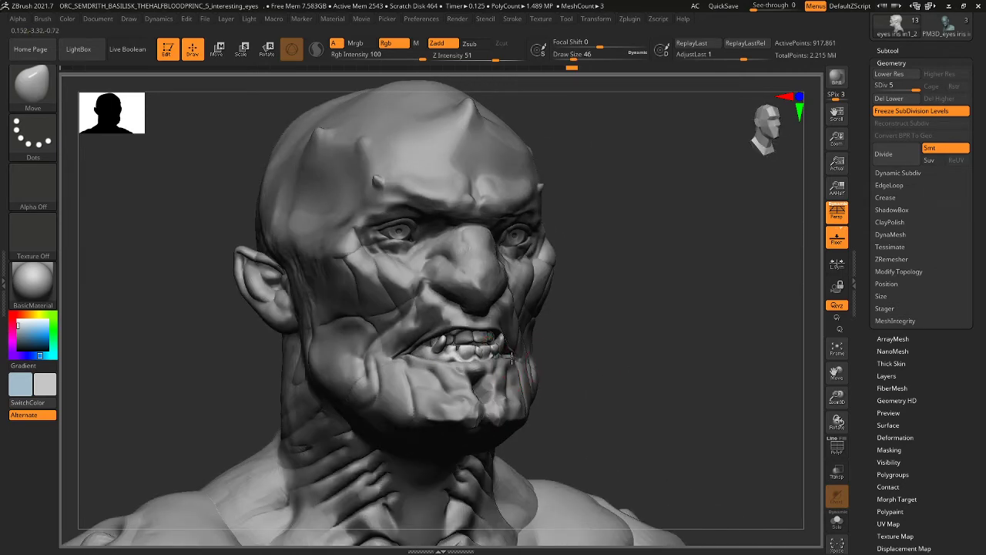
pyautogui.keyDown('shift'); pyautogui.moveTo(601, 385); pyautogui.dragTo(604, 385); pyautogui.keyUp('shift')
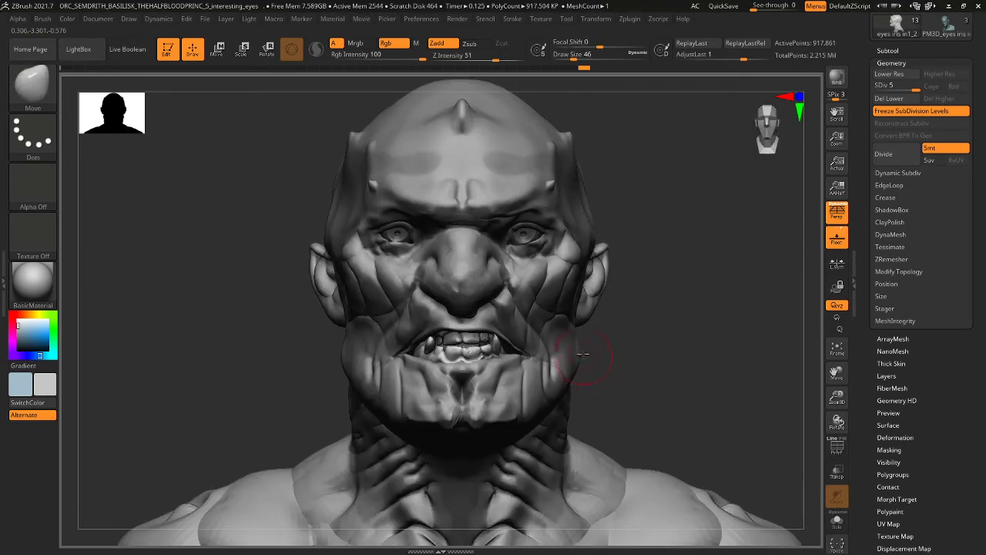
# - Enlarge the Move brush to size 94 and nudge the lower lip slightly upward from the front
pyautogui.press(']')
pyautogui.moveTo(429, 366); pyautogui.dragTo(427, 357)
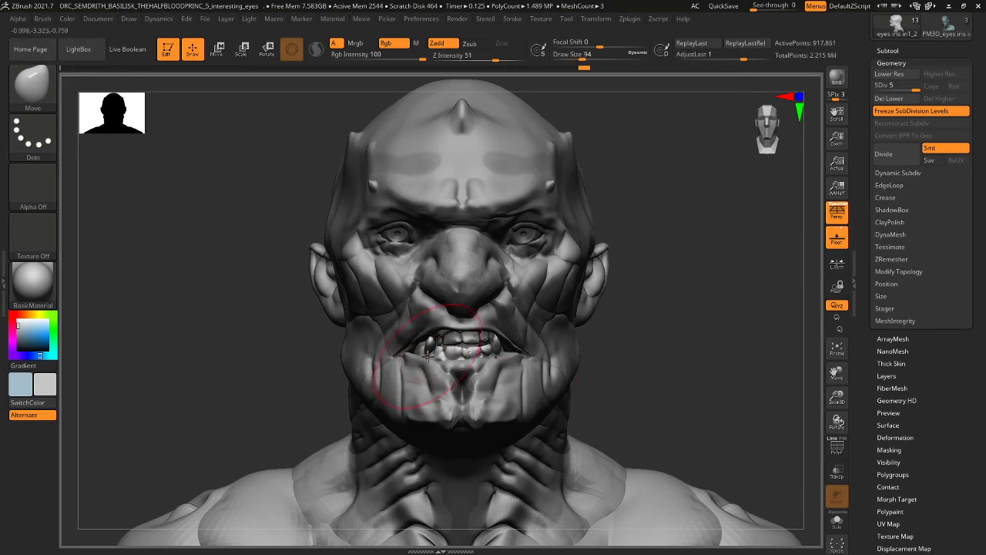
pyautogui.moveTo(612, 361)
pyautogui.keyDown('shift'); pyautogui.mouseDown()
pyautogui.moveTo(621, 375)
pyautogui.moveTo(814, 455)
pyautogui.mouseUp(); pyautogui.keyUp('shift')
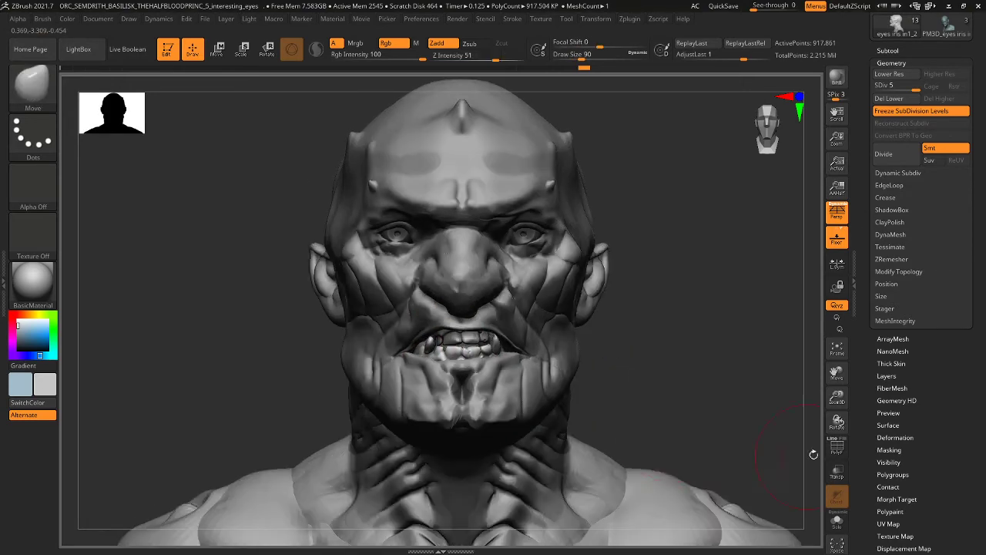
# - Reduce the Move brush to size 74 and push the upper lip area beneath the nose upward from the side
pyautogui.moveTo(839, 406); pyautogui.dragTo(838, 398)
pyautogui.moveTo(673, 385); pyautogui.dragTo(635, 352)
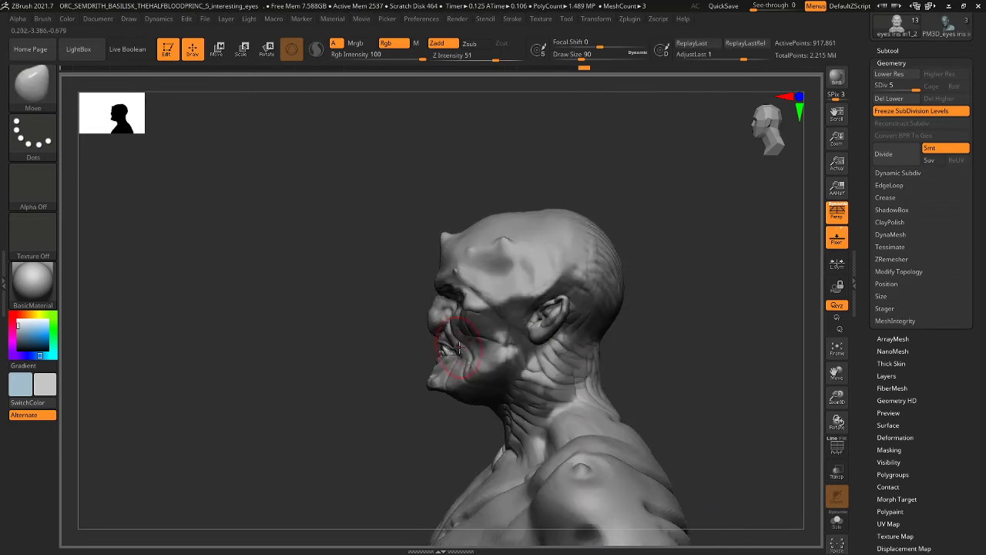
pyautogui.press('[')
pyautogui.press('[')
pyautogui.moveTo(444, 335); pyautogui.dragTo(446, 324)
pyautogui.moveTo(724, 318)
pyautogui.mouseDown()
pyautogui.moveTo(750, 329)
pyautogui.moveTo(706, 326)
pyautogui.mouseUp()
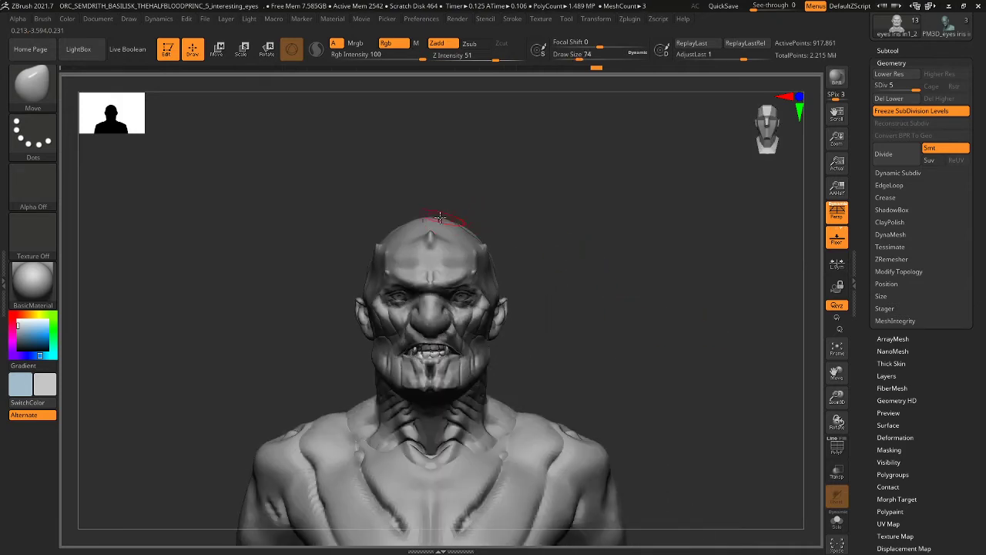
# - Reduce the Move brush to size 54 and adjust the cheek area just below the eyes
pyautogui.press(']')
pyautogui.press(']')
pyautogui.press(']')
pyautogui.press(']')
pyautogui.press('[')
pyautogui.press('[')
pyautogui.press('[')
pyautogui.press('[')
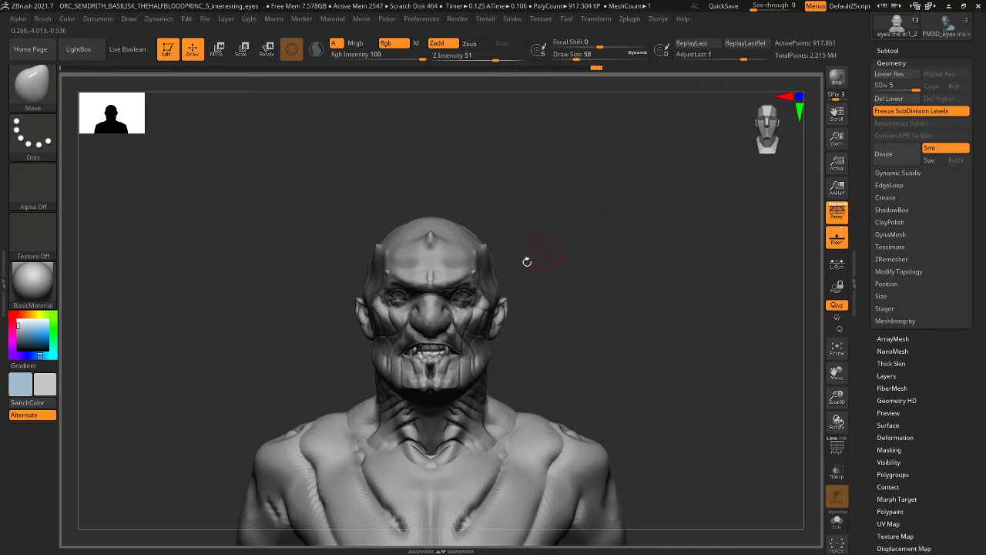
pyautogui.press('[')
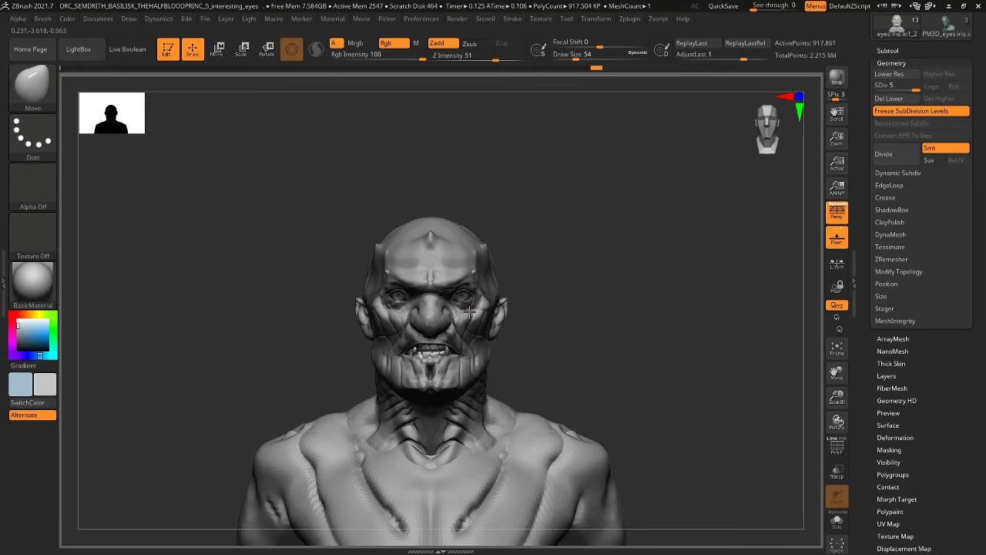
pyautogui.moveTo(532, 308); pyautogui.dragTo(528, 288)
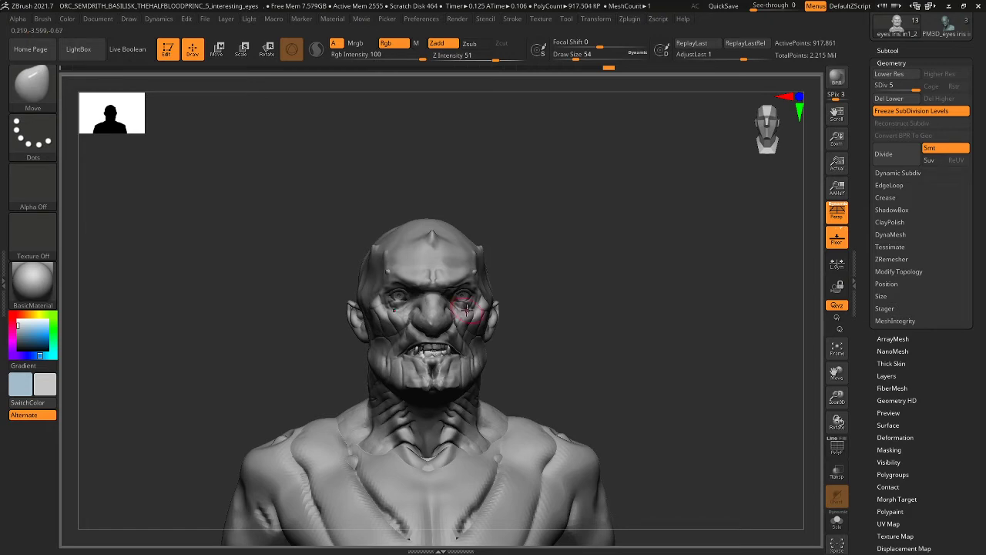
pyautogui.keyDown('shift'); pyautogui.moveTo(541, 313); pyautogui.dragTo(537, 313); pyautogui.keyUp('shift')
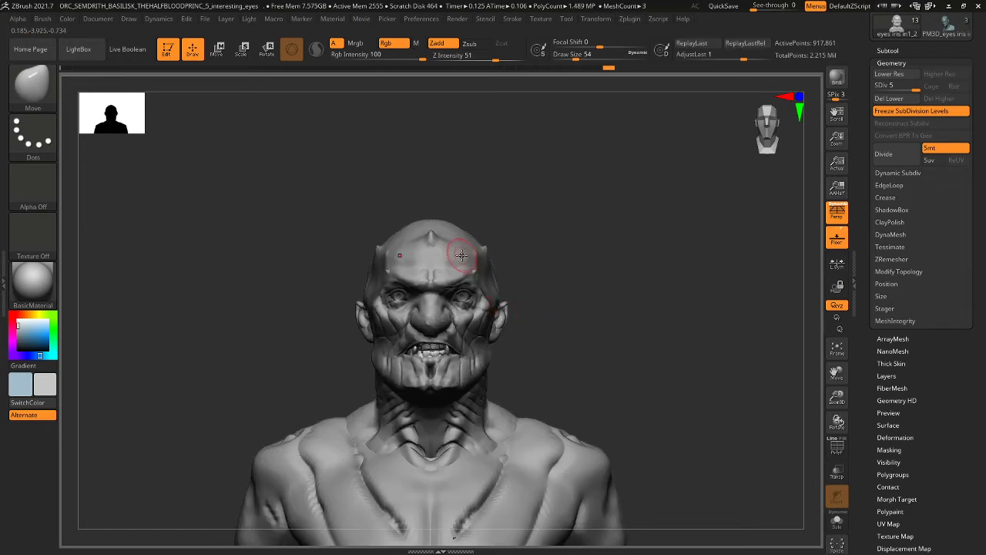
# - Shift the outer brow slightly downward and outward with the Move brush, finishing at size 46
pyautogui.moveTo(464, 281); pyautogui.dragTo(466, 284)
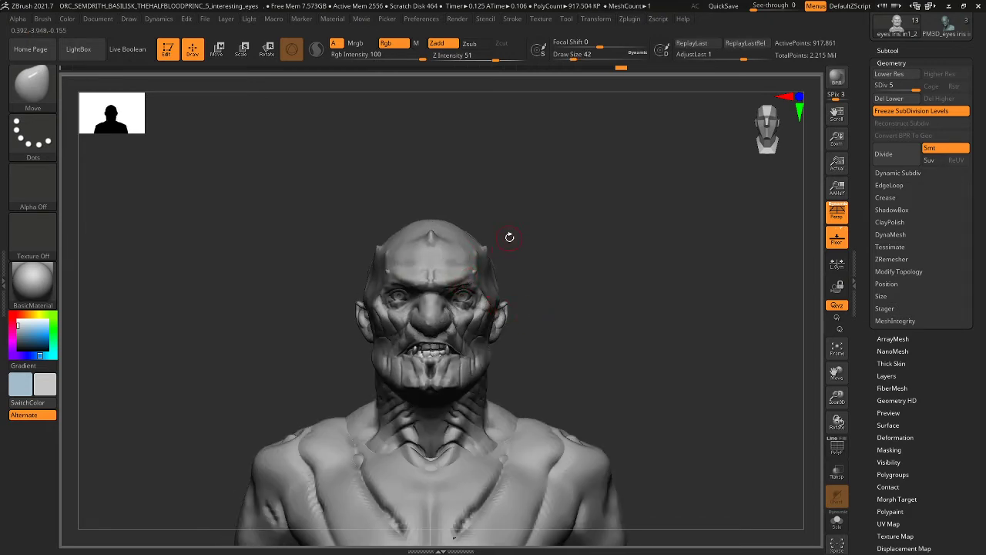
pyautogui.press(']')
pyautogui.moveTo(464, 270)
pyautogui.mouseDown()
pyautogui.moveTo(484, 278)
pyautogui.moveTo(474, 275)
pyautogui.mouseUp()
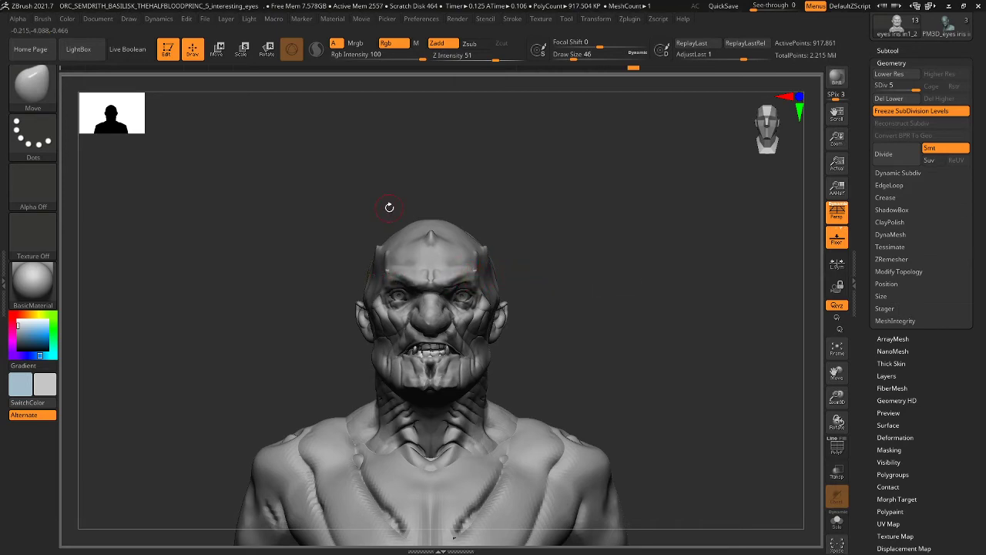
# - Reshape the brow area above the eyes with the Move brush at sizes 74 and 66
pyautogui.press(']')
pyautogui.press(']')
pyautogui.press(']')
pyautogui.press(']')
pyautogui.moveTo(388, 274); pyautogui.dragTo(384, 269)
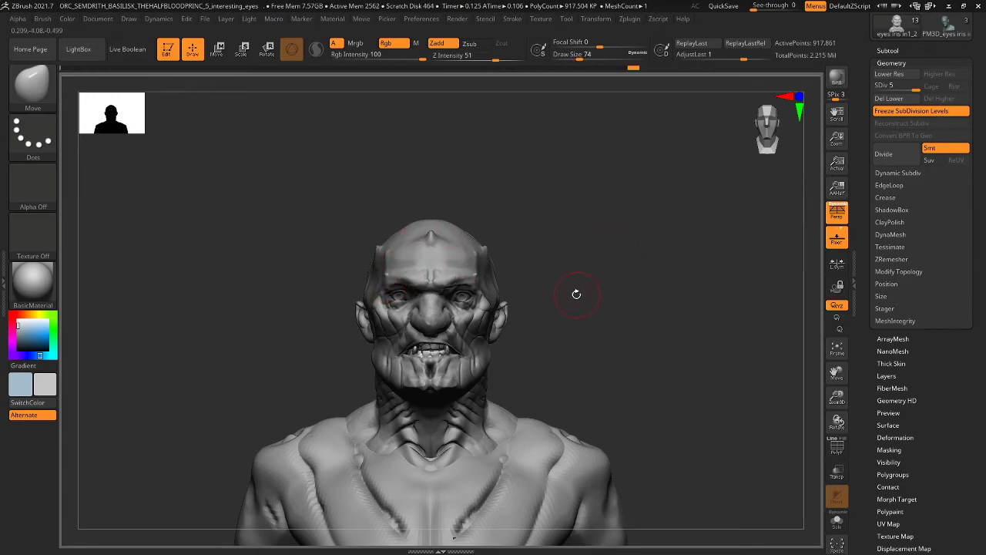
pyautogui.press('[')
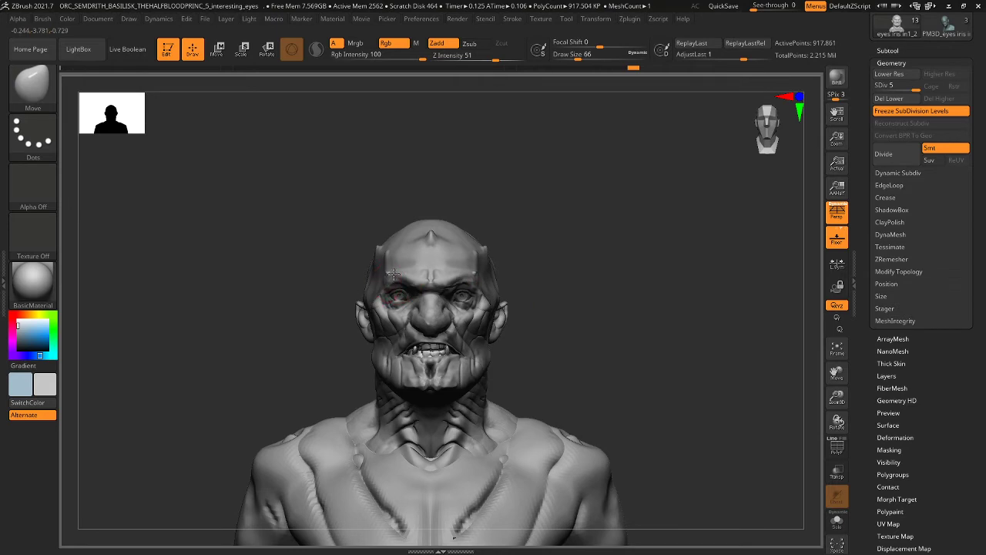
pyautogui.moveTo(393, 274); pyautogui.dragTo(401, 268)
pyautogui.press('[')
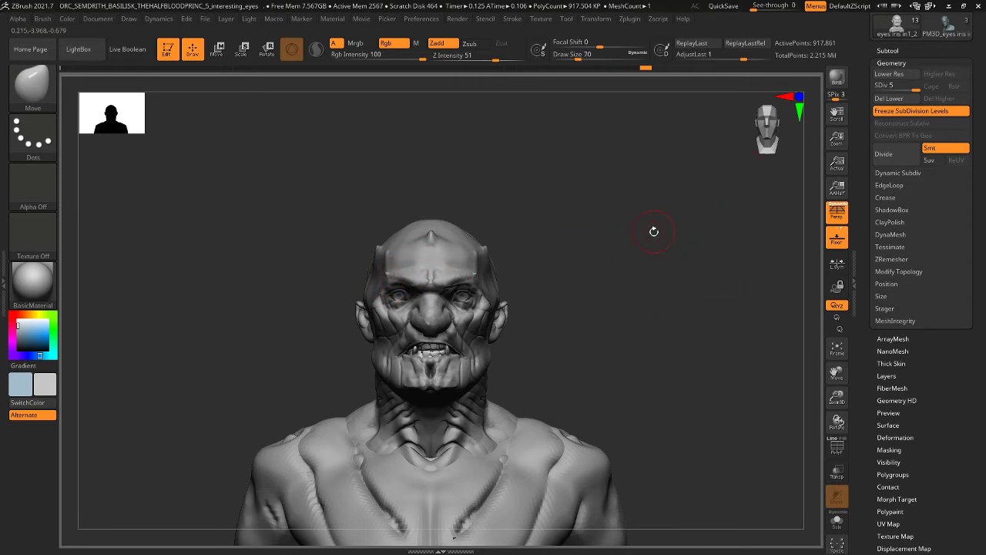
pyautogui.moveTo(571, 285)
pyautogui.mouseDown()
pyautogui.moveTo(591, 285)
pyautogui.moveTo(577, 287)
pyautogui.mouseUp()
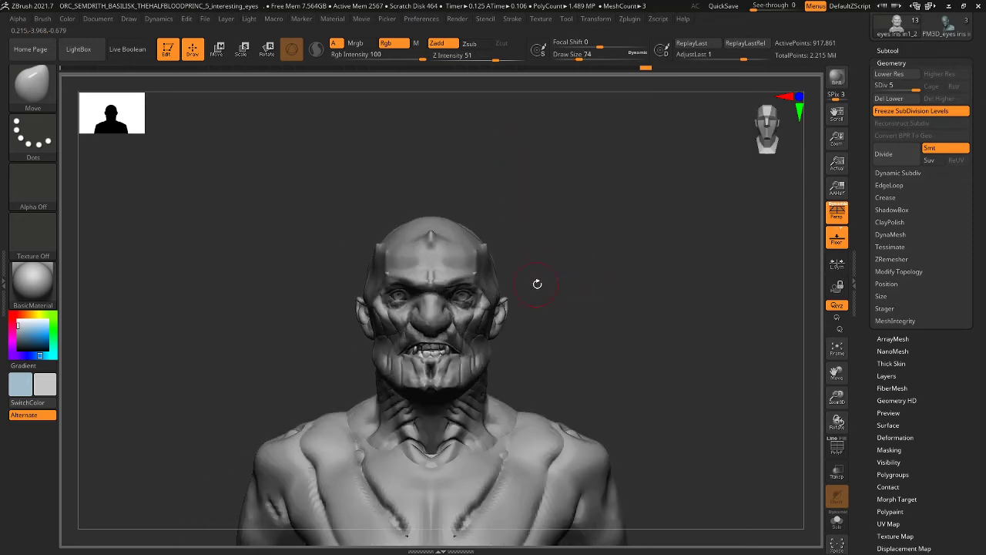
# - Enlarge the Move brush to size 174 and reshape the sides of the skull above the ears from behind
pyautogui.press(']')
pyautogui.press(']')
pyautogui.press(']')
pyautogui.press('[')
pyautogui.press('[')
pyautogui.press('[')
pyautogui.press('[')
pyautogui.moveTo(543, 239); pyautogui.dragTo(503, 243)
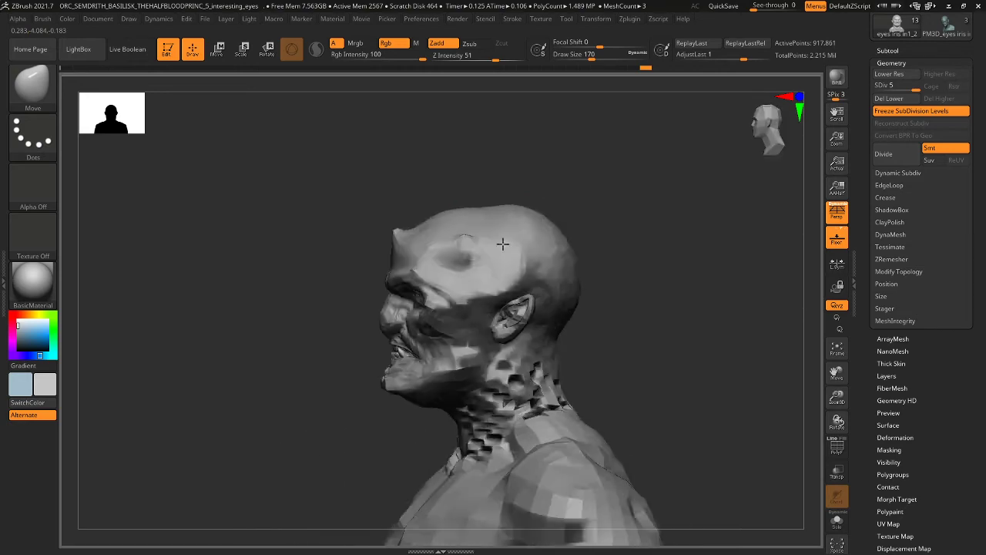
pyautogui.moveTo(503, 244)
pyautogui.mouseDown(button='right')
pyautogui.moveTo(456, 249)
pyautogui.moveTo(447, 240)
pyautogui.mouseUp(button='right')
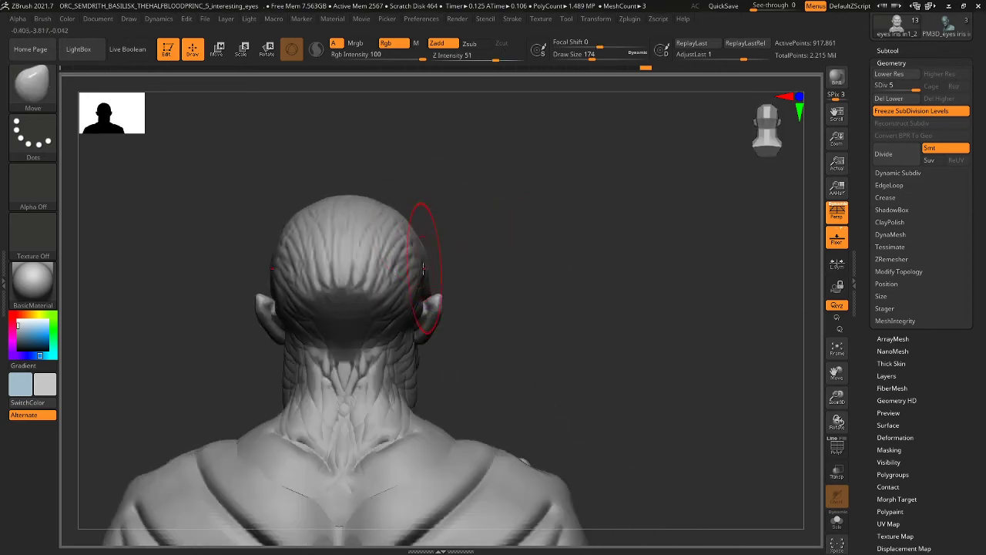
pyautogui.moveTo(433, 293)
pyautogui.mouseDown()
pyautogui.moveTo(422, 298)
pyautogui.moveTo(452, 290)
pyautogui.moveTo(421, 297)
pyautogui.mouseUp()
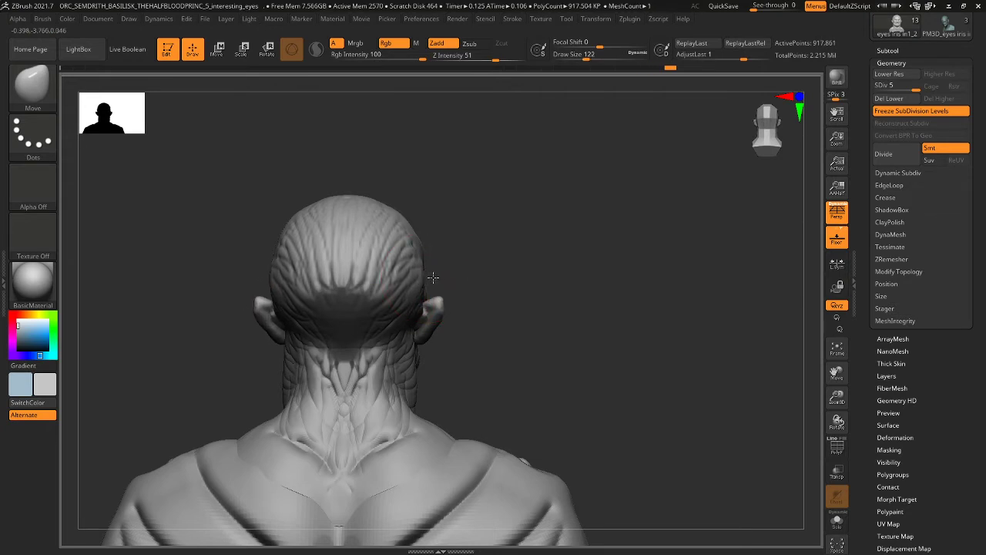
# - Adjust the side of the head near the ear from the side with the Move brush at size 122
pyautogui.moveTo(489, 259); pyautogui.dragTo(464, 265, button='right')
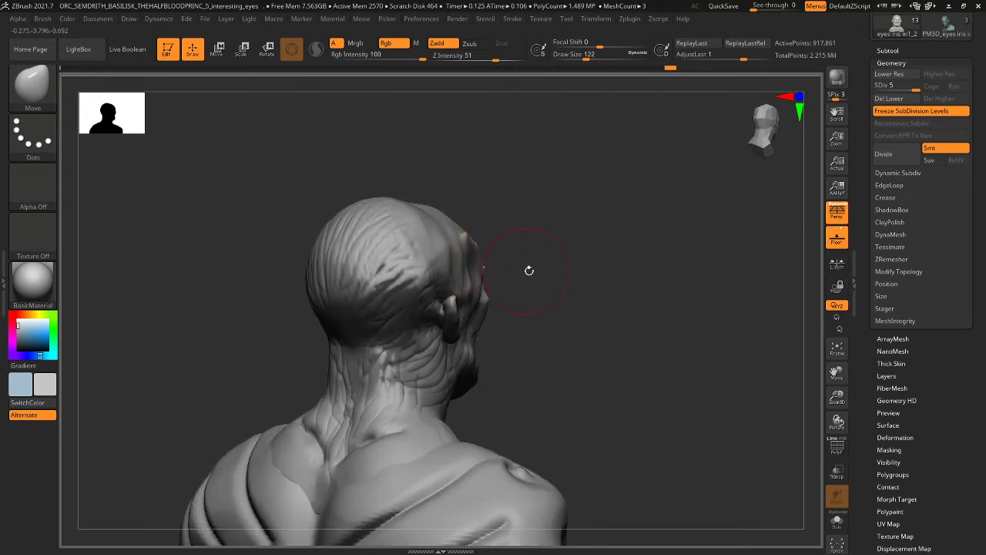
pyautogui.moveTo(532, 272)
pyautogui.mouseDown(button='right')
pyautogui.moveTo(542, 270)
pyautogui.moveTo(447, 272)
pyautogui.mouseUp(button='right')
pyautogui.moveTo(452, 275)
pyautogui.mouseDown()
pyautogui.moveTo(442, 277)
pyautogui.moveTo(478, 301)
pyautogui.mouseUp()
# - Reduce the Move brush to size 94 and pull the middle of the ears slightly down and outward from the front
pyautogui.press('[')
pyautogui.press('[')
pyautogui.moveTo(622, 273); pyautogui.dragTo(512, 271, button='right')
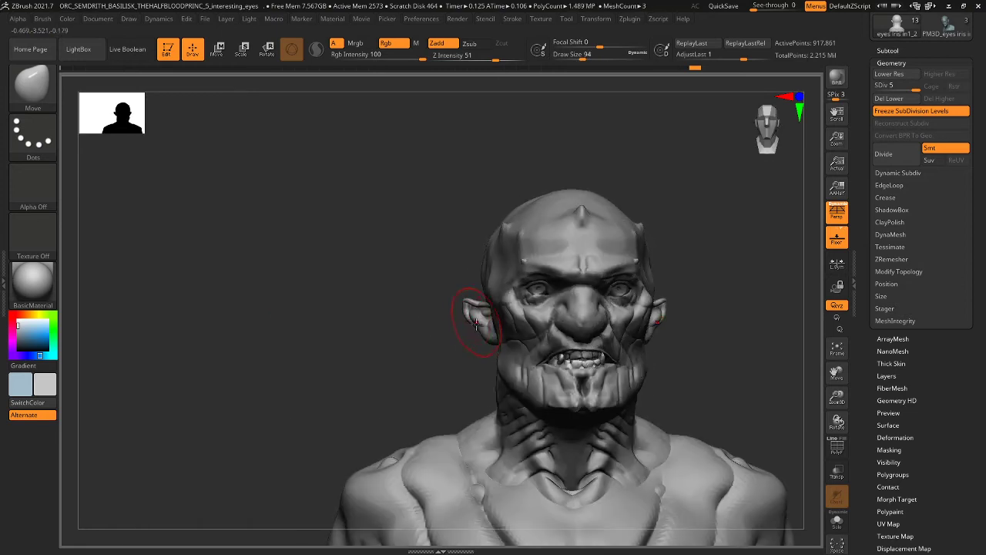
pyautogui.moveTo(475, 321); pyautogui.dragTo(470, 331)
pyautogui.moveTo(751, 306); pyautogui.dragTo(737, 298, button='right')
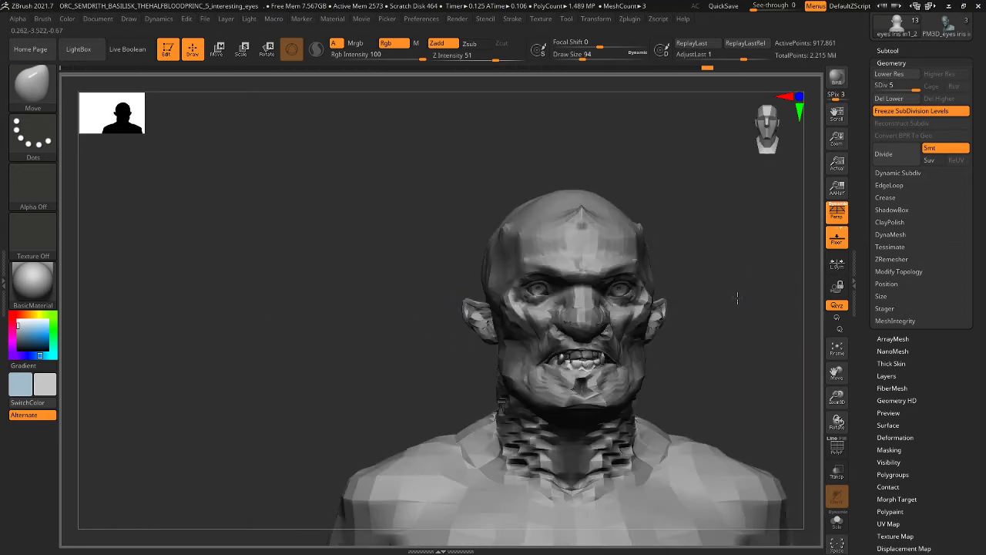
# - Reduce the Move brush to size 62 and pull the upper tips of the ears upward and inward
pyautogui.press('[')
pyautogui.press('[')
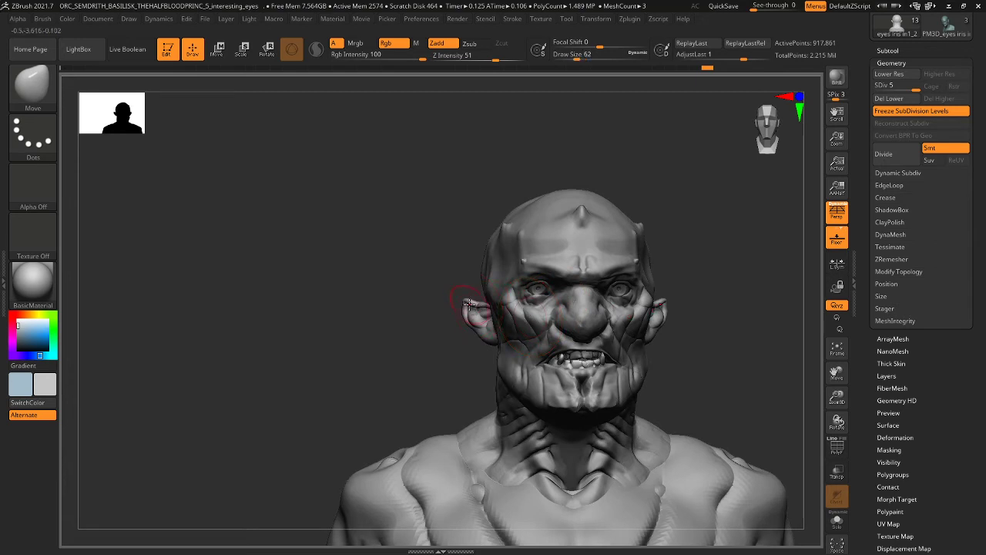
pyautogui.moveTo(466, 302); pyautogui.dragTo(470, 296)
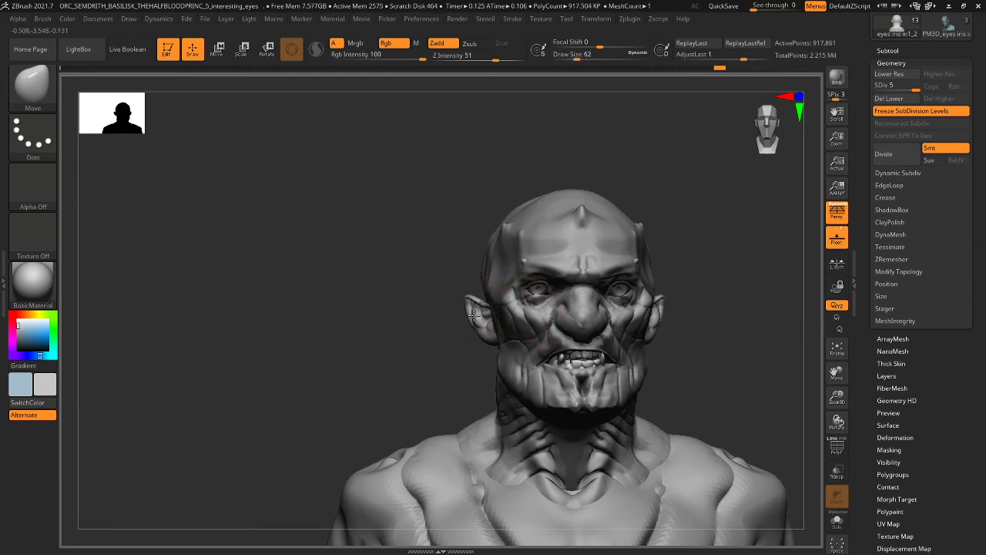
pyautogui.moveTo(726, 308); pyautogui.dragTo(810, 373)
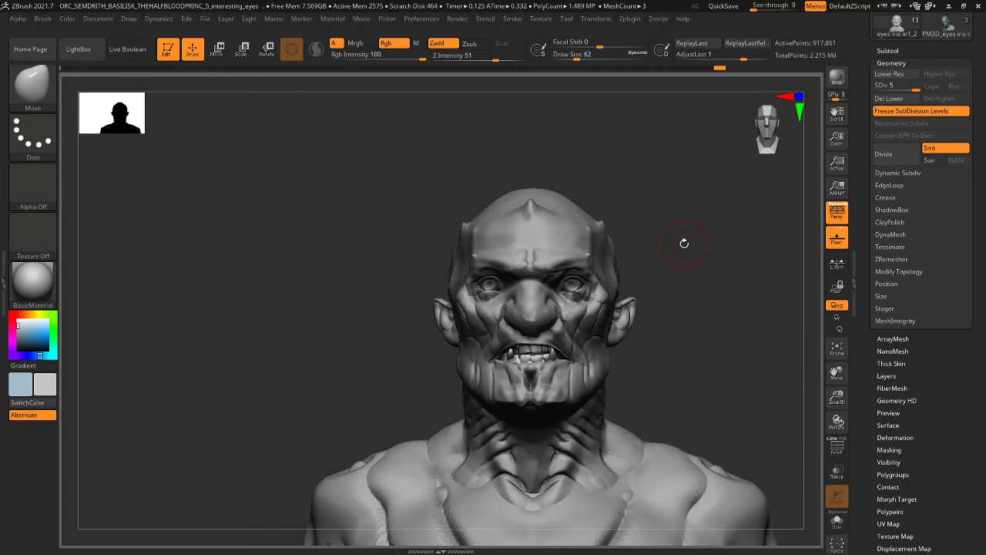
# - Step back through the undo history to entry 2 to compare earlier head shapes, viewing the head together with the torso
pyautogui.moveTo(676, 215)
pyautogui.mouseDown()
pyautogui.moveTo(663, 205)
pyautogui.moveTo(683, 204)
pyautogui.mouseUp()
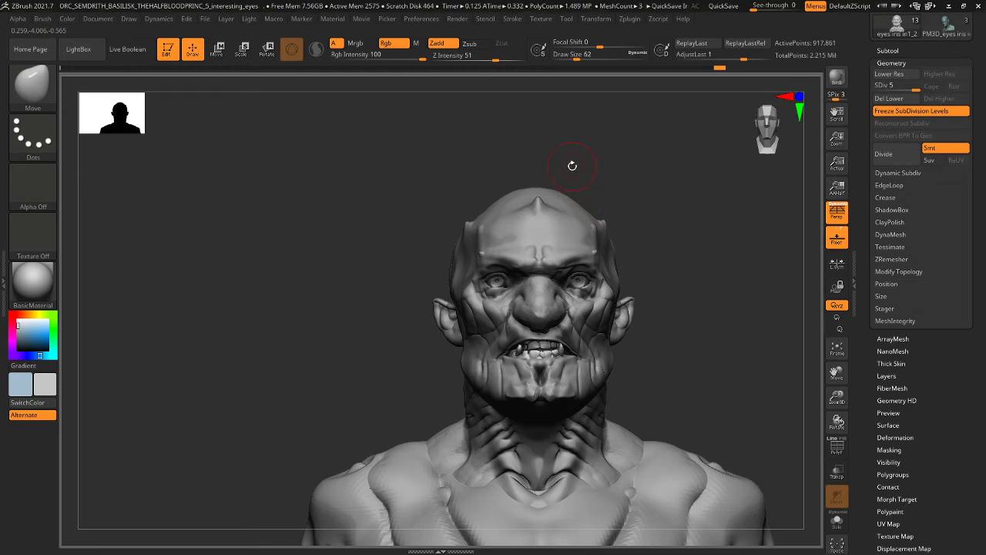
pyautogui.press('[')
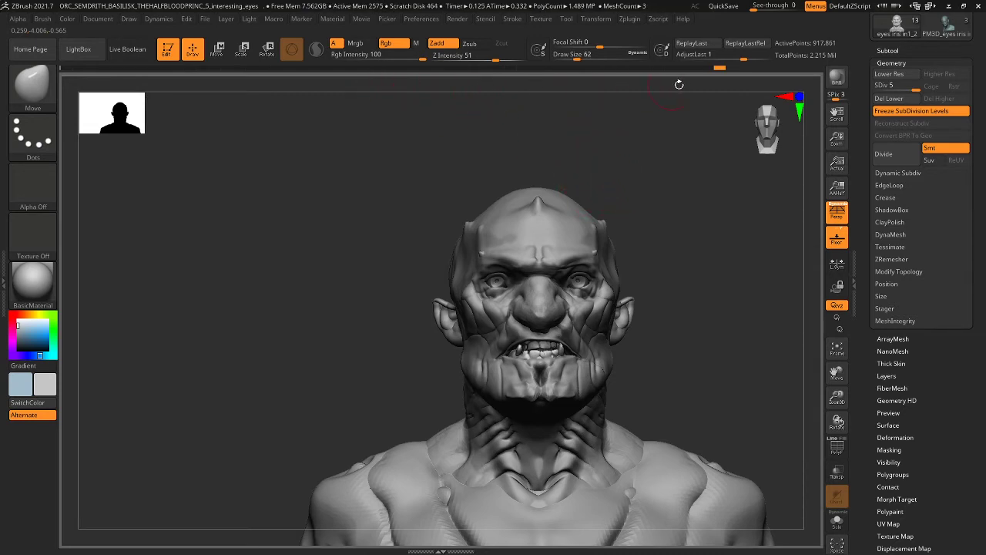
pyautogui.click(716, 69)
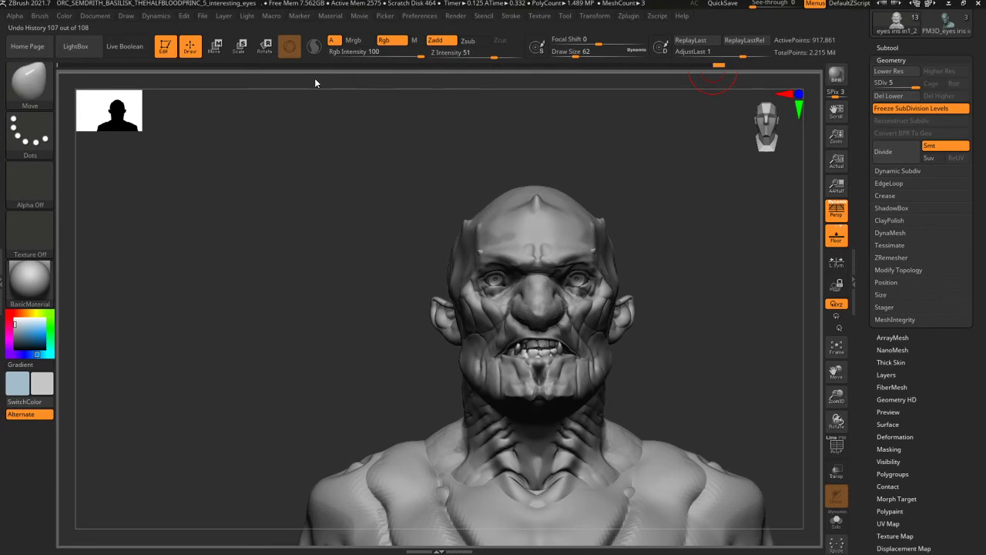
pyautogui.click(315, 79)
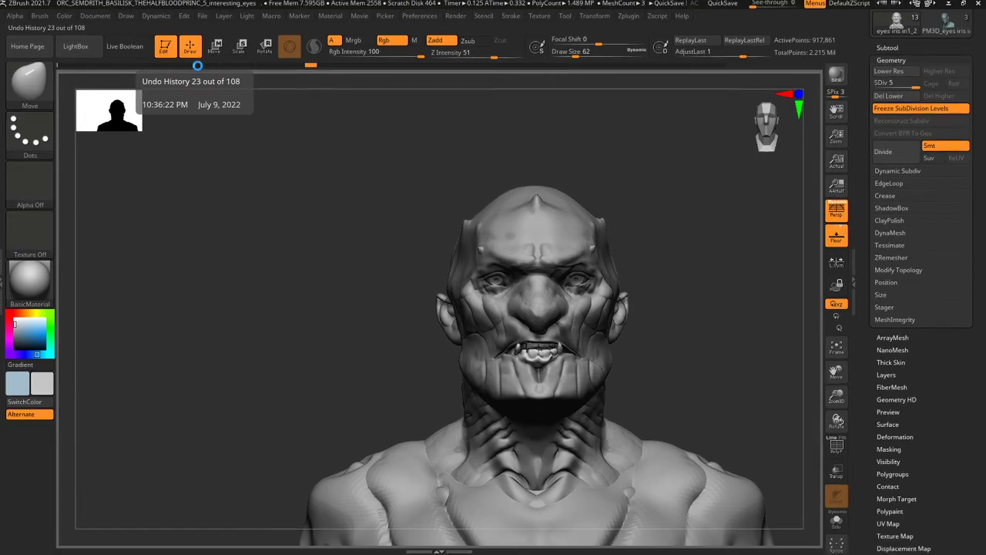
pyautogui.click(197, 66)
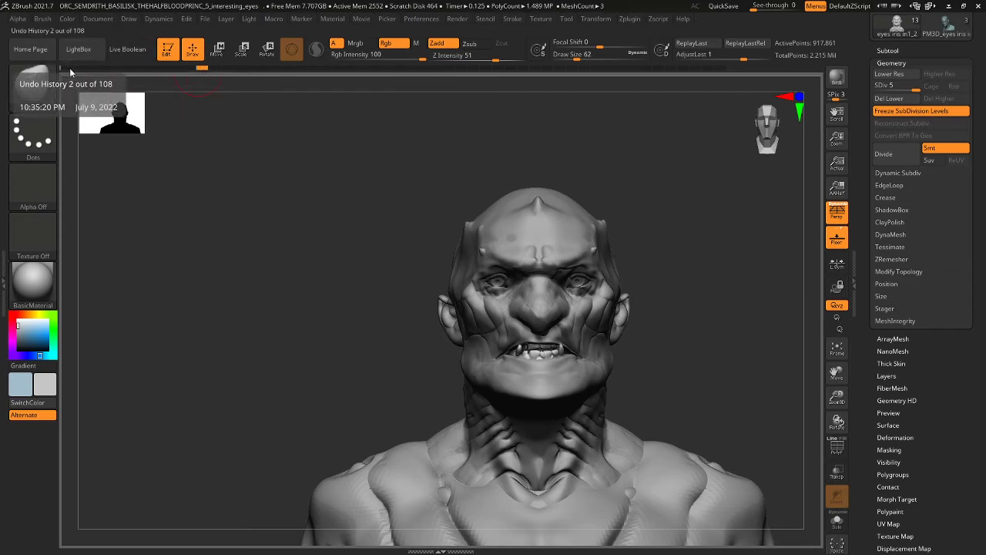
pyautogui.click(69, 70)
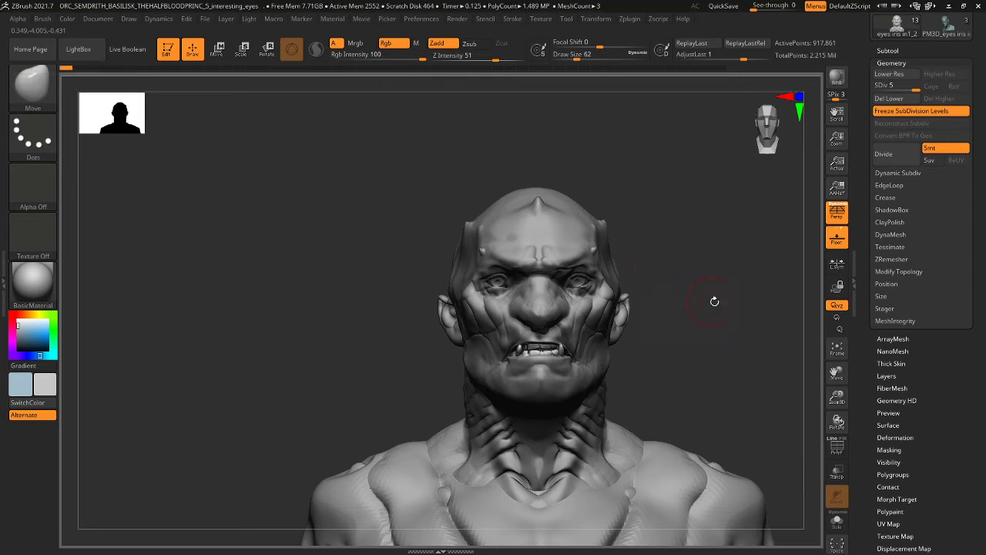
pyautogui.keyDown('alt'); pyautogui.moveTo(714, 301); pyautogui.dragTo(718, 238); pyautogui.keyUp('alt')
pyautogui.moveTo(726, 296)
pyautogui.keyDown('alt'); pyautogui.mouseDown()
pyautogui.moveTo(692, 232)
pyautogui.moveTo(728, 218)
pyautogui.moveTo(694, 191)
pyautogui.moveTo(689, 226)
pyautogui.moveTo(651, 246)
pyautogui.mouseUp(); pyautogui.keyUp('alt')
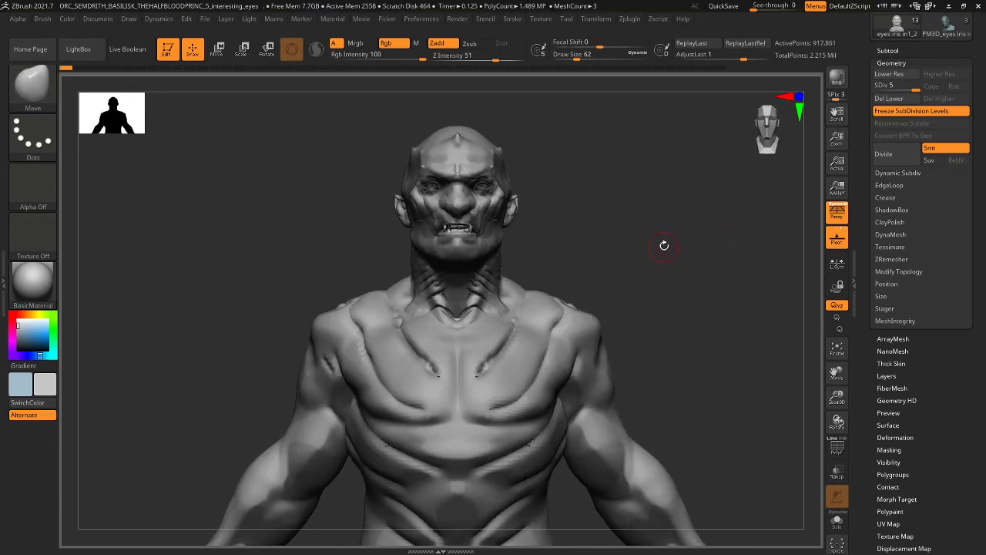
# - Examine the whole figure's proportions from the front and the side
pyautogui.keyDown('alt'); pyautogui.moveTo(673, 234); pyautogui.dragTo(661, 176); pyautogui.keyUp('alt')
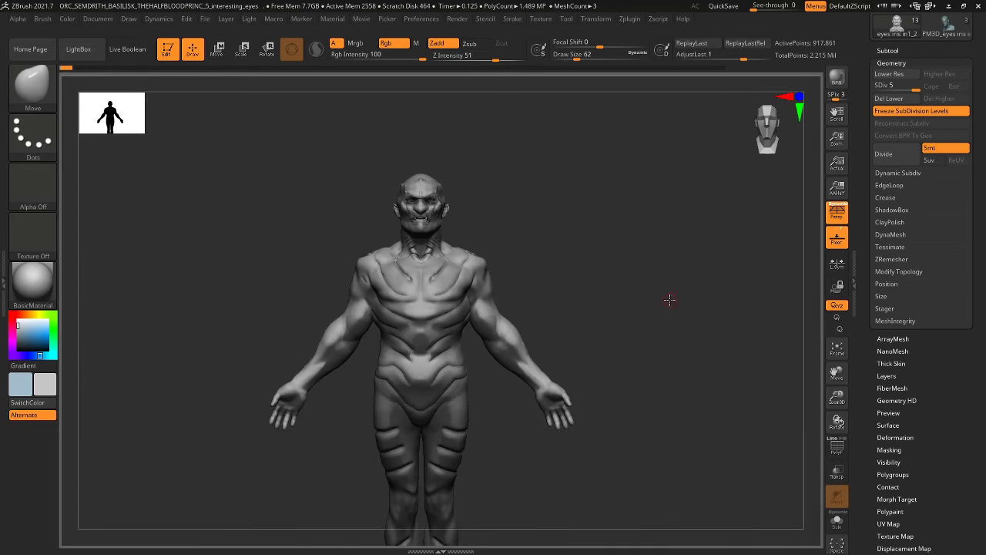
pyautogui.keyDown('alt'); pyautogui.moveTo(670, 300); pyautogui.dragTo(742, 226); pyautogui.keyUp('alt')
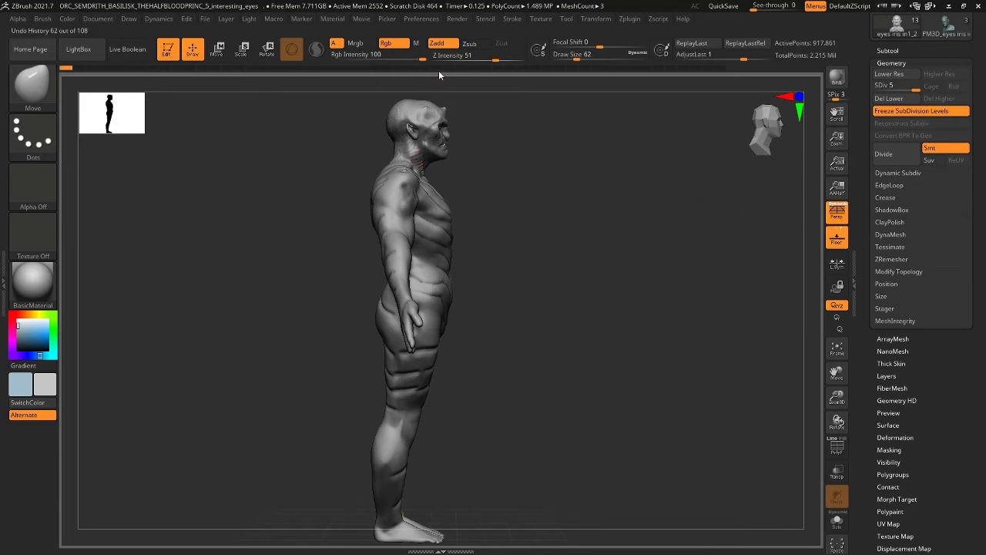
pyautogui.press(']')
pyautogui.press(']')
pyautogui.press(']')
pyautogui.press(']')
pyautogui.press(']')
pyautogui.press(']')
pyautogui.press(']')
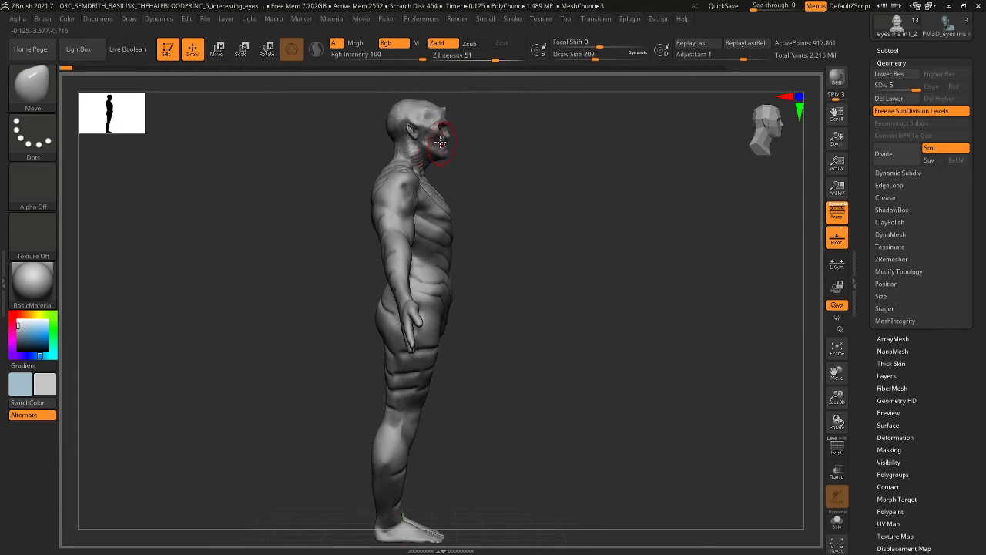
pyautogui.press('[')
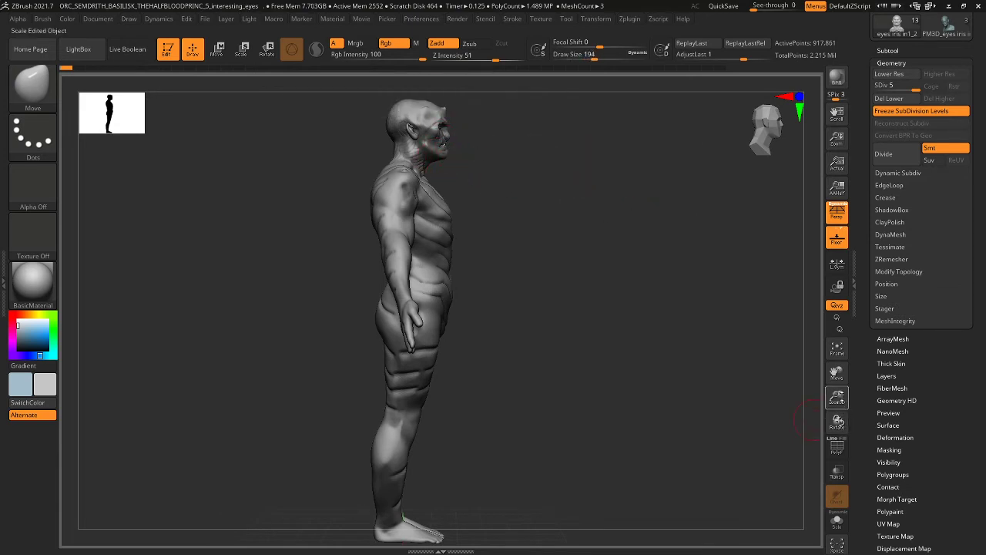
# - Accept removing the newer undo history entries and pull the nose forward and down from the side with the Move brush at size 66
pyautogui.moveTo(837, 397)
pyautogui.mouseDown()
pyautogui.moveTo(836, 384)
pyautogui.moveTo(815, 403)
pyautogui.moveTo(806, 447)
pyautogui.mouseUp()
pyautogui.press('[')
pyautogui.press('[')
pyautogui.press('[')
pyautogui.press('[')
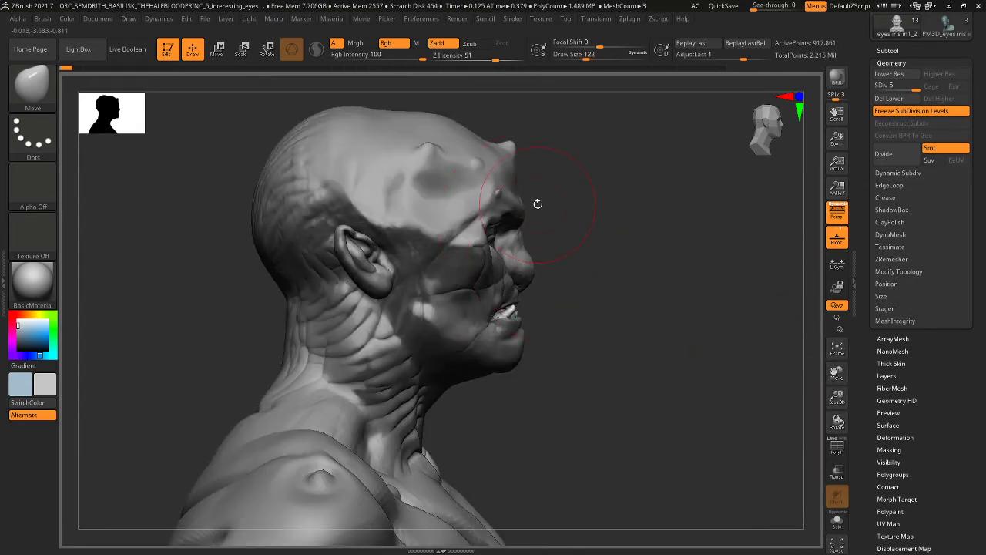
pyautogui.click(517, 254)
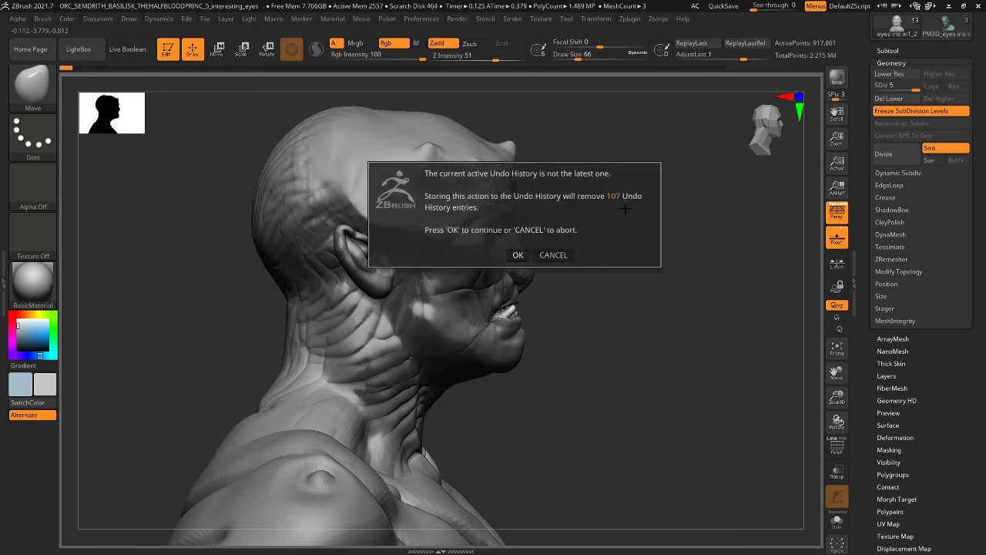
pyautogui.click(518, 254)
pyautogui.moveTo(528, 235)
pyautogui.mouseDown()
pyautogui.moveTo(511, 239)
pyautogui.moveTo(537, 248)
pyautogui.moveTo(530, 276)
pyautogui.moveTo(535, 263)
pyautogui.mouseUp()
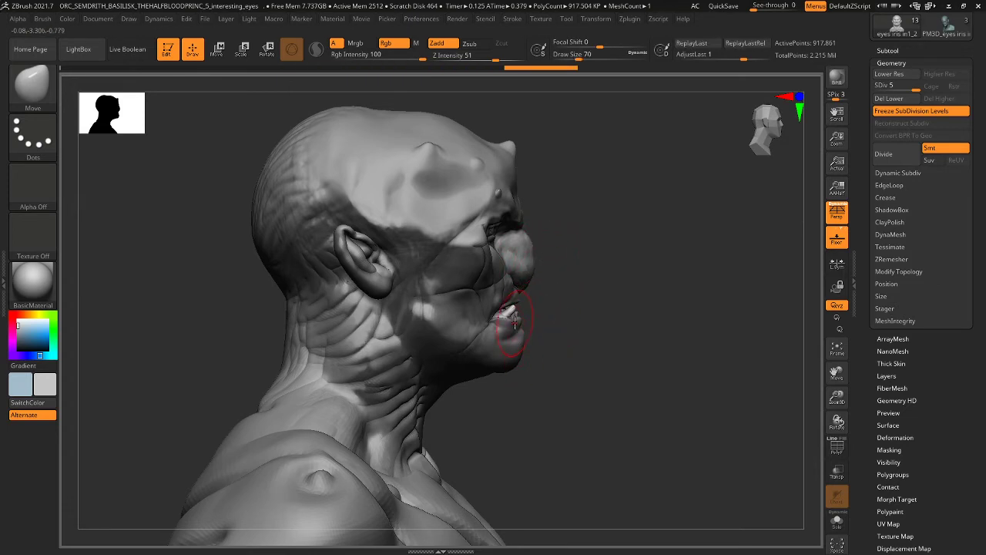
# - Adjust the lips from the side and reshape the nose tip with the Move brush reduced to size 58
pyautogui.moveTo(515, 340)
pyautogui.mouseDown()
pyautogui.moveTo(531, 340)
pyautogui.moveTo(513, 337)
pyautogui.mouseUp()
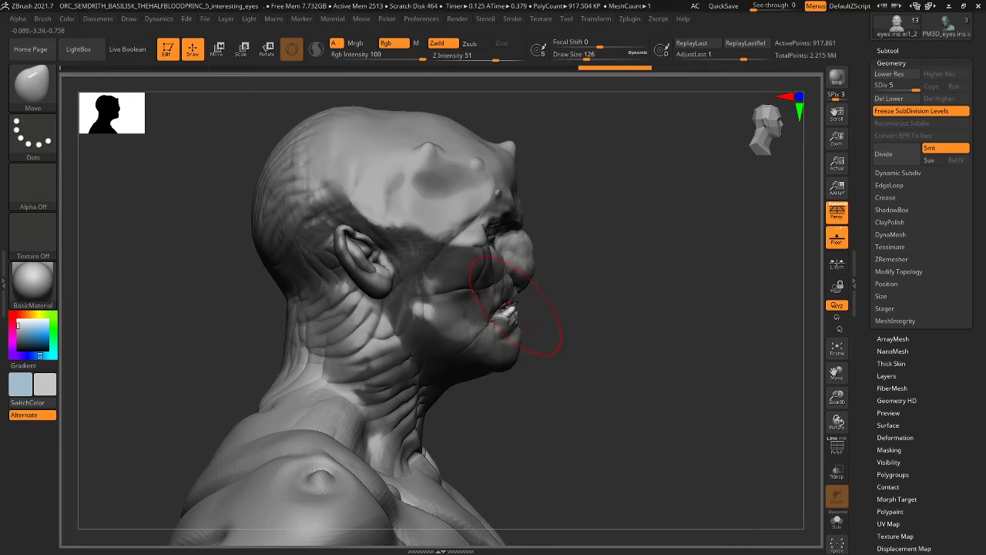
pyautogui.moveTo(519, 296)
pyautogui.mouseDown()
pyautogui.moveTo(522, 303)
pyautogui.moveTo(524, 289)
pyautogui.mouseUp()
pyautogui.press('[')
pyautogui.press('[')
pyautogui.press('[')
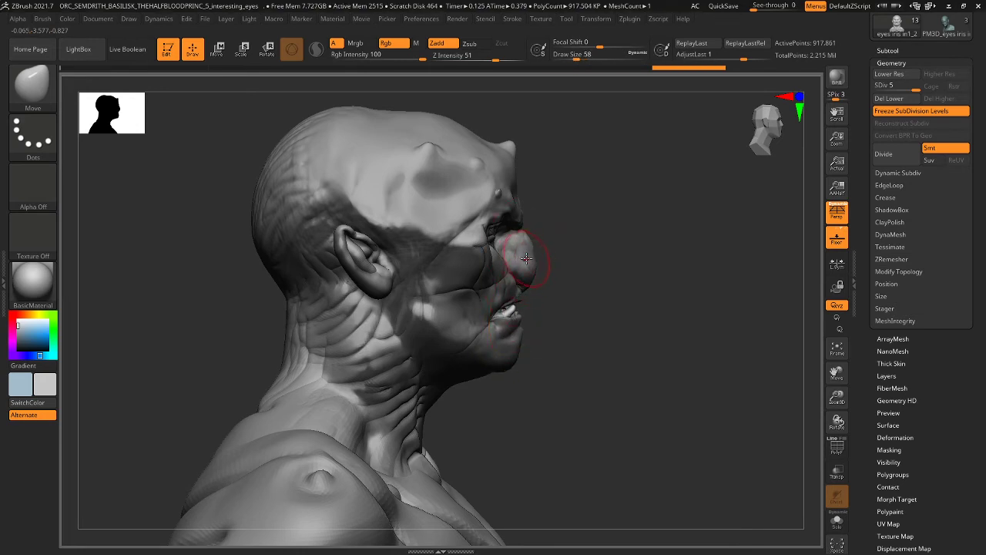
pyautogui.moveTo(534, 248); pyautogui.dragTo(527, 272)
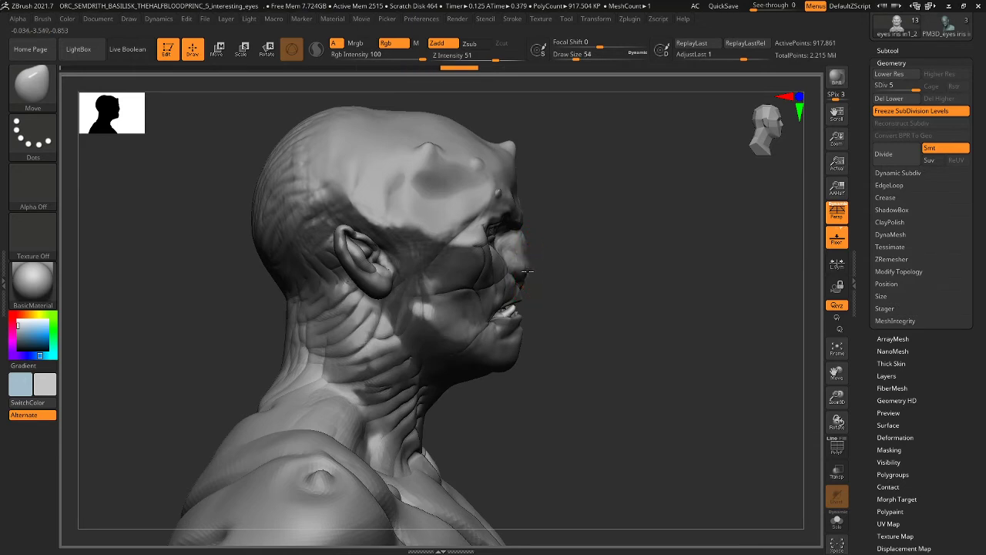
# - Refine the nose and skull profile from the side, enlarging the Move brush from size 62 to 142
pyautogui.press(']')
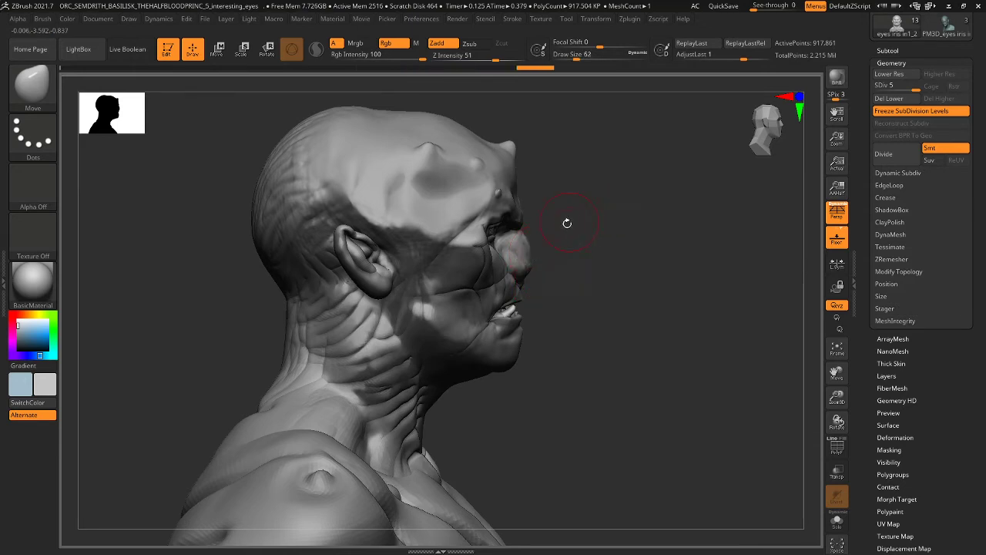
pyautogui.press(']')
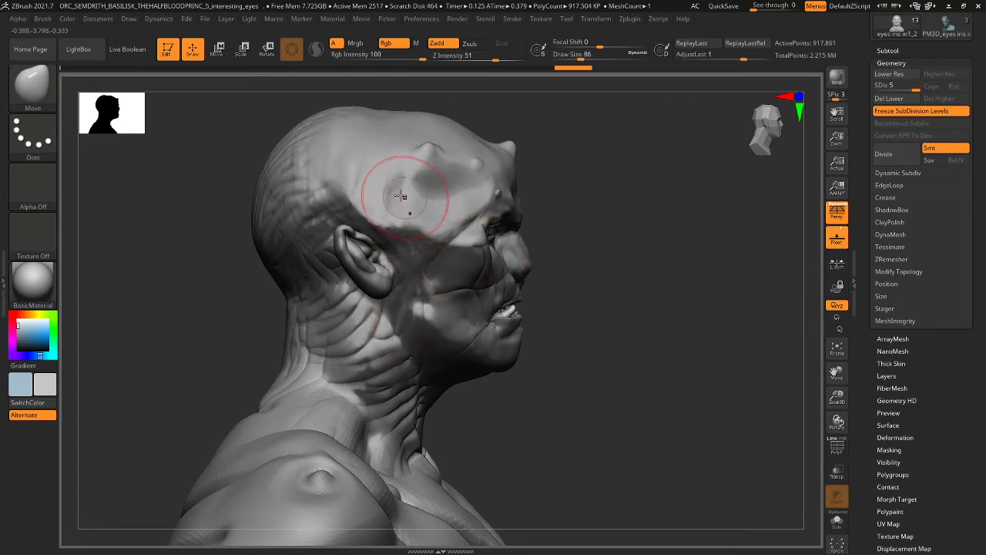
pyautogui.press(']')
pyautogui.press(']')
pyautogui.press(']')
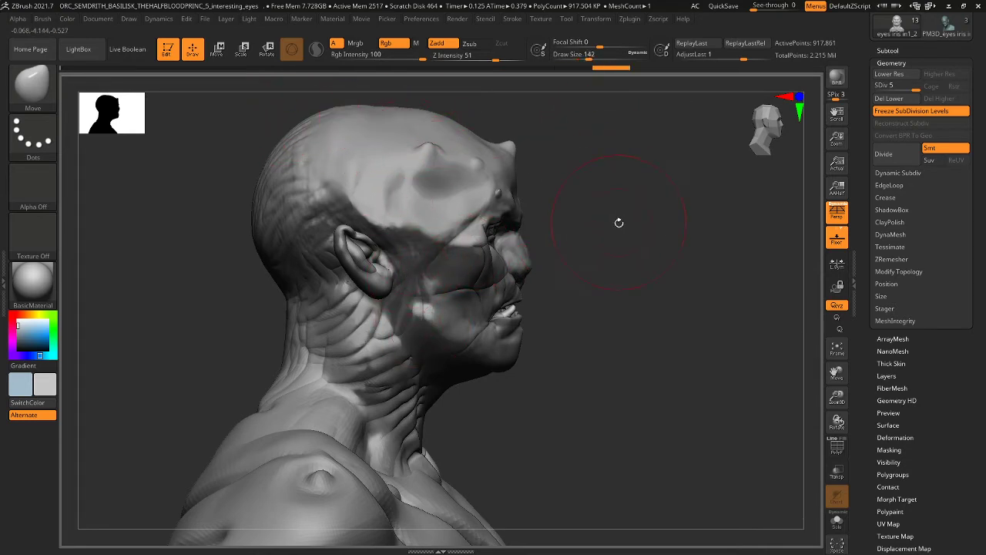
# - Refine the nose from the opposite side and a three-quarter angle, reducing the Move brush to sizes 62 and 46
pyautogui.moveTo(619, 223)
pyautogui.mouseDown()
pyautogui.moveTo(588, 209)
pyautogui.moveTo(568, 220)
pyautogui.moveTo(534, 216)
pyautogui.mouseUp()
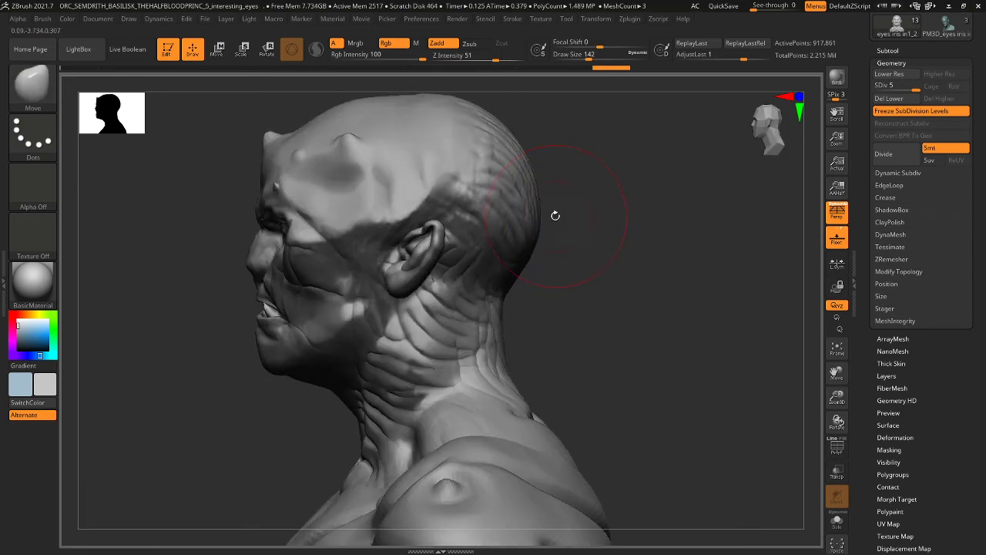
pyautogui.press('[')
pyautogui.press('[')
pyautogui.press('[')
pyautogui.press('[')
pyautogui.press('[')
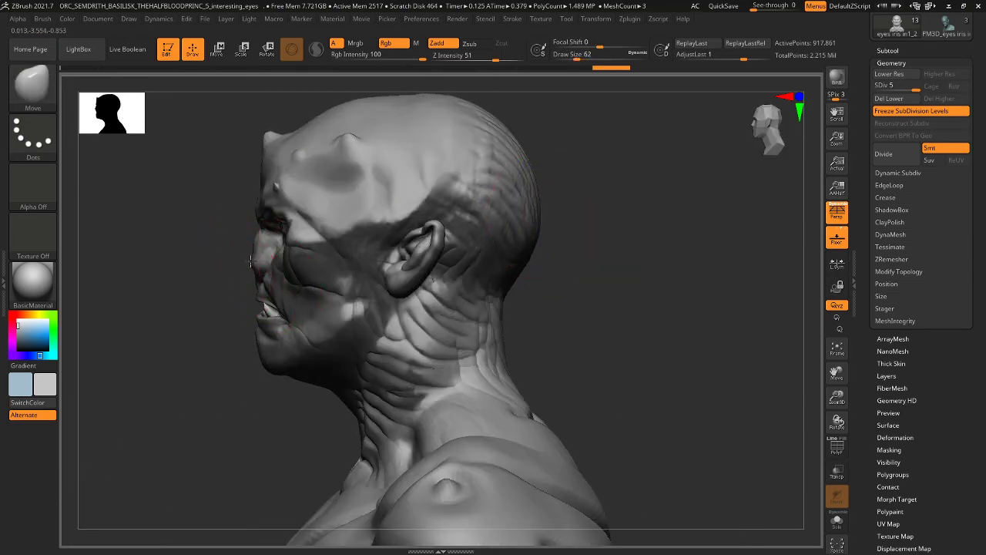
pyautogui.moveTo(544, 260); pyautogui.dragTo(622, 231)
pyautogui.press('[')
pyautogui.press('[')
pyautogui.press('[')
pyautogui.press('[')
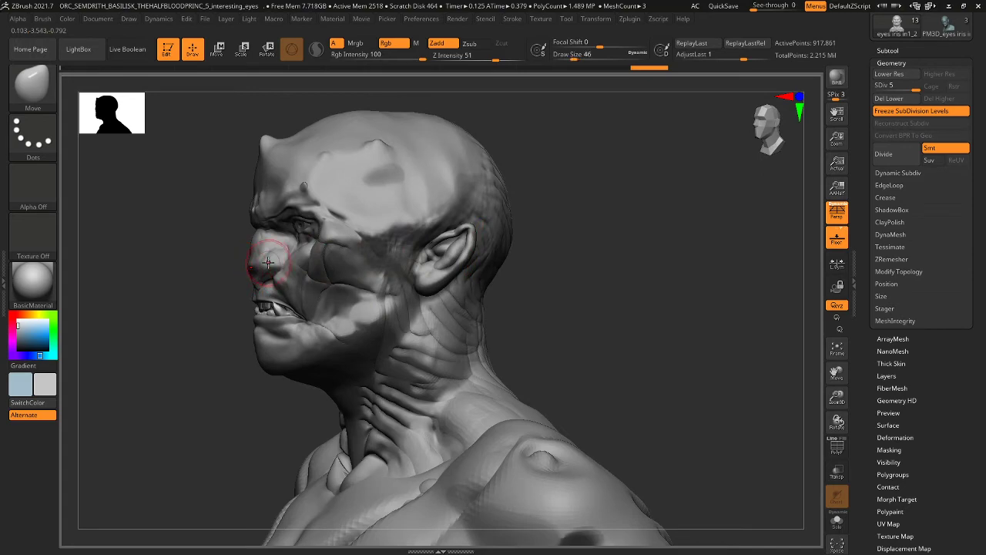
pyautogui.moveTo(535, 269); pyautogui.dragTo(586, 275)
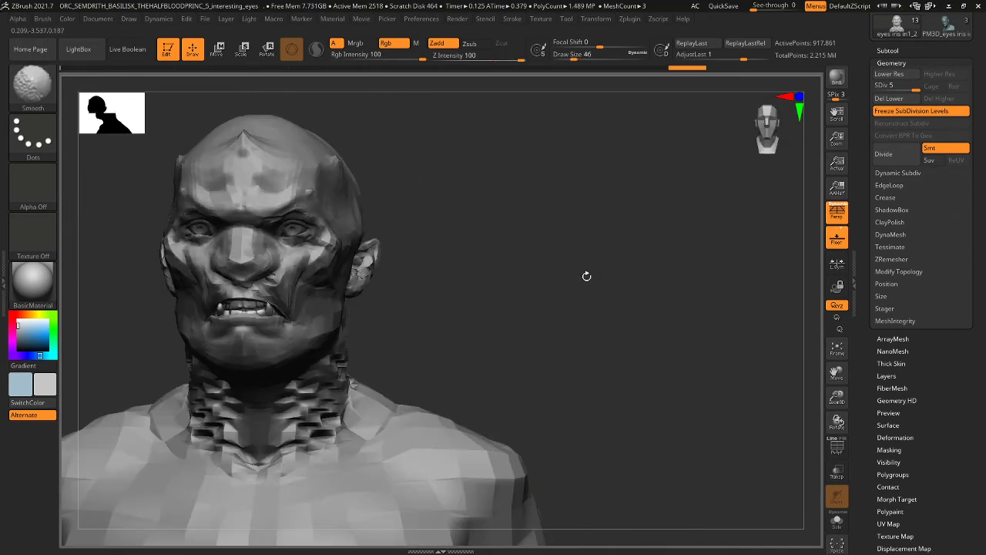
# - From the front, rework the forehead above the brows with the Move brush at size 34 and Smooth at size 42
pyautogui.moveTo(478, 291)
pyautogui.mouseDown()
pyautogui.moveTo(423, 291)
pyautogui.moveTo(407, 262)
pyautogui.moveTo(403, 273)
pyautogui.moveTo(418, 288)
pyautogui.moveTo(476, 275)
pyautogui.mouseUp()
pyautogui.press('[')
pyautogui.press('[')
pyautogui.press('[')
pyautogui.press('[')
pyautogui.press('[')
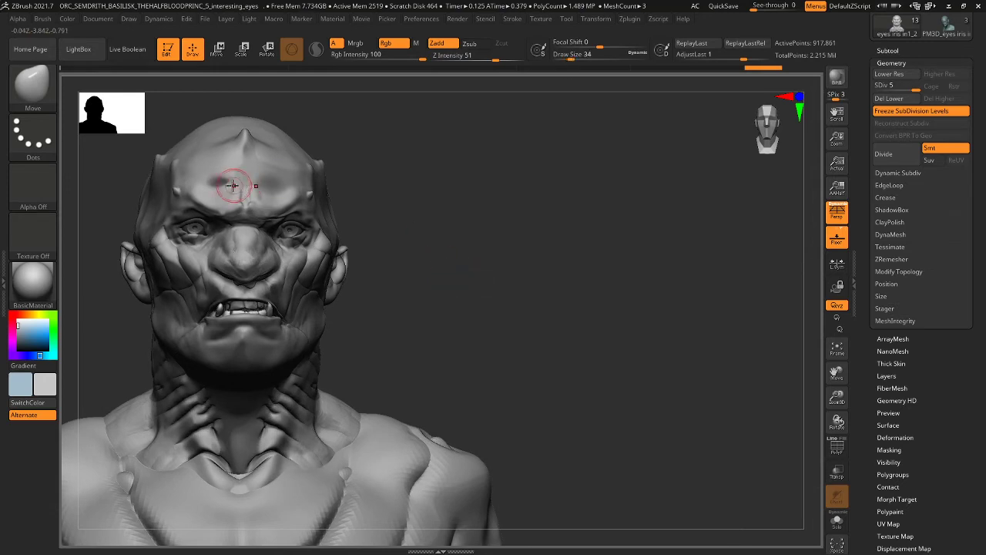
pyautogui.press('shift')
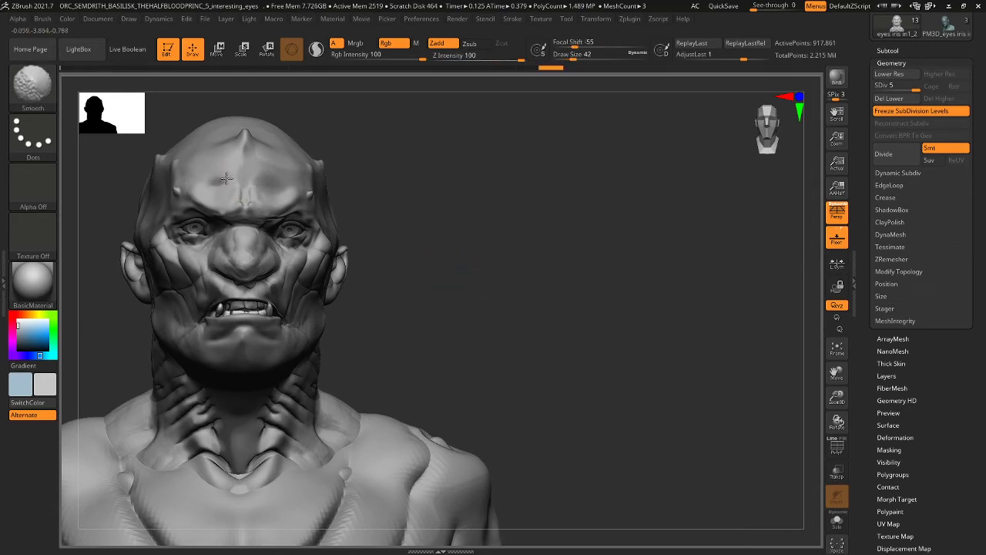
pyautogui.keyDown('shift'); pyautogui.moveTo(209, 183); pyautogui.dragTo(215, 185); pyautogui.keyUp('shift')
pyautogui.keyDown('ctrl'); pyautogui.moveTo(381, 171); pyautogui.dragTo(390, 202); pyautogui.keyUp('ctrl')
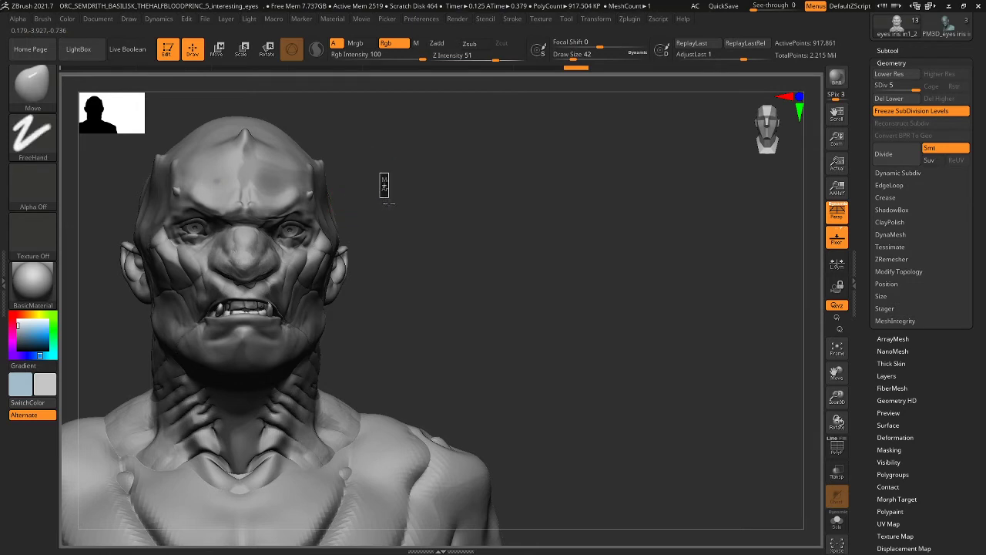
pyautogui.moveTo(221, 178)
pyautogui.mouseDown()
pyautogui.moveTo(210, 191)
pyautogui.moveTo(216, 165)
pyautogui.moveTo(258, 158)
pyautogui.moveTo(269, 188)
pyautogui.mouseUp()
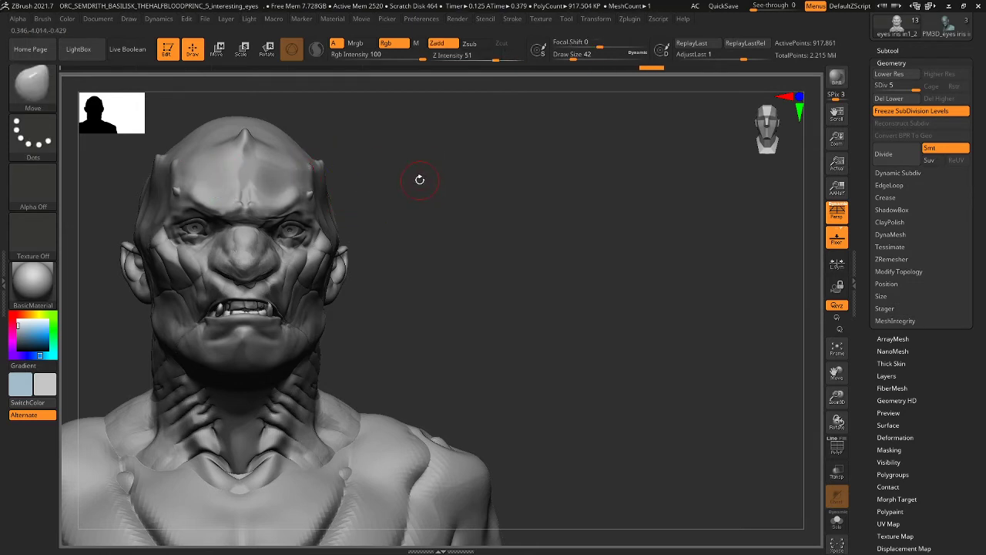
# - Set the current color to white and undo a small trial Move stroke at the outer end of the brow
pyautogui.moveTo(419, 176); pyautogui.dragTo(423, 257)
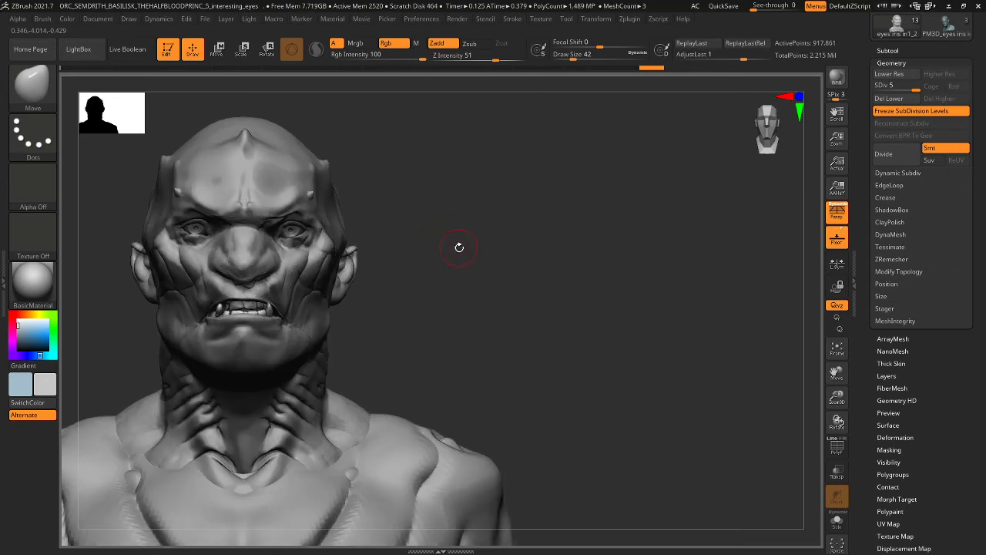
pyautogui.moveTo(19, 321); pyautogui.dragTo(15, 311)
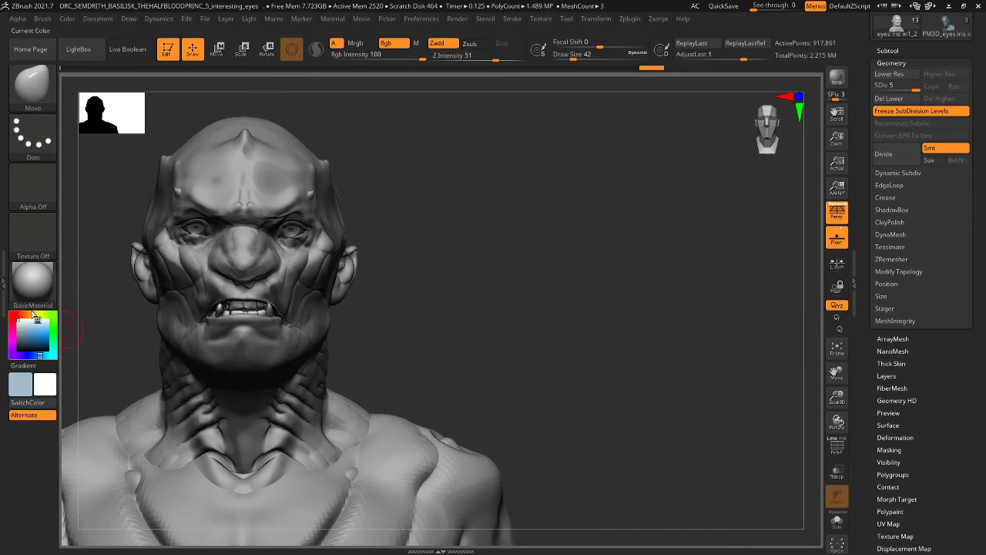
pyautogui.moveTo(316, 185); pyautogui.dragTo(320, 200)
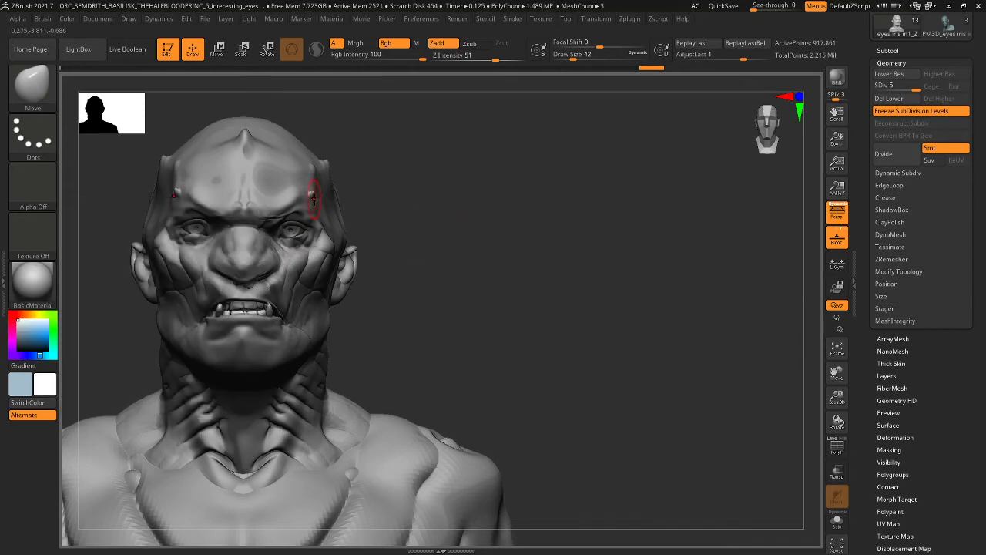
pyautogui.hotkey('ctrl', 'z')
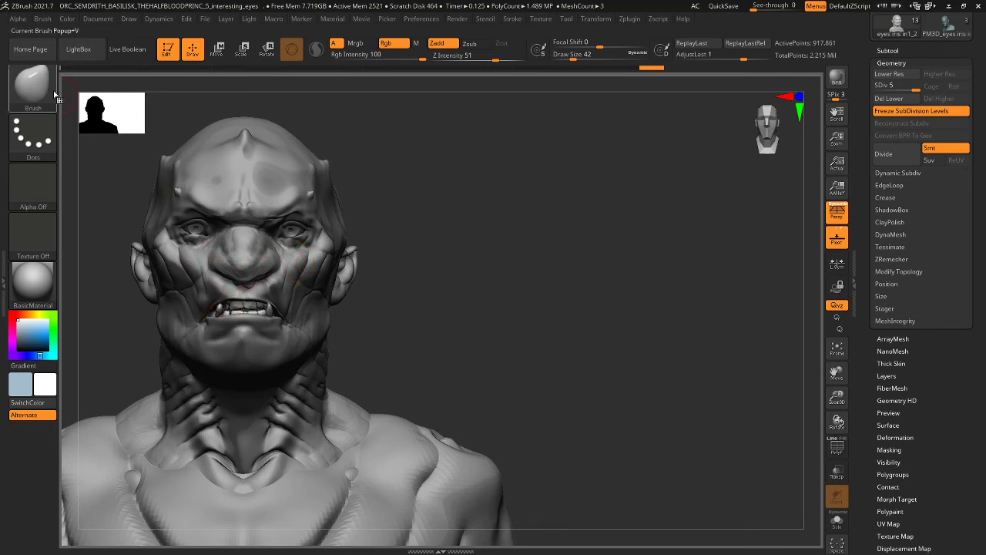
# - Enlarge the Move brush to size 78
pyautogui.press(']')
pyautogui.press(']')
pyautogui.press(']')
pyautogui.press(']')
pyautogui.press(']')
pyautogui.press(']')
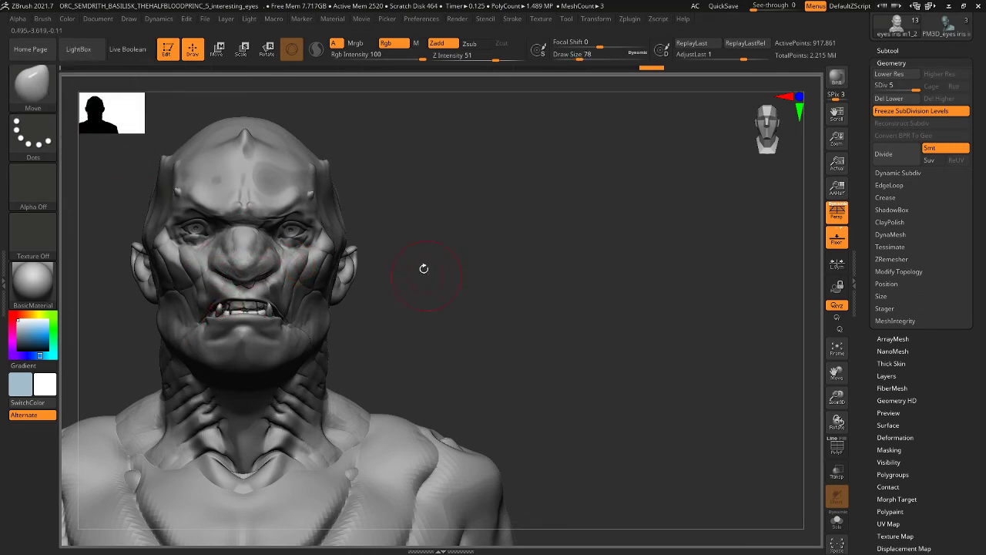
# - Switch to the web browser and search Google for leopard in a new tab
pyautogui.press('super')
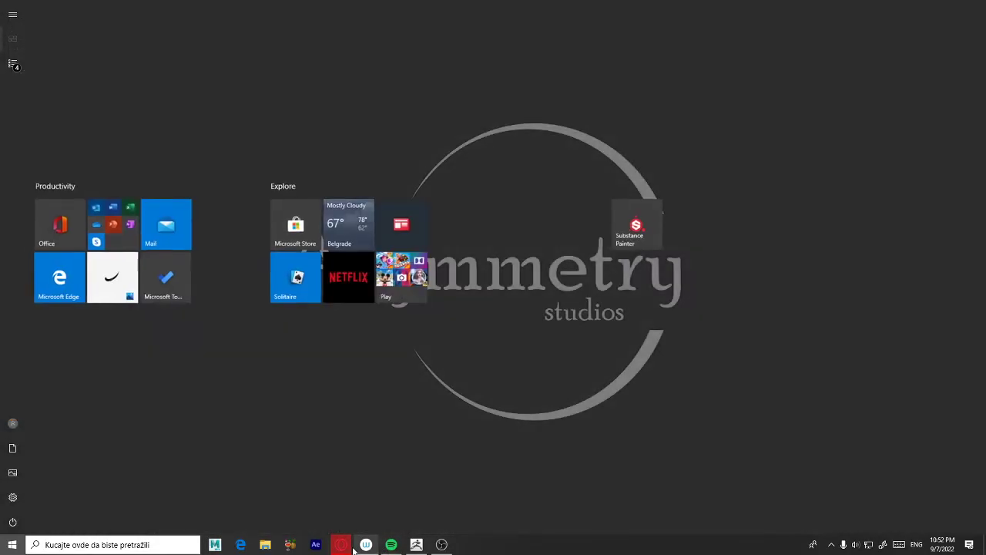
pyautogui.click(351, 548)
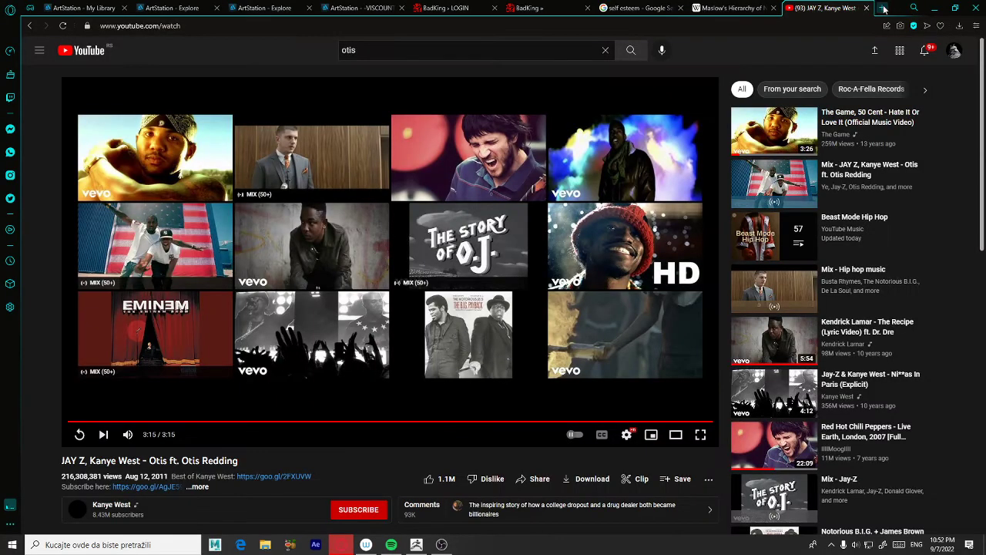
pyautogui.click(884, 8)
pyautogui.write('LEPARD')
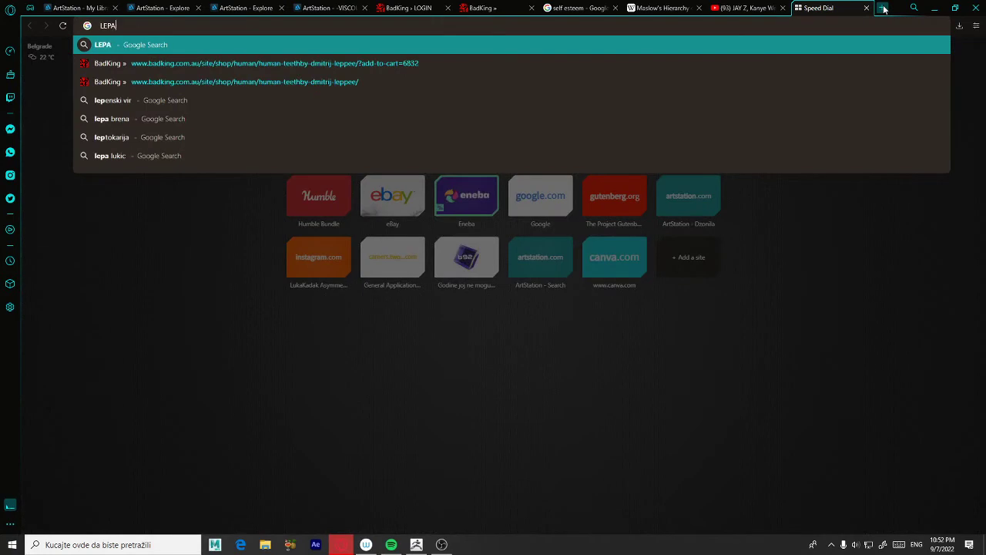
pyautogui.press('Return')
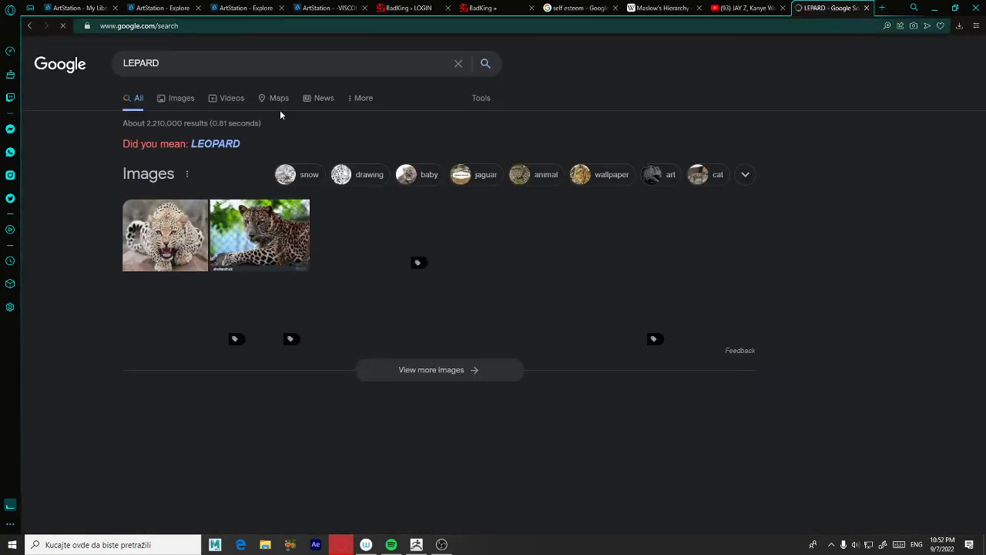
pyautogui.click(219, 145)
# - Search Google Images for puma and browse the results for a reference of the animal's face
pyautogui.moveTo(170, 63); pyautogui.dragTo(103, 64)
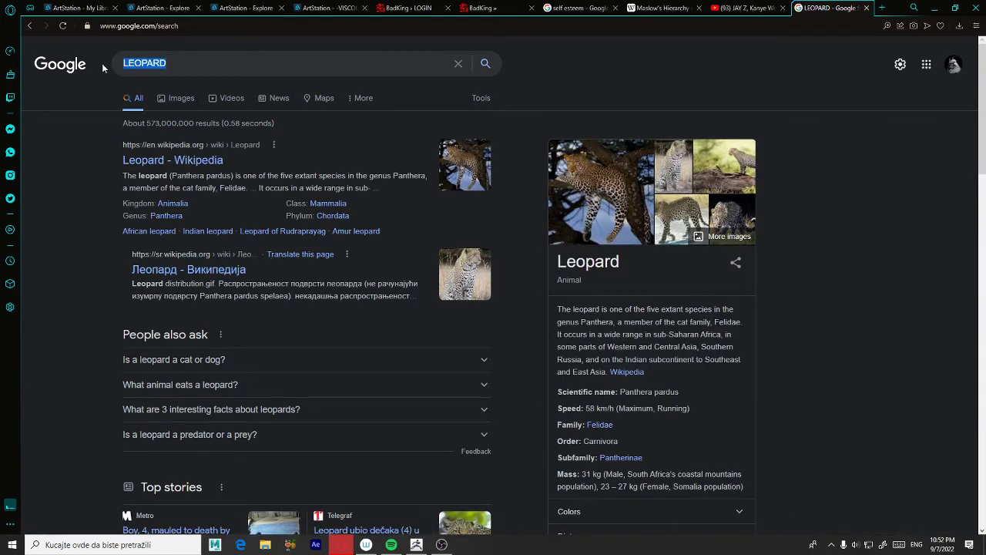
pyautogui.write('puma')
pyautogui.press('Return')
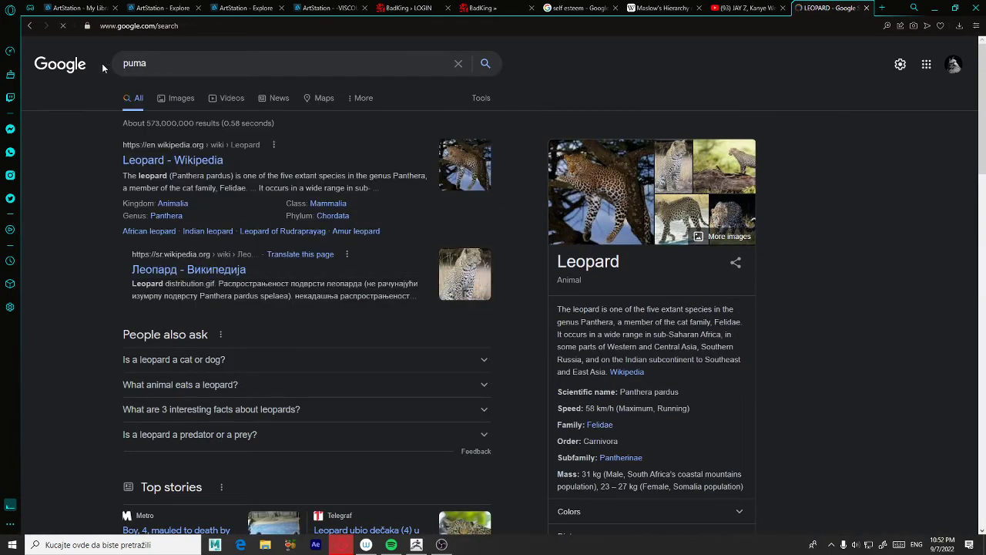
pyautogui.click(180, 89)
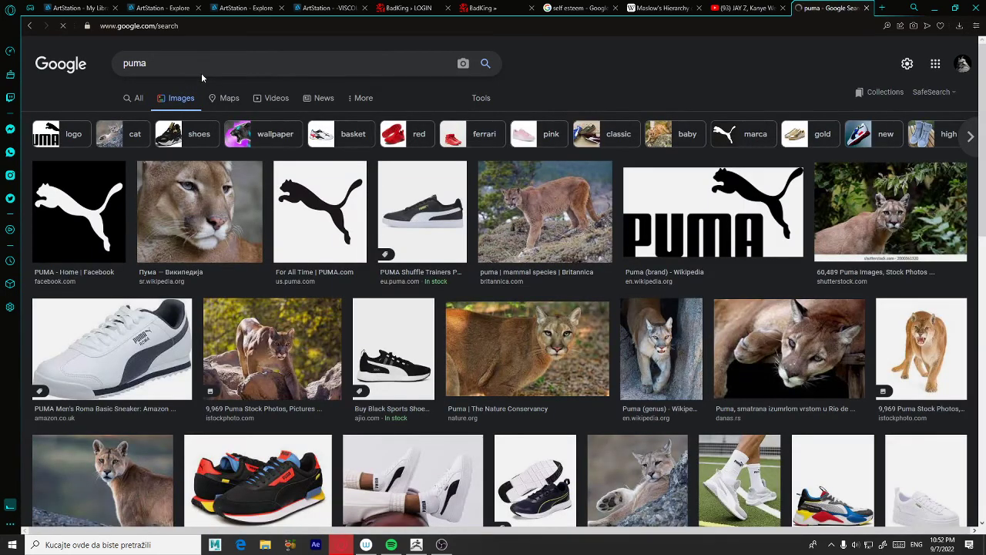
pyautogui.scroll(-4, 519, 172)
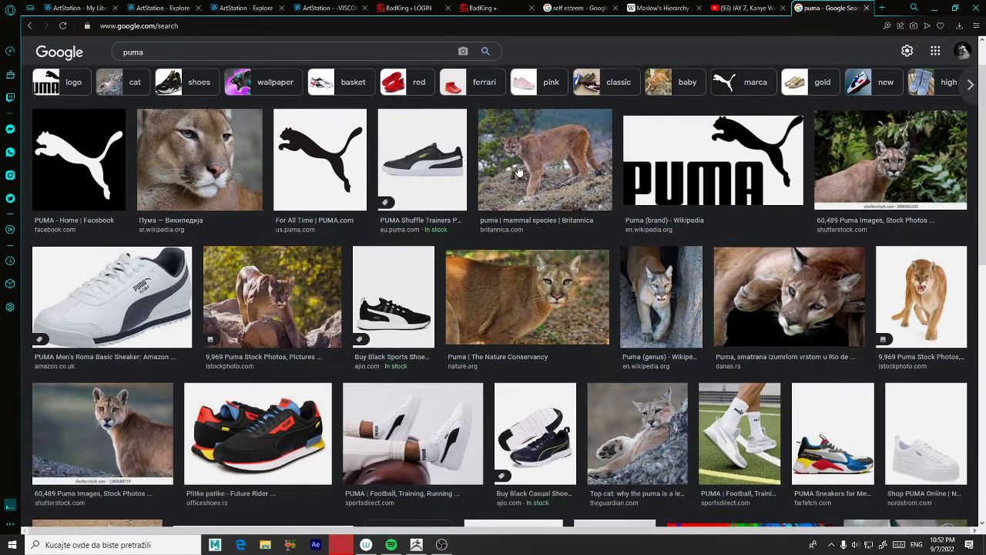
pyautogui.scroll(-3, 519, 171)
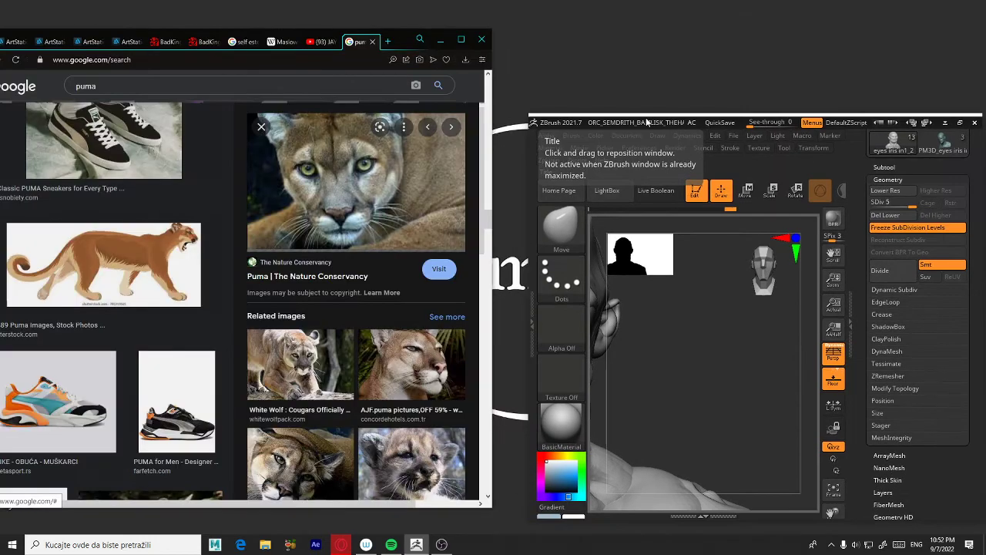
# - Switch to ZBrush, place its window beside the puma reference, and widen the canvas around the bust by hiding the tool settings
pyautogui.moveTo(647, 123); pyautogui.dragTo(601, 39)
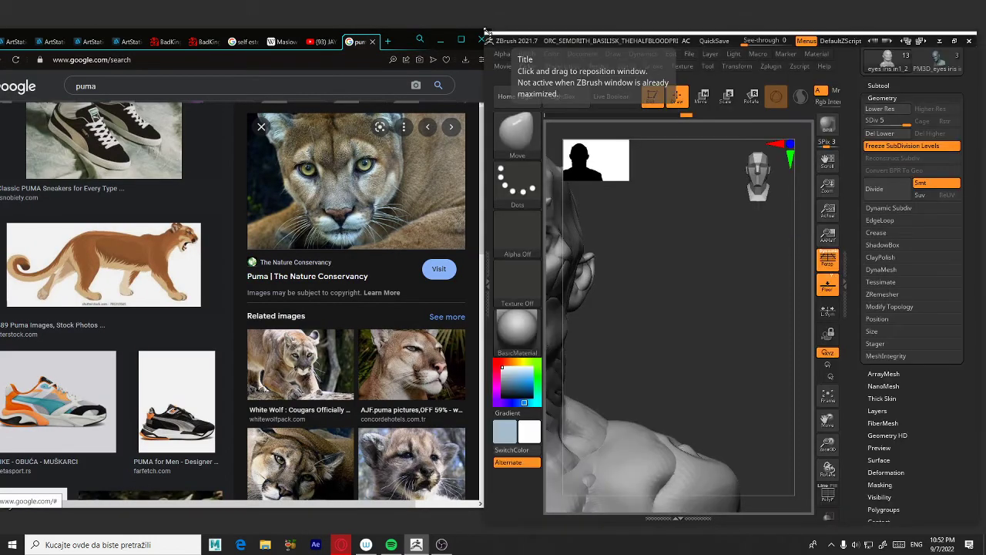
pyautogui.keyDown('alt'); pyautogui.moveTo(682, 285); pyautogui.dragTo(841, 343); pyautogui.keyUp('alt')
pyautogui.moveTo(846, 285); pyautogui.dragTo(975, 276)
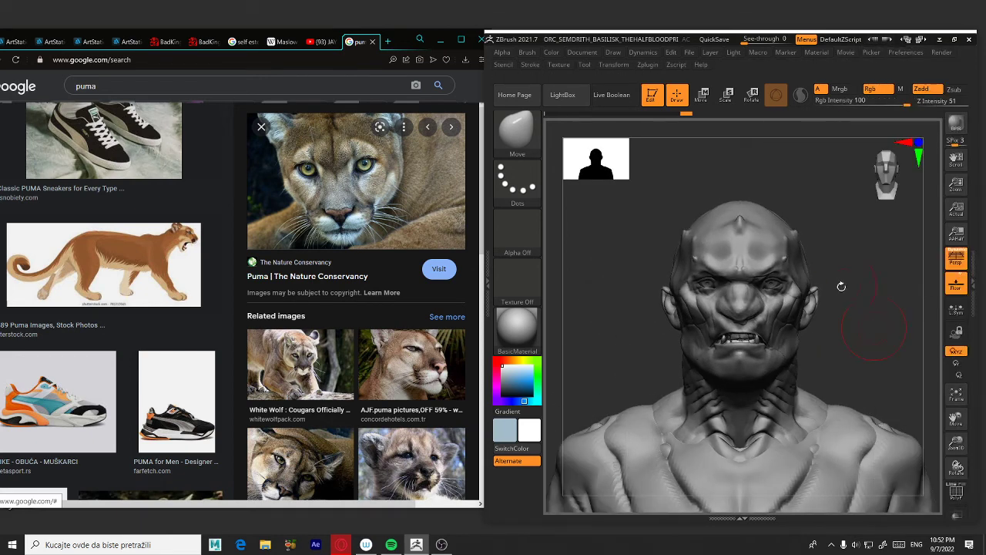
pyautogui.click(975, 275)
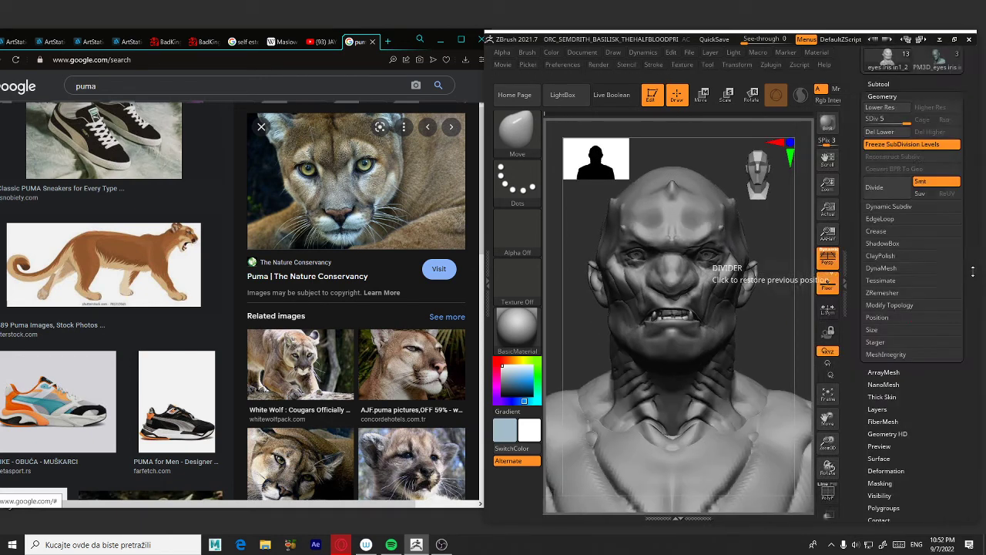
pyautogui.click(909, 95)
pyautogui.click(845, 181)
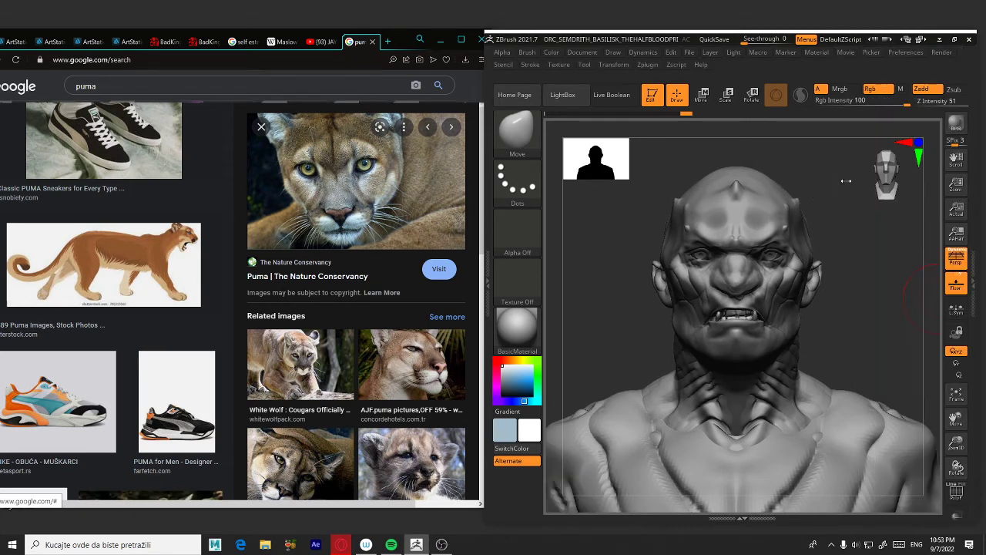
# - Subdivide the orc bust one more level and nudge the area just below the eyes slightly downward with the Move brush
pyautogui.hotkey('ctrl', 'd')
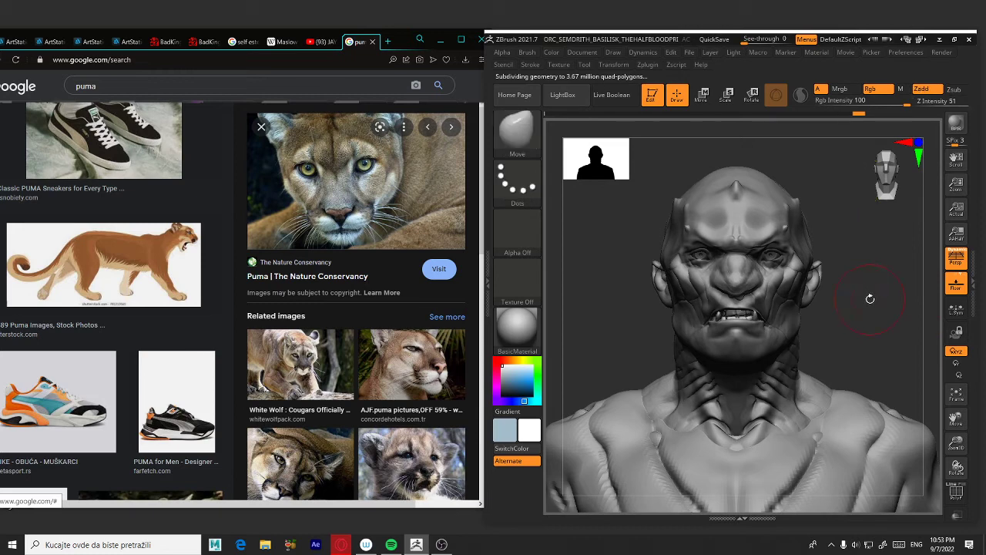
pyautogui.keyDown('alt'); pyautogui.moveTo(878, 297); pyautogui.dragTo(880, 340); pyautogui.keyUp('alt')
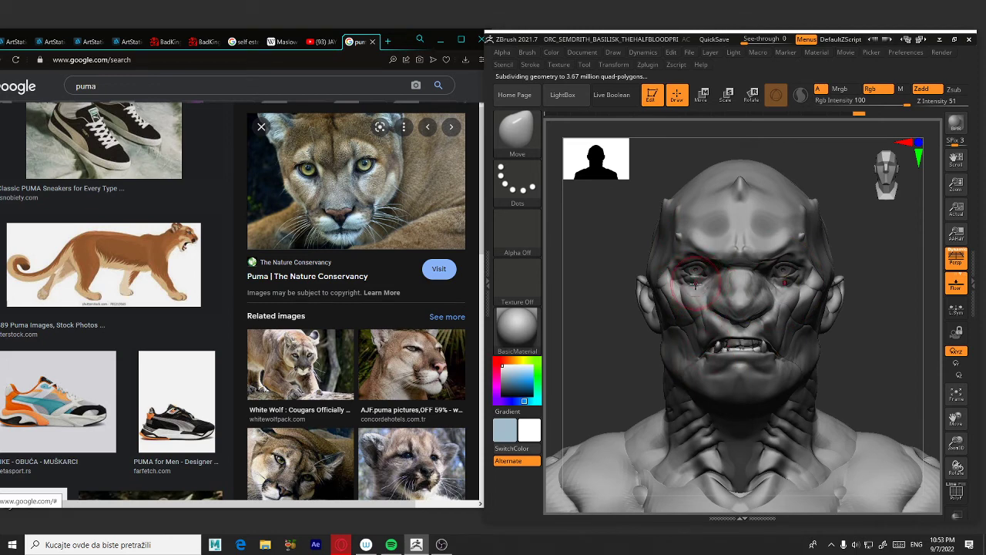
pyautogui.moveTo(696, 284); pyautogui.dragTo(698, 290)
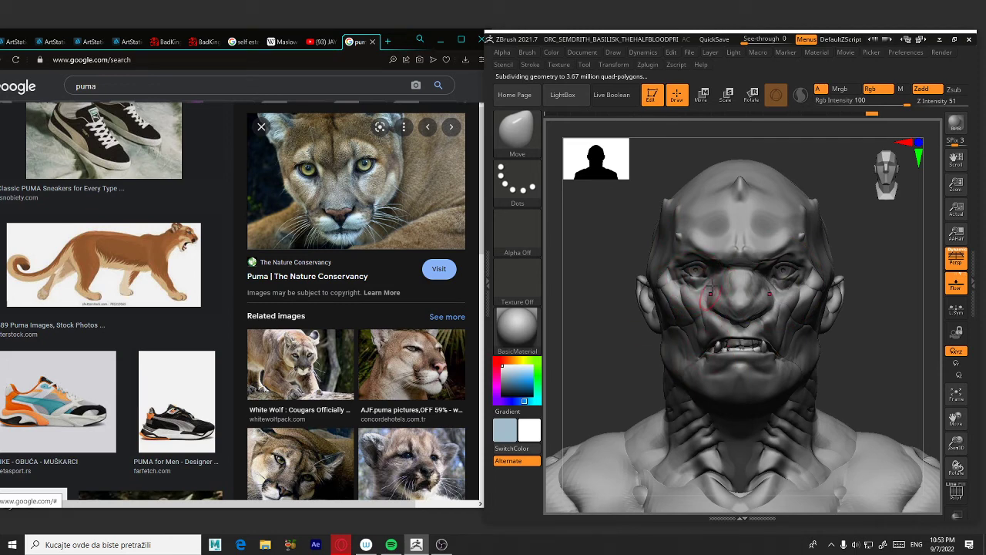